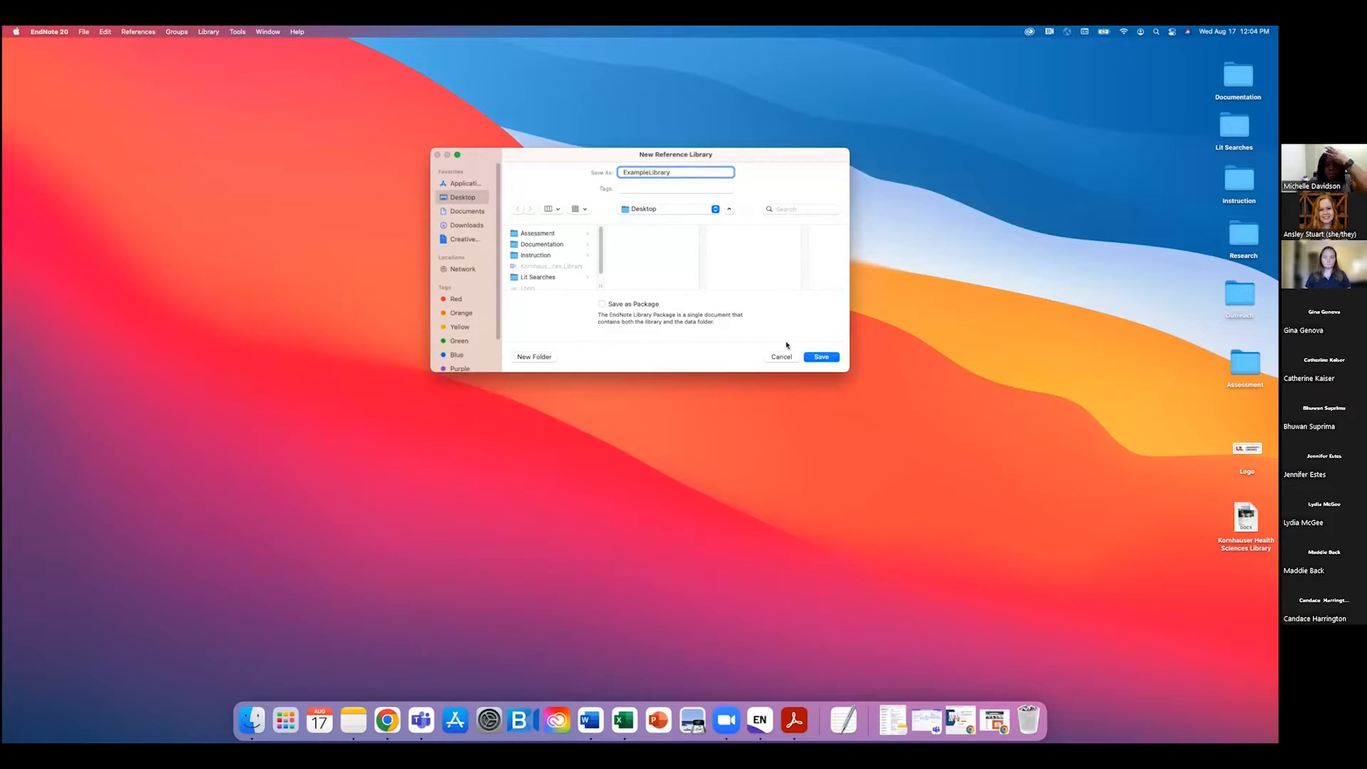
Step: Save the new library as ExampleLibrary on the Desktop and place its library file and Data folder together near the desktop's centre
{"action": "left_click", "coordinate": [823, 358]}
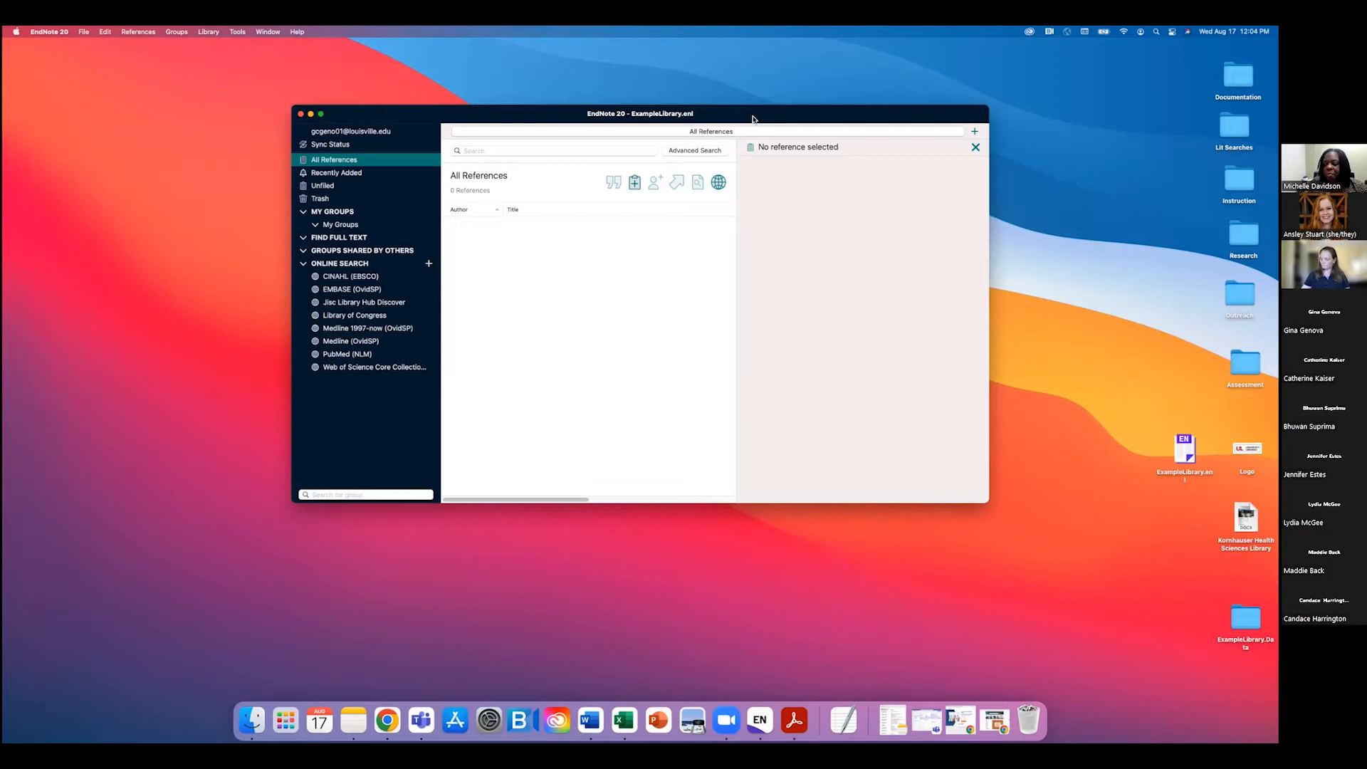
{"action": "left_click", "coordinate": [311, 114]}
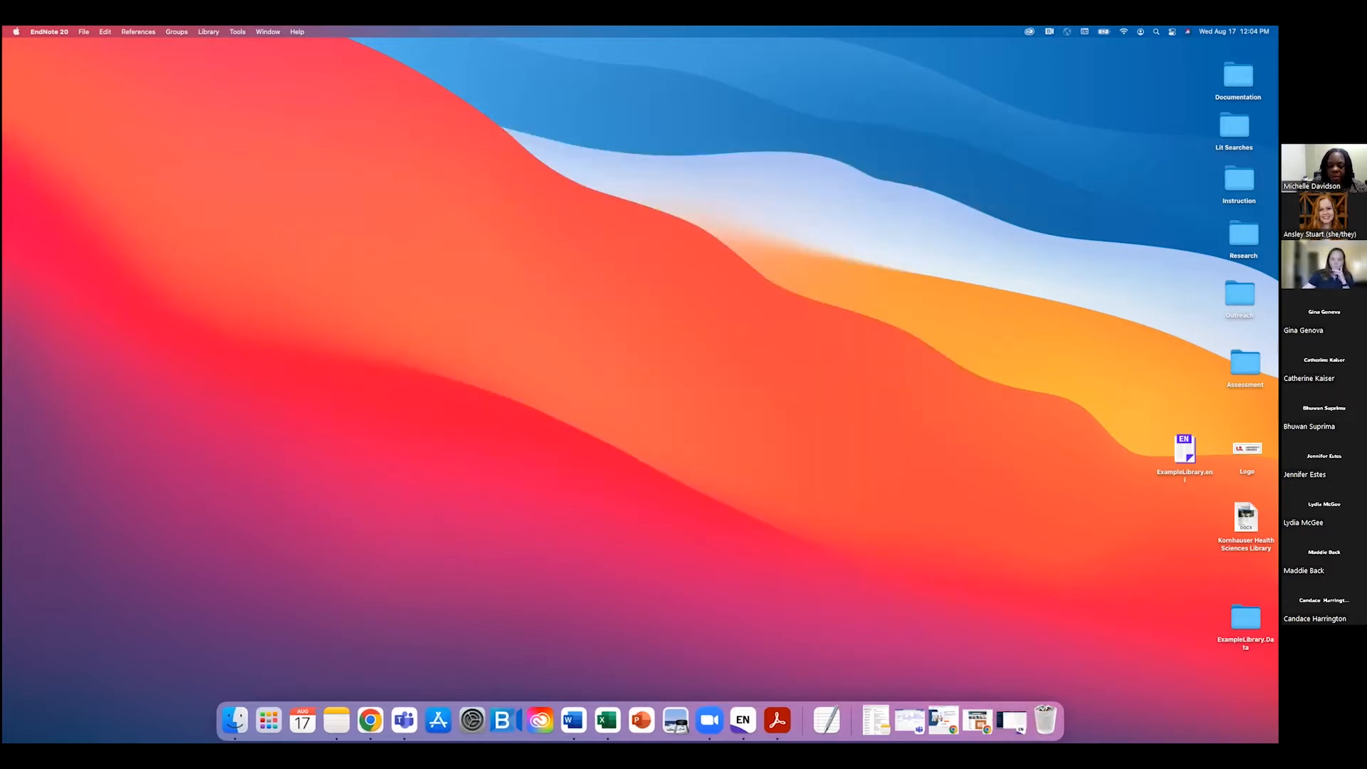
{"action": "left_click_drag", "start_coordinate": [1184, 449], "coordinate": [846, 375]}
{"action": "left_click_drag", "start_coordinate": [1246, 617], "coordinate": [846, 433]}
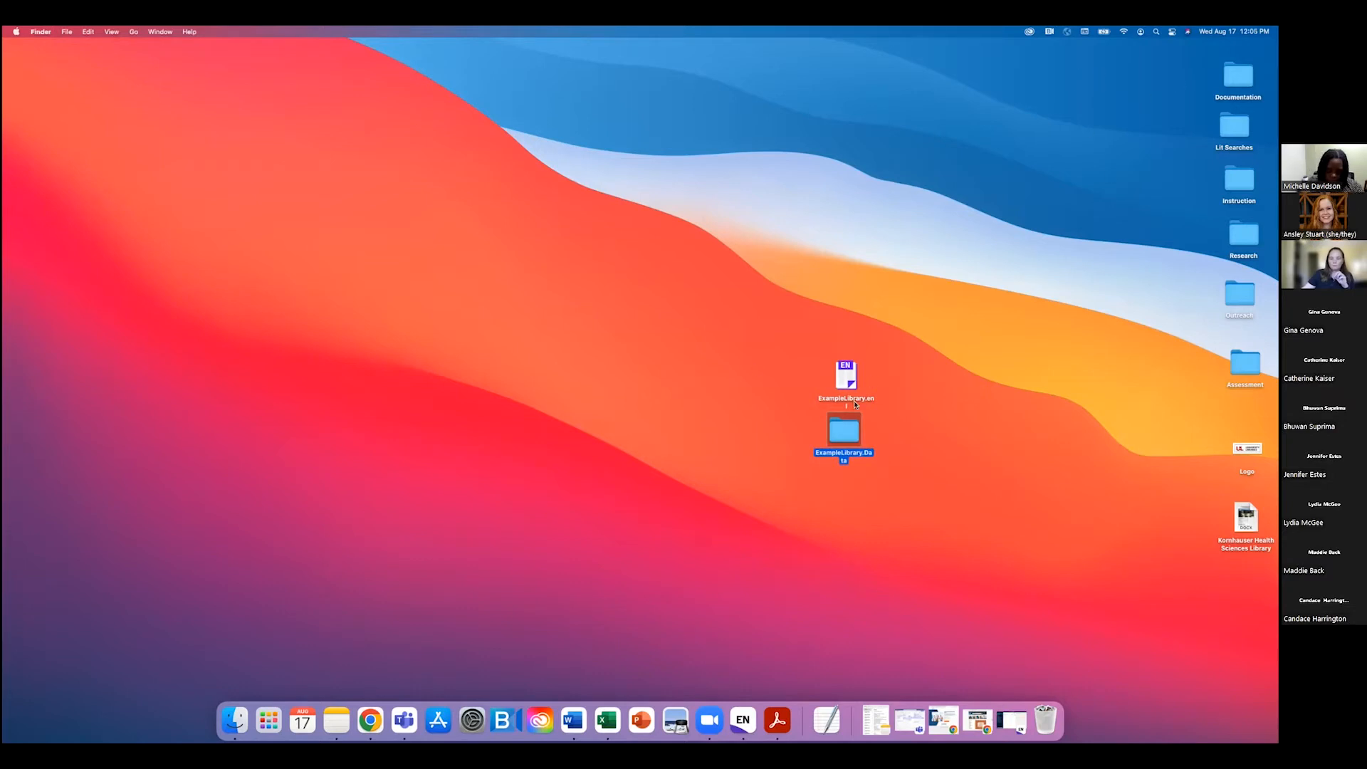
{"action": "left_click_drag", "start_coordinate": [842, 370], "coordinate": [837, 367]}
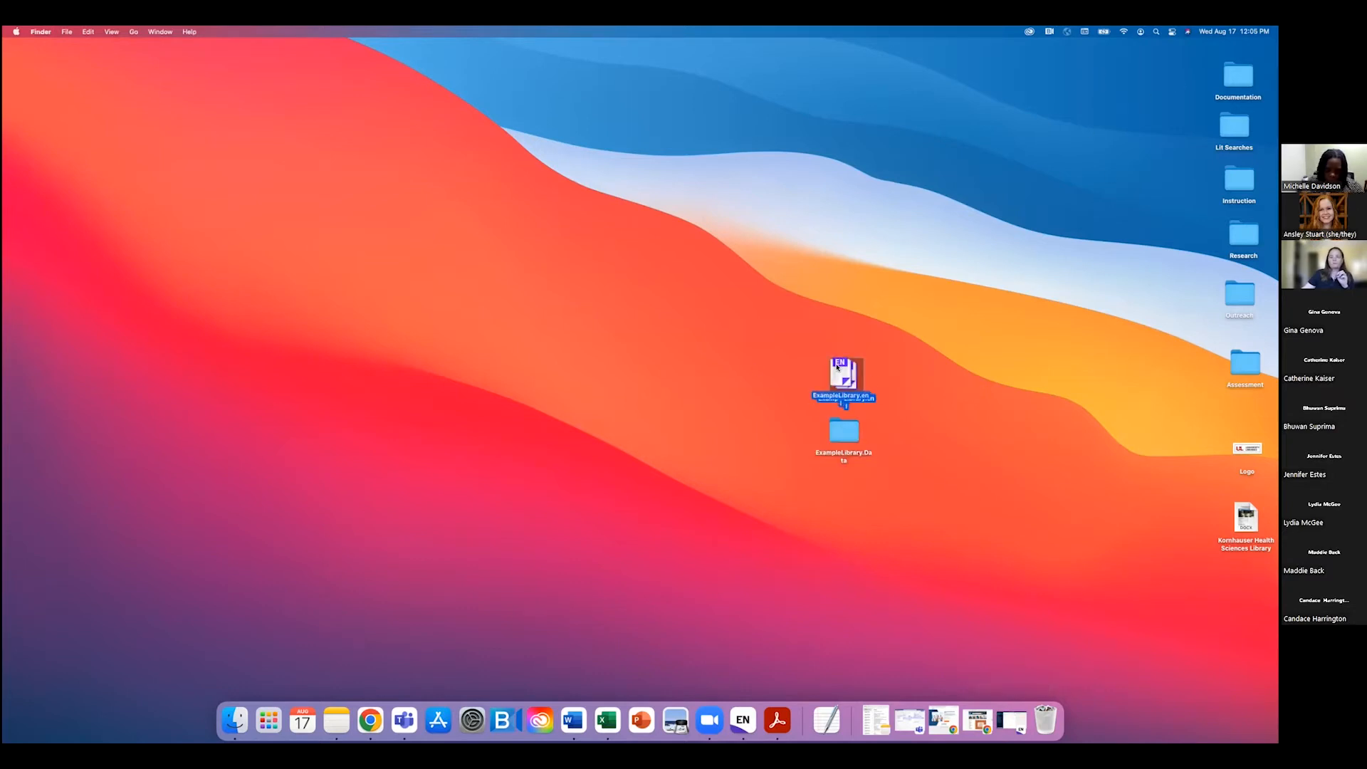
{"action": "left_click", "coordinate": [882, 414]}
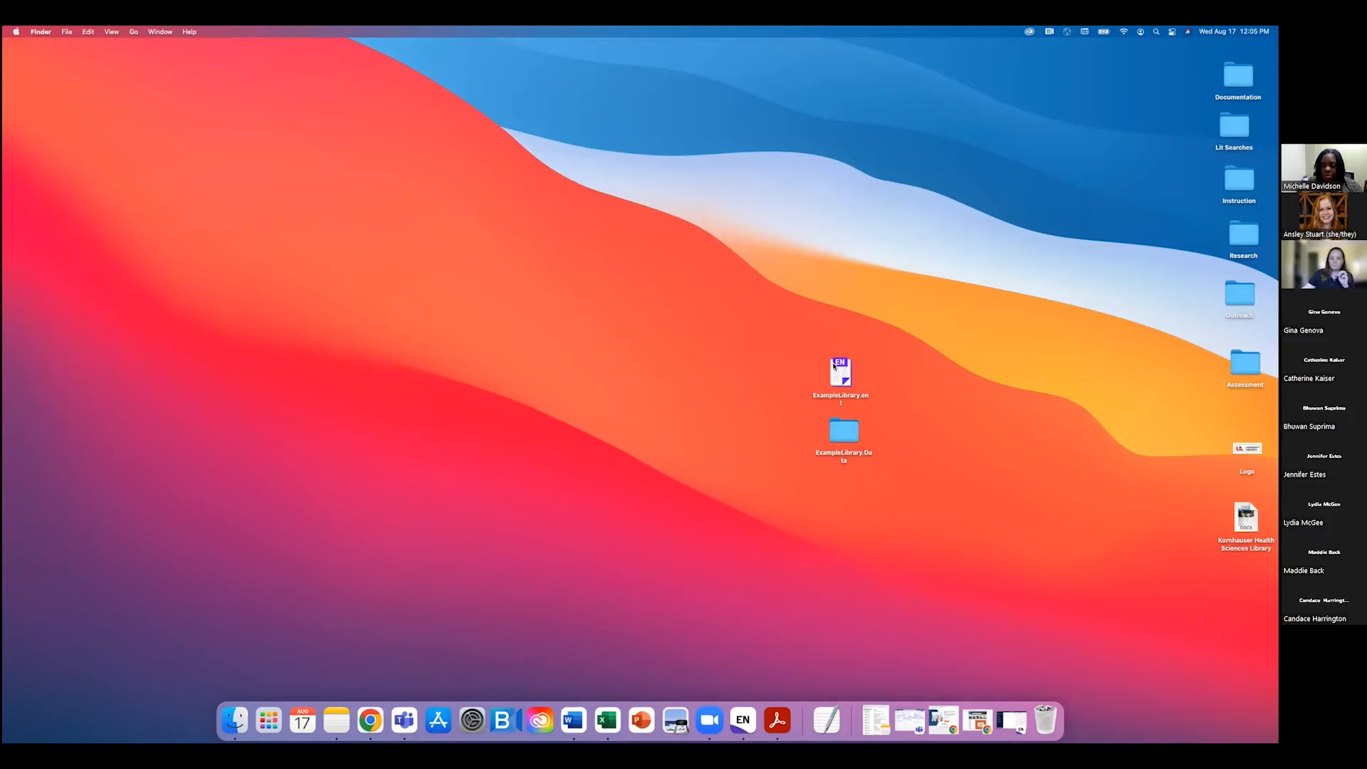
Step: Restore the minimized ExampleLibrary window, move it slightly up and left, and enlarge it a little
{"action": "left_click", "coordinate": [1011, 721]}
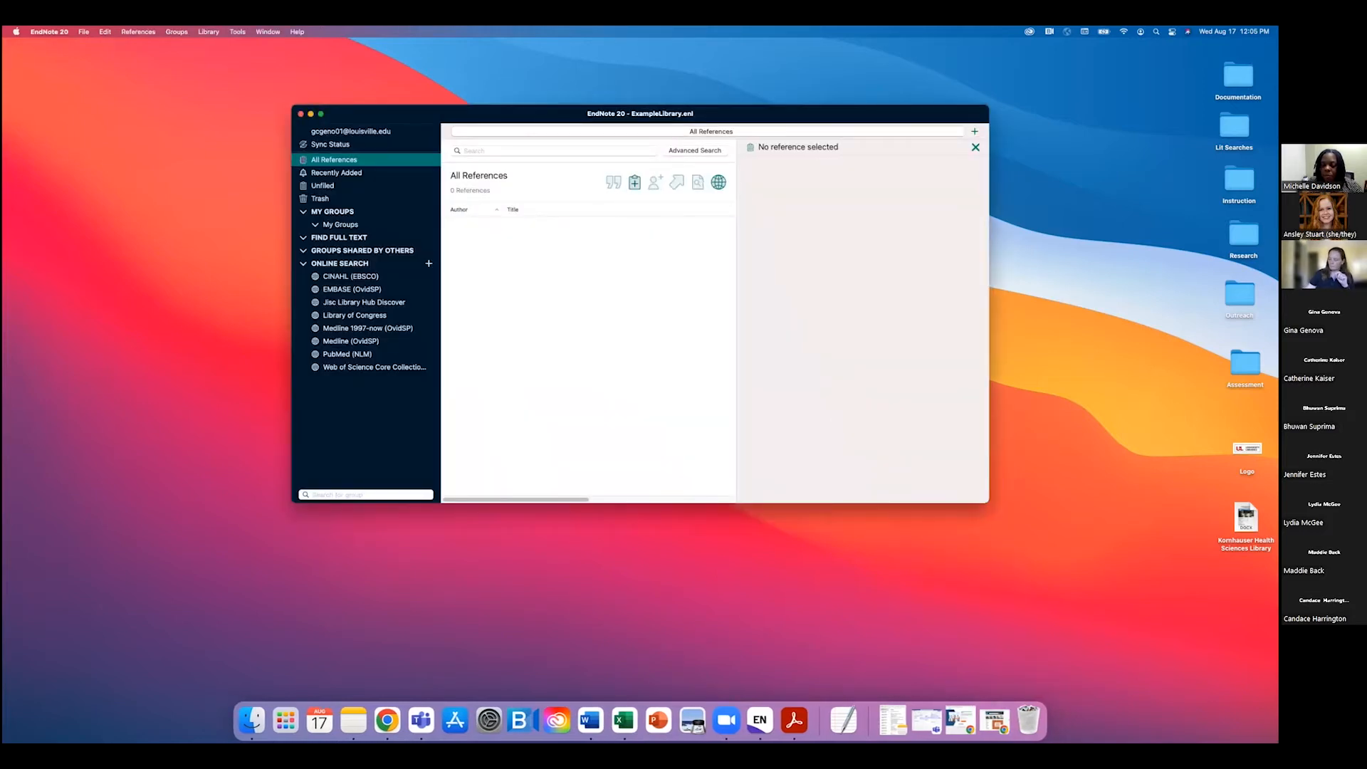
{"action": "left_click", "coordinate": [84, 32]}
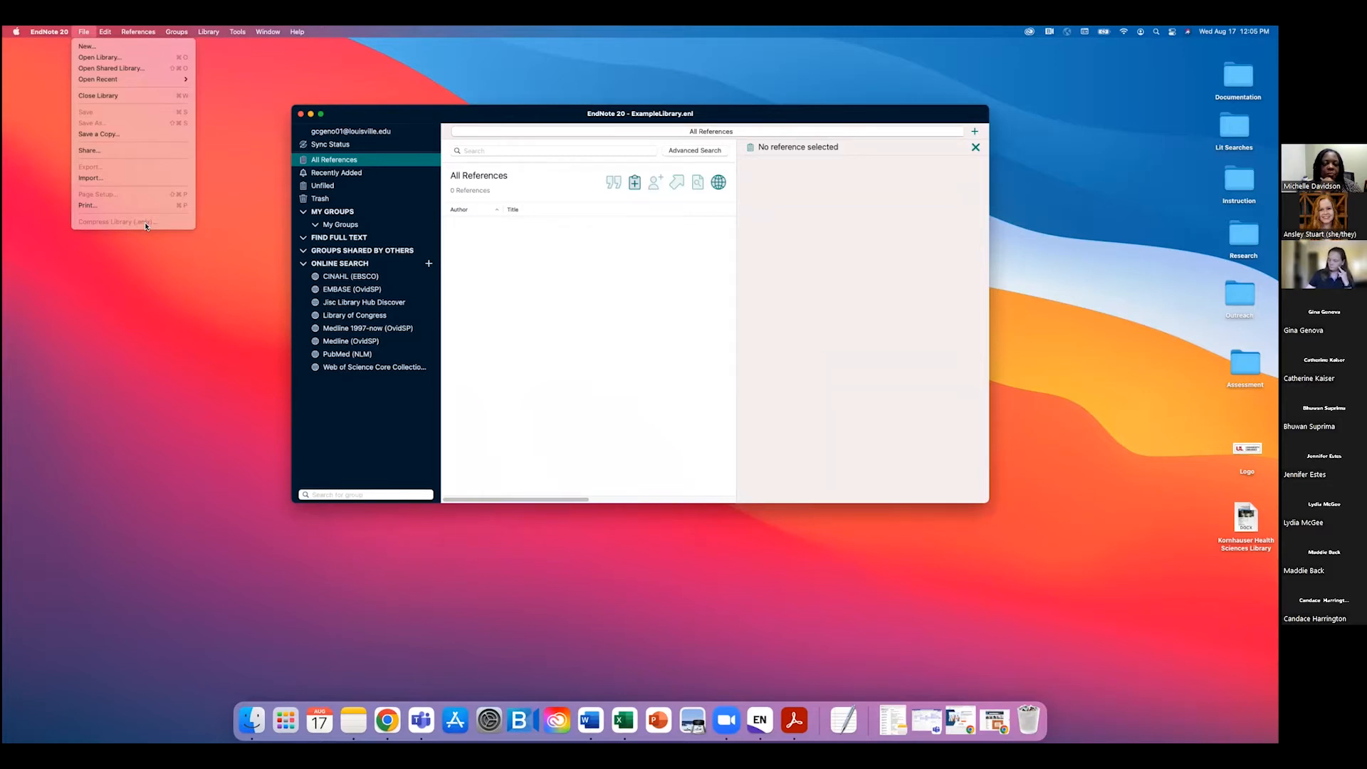
{"action": "left_click", "coordinate": [387, 421]}
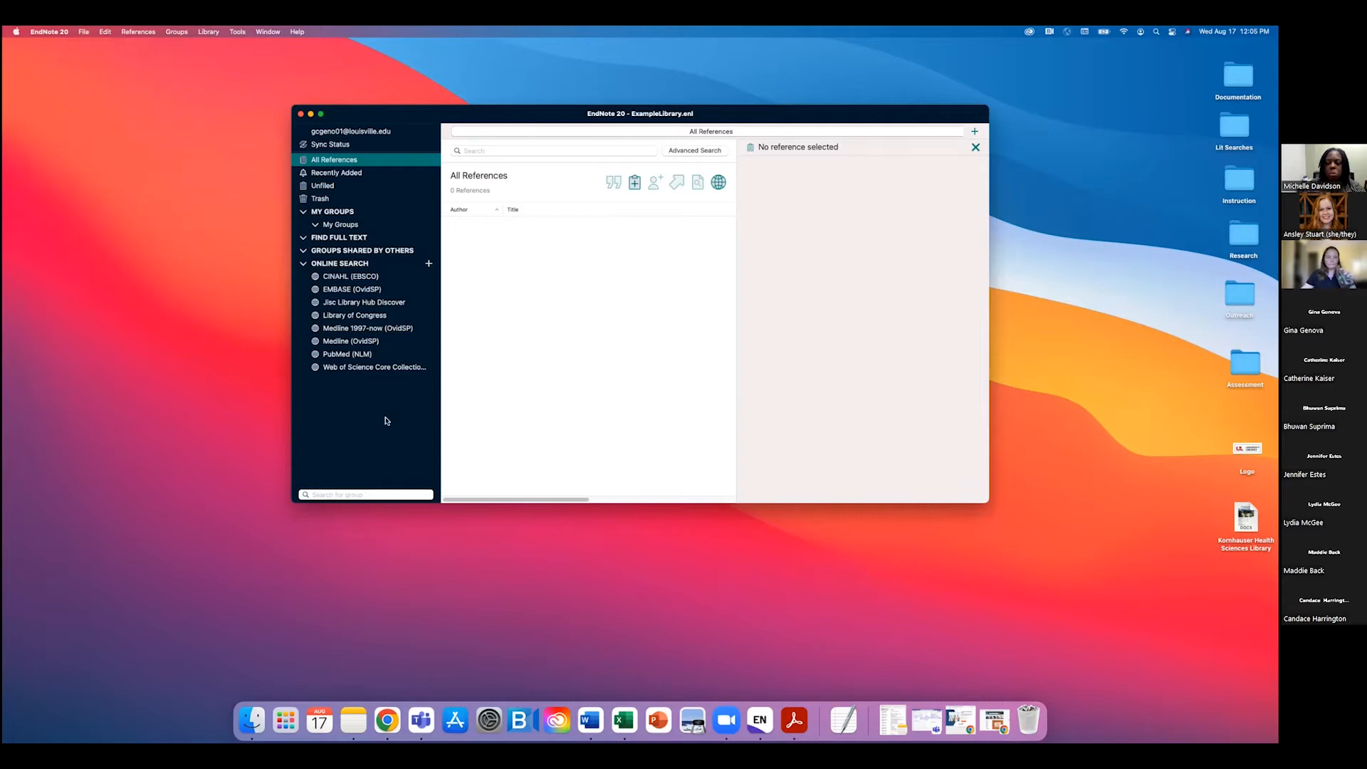
{"action": "left_click_drag", "start_coordinate": [435, 114], "coordinate": [413, 104]}
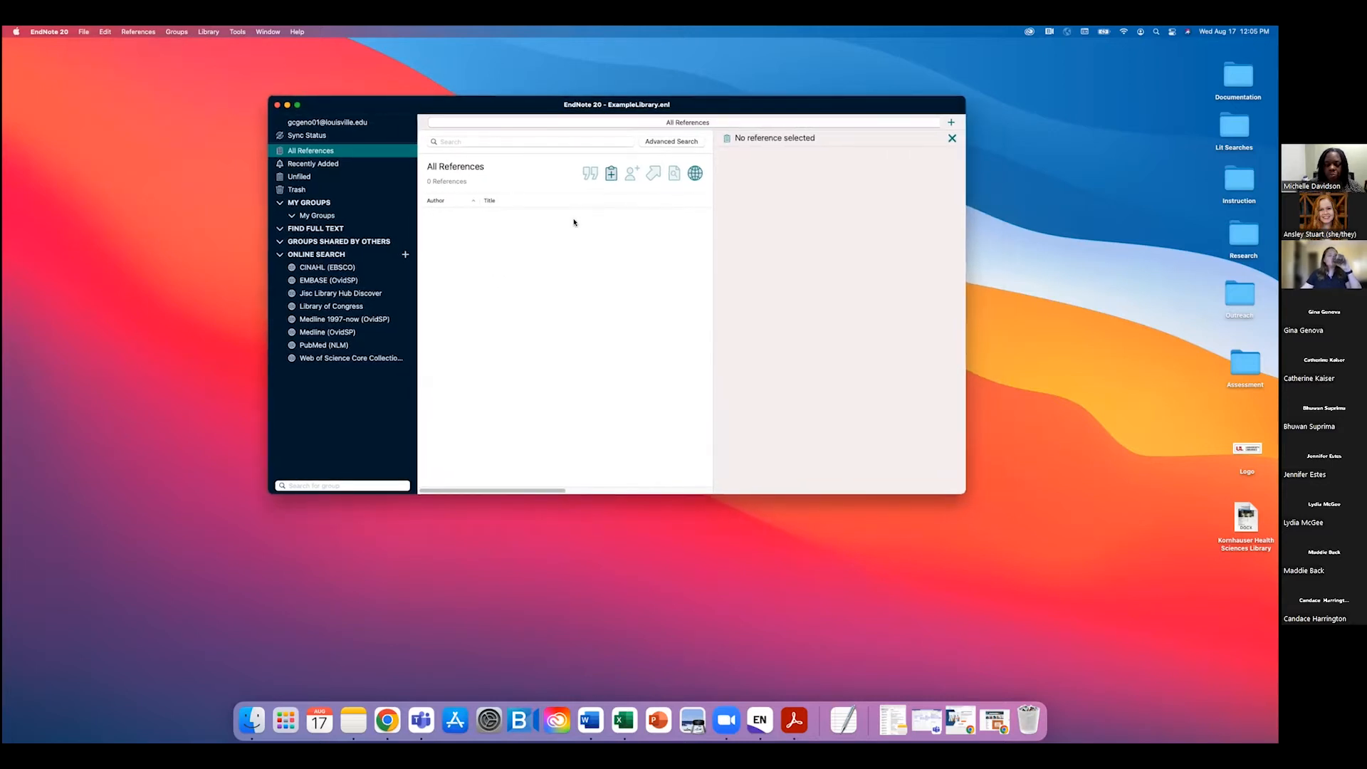
{"action": "left_click_drag", "start_coordinate": [965, 493], "coordinate": [976, 508]}
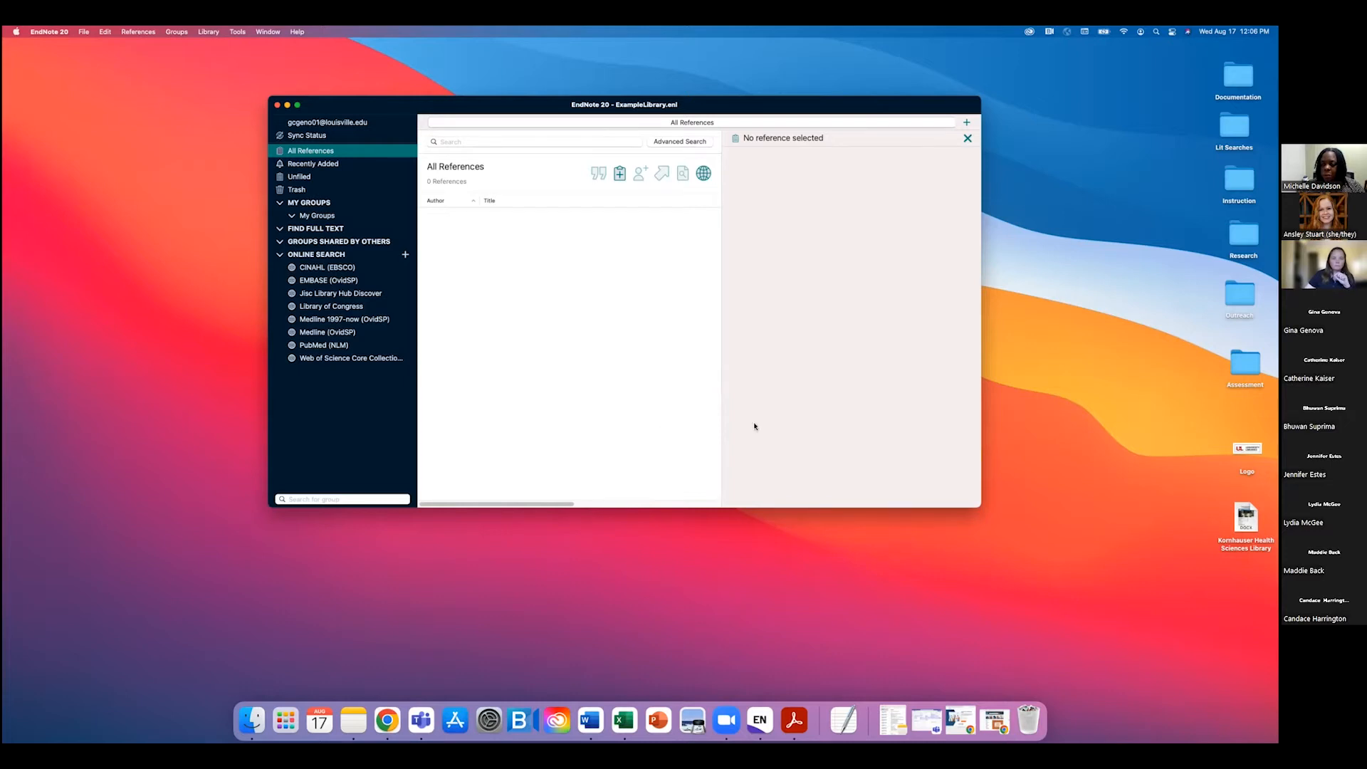
Step: Switch to Chrome and open the EndNote web sign-in and registration page in a new tab
{"action": "left_click", "coordinate": [996, 732]}
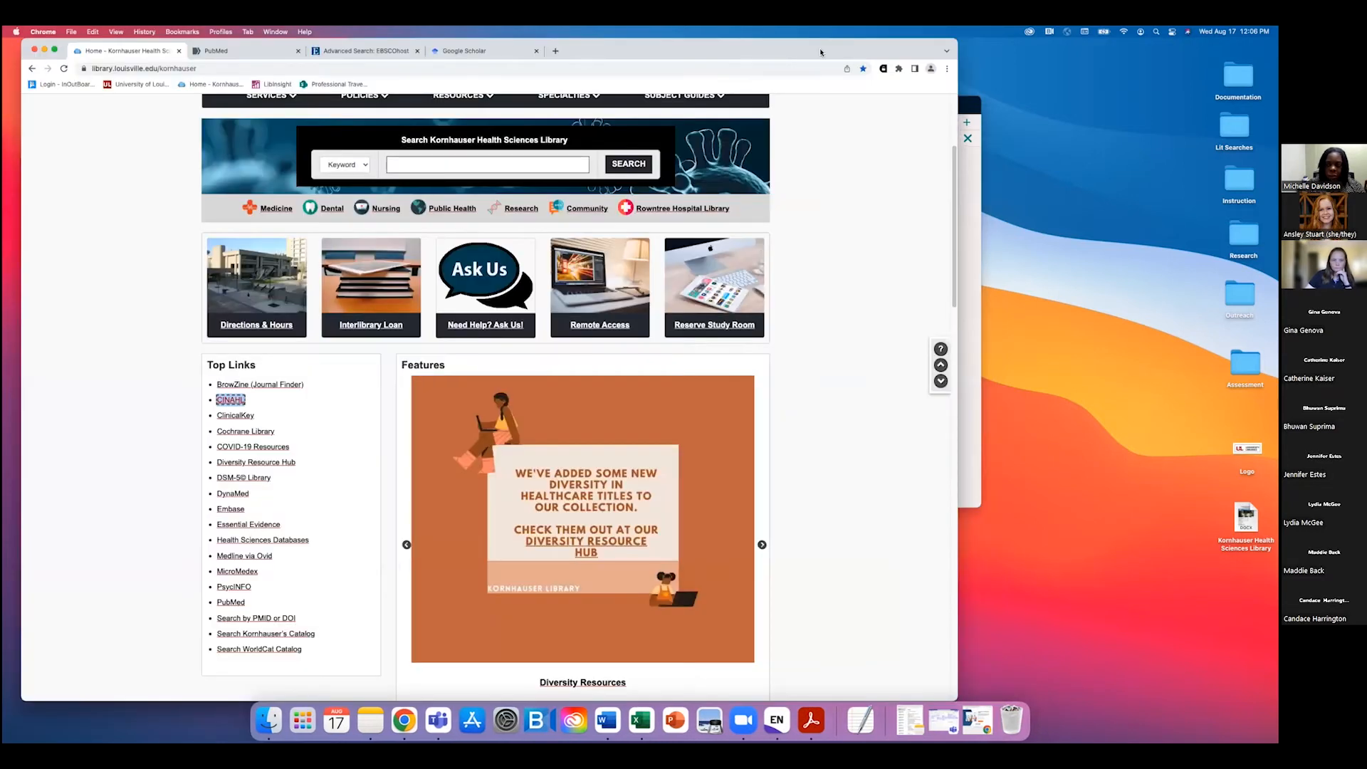
{"action": "key", "text": "super+t"}
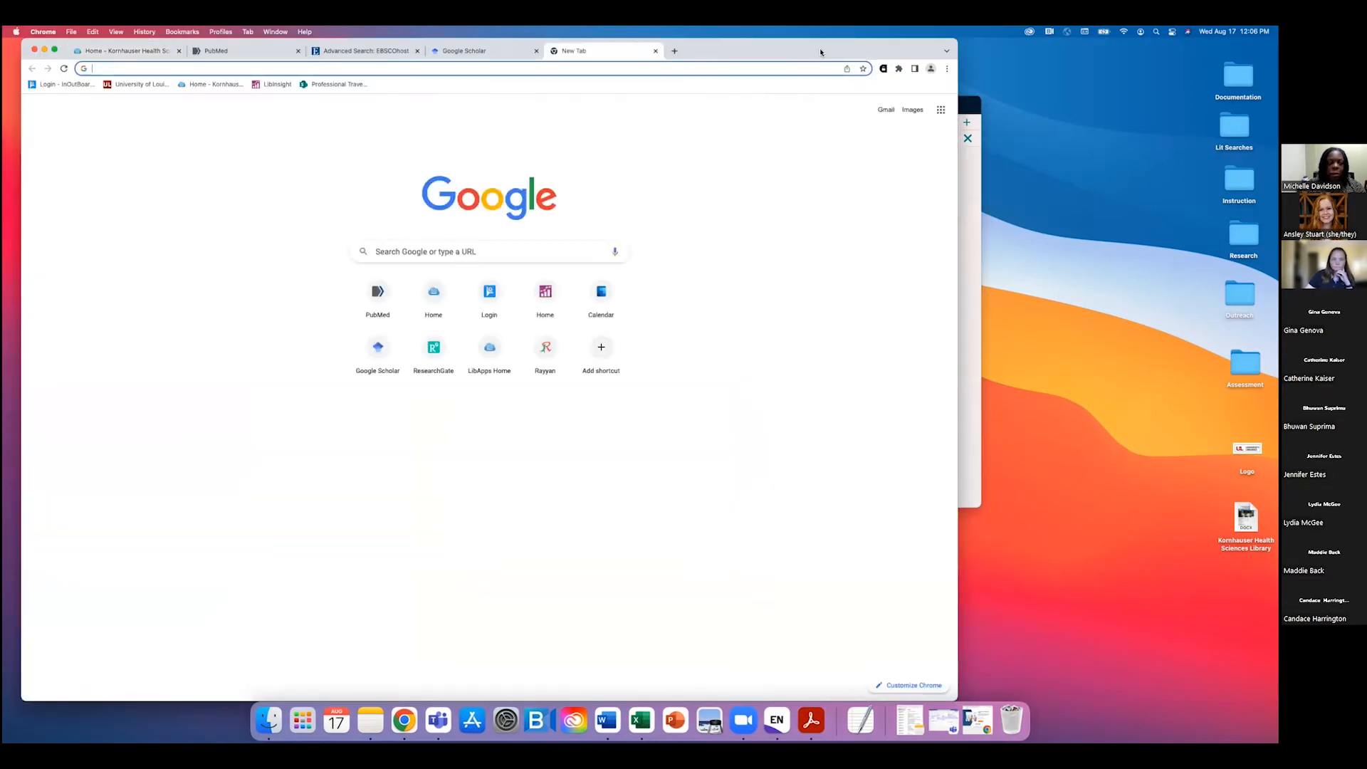
{"action": "type", "text": "my"}
{"action": "key", "text": "Return"}
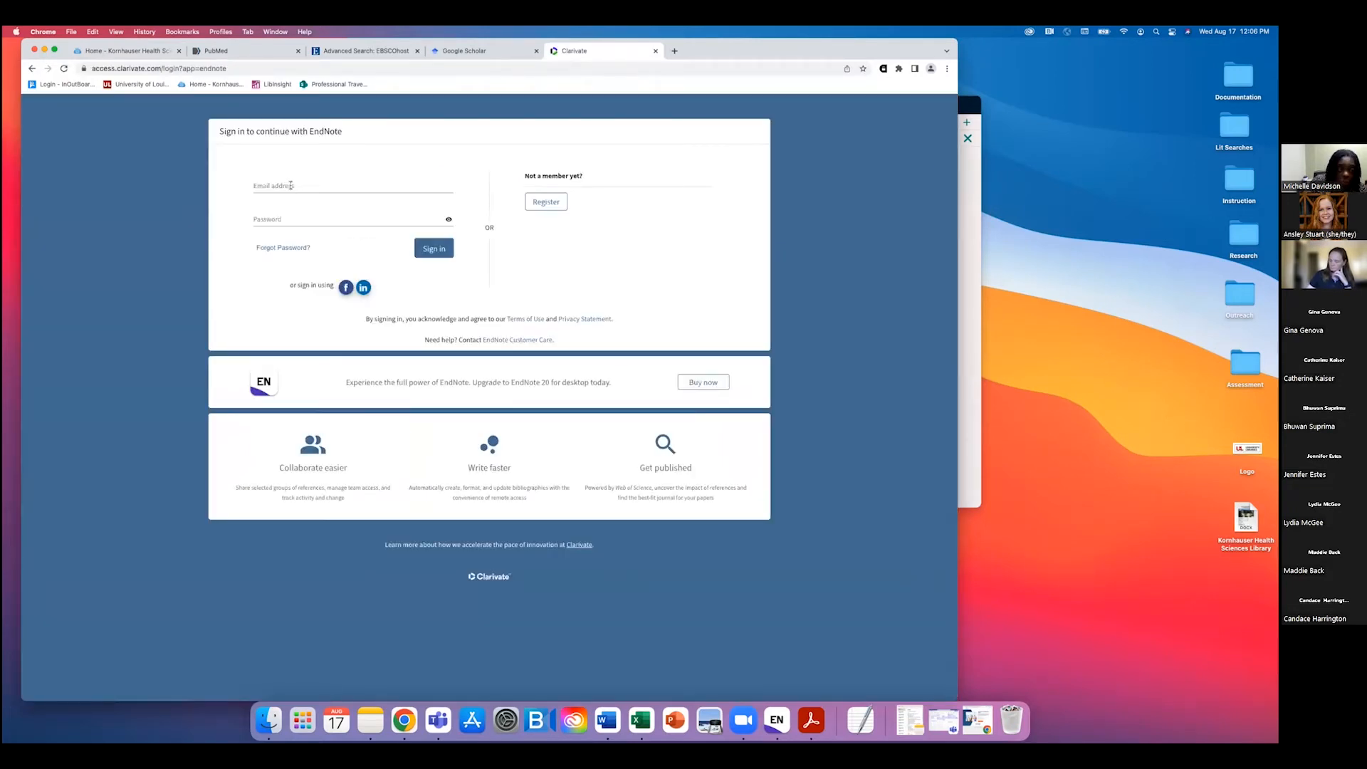
{"action": "left_click", "coordinate": [291, 185]}
{"action": "left_click", "coordinate": [547, 204]}
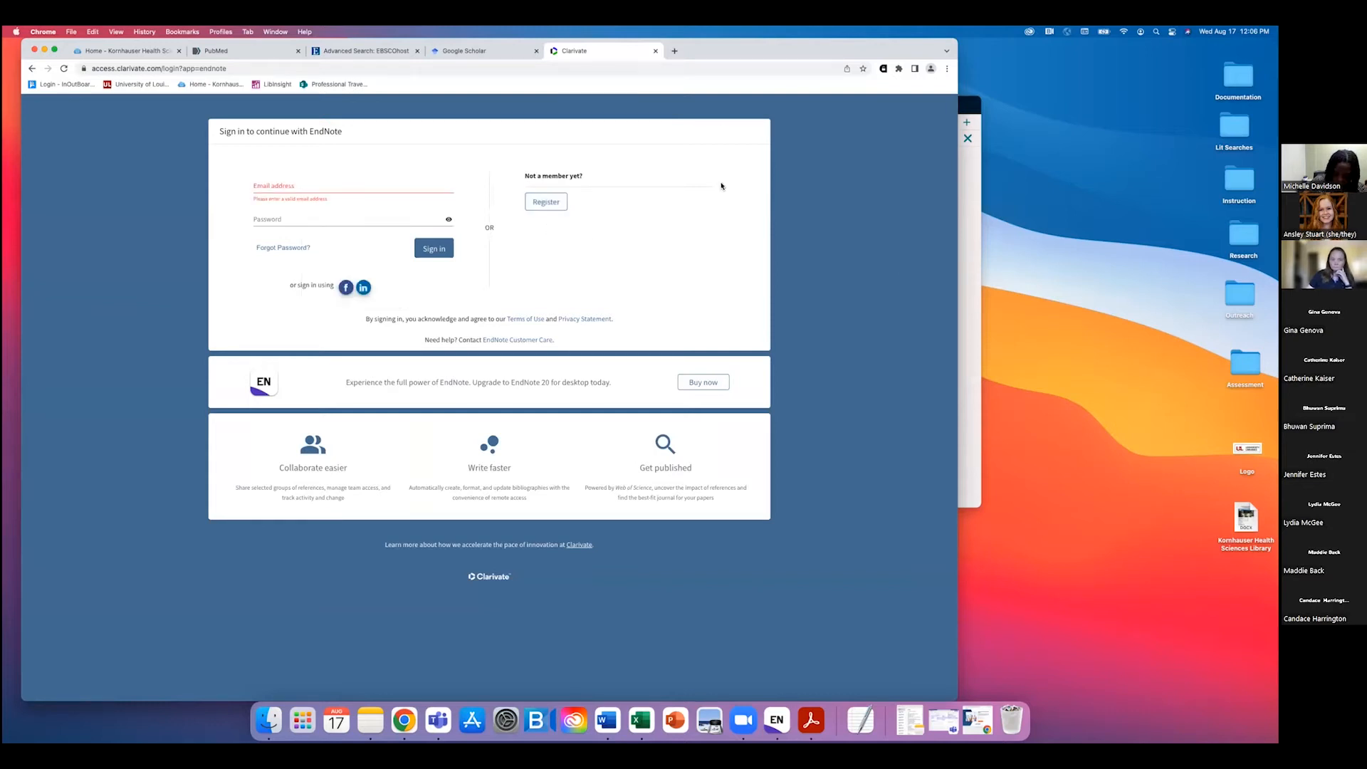
Step: Return to EndNote with the browser minimized and look through Unfiled, Trash, My Groups and Find Full Text
{"action": "left_click", "coordinate": [967, 236]}
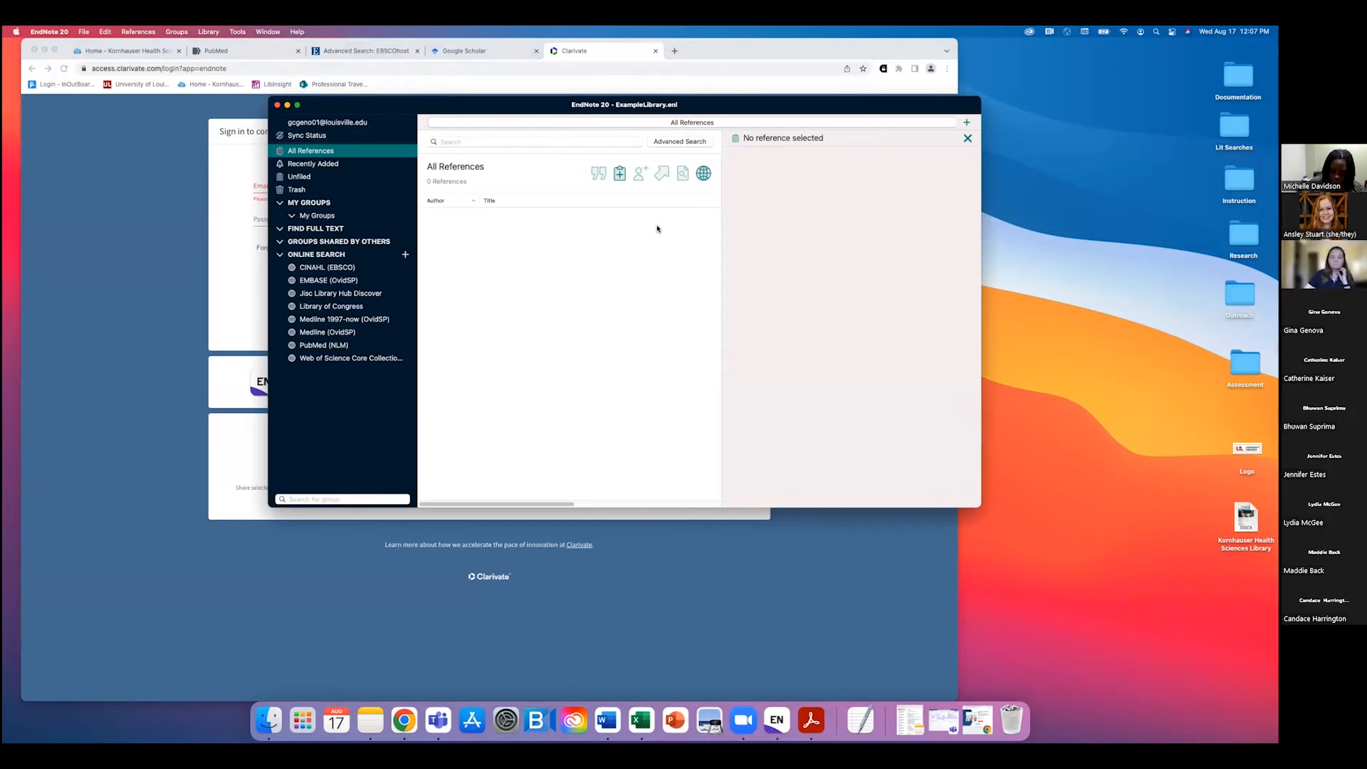
{"action": "left_click", "coordinate": [44, 51]}
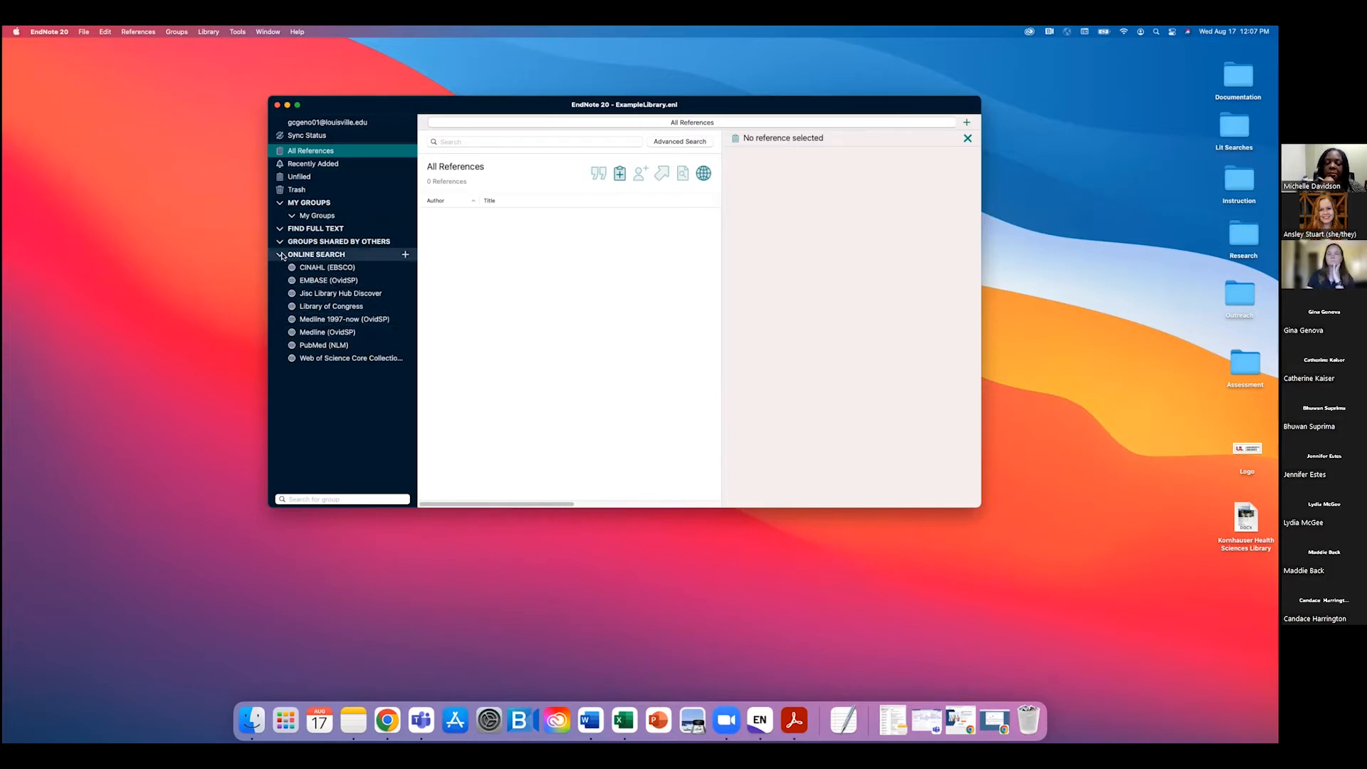
{"action": "left_click", "coordinate": [350, 178]}
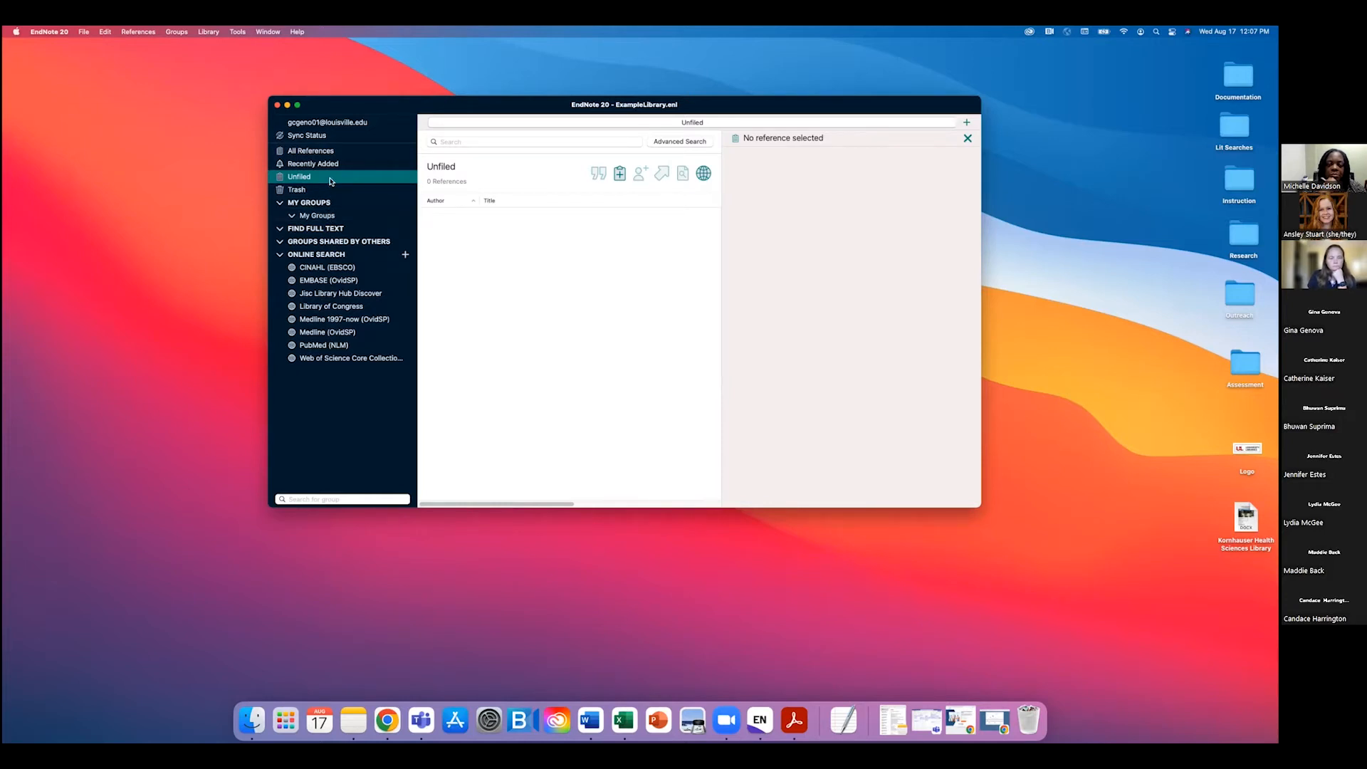
{"action": "left_click", "coordinate": [332, 191]}
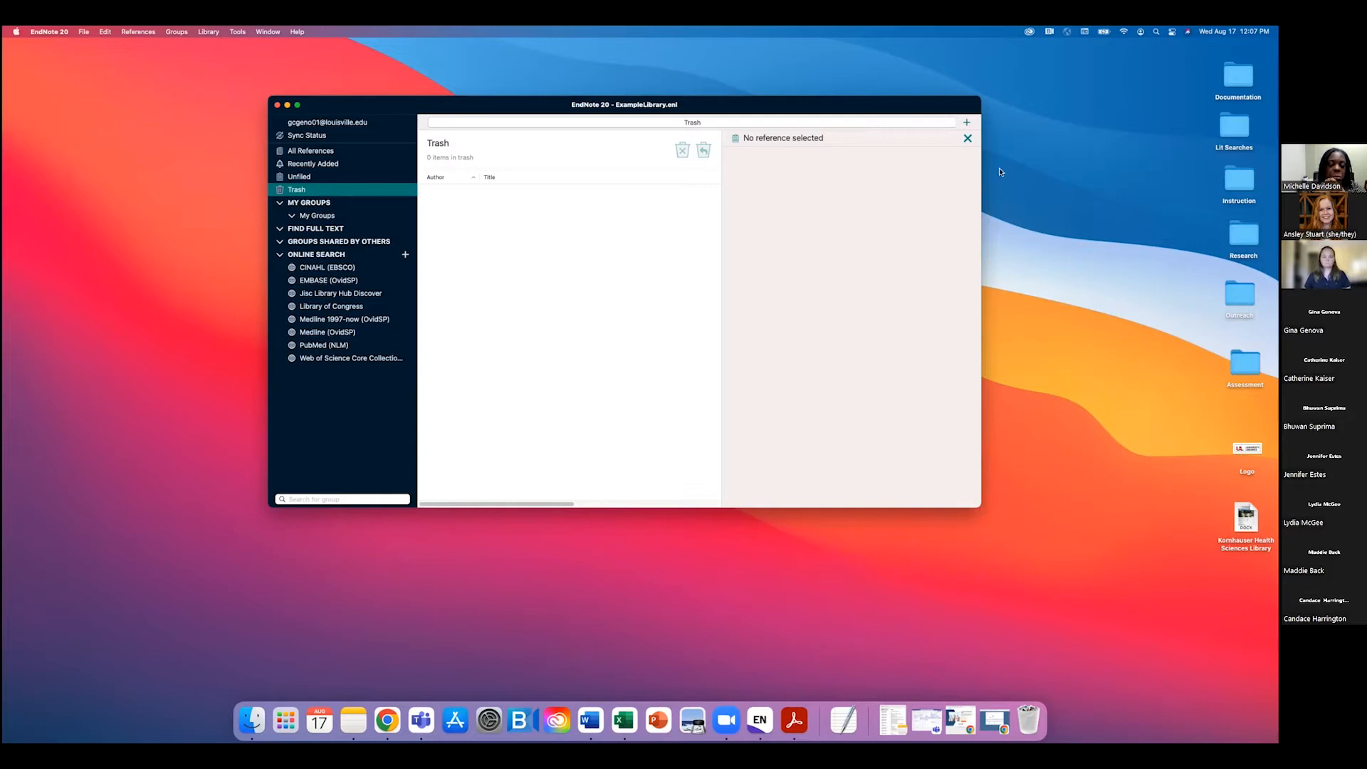
{"action": "left_click", "coordinate": [300, 204]}
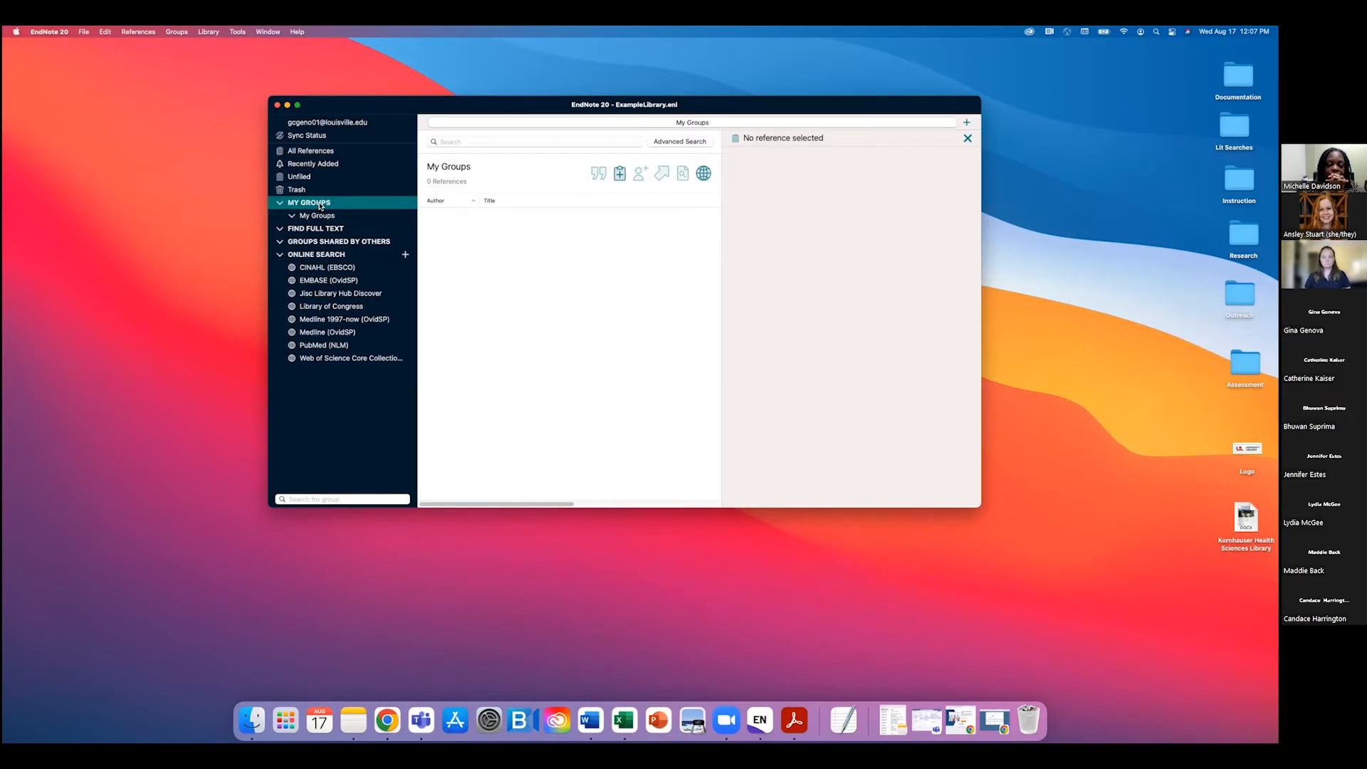
{"action": "left_click", "coordinate": [295, 232]}
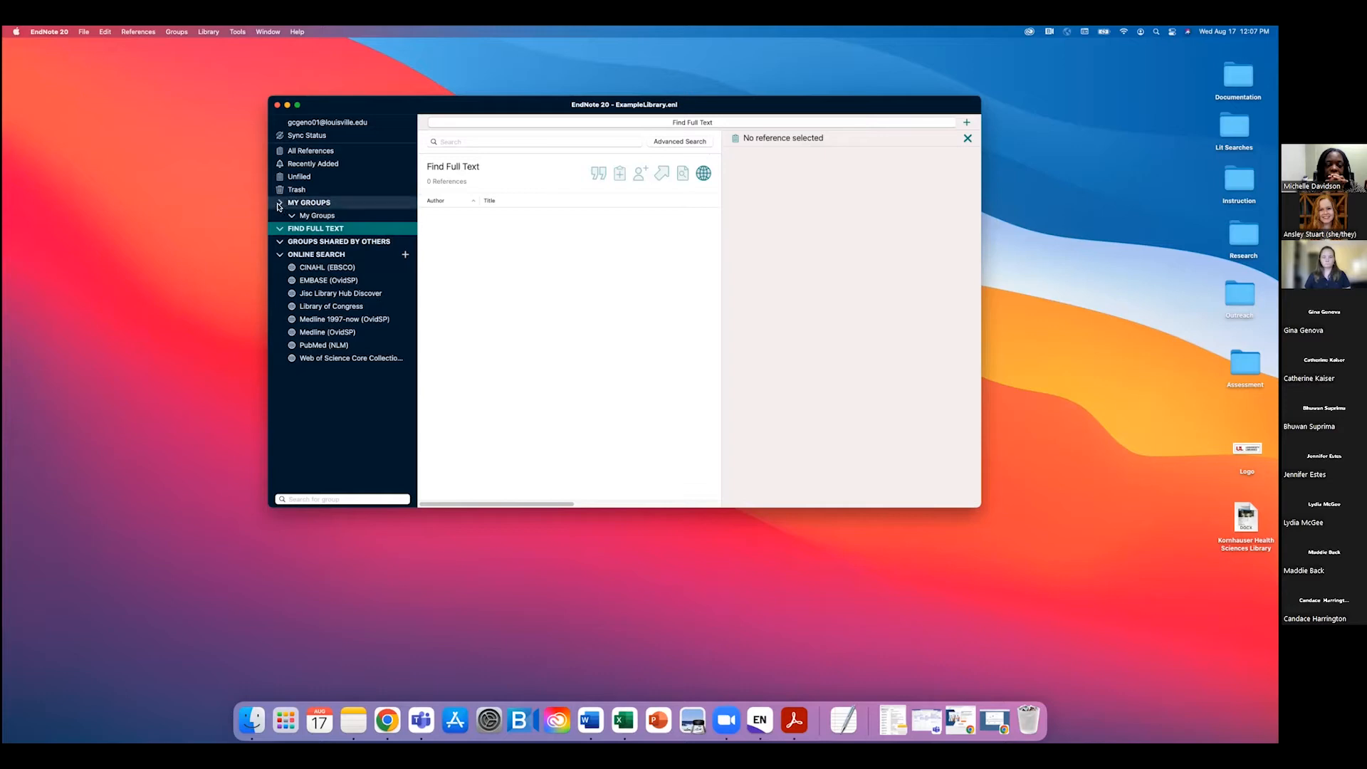
Step: Collapse the My Groups, Find Full Text, Groups Shared by Others and Online Search sections
{"action": "left_click", "coordinate": [279, 203]}
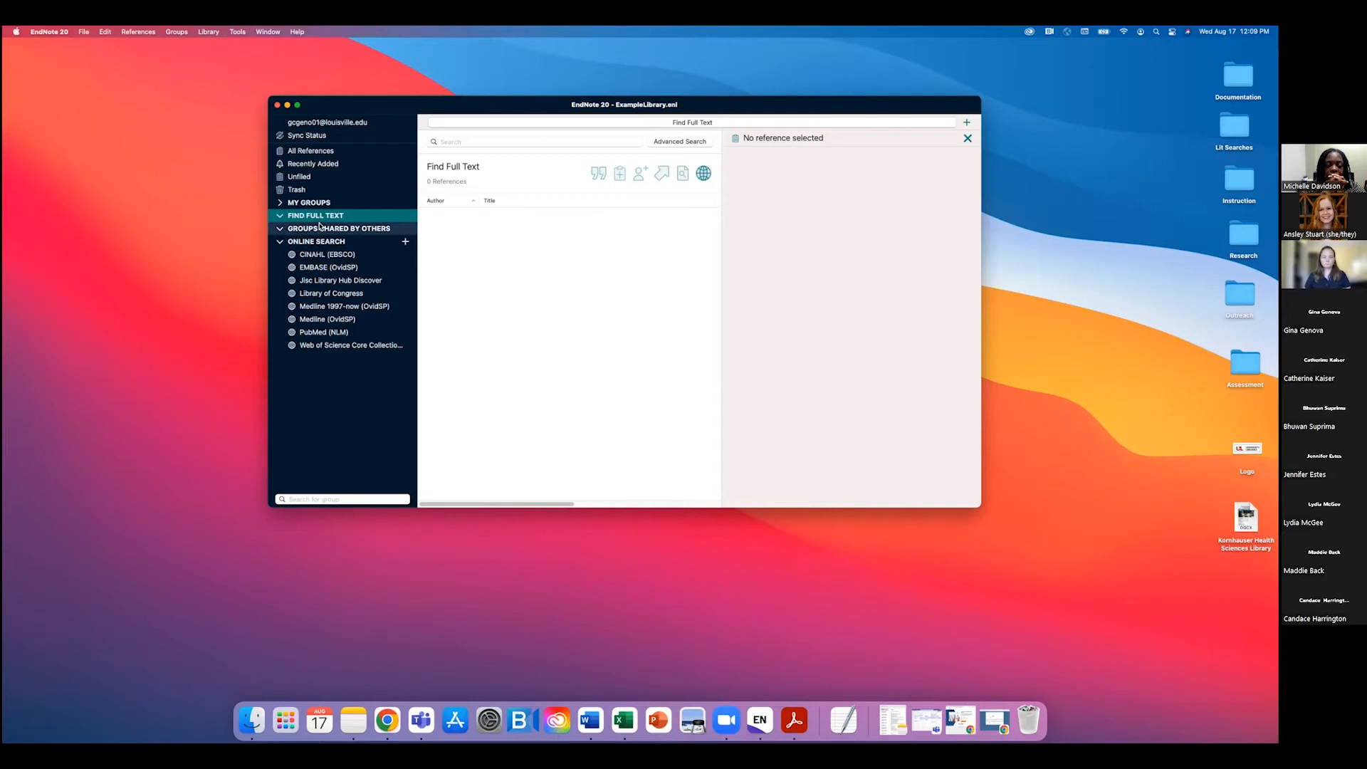
{"action": "left_click", "coordinate": [281, 229]}
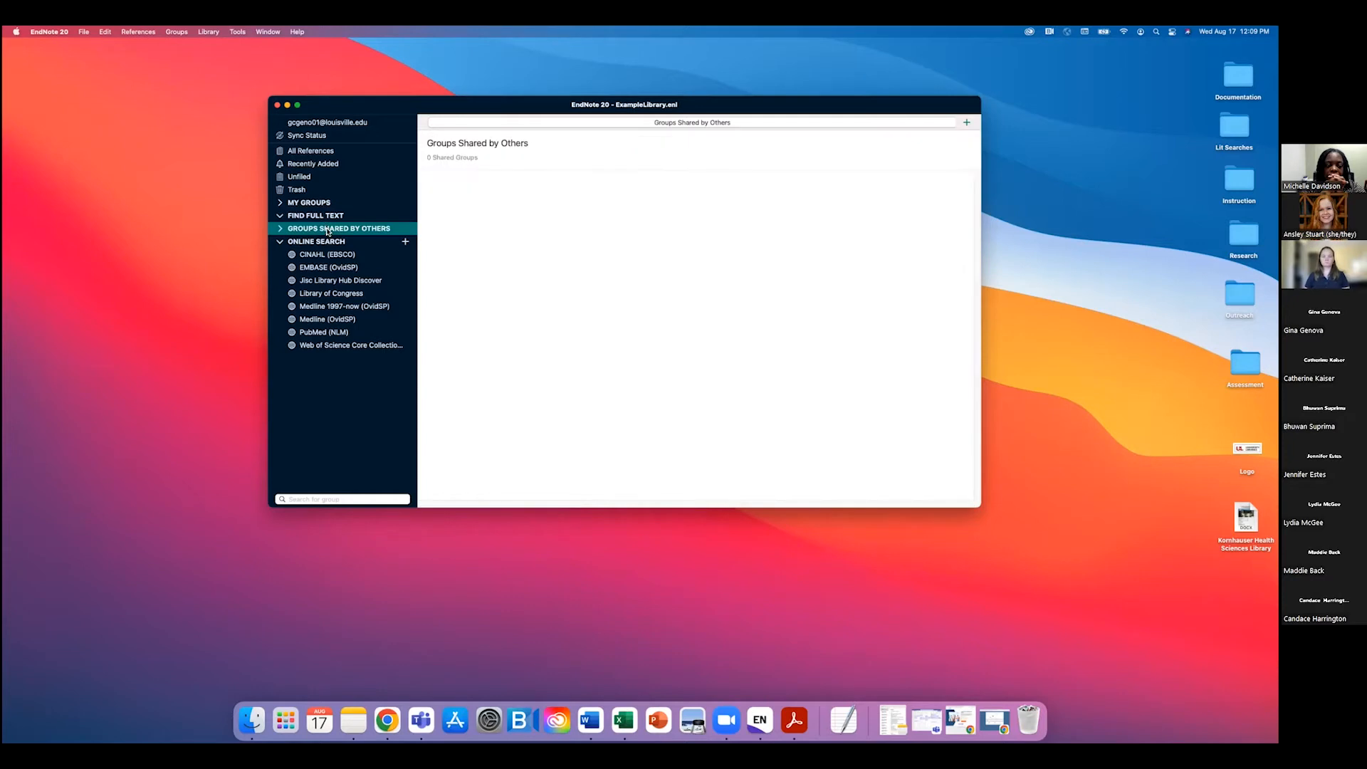
{"action": "left_click", "coordinate": [279, 242]}
{"action": "left_click", "coordinate": [279, 243]}
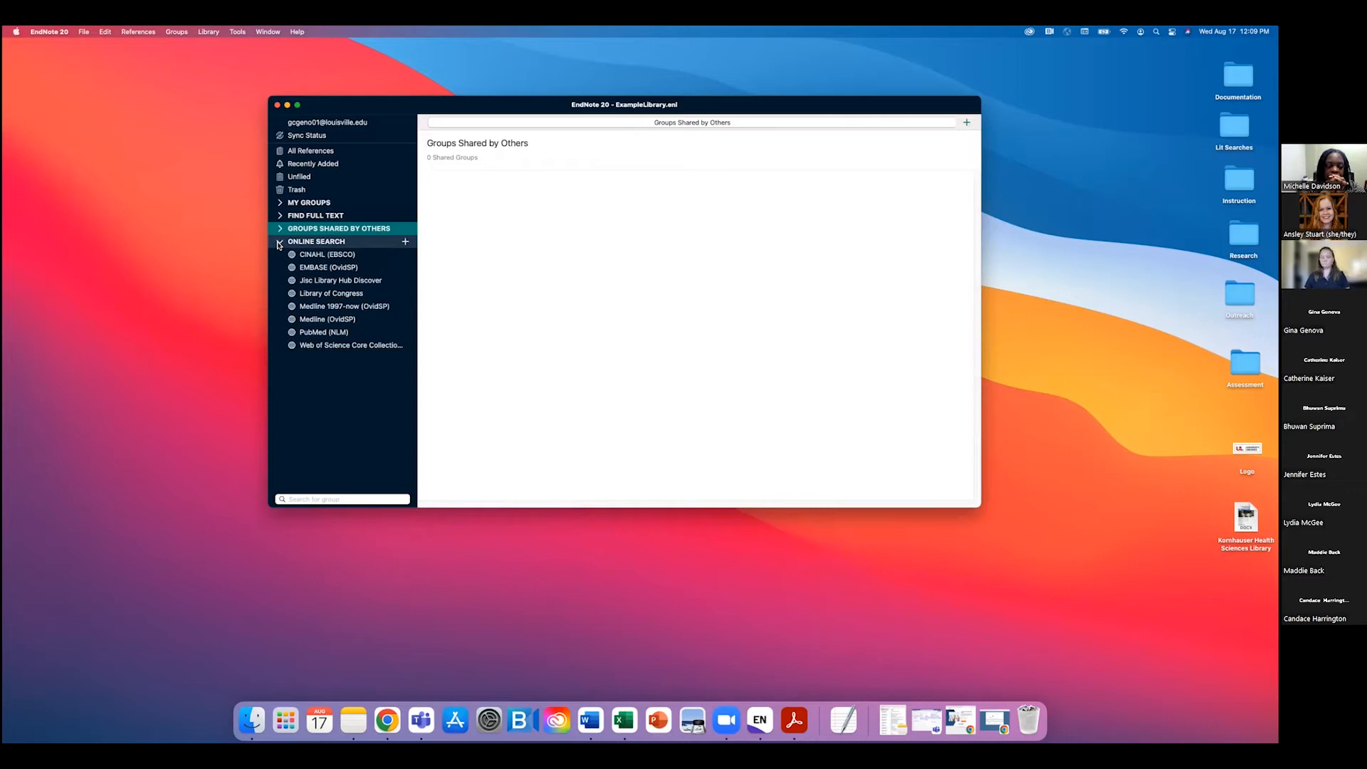
{"action": "left_click", "coordinate": [279, 242]}
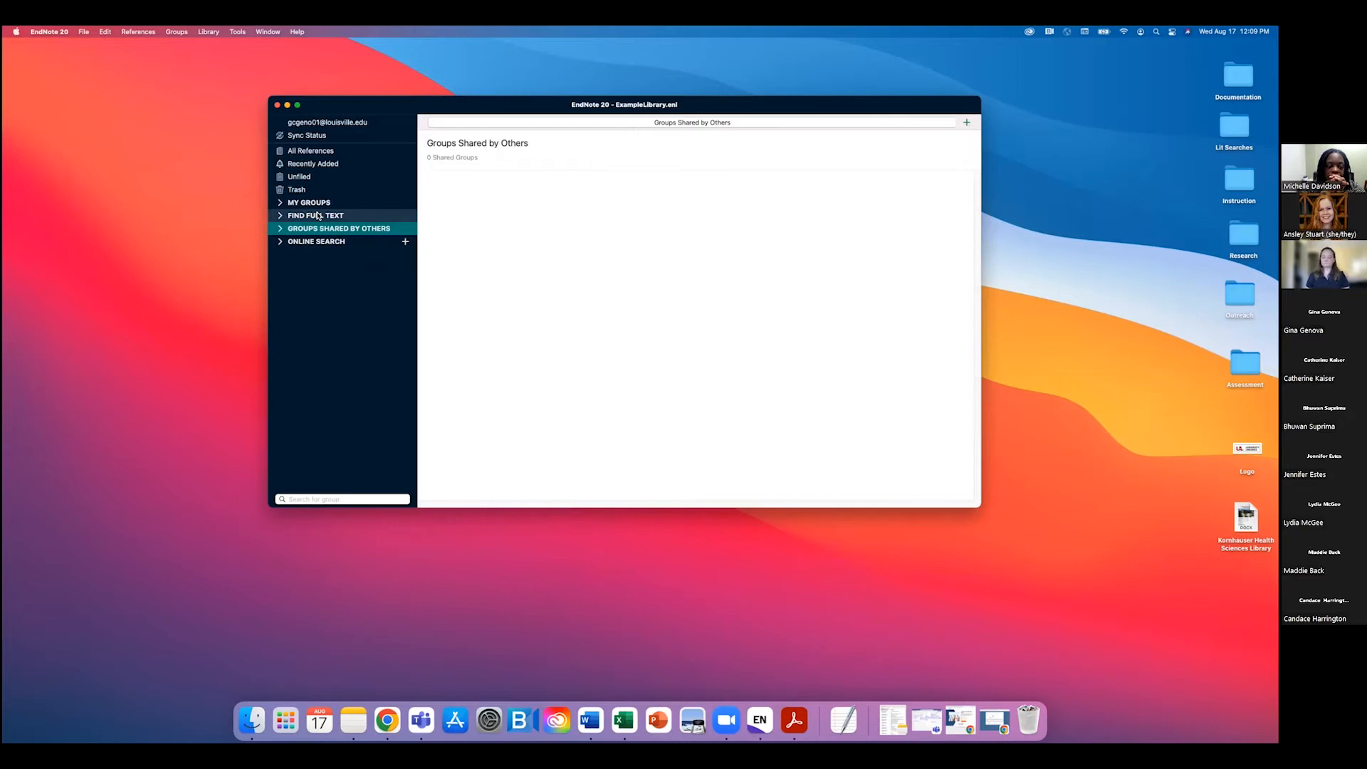
Step: Show All References and widen the reference list slightly against the reference preview
{"action": "left_click", "coordinate": [325, 152]}
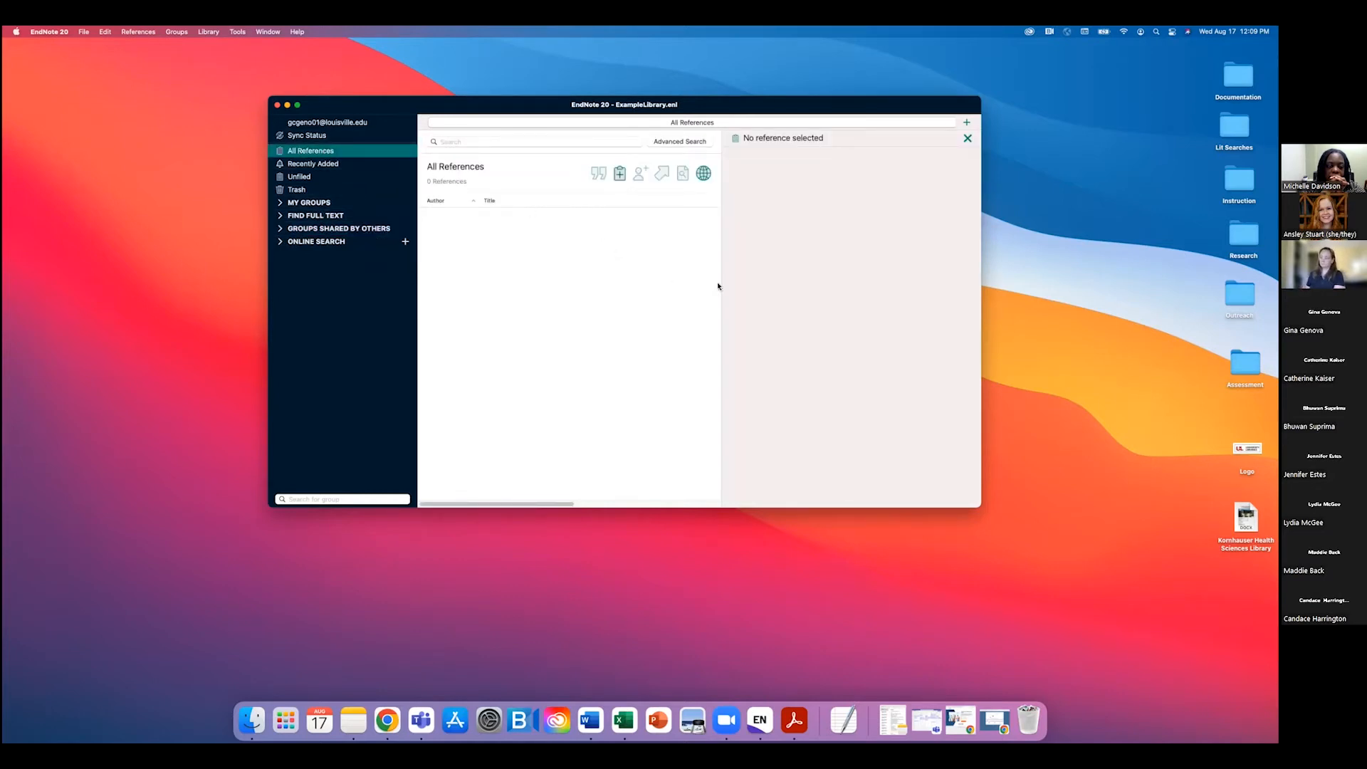
{"action": "left_click_drag", "start_coordinate": [721, 285], "coordinate": [731, 287]}
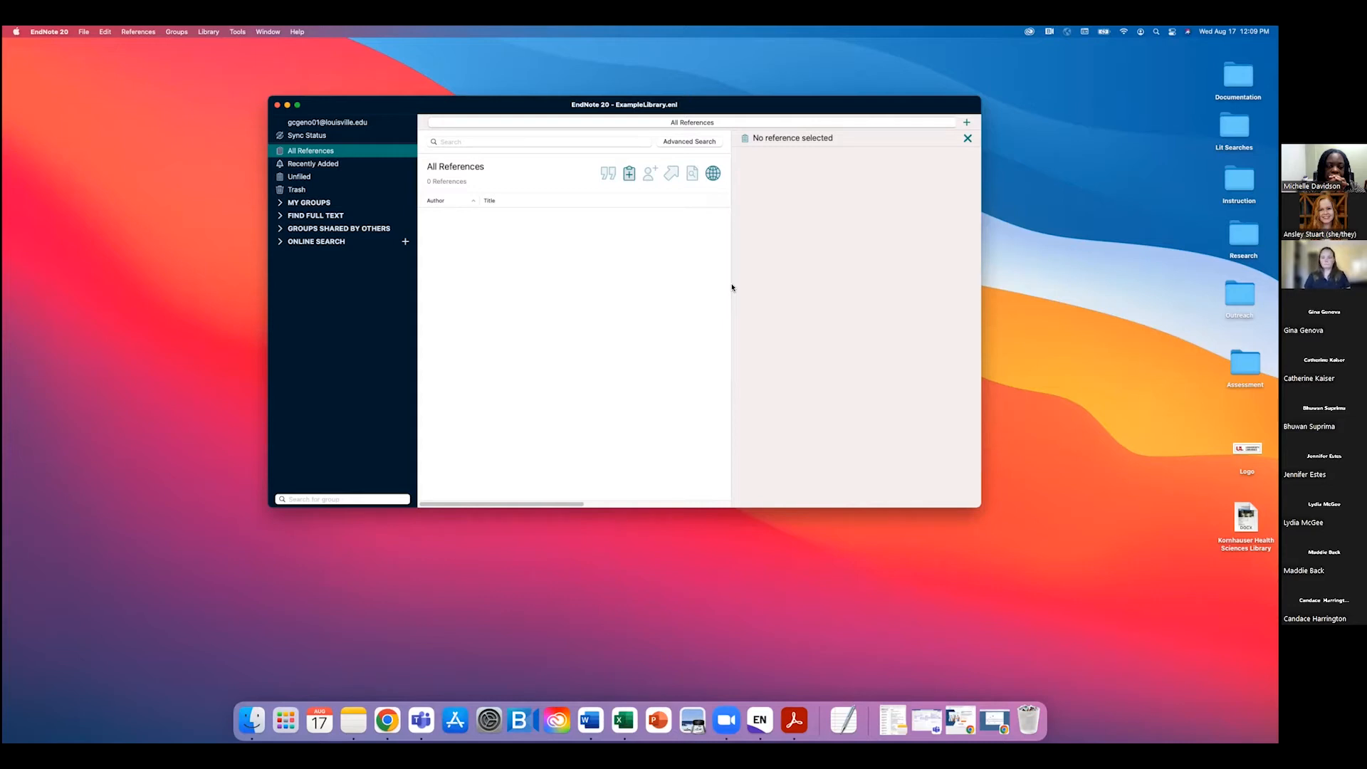
{"action": "left_click_drag", "start_coordinate": [231, 79], "coordinate": [1020, 529]}
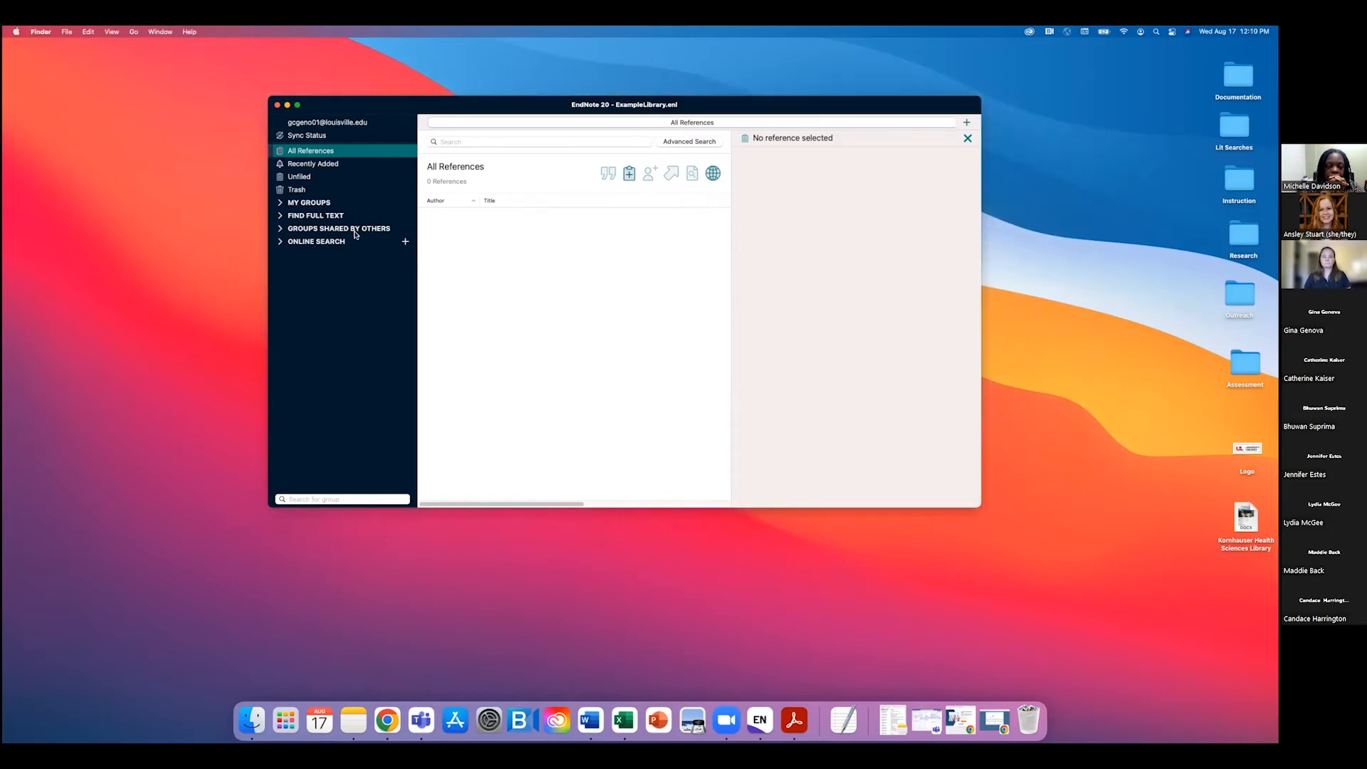
Step: Expand My Groups, open its My Groups set, and review the commands for creating groups and group sets
{"action": "left_click", "coordinate": [280, 203]}
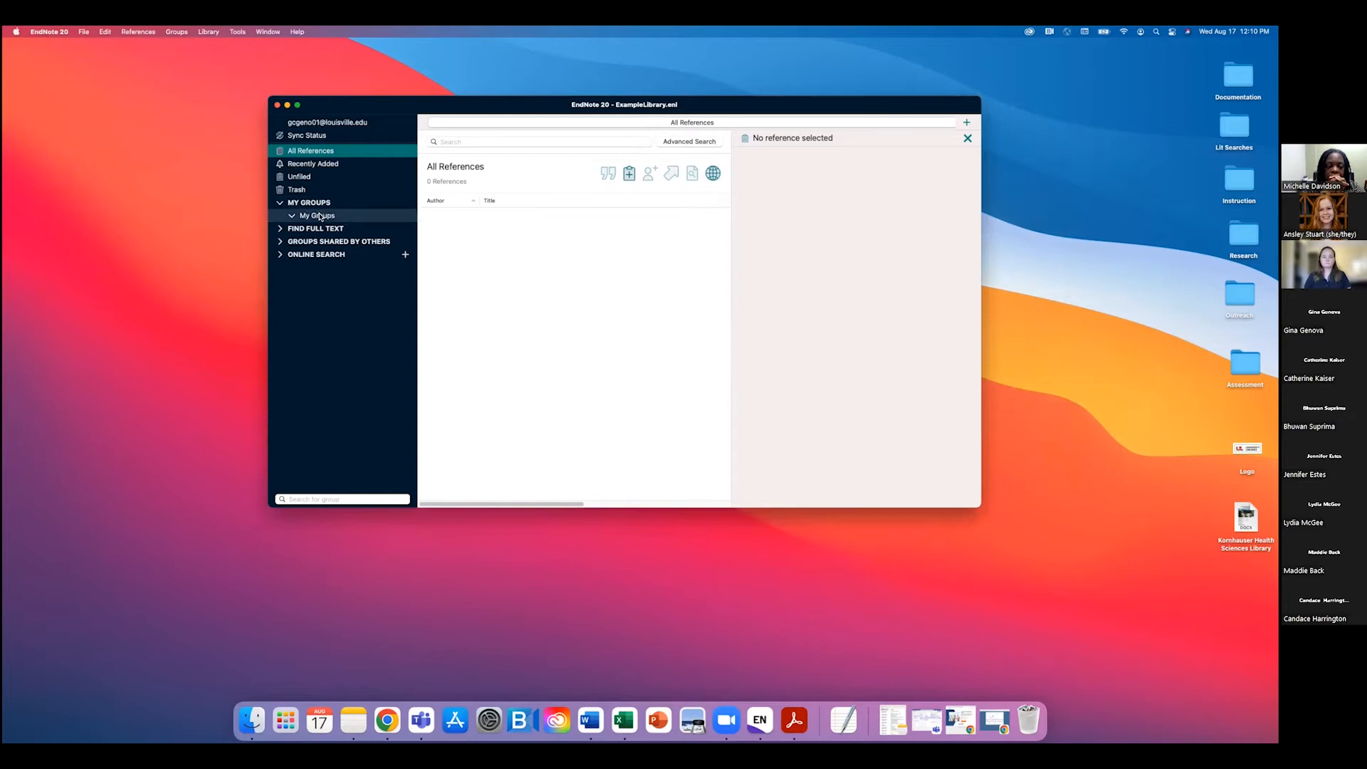
{"action": "left_click", "coordinate": [308, 217]}
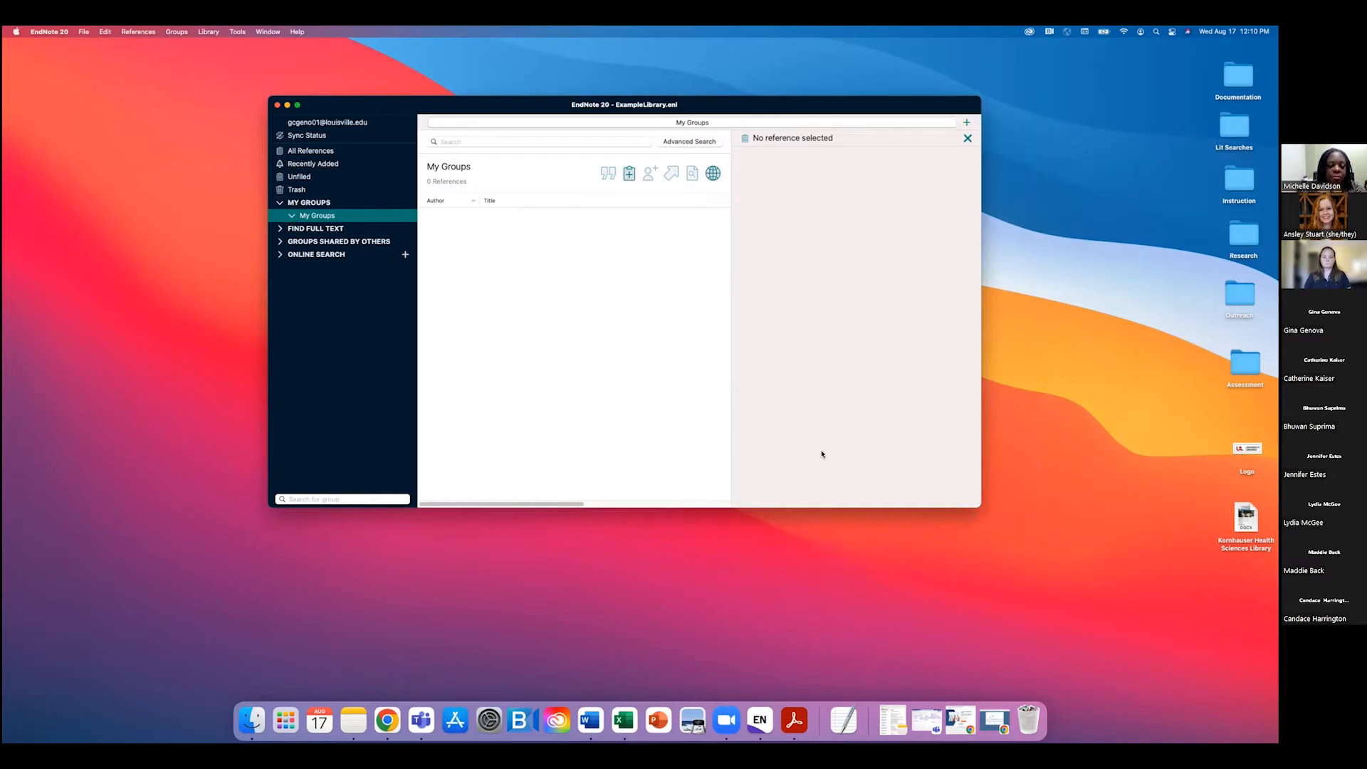
{"action": "left_click", "coordinate": [174, 31]}
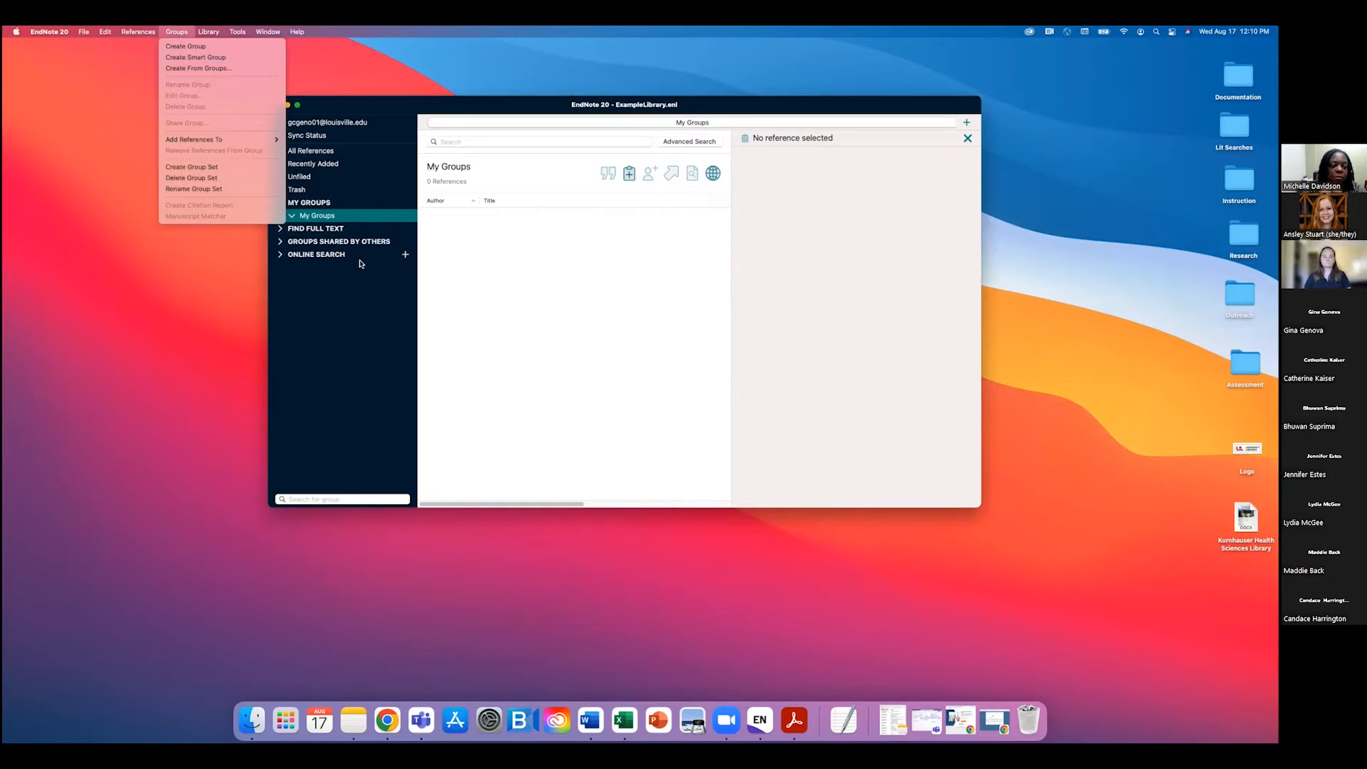
{"action": "left_click", "coordinate": [358, 294]}
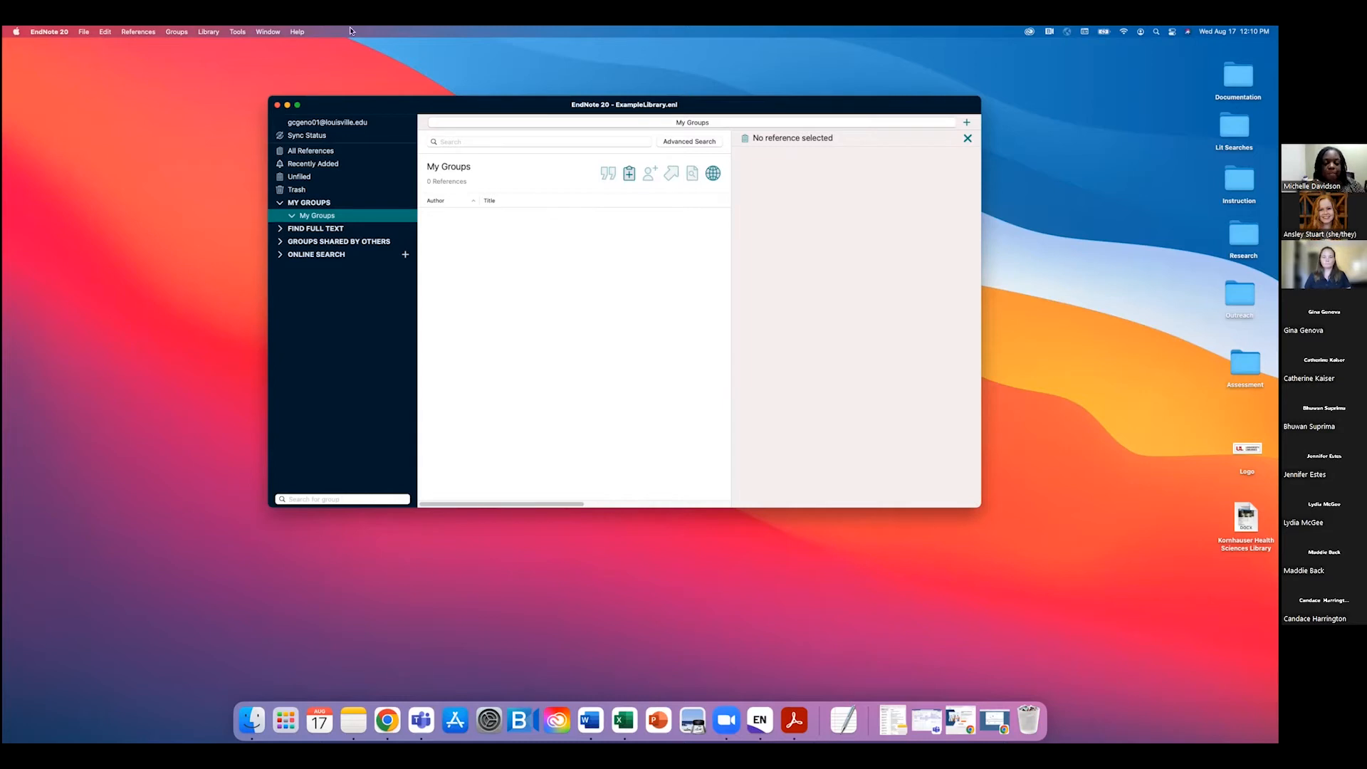
Step: Switch to Chrome, close the Clarivate sign-in page, and search PubMed for "lung cancer"
{"action": "left_click", "coordinate": [995, 720]}
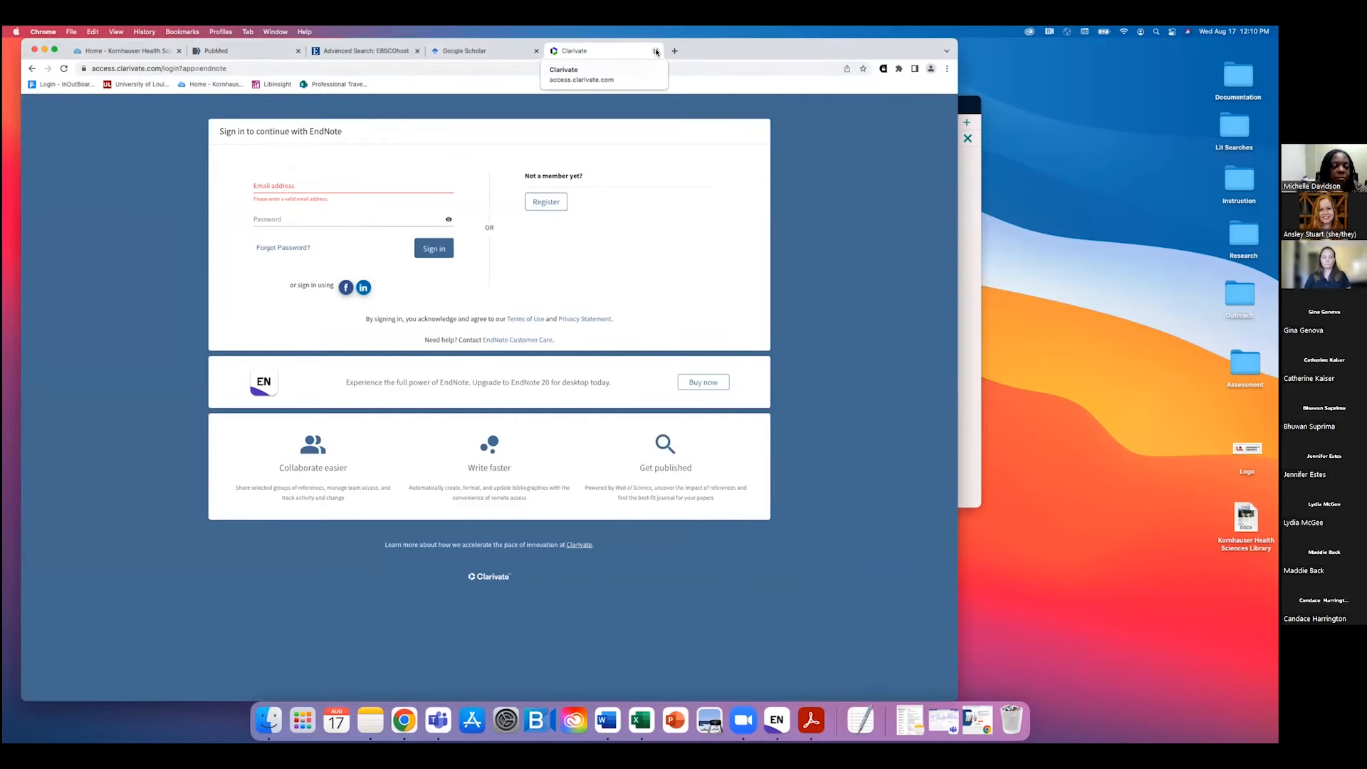
{"action": "left_click", "coordinate": [655, 51]}
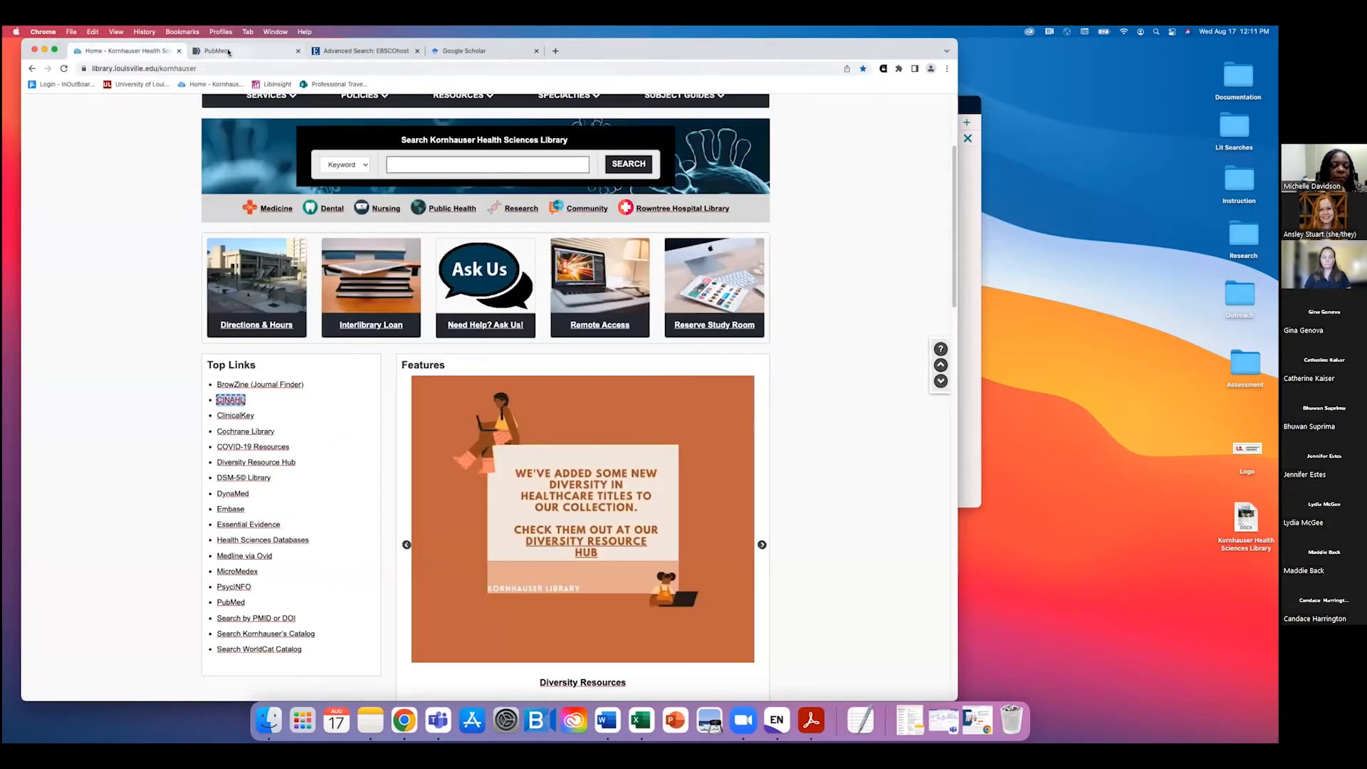
{"action": "left_click", "coordinate": [229, 52]}
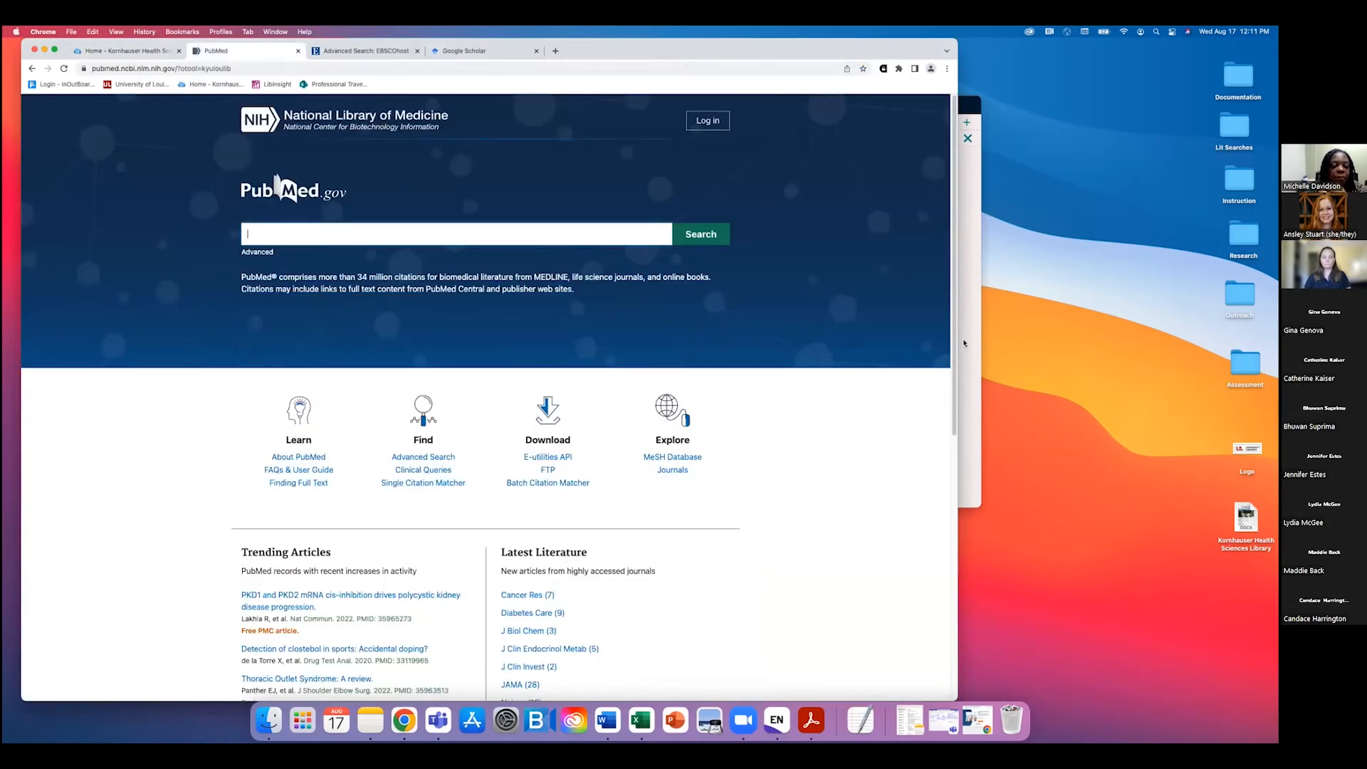
{"action": "type", "text": "lung canc"}
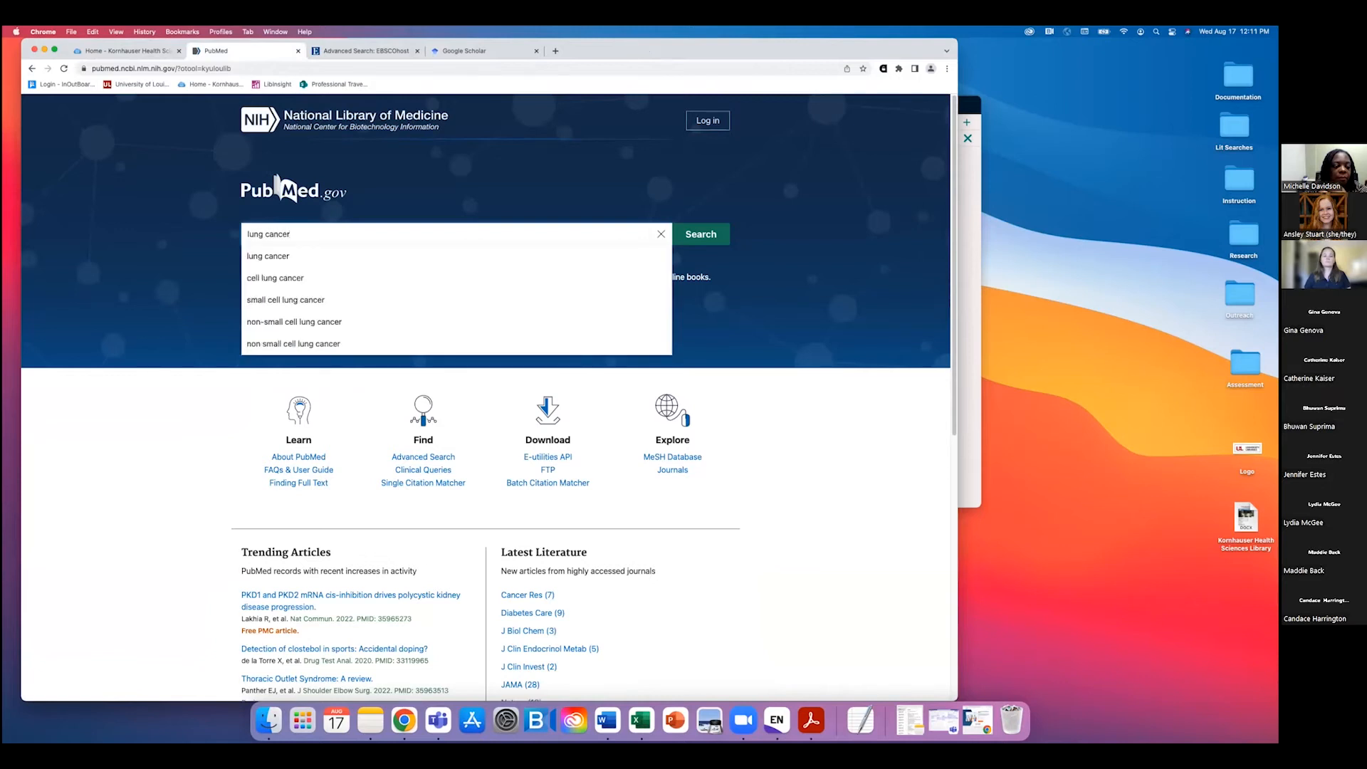
{"action": "type", "text": "er"}
{"action": "key", "text": "Return"}
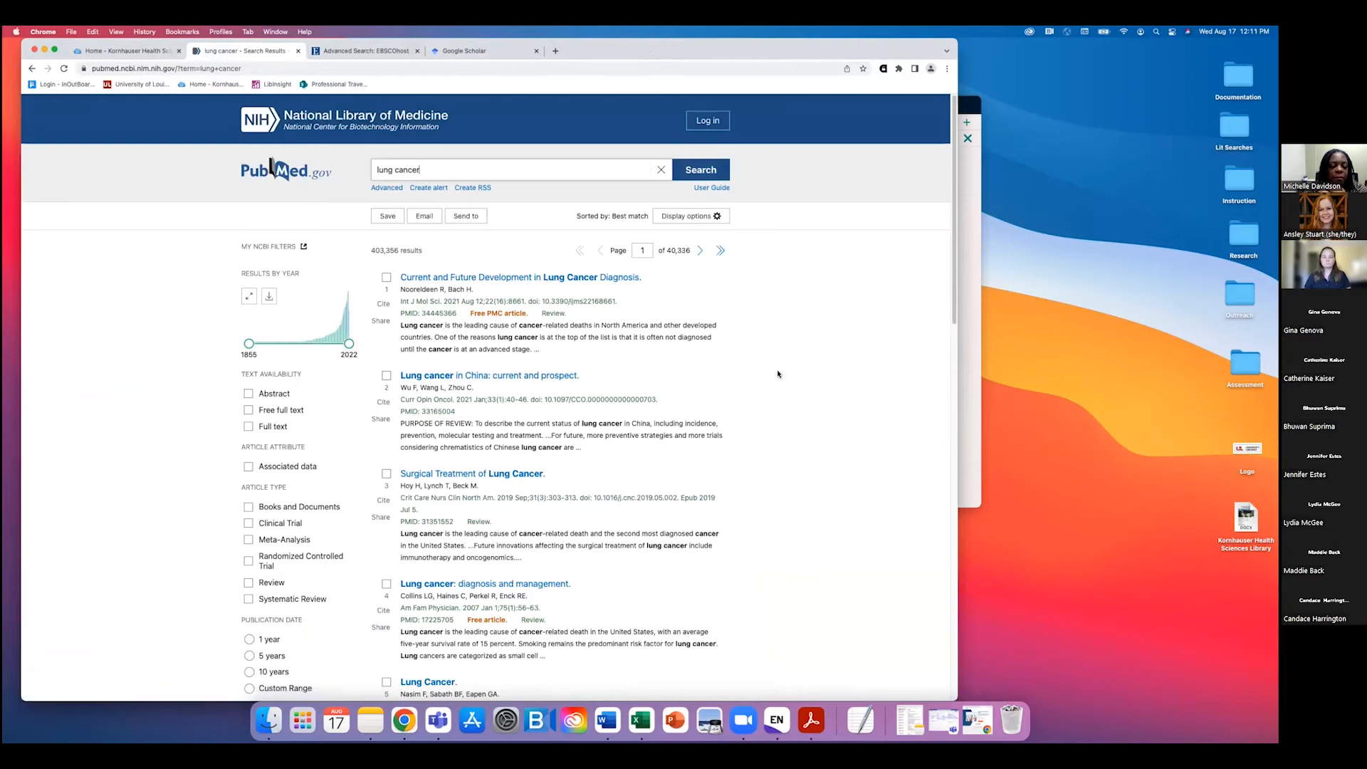
Step: Start a citation manager export of the PubMed results with All results on this page, and look over the articles it covers
{"action": "scroll", "coordinate": [748, 339], "scroll_direction": "down", "scroll_amount": 2}
{"action": "left_click", "coordinate": [449, 146]}
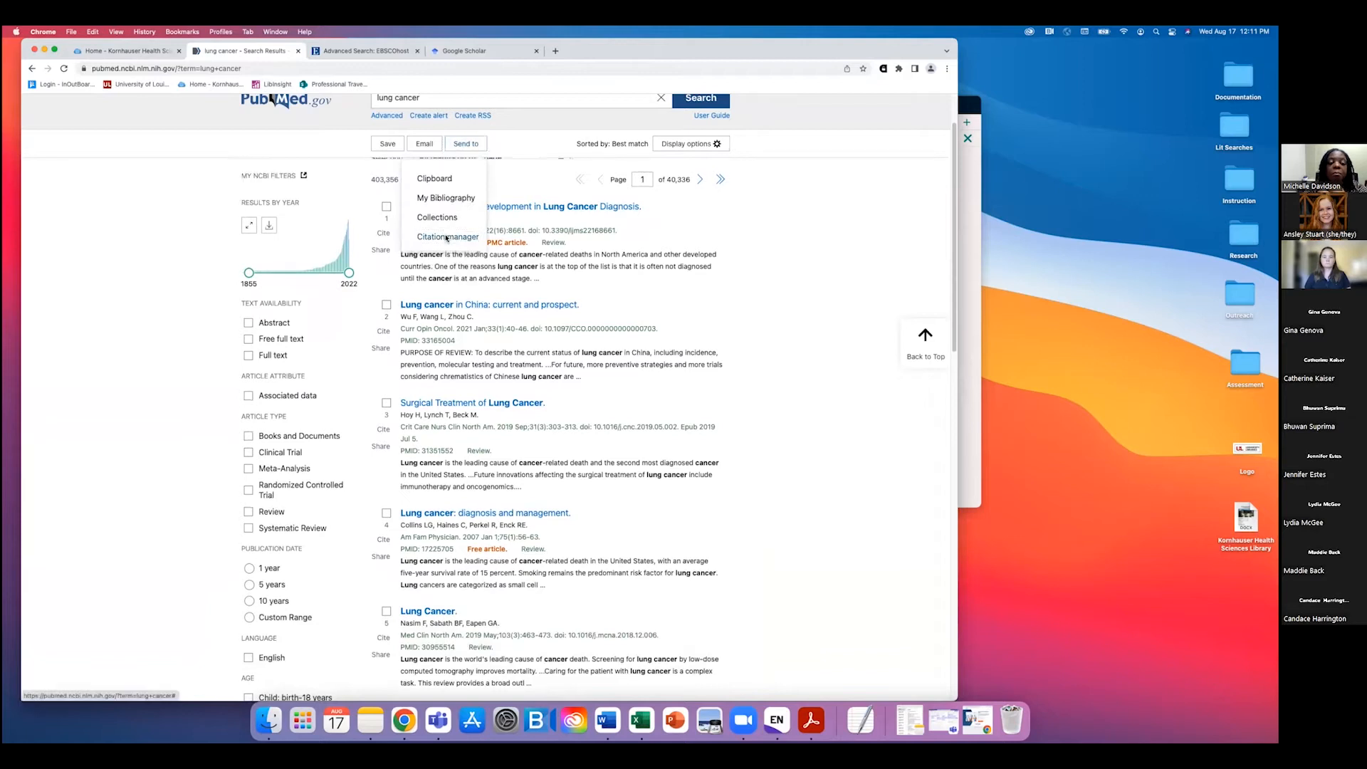
{"action": "left_click", "coordinate": [446, 237]}
{"action": "left_click", "coordinate": [562, 215]}
{"action": "left_click", "coordinate": [603, 218]}
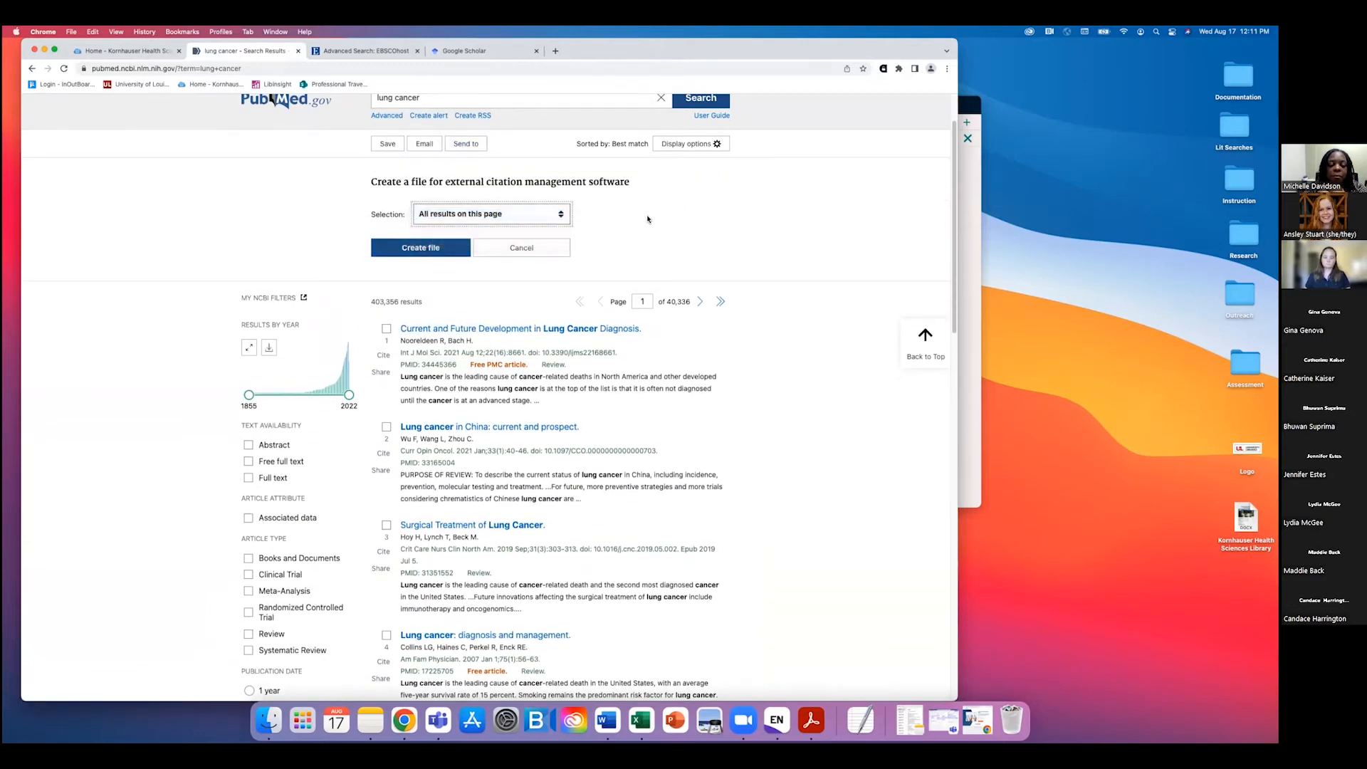
{"action": "scroll", "coordinate": [577, 343], "scroll_direction": "down", "scroll_amount": 5}
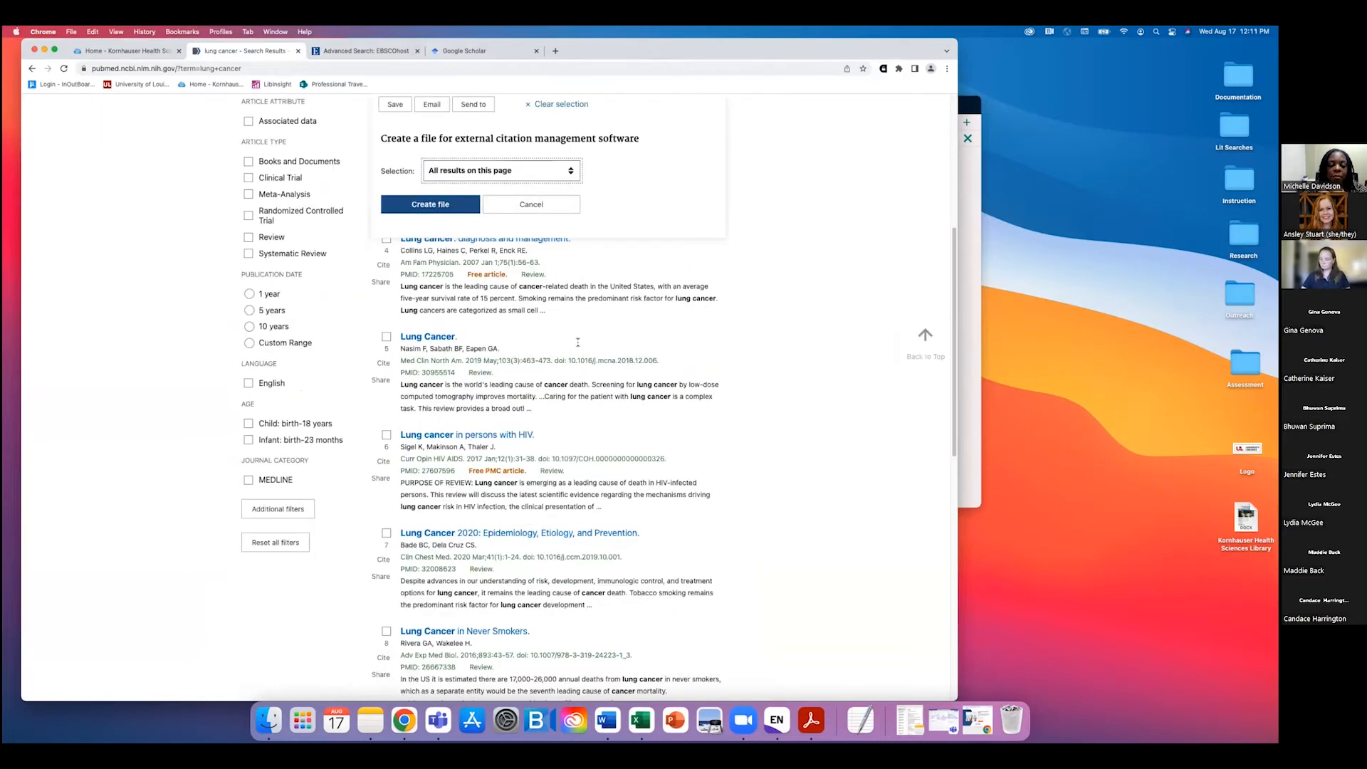
{"action": "scroll", "coordinate": [578, 342], "scroll_direction": "down", "scroll_amount": 5}
{"action": "scroll", "coordinate": [541, 313], "scroll_direction": "up", "scroll_amount": 12}
Step: Change the citation export's selection to All results and review its citation limit
{"action": "left_click", "coordinate": [530, 285]}
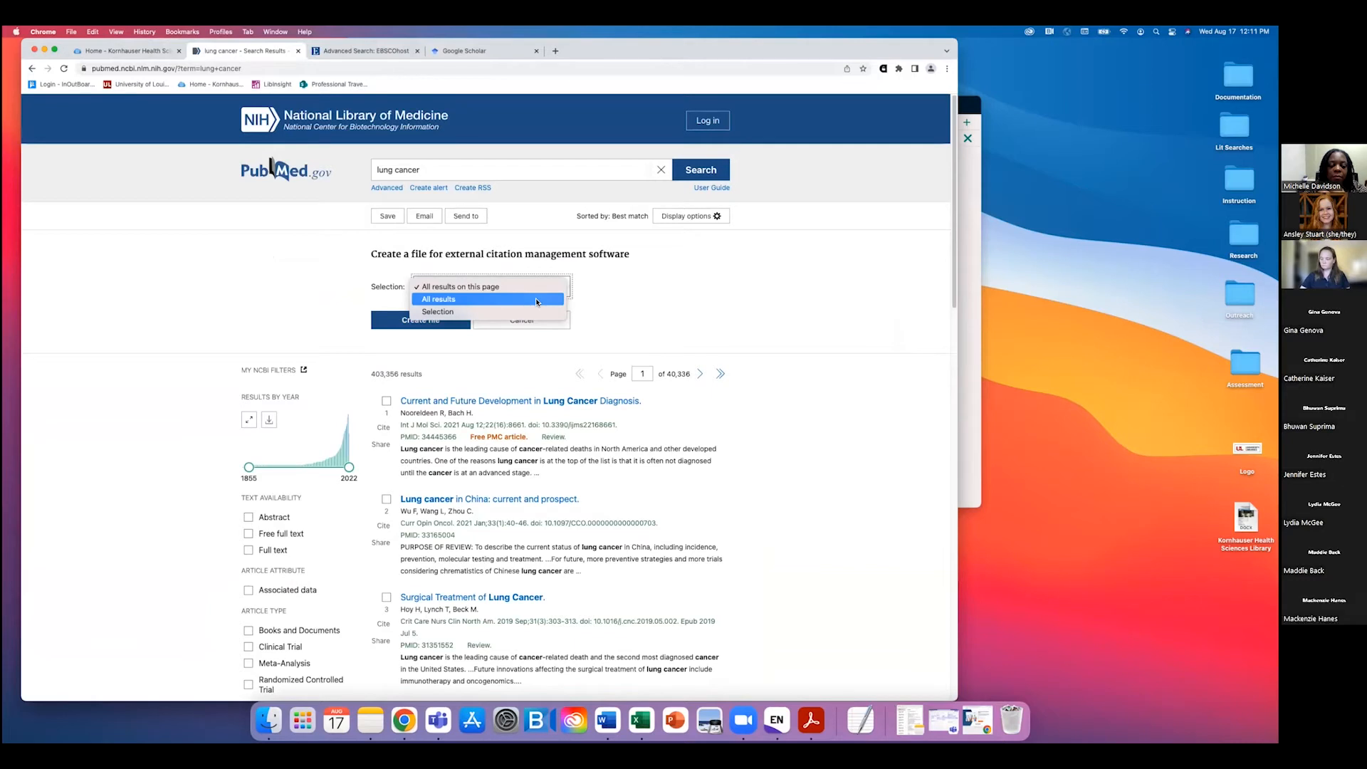
{"action": "left_click", "coordinate": [536, 299]}
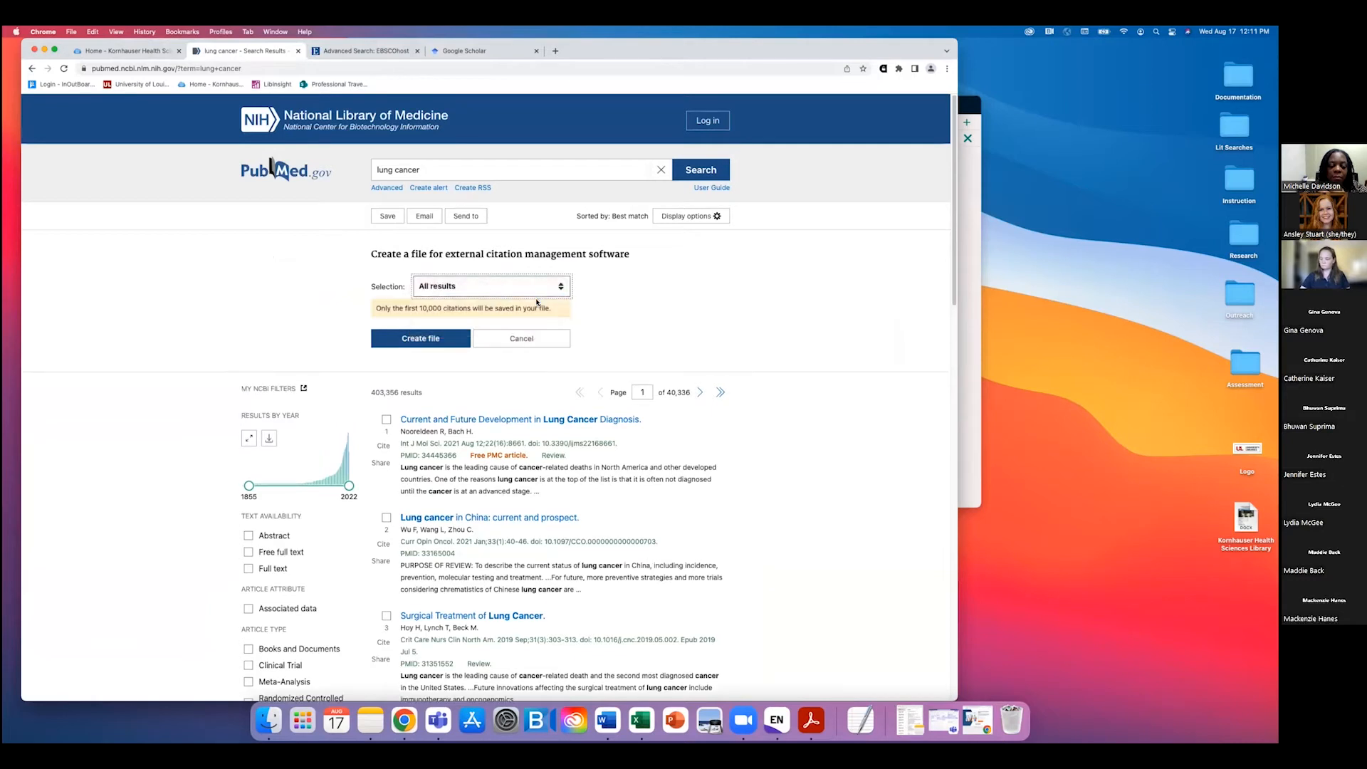
{"action": "left_click_drag", "start_coordinate": [418, 309], "coordinate": [442, 309]}
{"action": "left_click", "coordinate": [454, 309]}
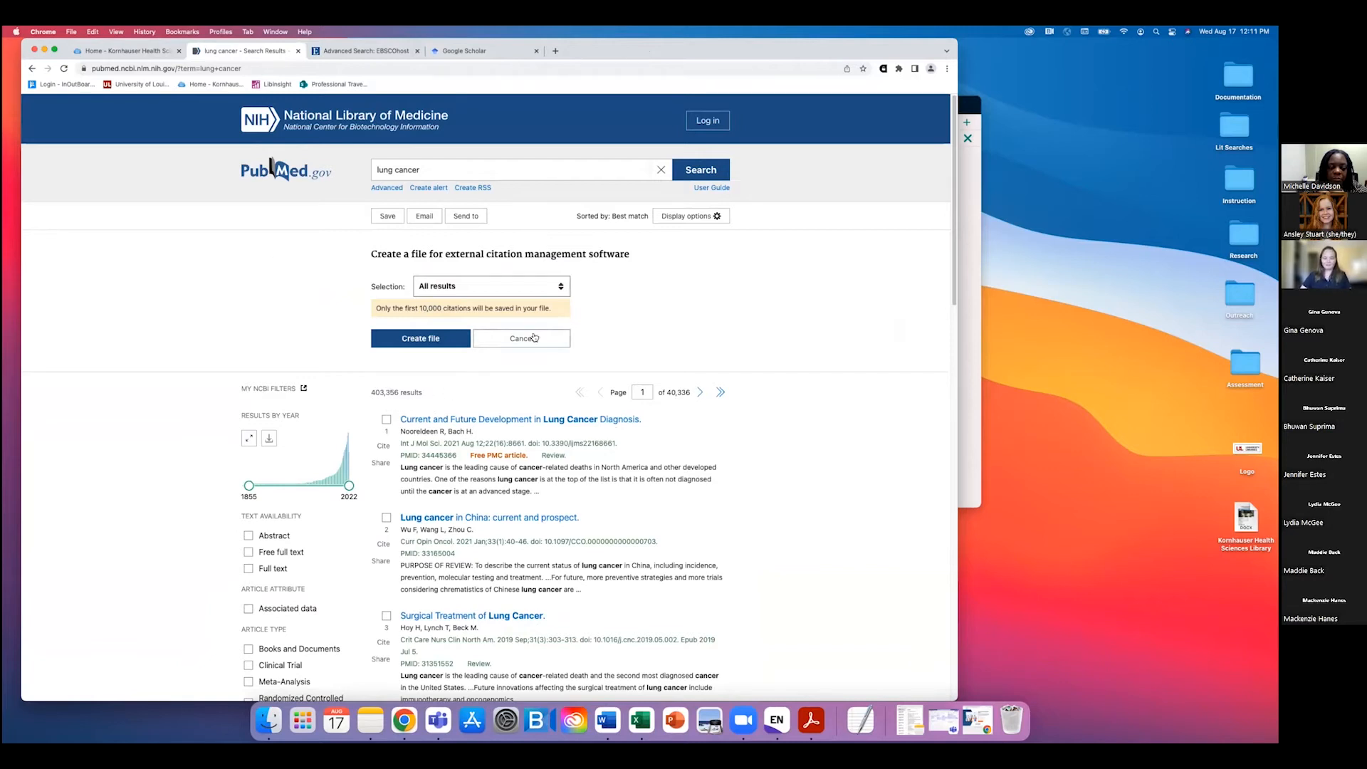
Step: Switch the export to Selection and mark the first, fourth and fifth lung cancer articles
{"action": "left_click", "coordinate": [547, 290]}
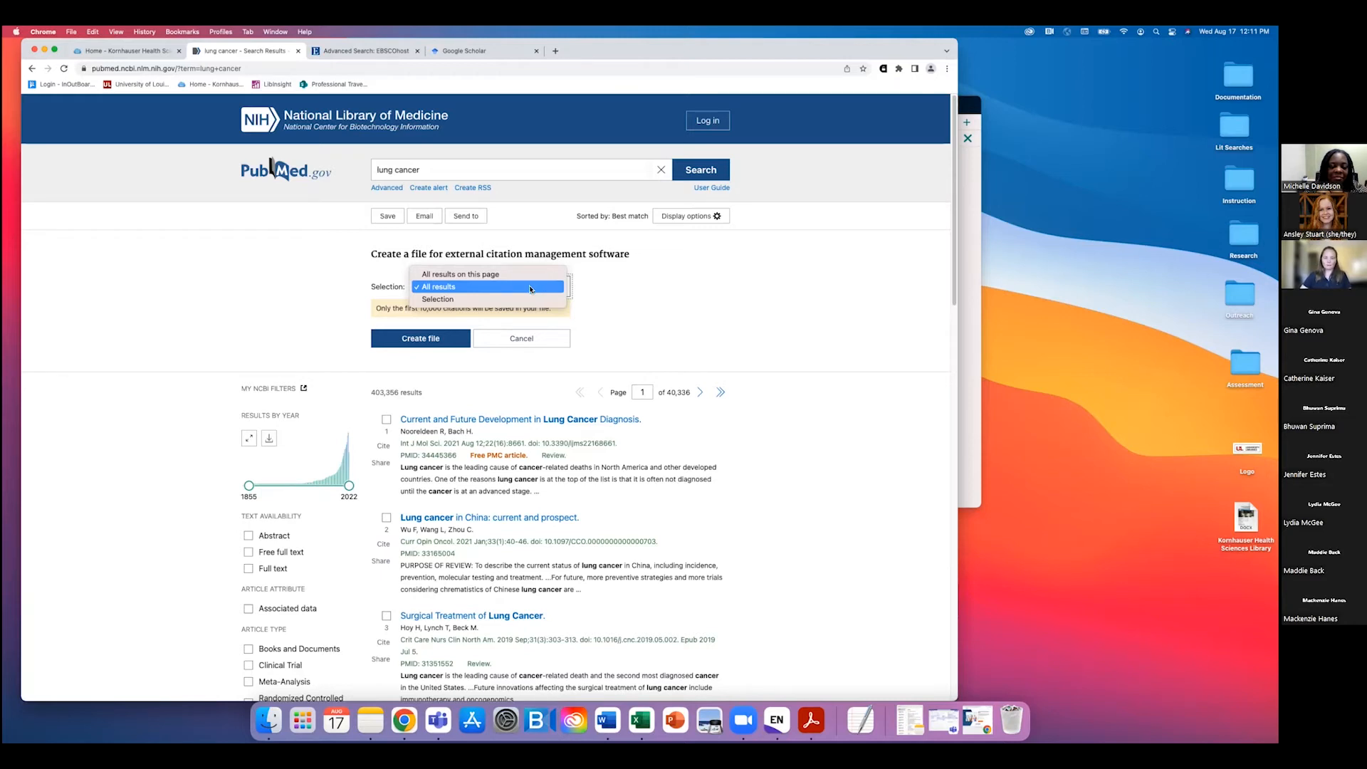
{"action": "left_click", "coordinate": [509, 299]}
{"action": "left_click", "coordinate": [386, 420]}
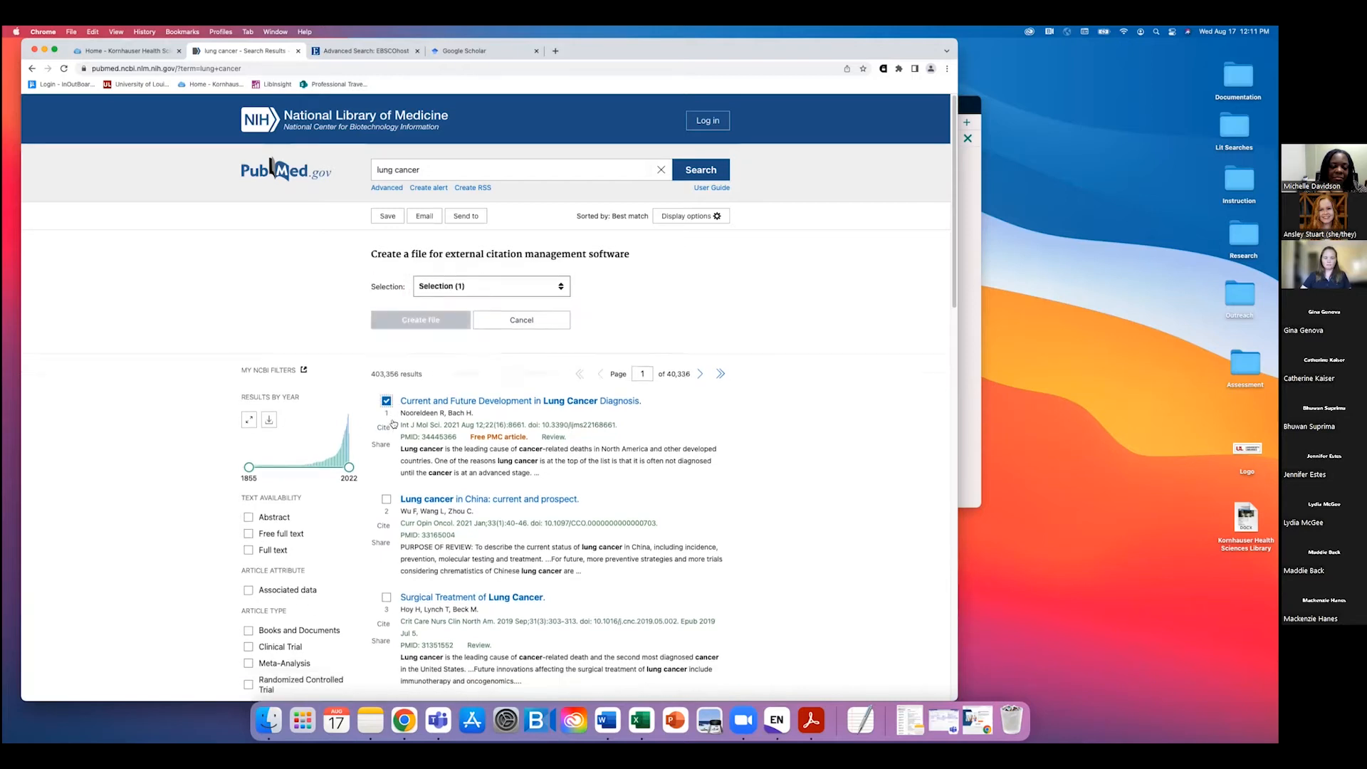
{"action": "scroll", "coordinate": [390, 427], "scroll_direction": "down", "scroll_amount": 5}
{"action": "left_click", "coordinate": [386, 437]}
{"action": "left_click", "coordinate": [386, 536]}
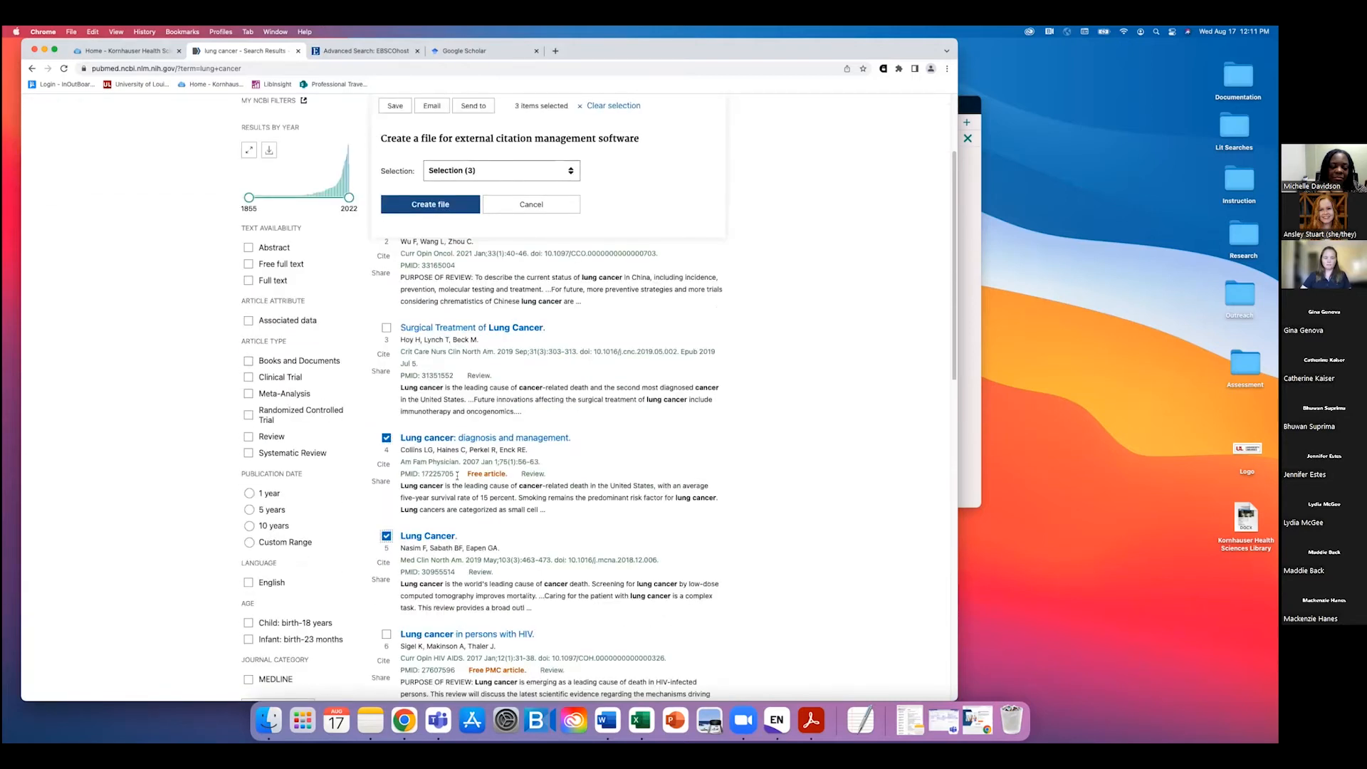
{"action": "scroll", "coordinate": [406, 442], "scroll_direction": "up", "scroll_amount": 5}
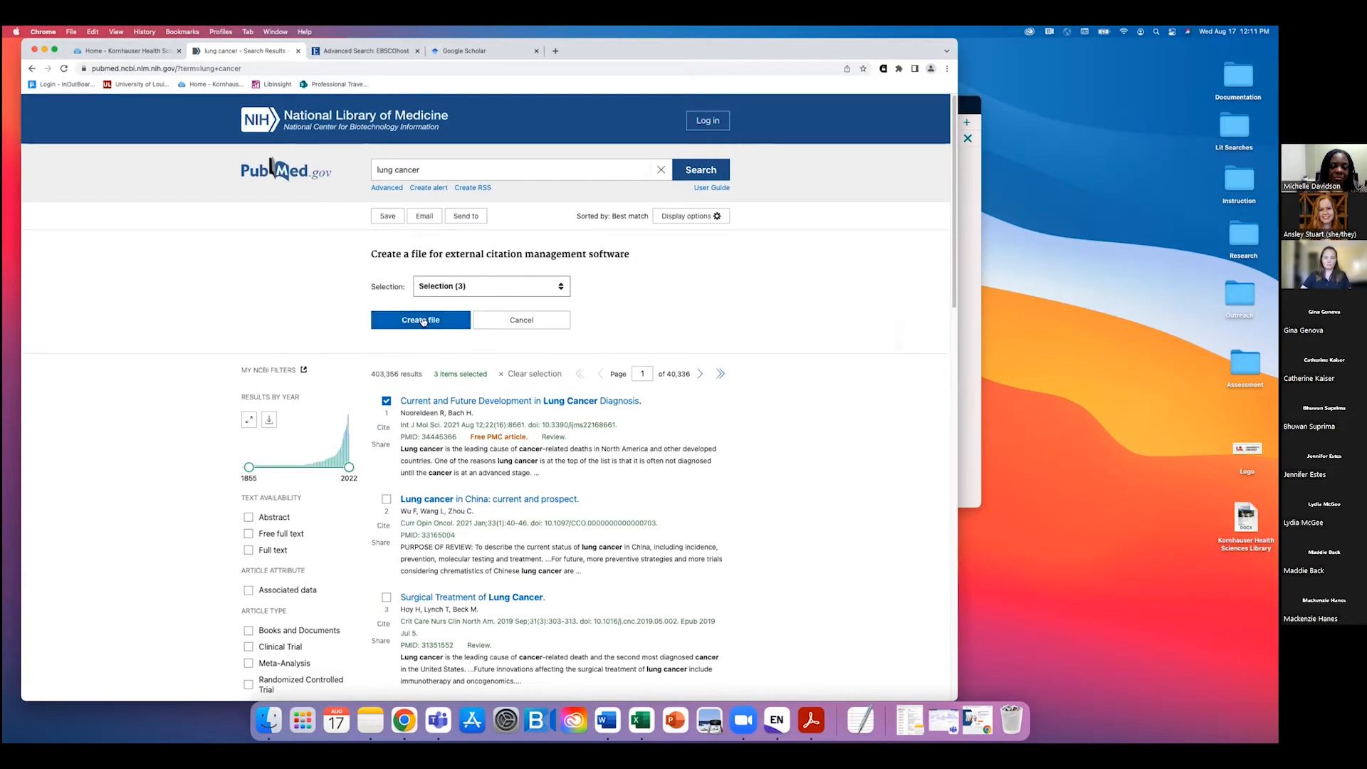
Step: Create the citation file for All results on this page and import the downloaded .nbib file into EndNote
{"action": "left_click", "coordinate": [466, 286]}
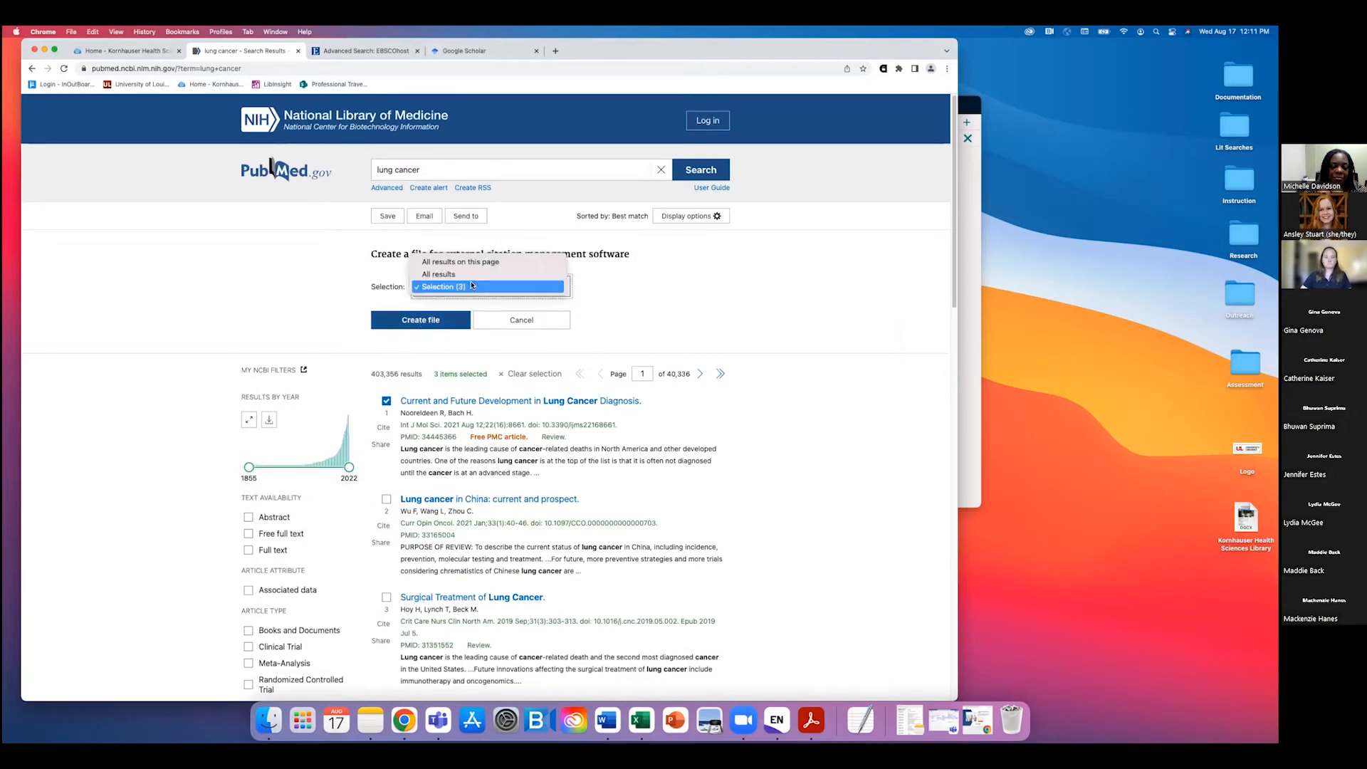
{"action": "left_click", "coordinate": [467, 262]}
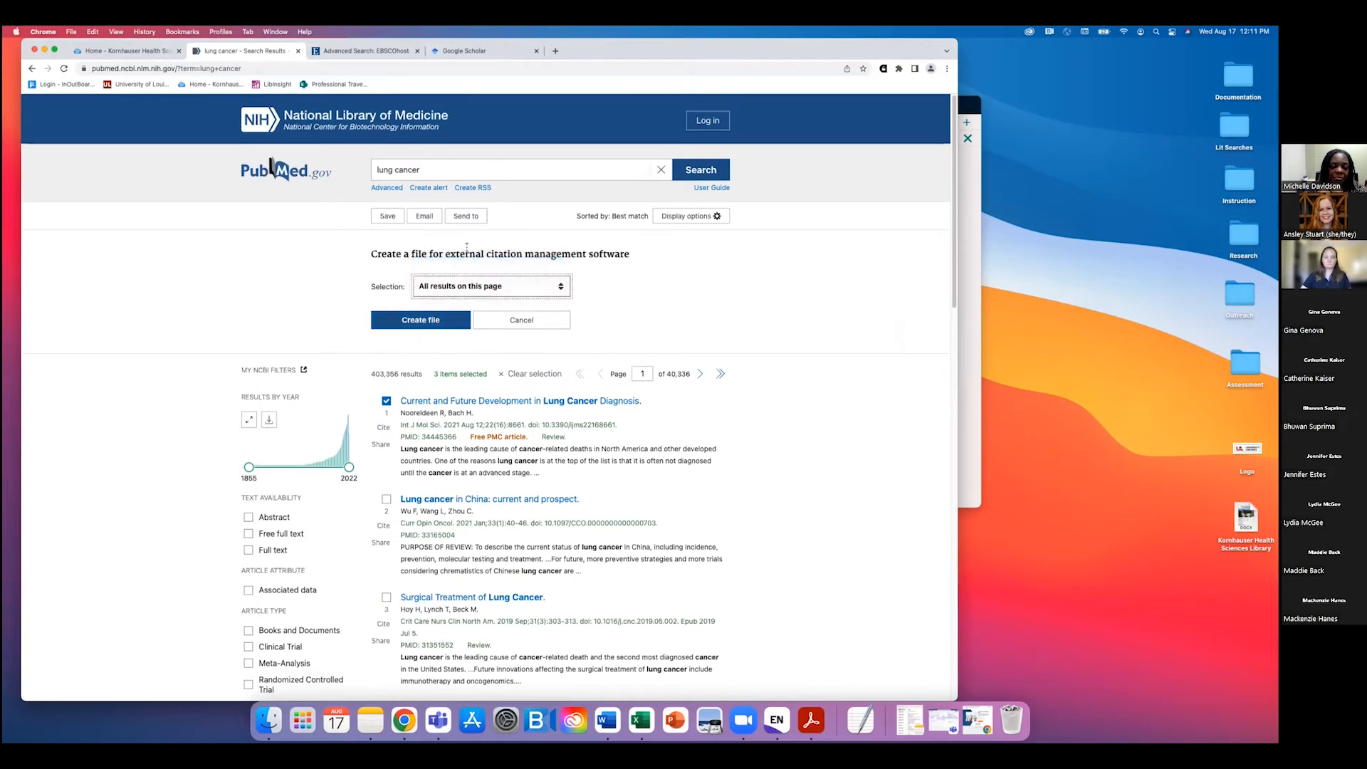
{"action": "left_click", "coordinate": [441, 322]}
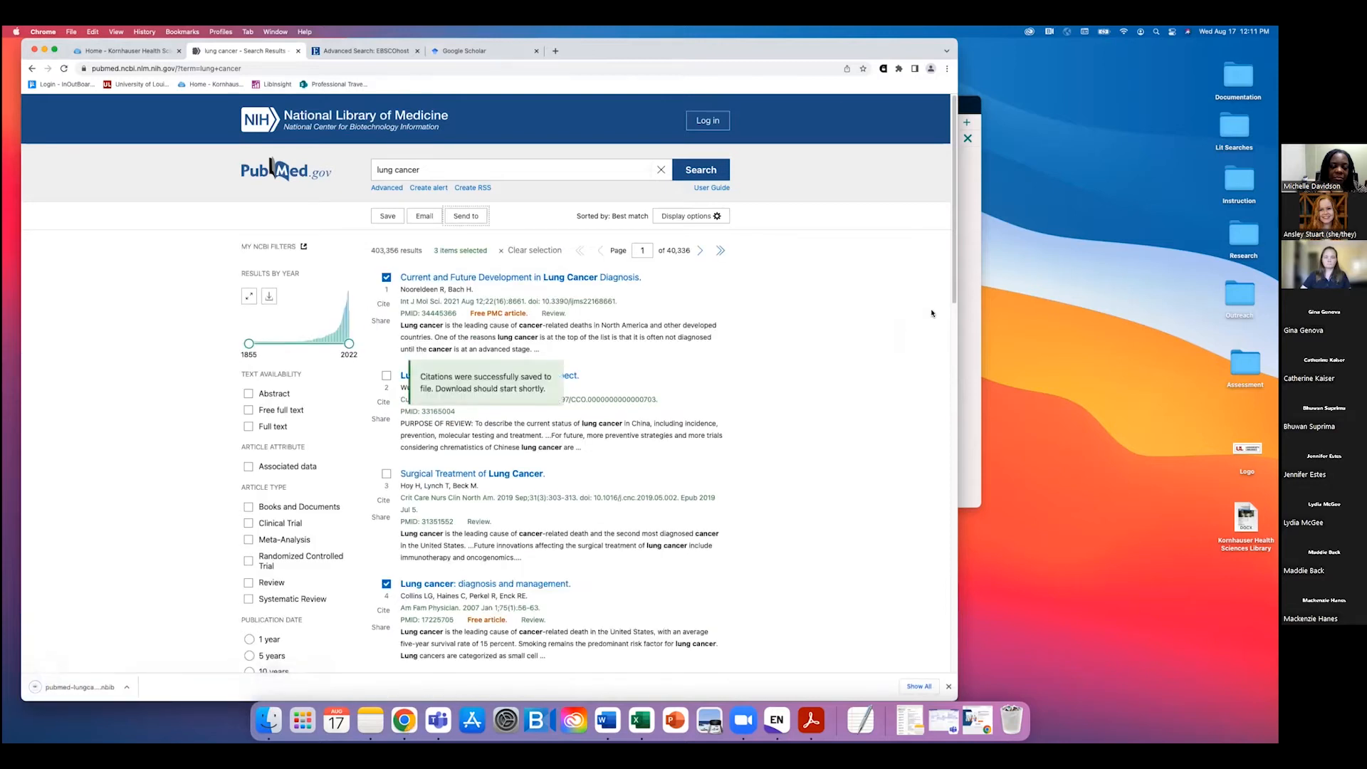
{"action": "left_click", "coordinate": [78, 690]}
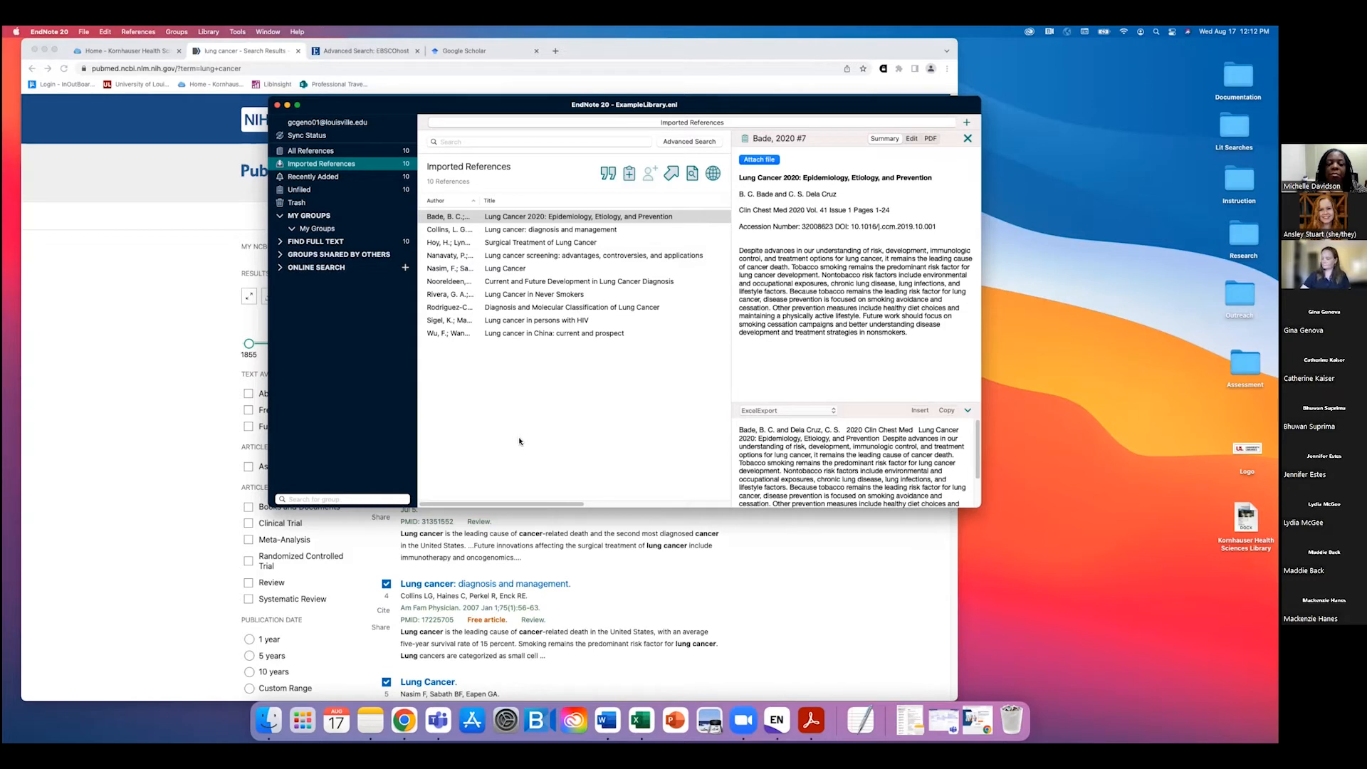
Step: Return to the browser's CINAHL with Full Text advanced search and search for "lung cancer"
{"action": "left_click", "coordinate": [362, 55]}
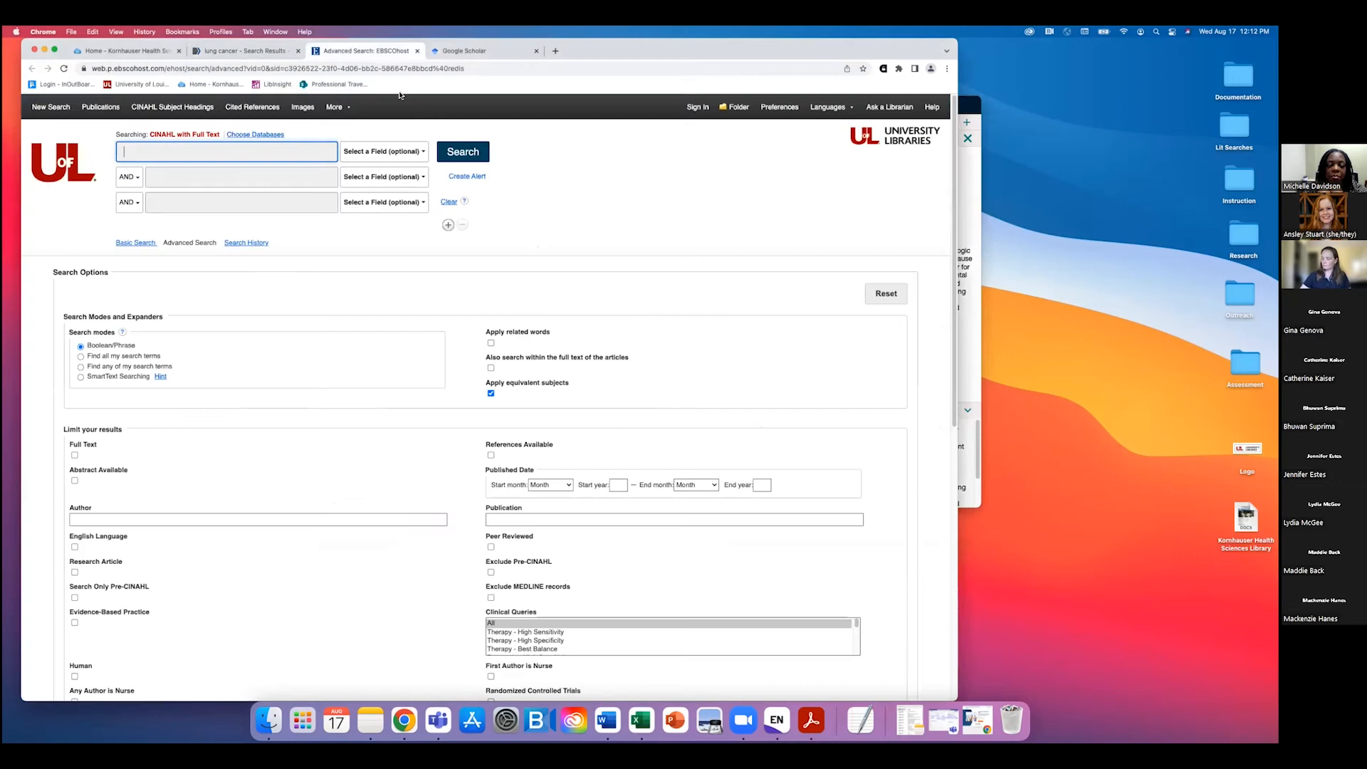
{"action": "left_click_drag", "start_coordinate": [626, 53], "coordinate": [669, 52]}
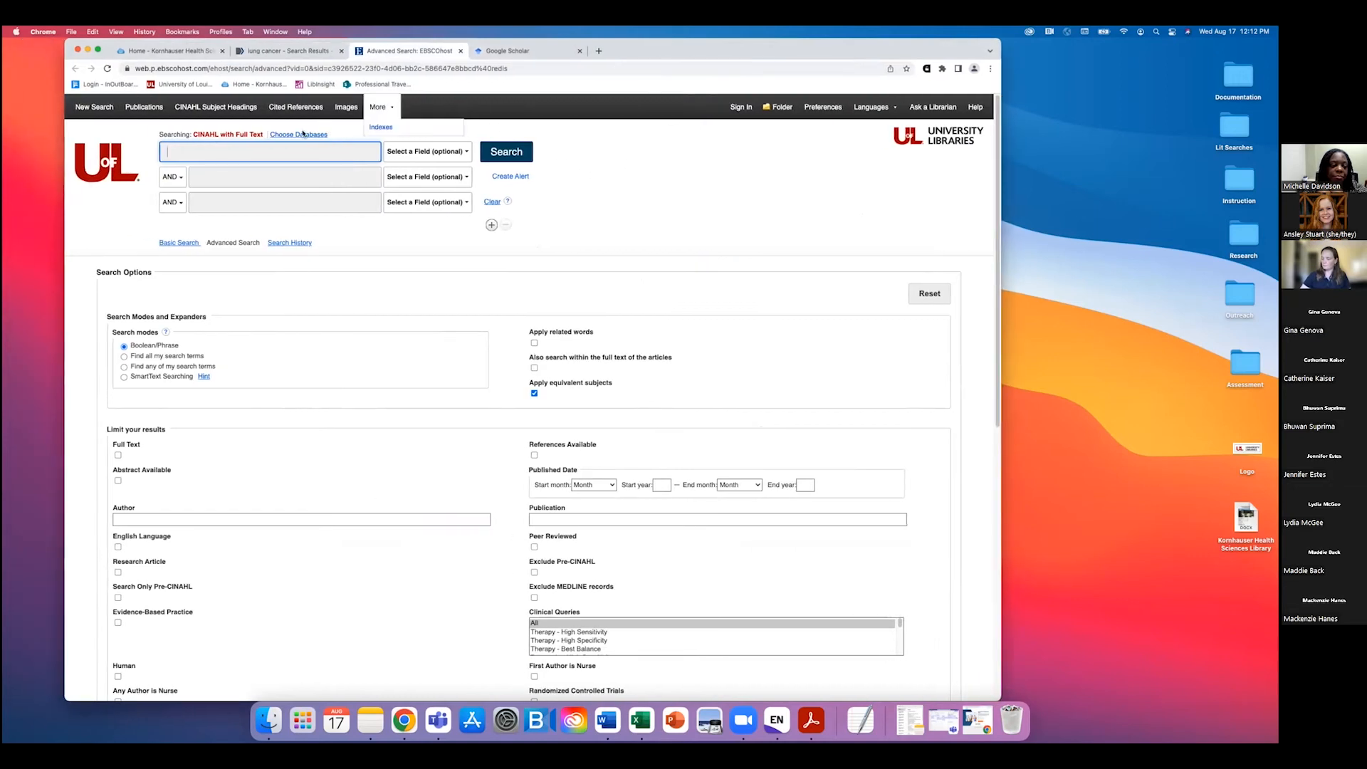
{"action": "left_click", "coordinate": [582, 190]}
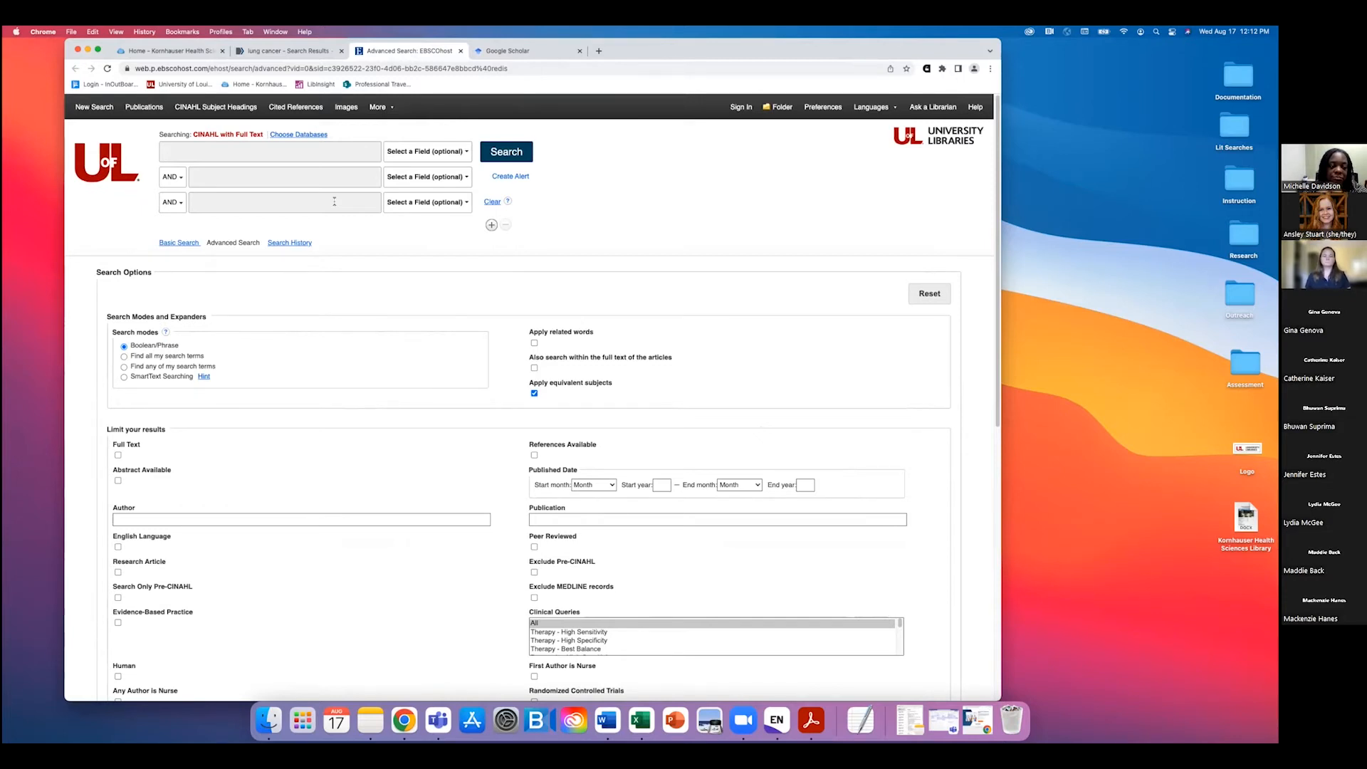
{"action": "left_click", "coordinate": [325, 151]}
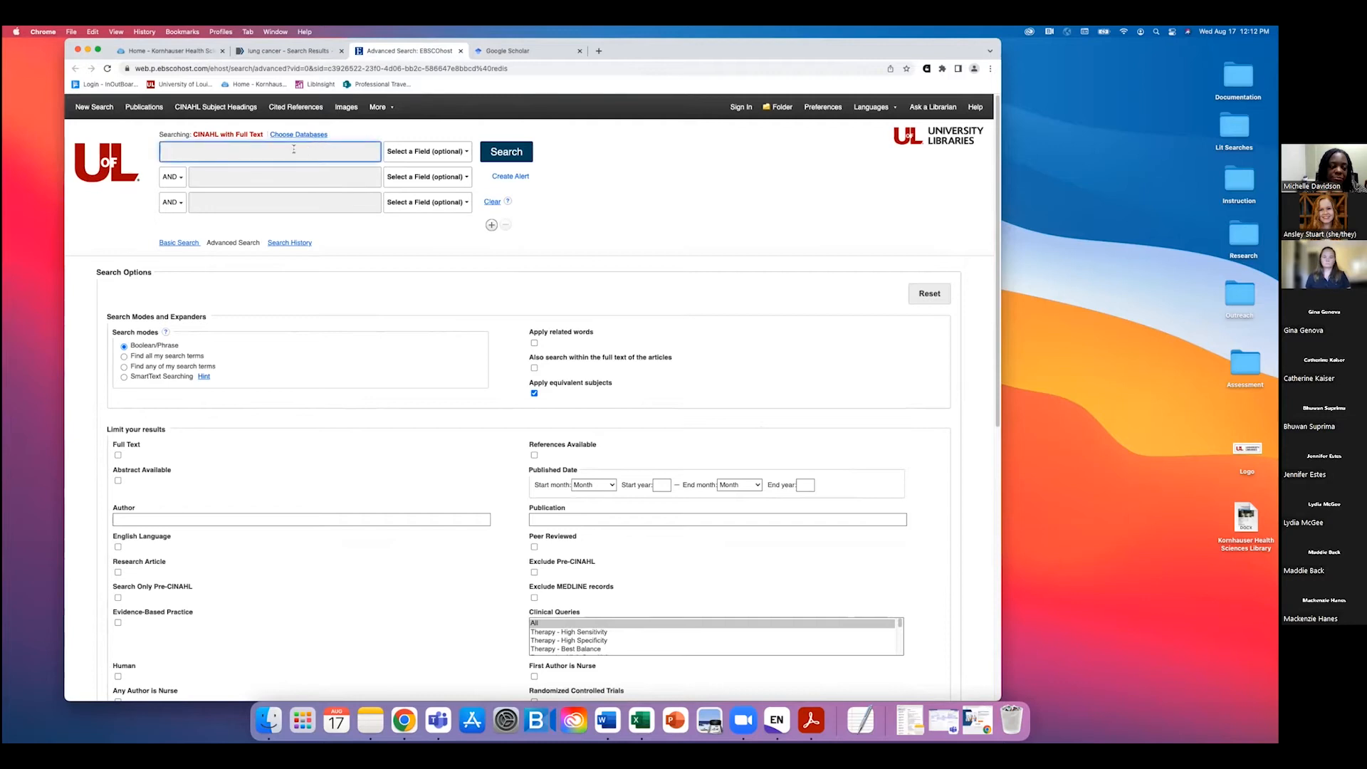
{"action": "type", "text": "lung cancer"}
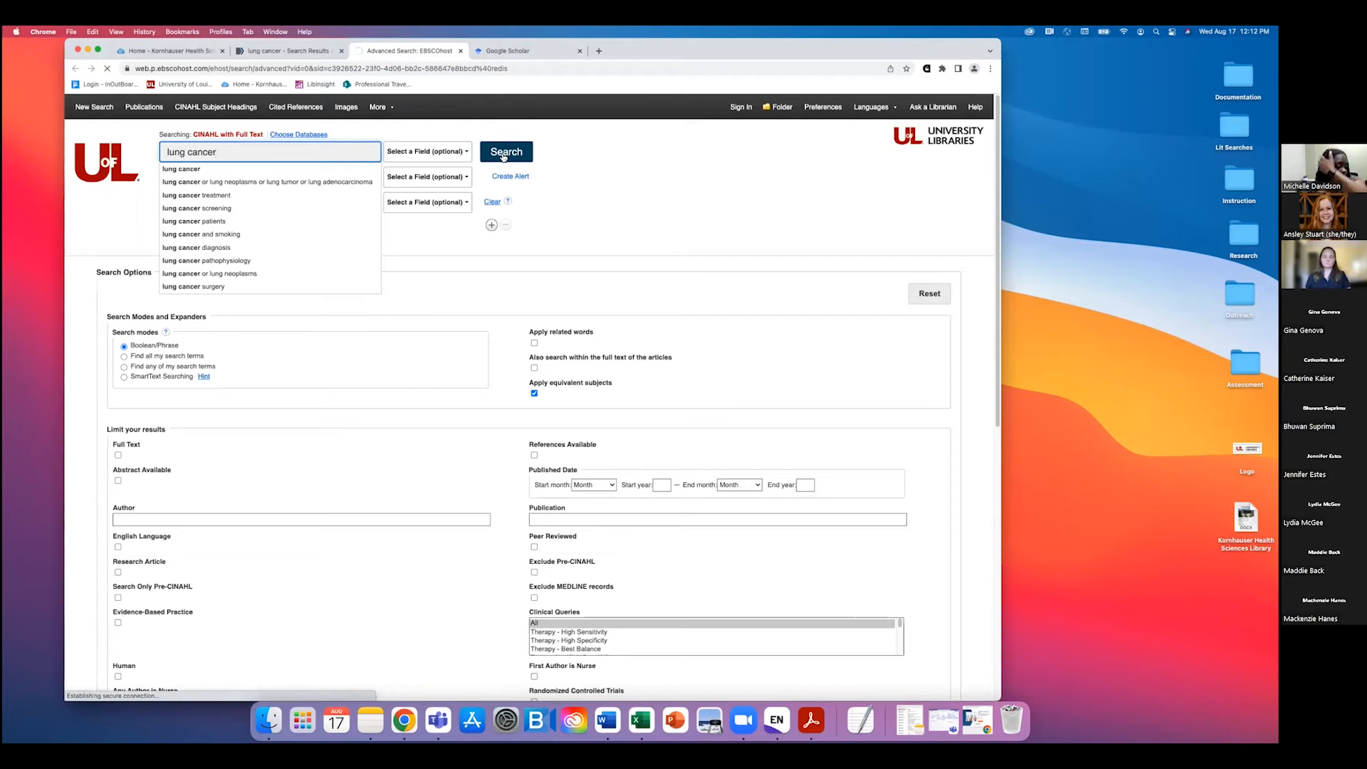
{"action": "left_click", "coordinate": [503, 155]}
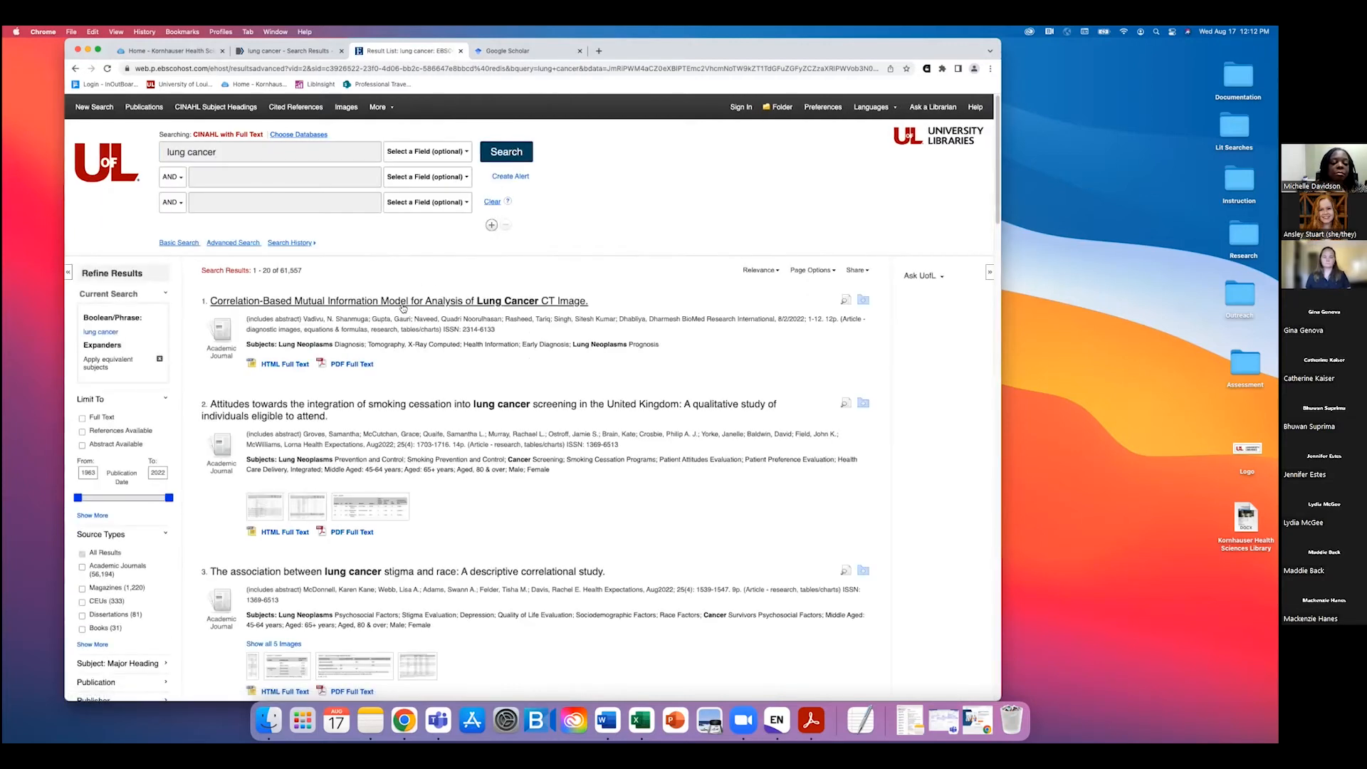
Step: Export the first article, on lung cancer CT image analysis, in RIS format and import the downloaded file into EndNote
{"action": "left_click", "coordinate": [401, 306]}
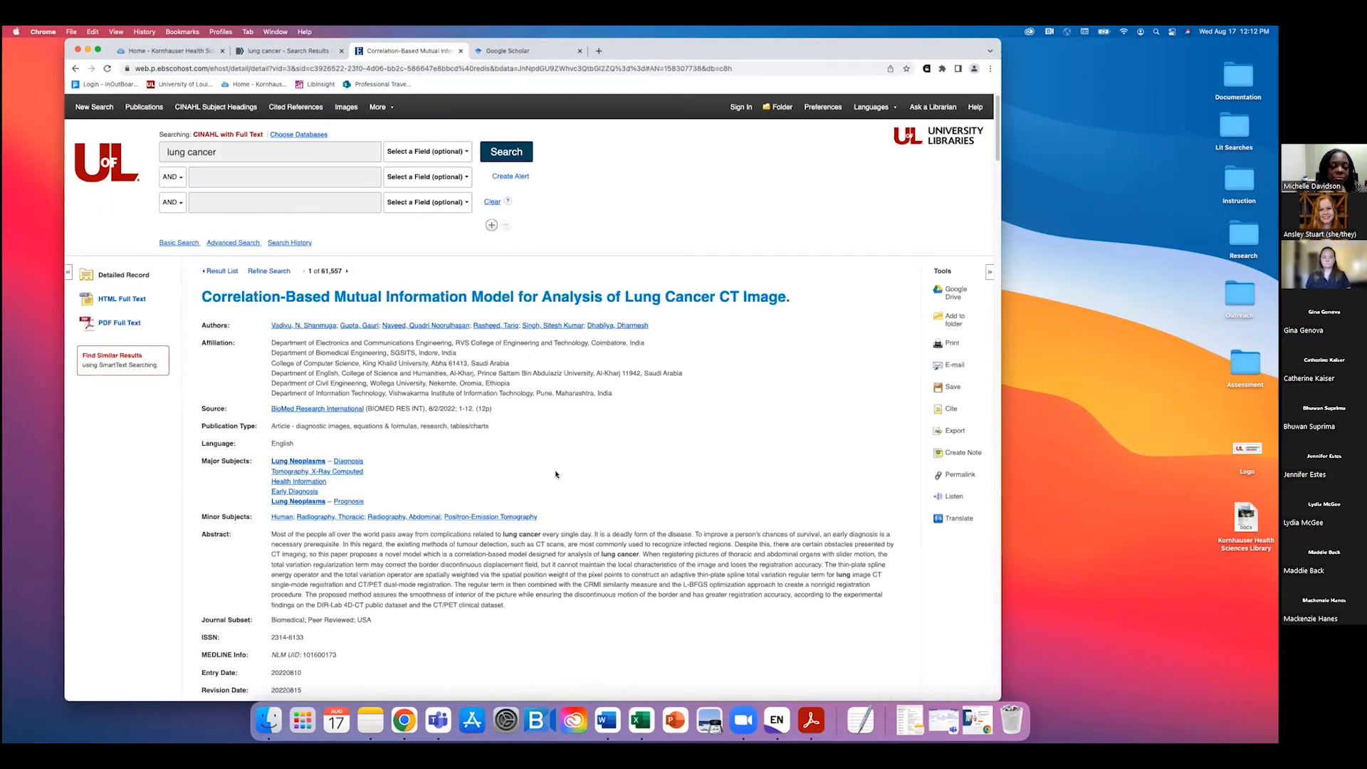
{"action": "scroll", "coordinate": [556, 474], "scroll_direction": "down", "scroll_amount": 2}
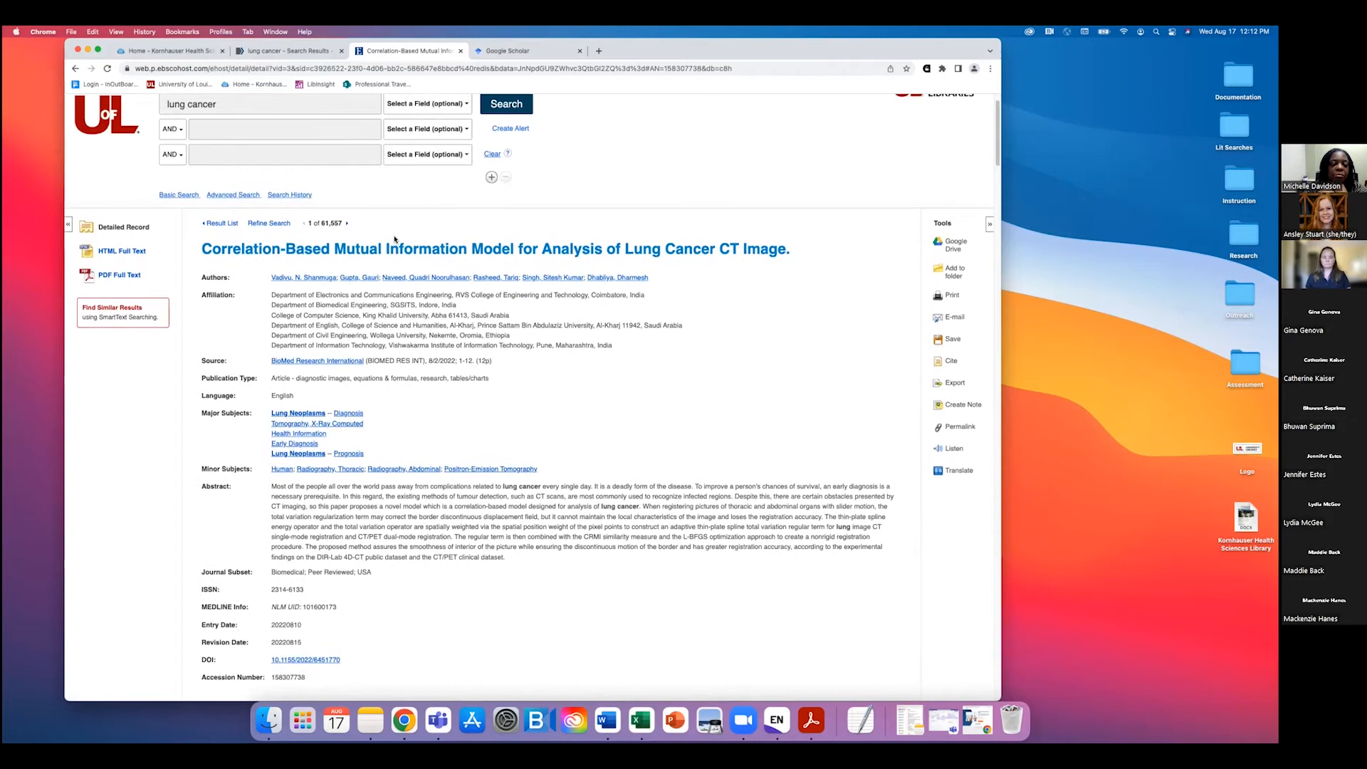
{"action": "left_click", "coordinate": [954, 383]}
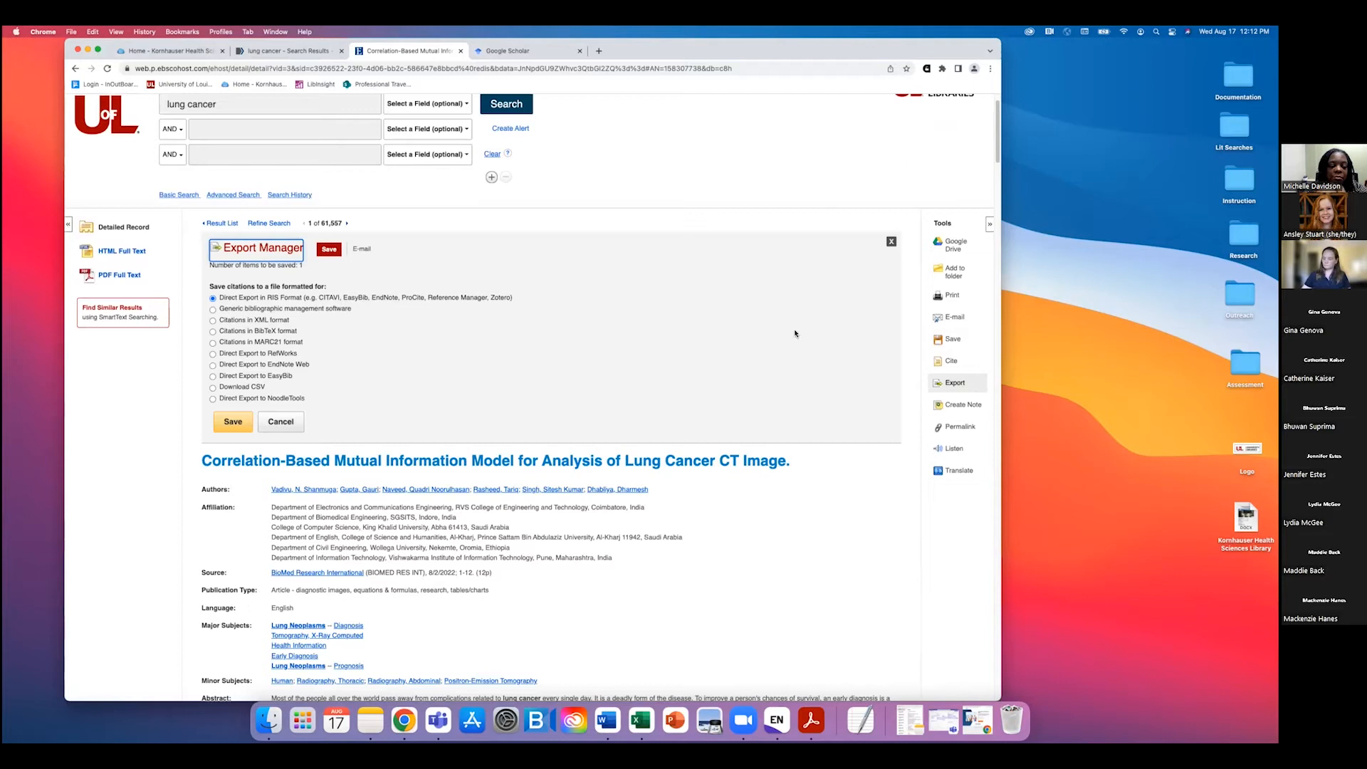
{"action": "left_click", "coordinate": [225, 422]}
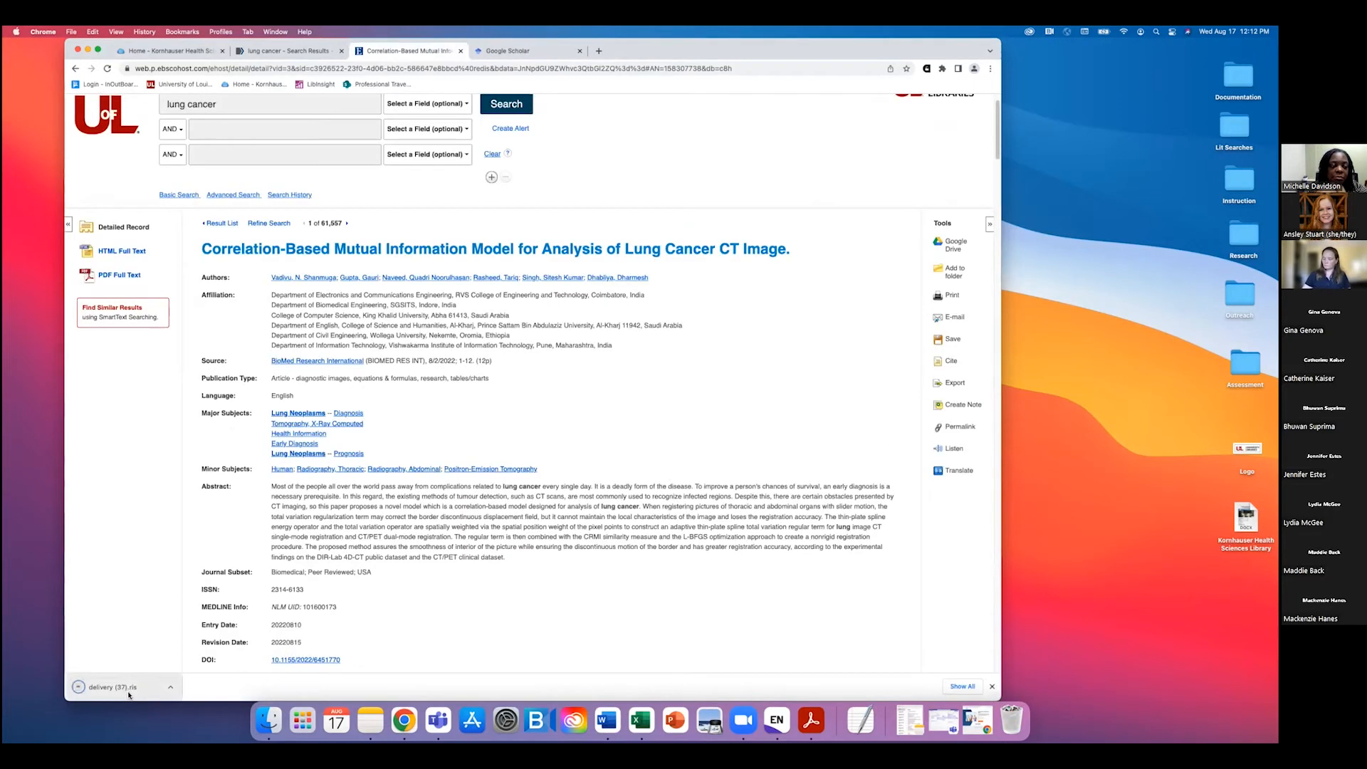
{"action": "left_click", "coordinate": [93, 690]}
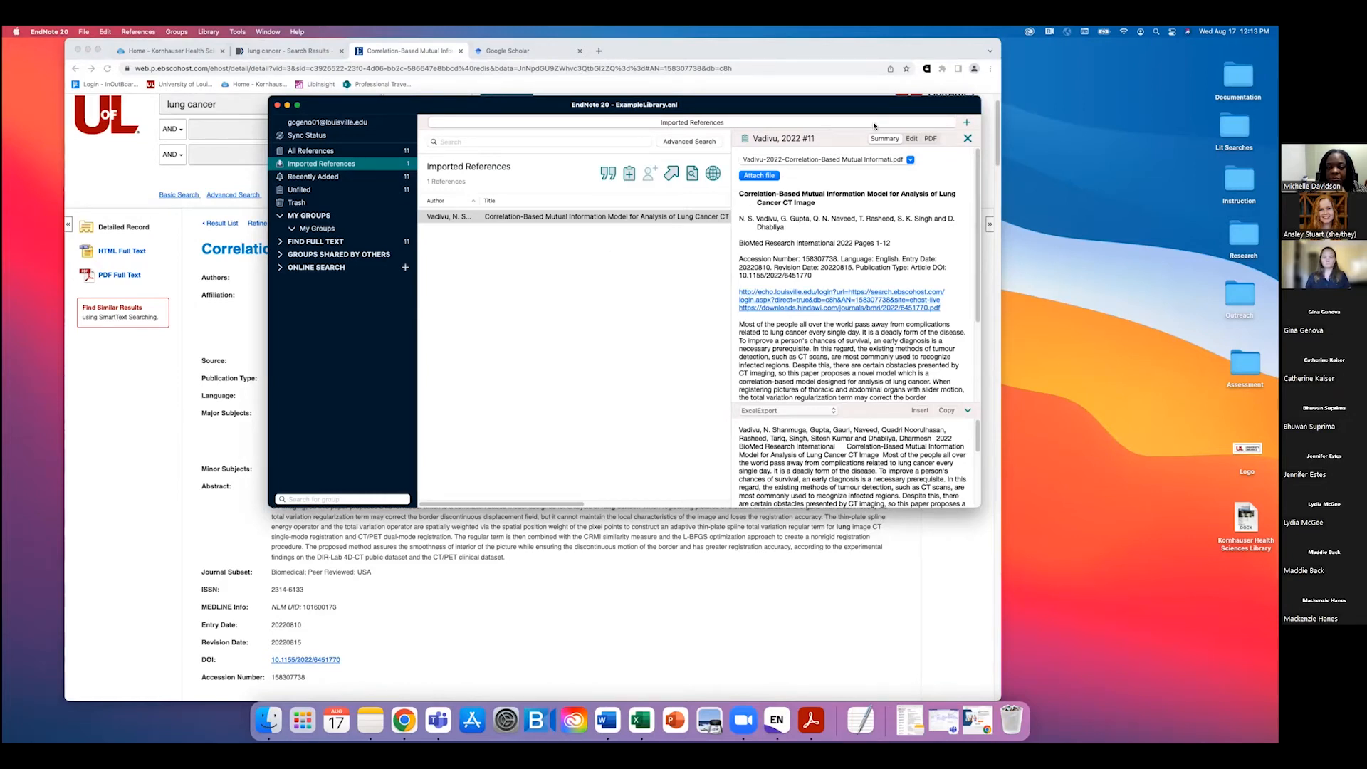
Step: Return to the browser, show Google Scholar, and reposition and widen the browser window
{"action": "left_click", "coordinate": [861, 54]}
{"action": "left_click_drag", "start_coordinate": [860, 54], "coordinate": [1231, 38]}
{"action": "left_click", "coordinate": [836, 49]}
{"action": "left_click_drag", "start_coordinate": [961, 50], "coordinate": [634, 47]}
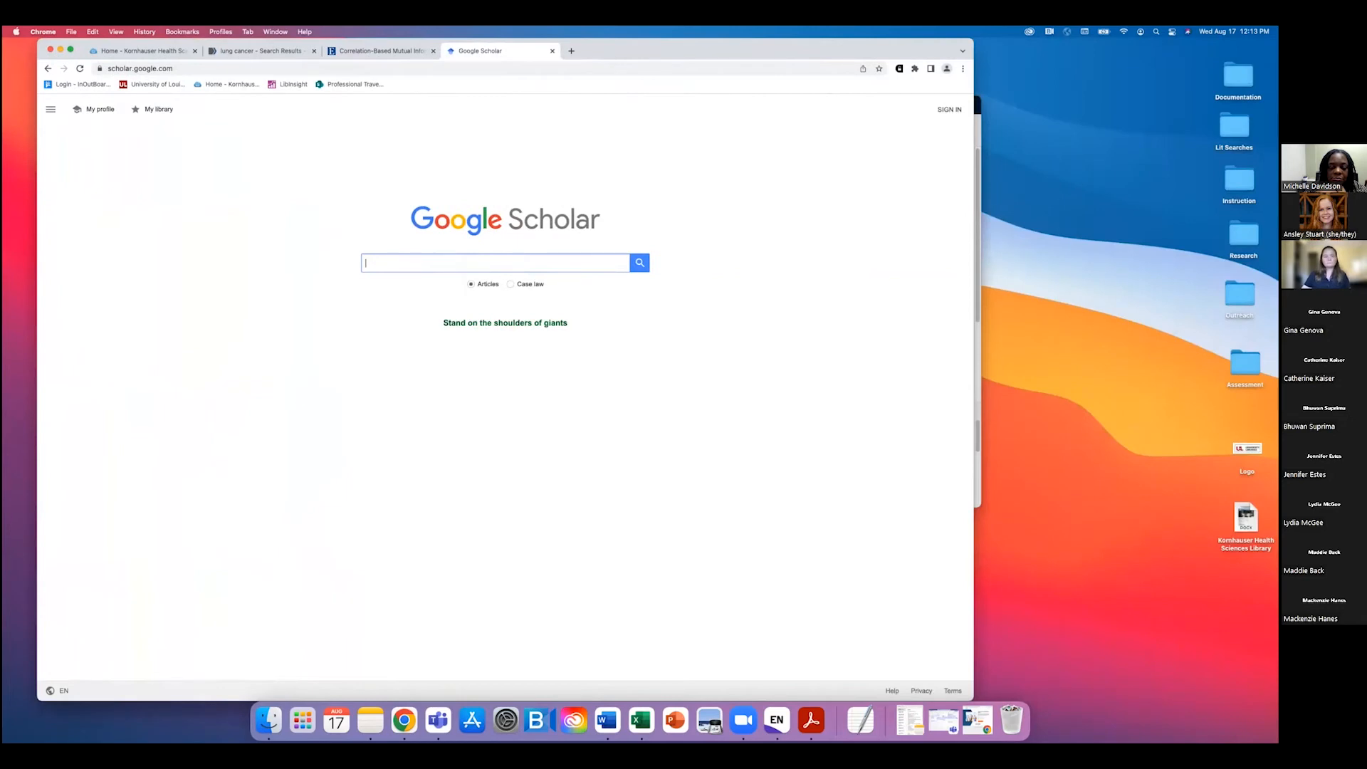
{"action": "left_click_drag", "start_coordinate": [969, 381], "coordinate": [1023, 380]}
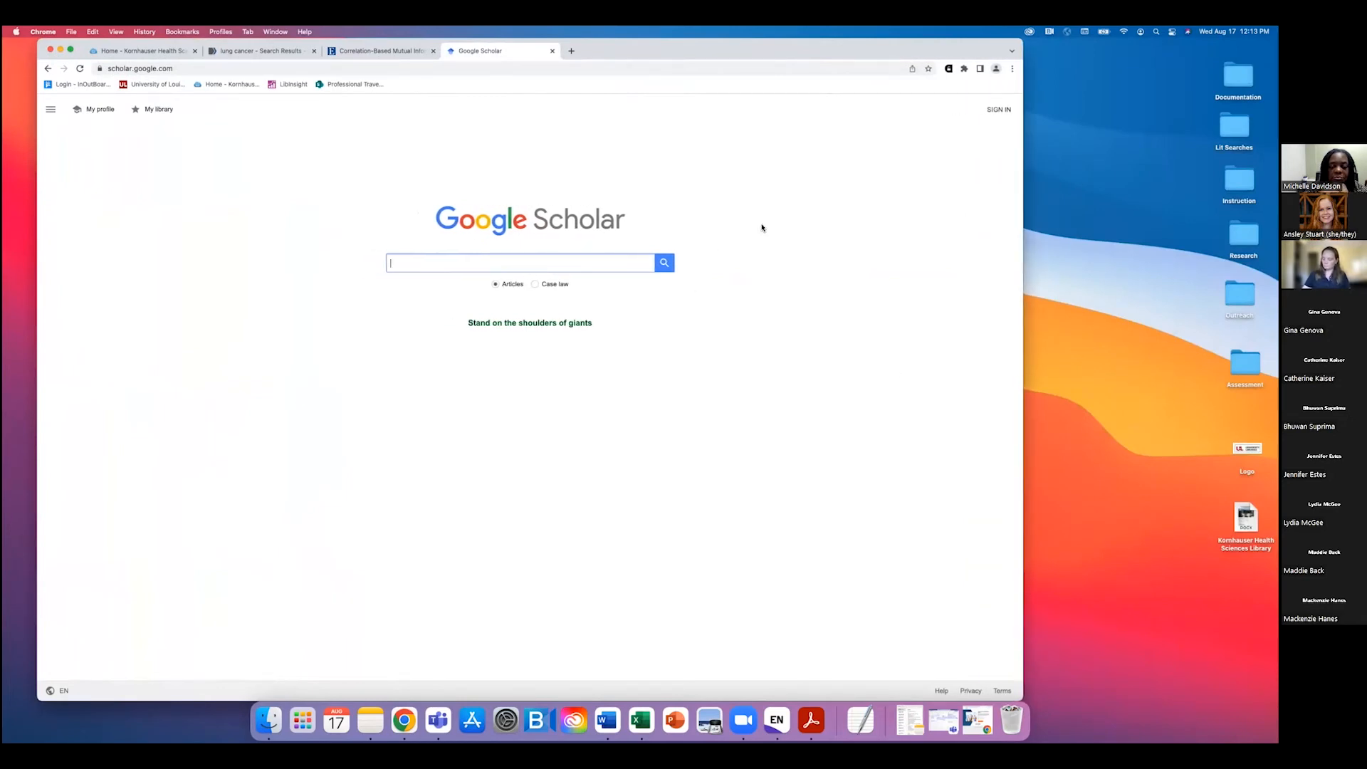
Step: Set Google Scholar's bibliography manager to show links for importing citations into EndNote, and save the settings
{"action": "left_click", "coordinate": [50, 109]}
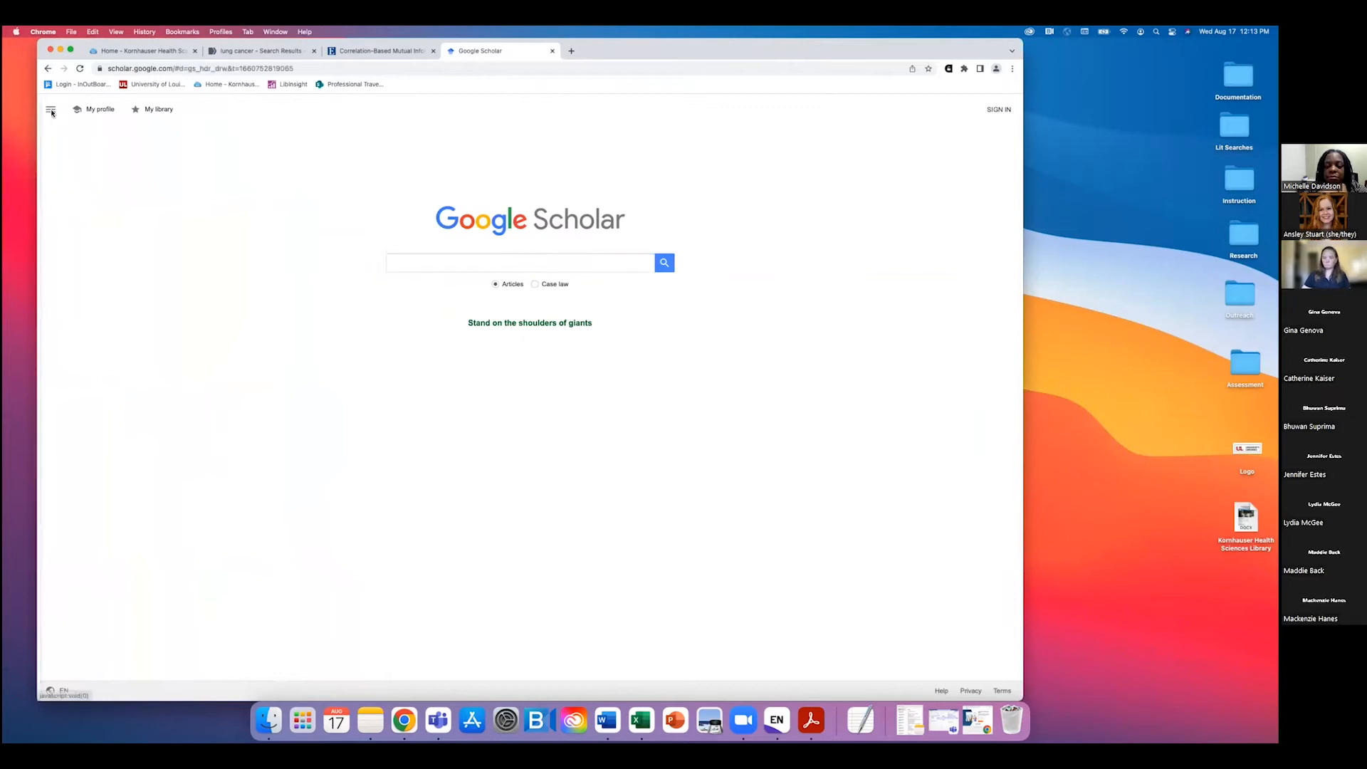
{"action": "left_click", "coordinate": [69, 255]}
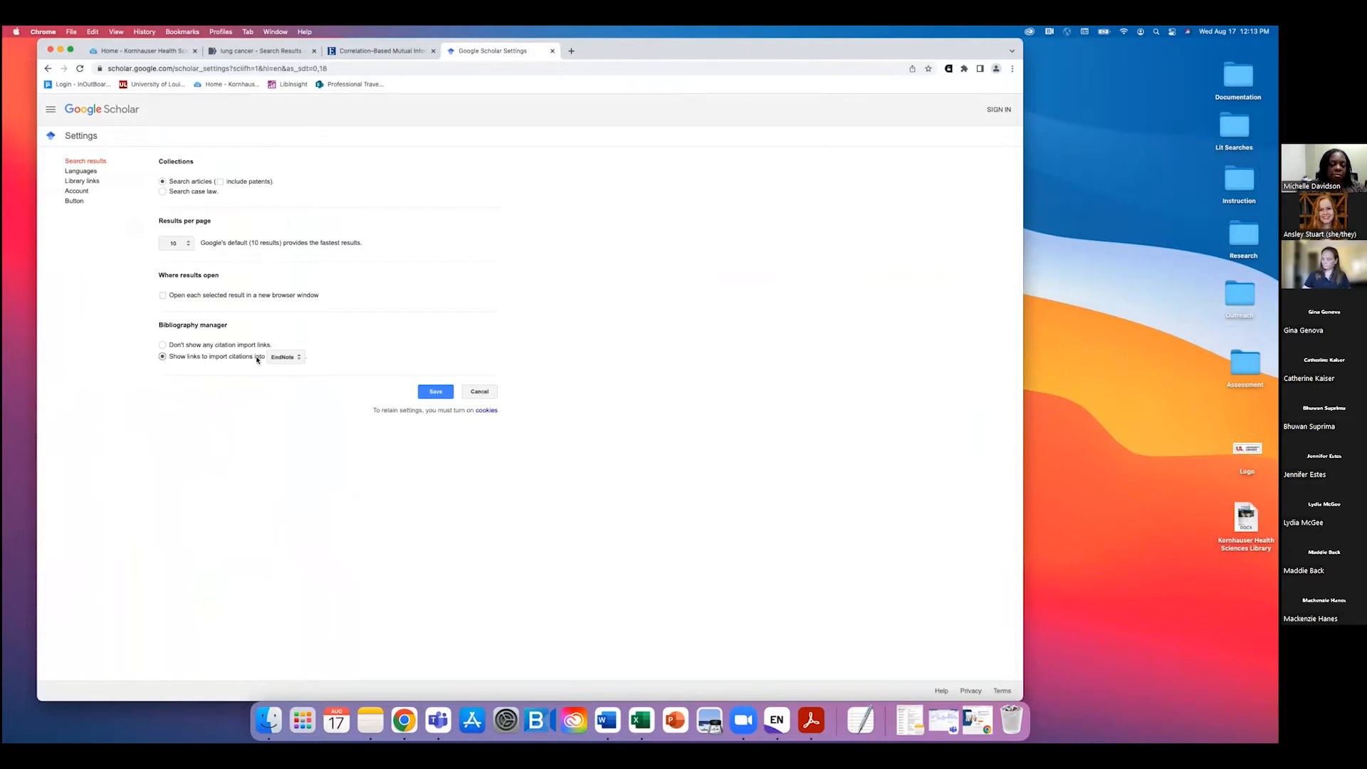
{"action": "left_click", "coordinate": [287, 357]}
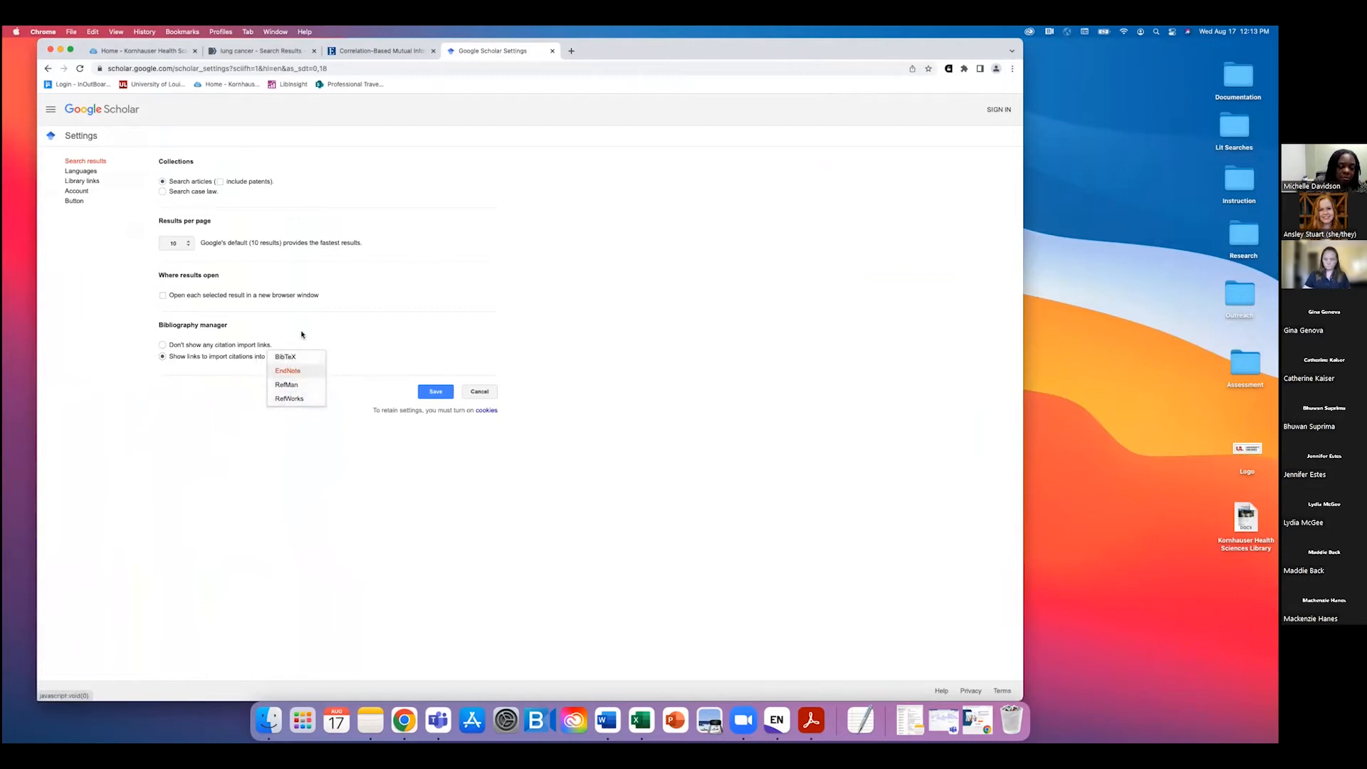
{"action": "left_click", "coordinate": [289, 371]}
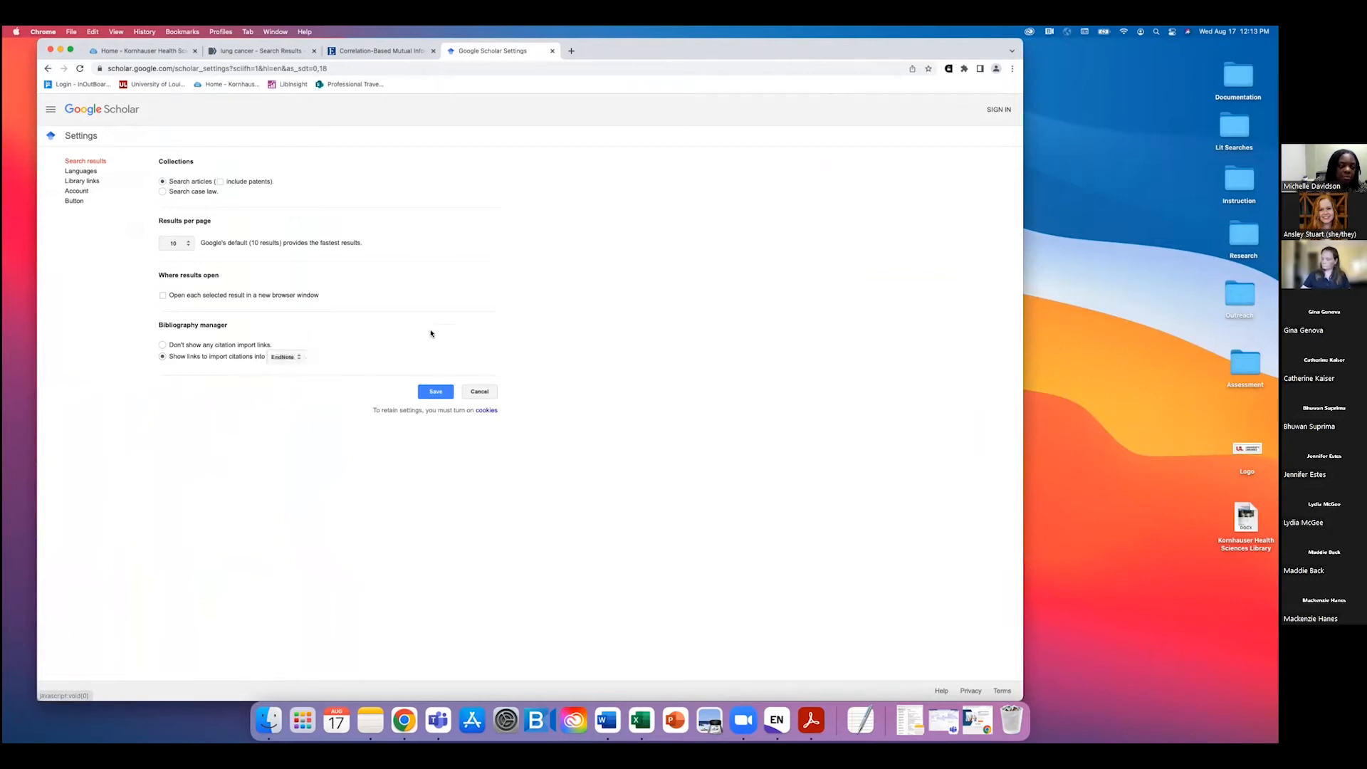
{"action": "left_click", "coordinate": [434, 391]}
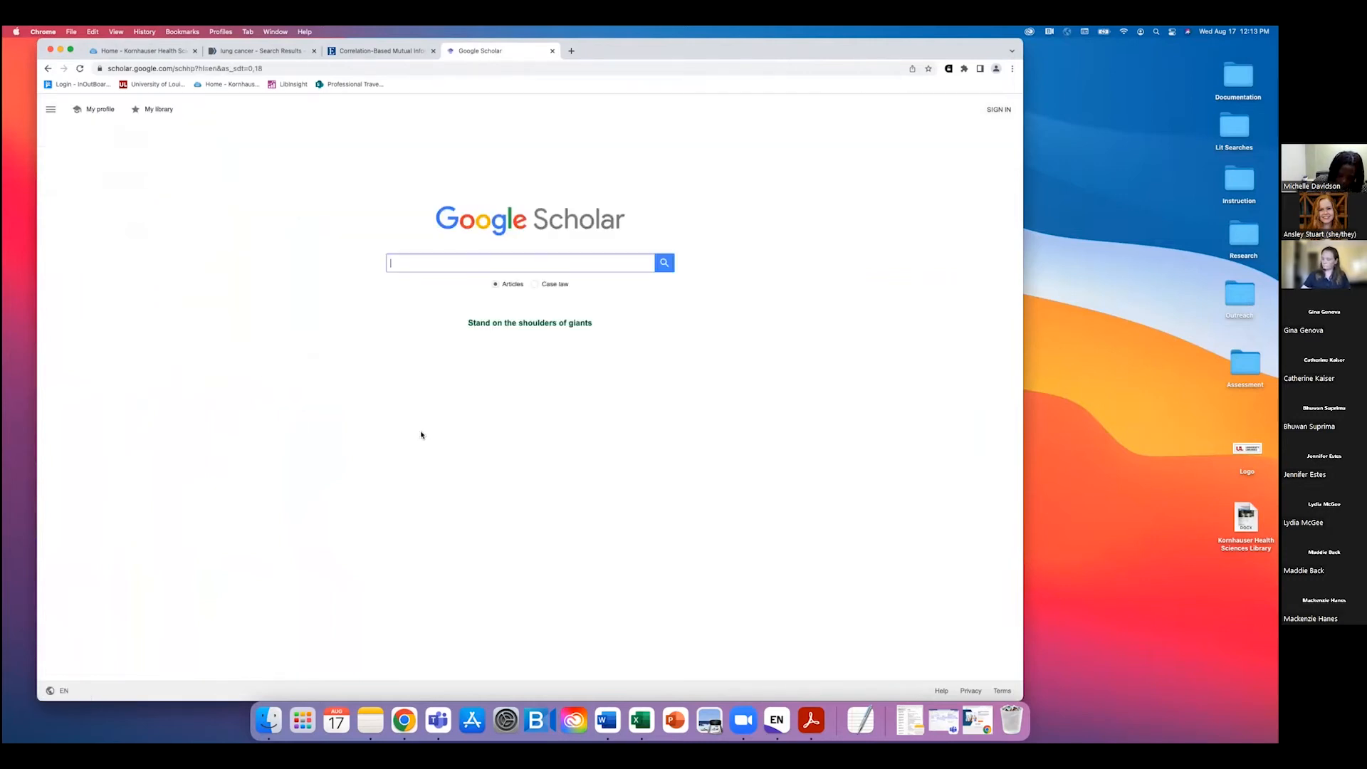
Step: Search Google Scholar for "lung cancer" and import the "Lung cancer preneoplasia" citation file into EndNote
{"action": "left_click", "coordinate": [645, 256]}
{"action": "type", "text": "lung cancer"}
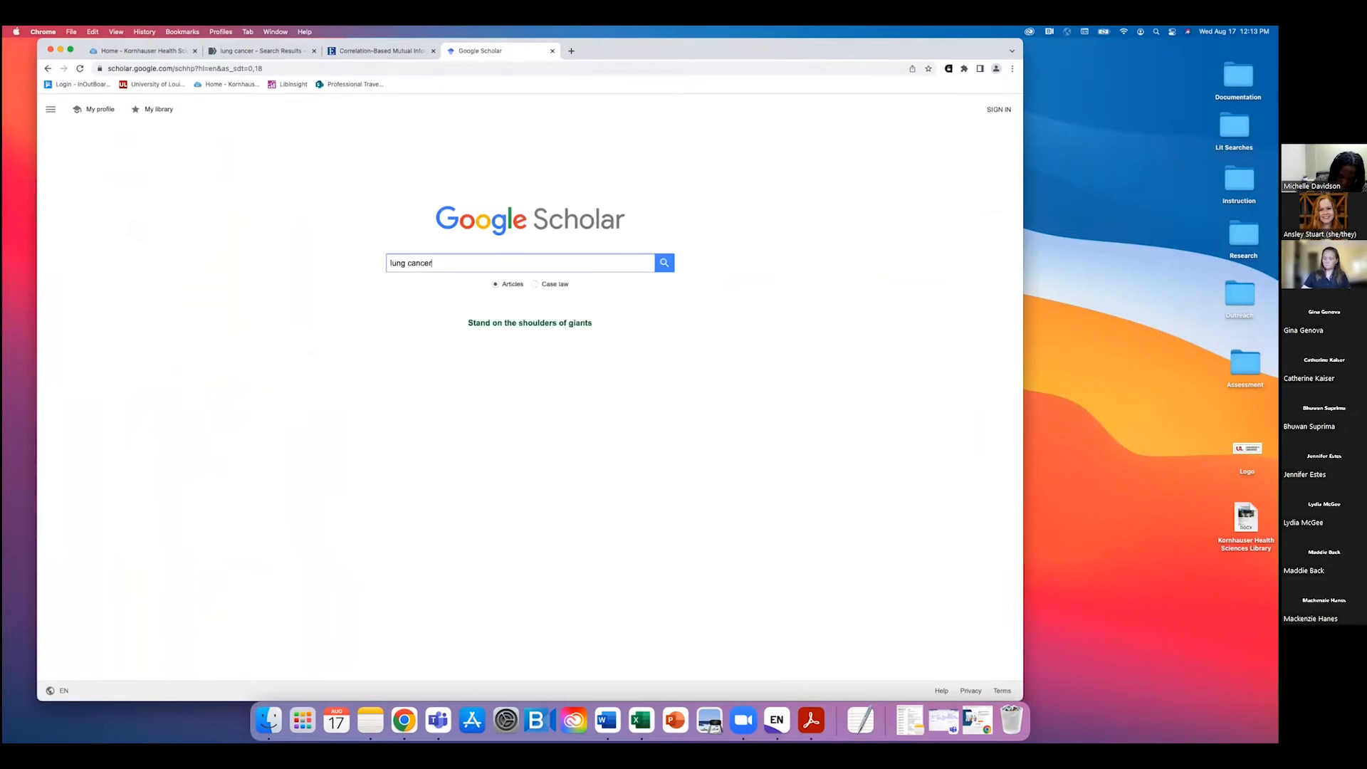
{"action": "key", "text": "Return"}
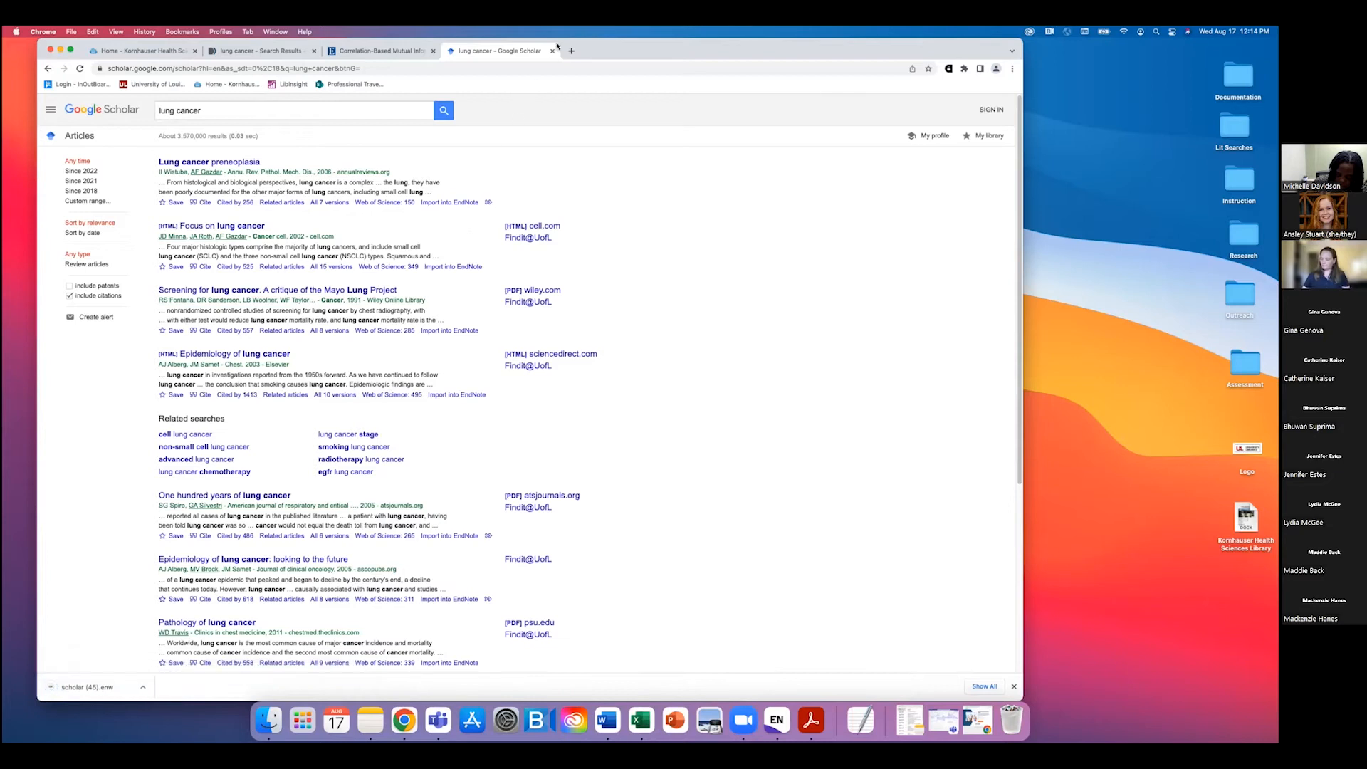
{"action": "left_click", "coordinate": [101, 691]}
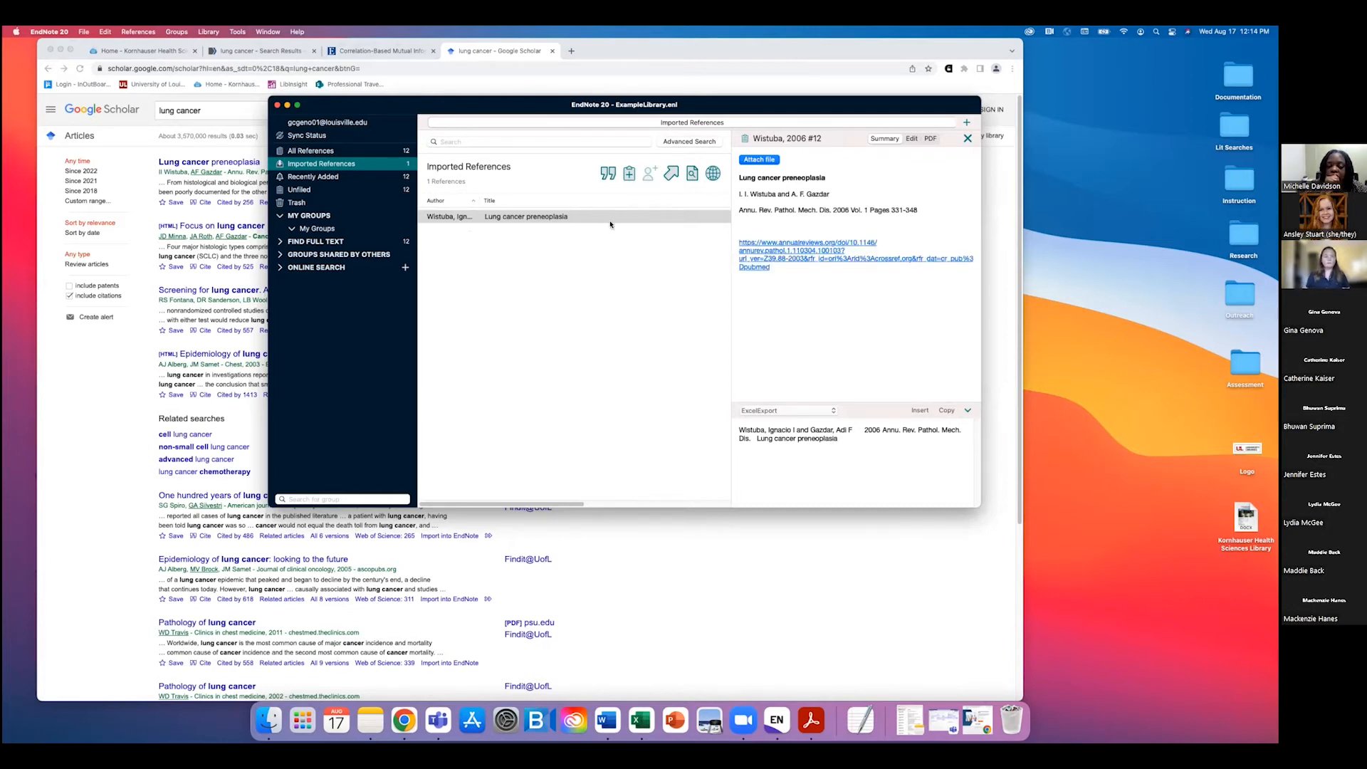
Step: View the first article's summary among all references, then expand the Find Full Text groups and show the Found PDF references
{"action": "left_click", "coordinate": [366, 150]}
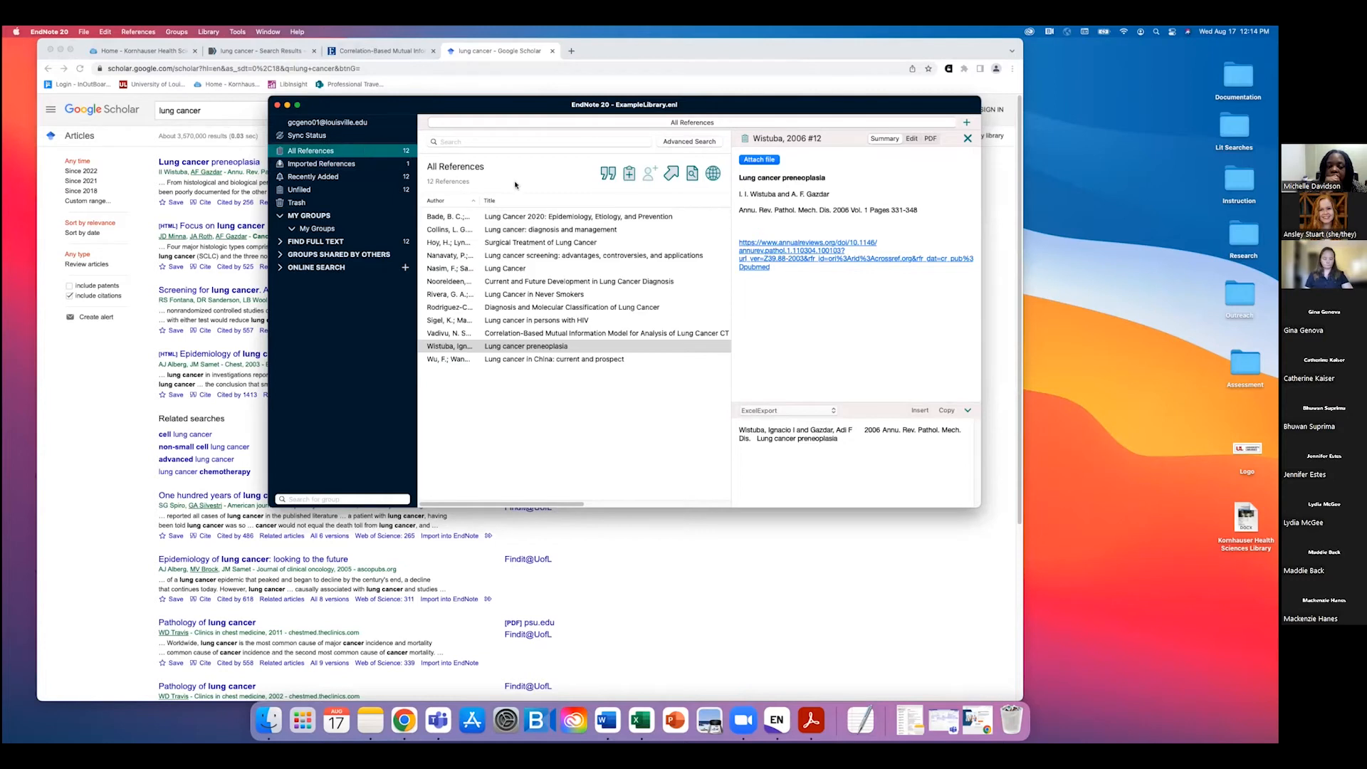
{"action": "left_click", "coordinate": [537, 215]}
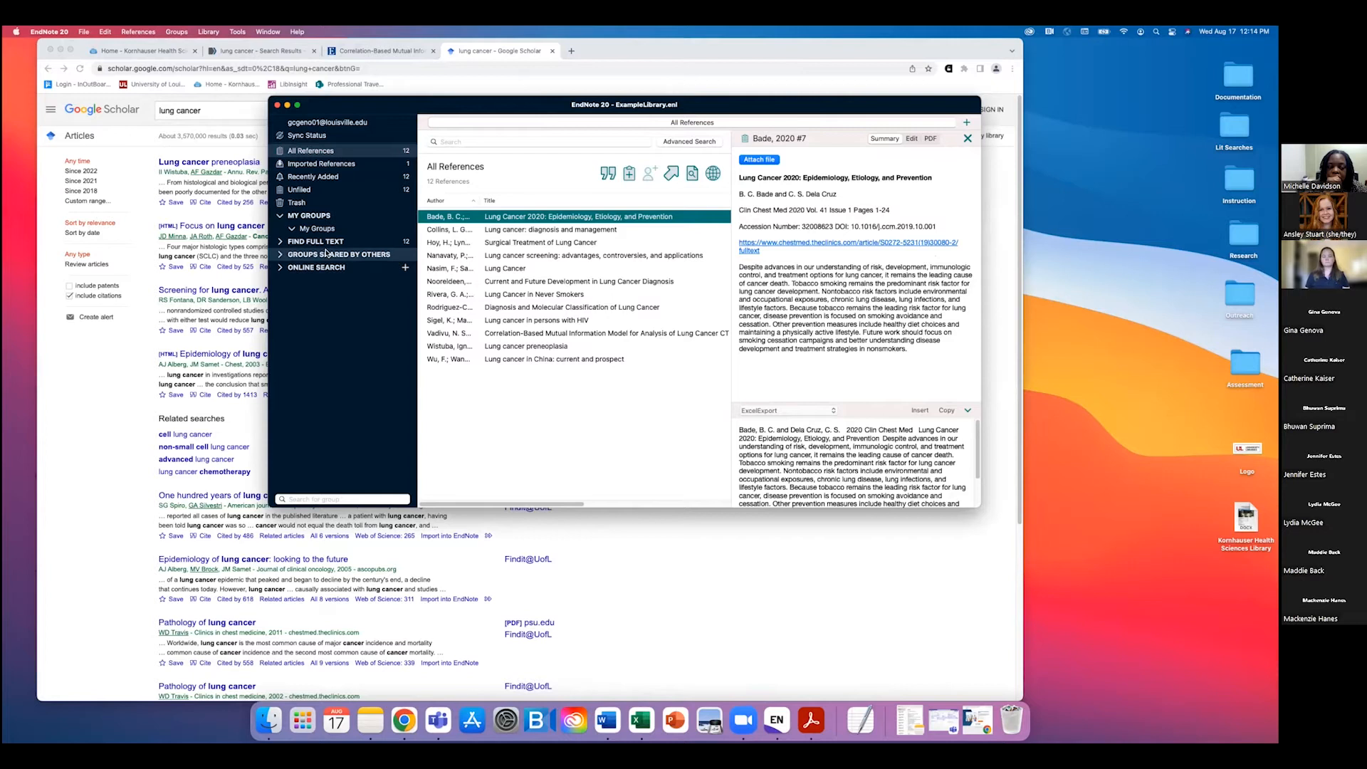
{"action": "left_click", "coordinate": [279, 242]}
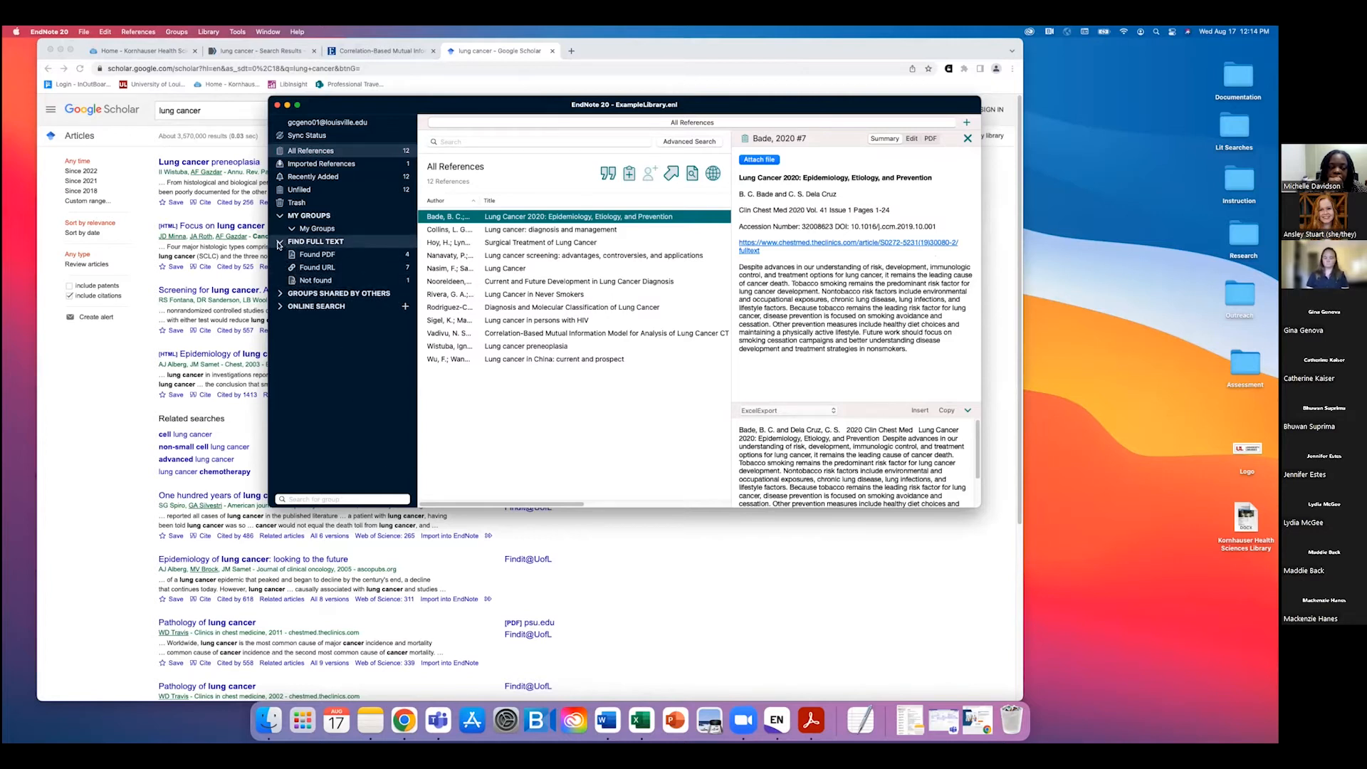
{"action": "left_click", "coordinate": [314, 256]}
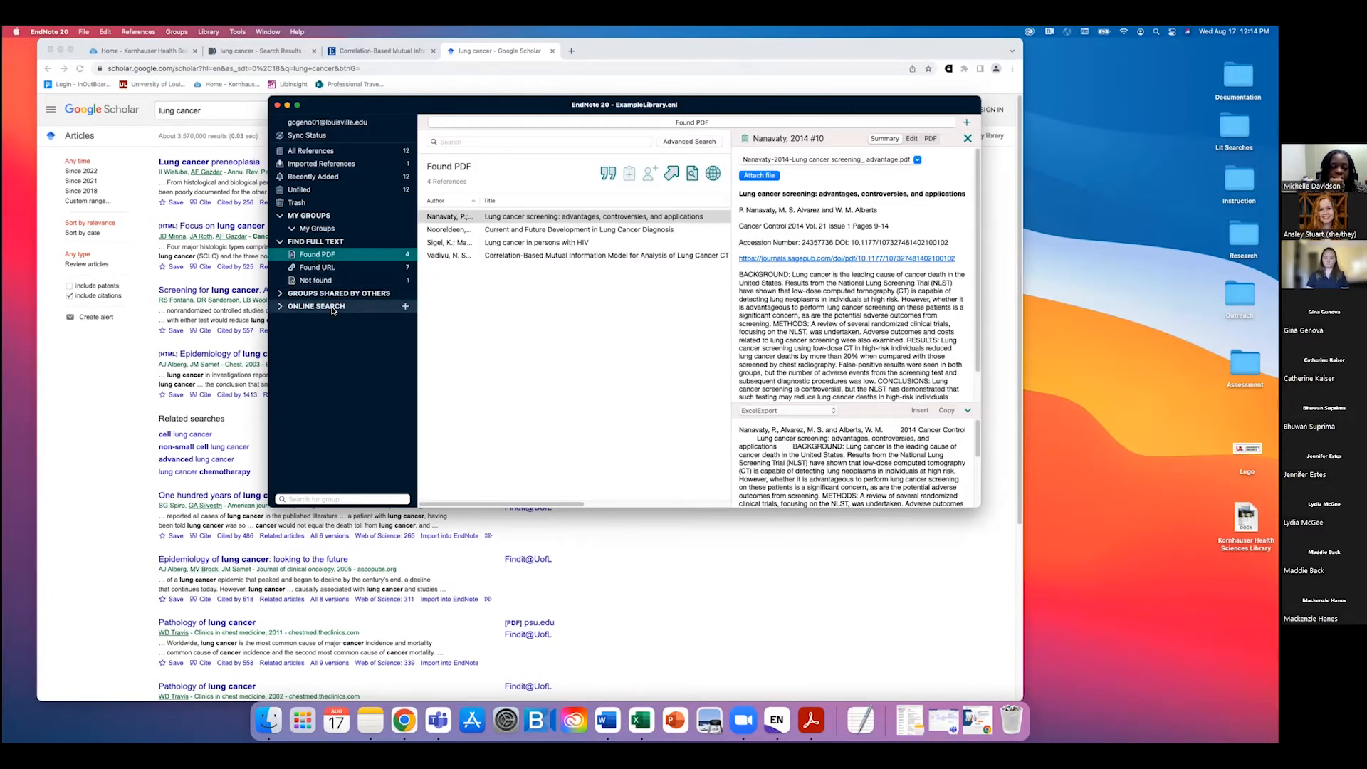
Step: Return to all references, view the "Lung cancer: diagnosis and management" summary, and select every reference in the library
{"action": "left_click", "coordinate": [310, 151]}
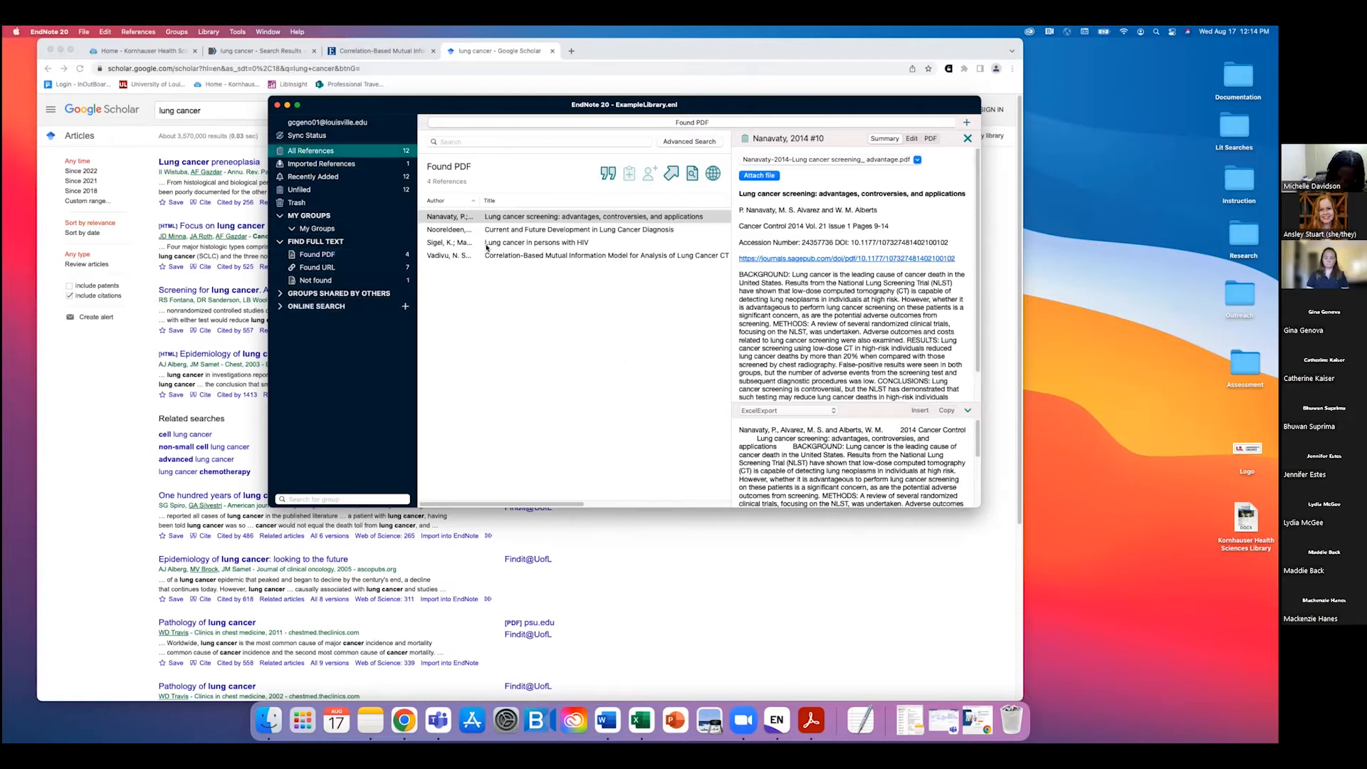
{"action": "left_click", "coordinate": [506, 230]}
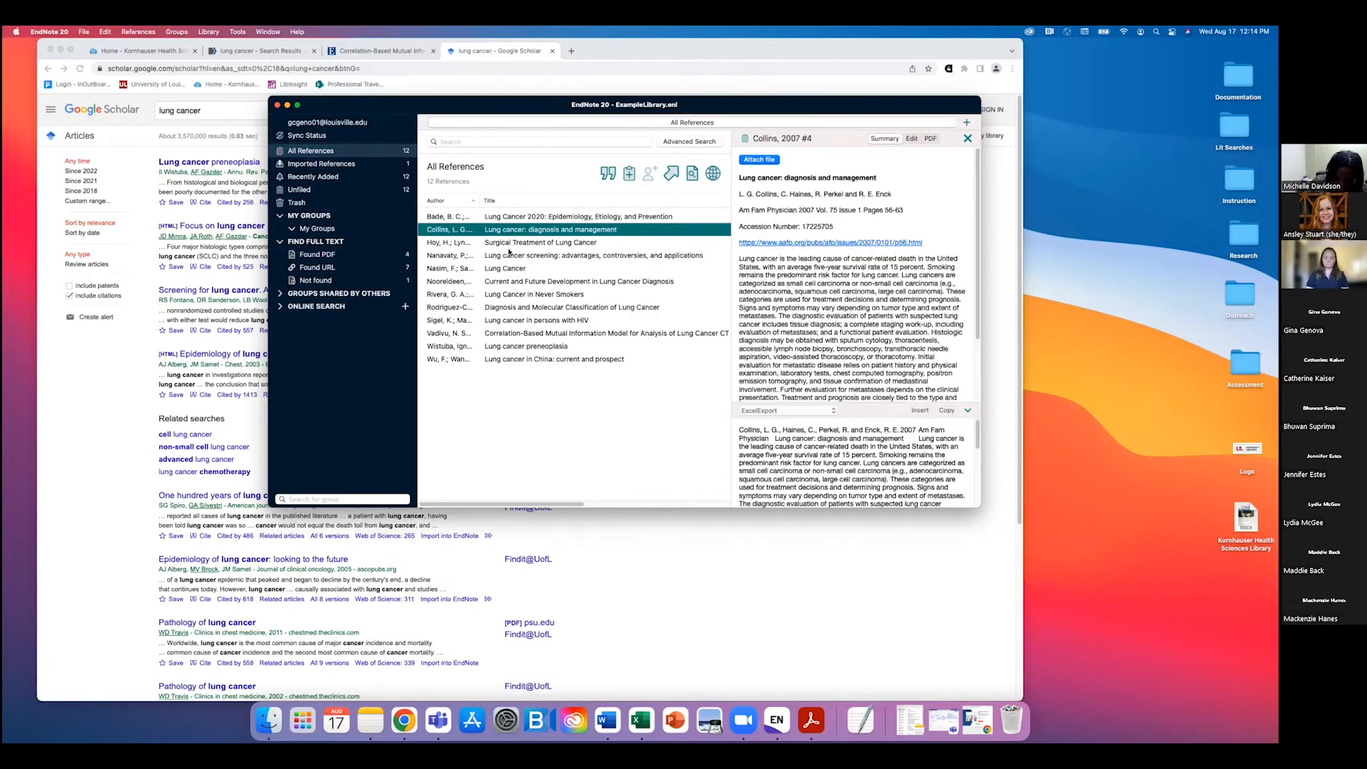
{"action": "left_click", "coordinate": [518, 280]}
{"action": "key", "text": "super+a"}
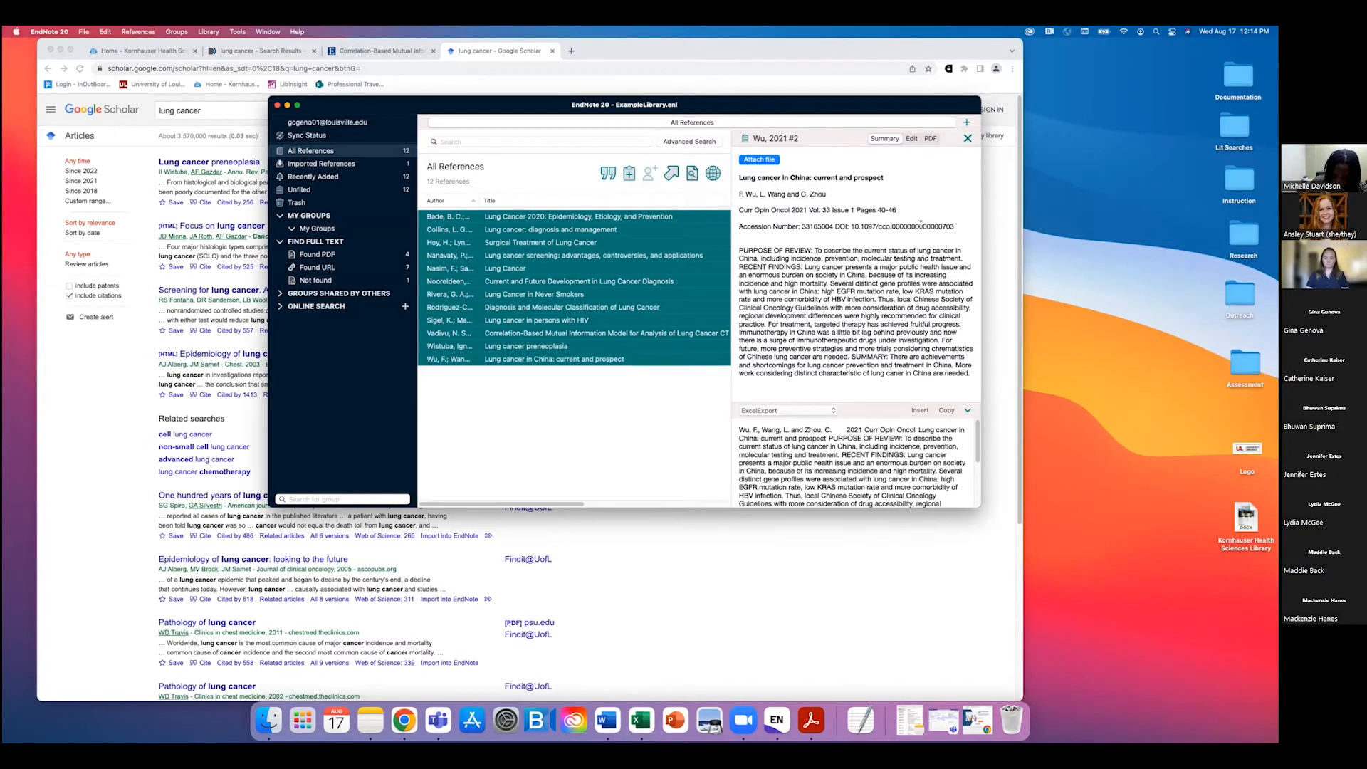
Step: Examine the references in the Found PDF, Found URL and Not found groups, and return to Found PDF
{"action": "left_click", "coordinate": [314, 256]}
{"action": "key", "text": "super+a"}
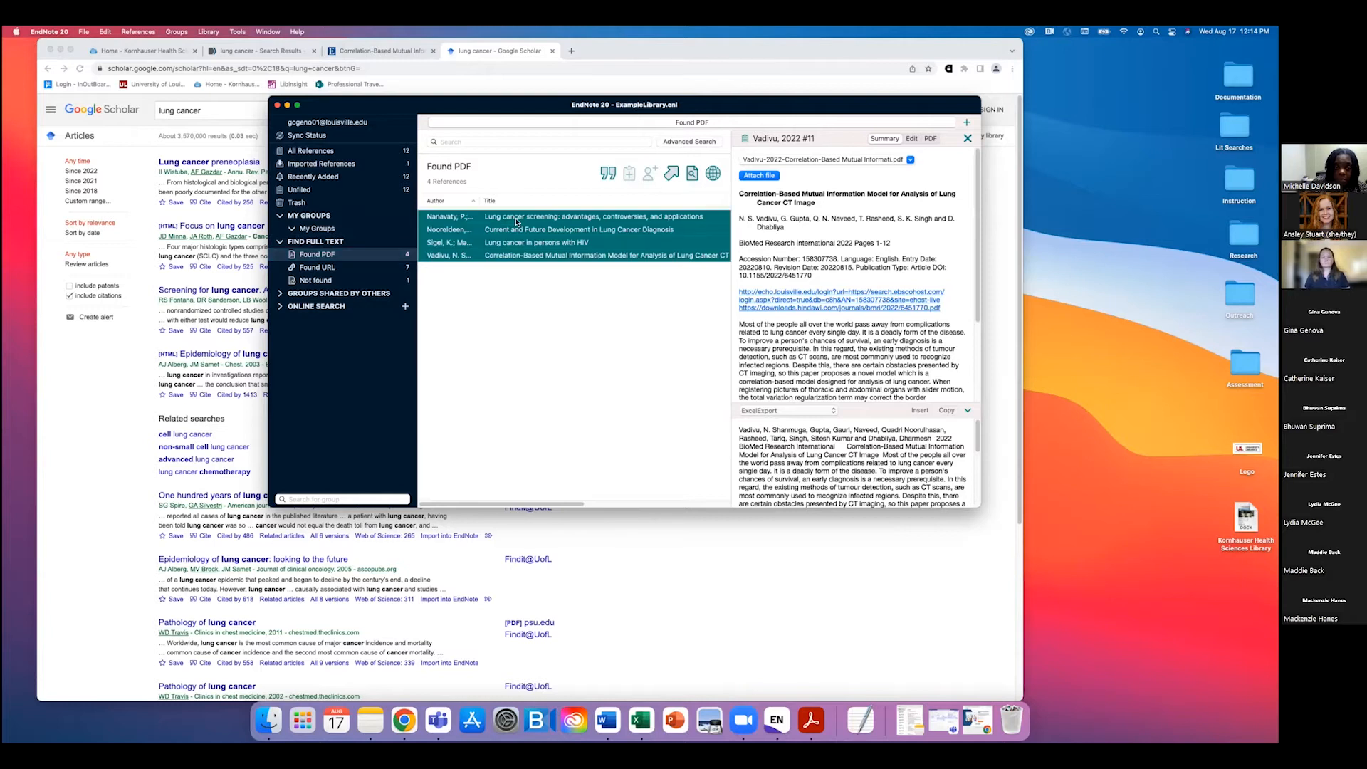
{"action": "left_click", "coordinate": [317, 267]}
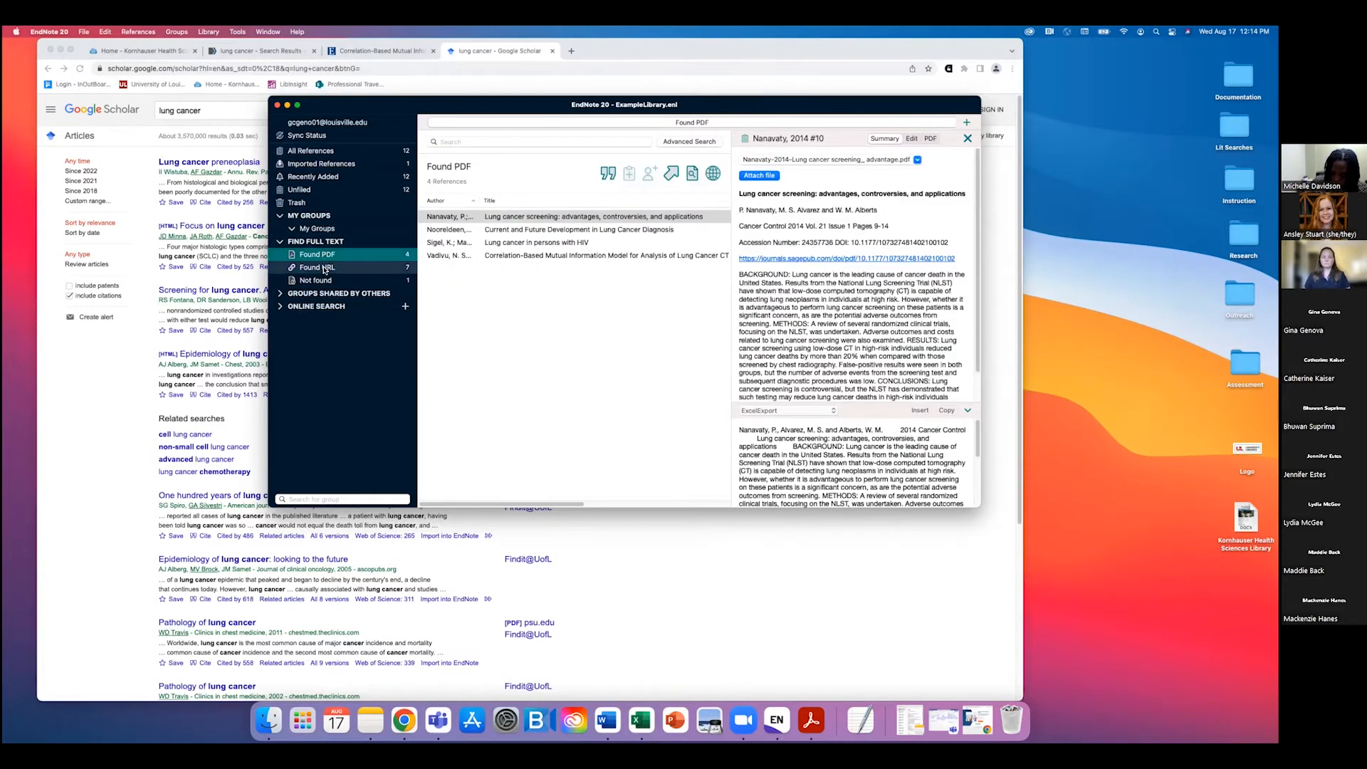
{"action": "left_click", "coordinate": [321, 266]}
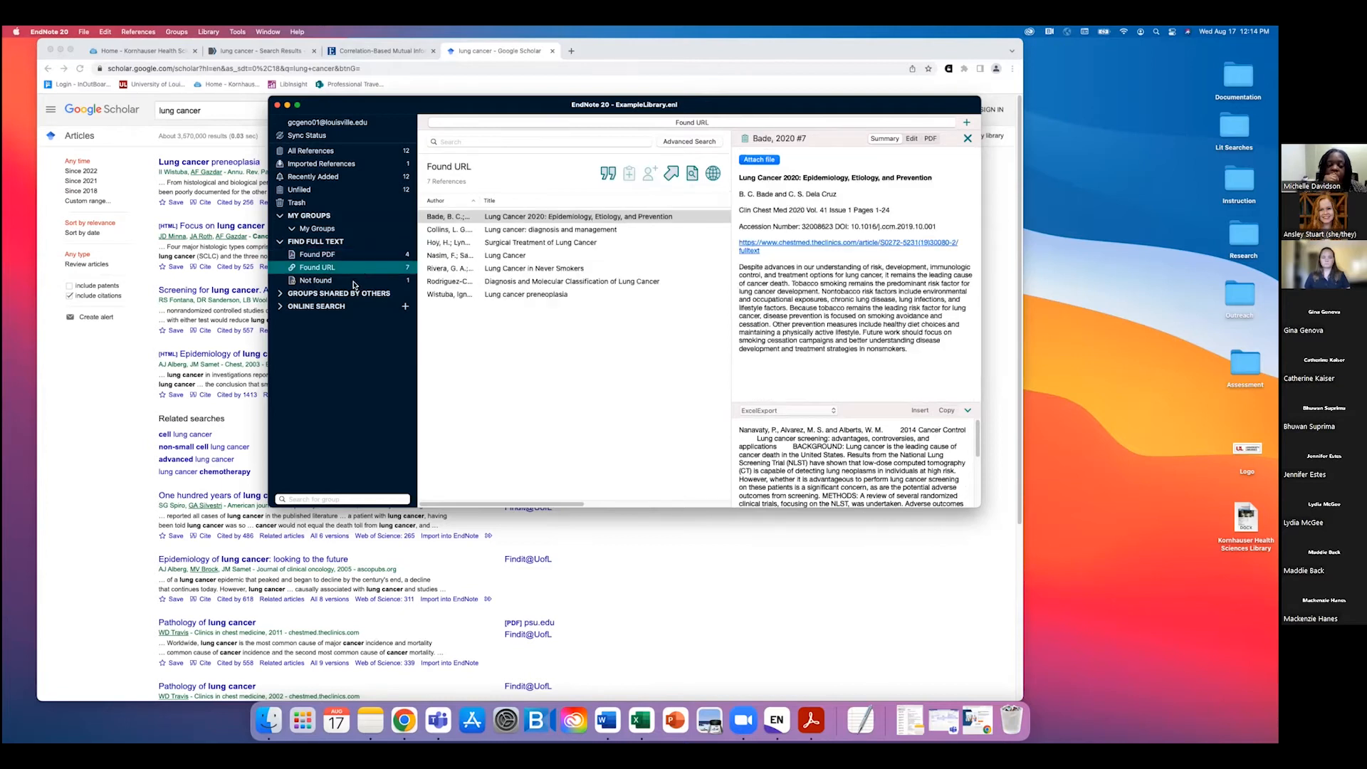
{"action": "left_click", "coordinate": [353, 283]}
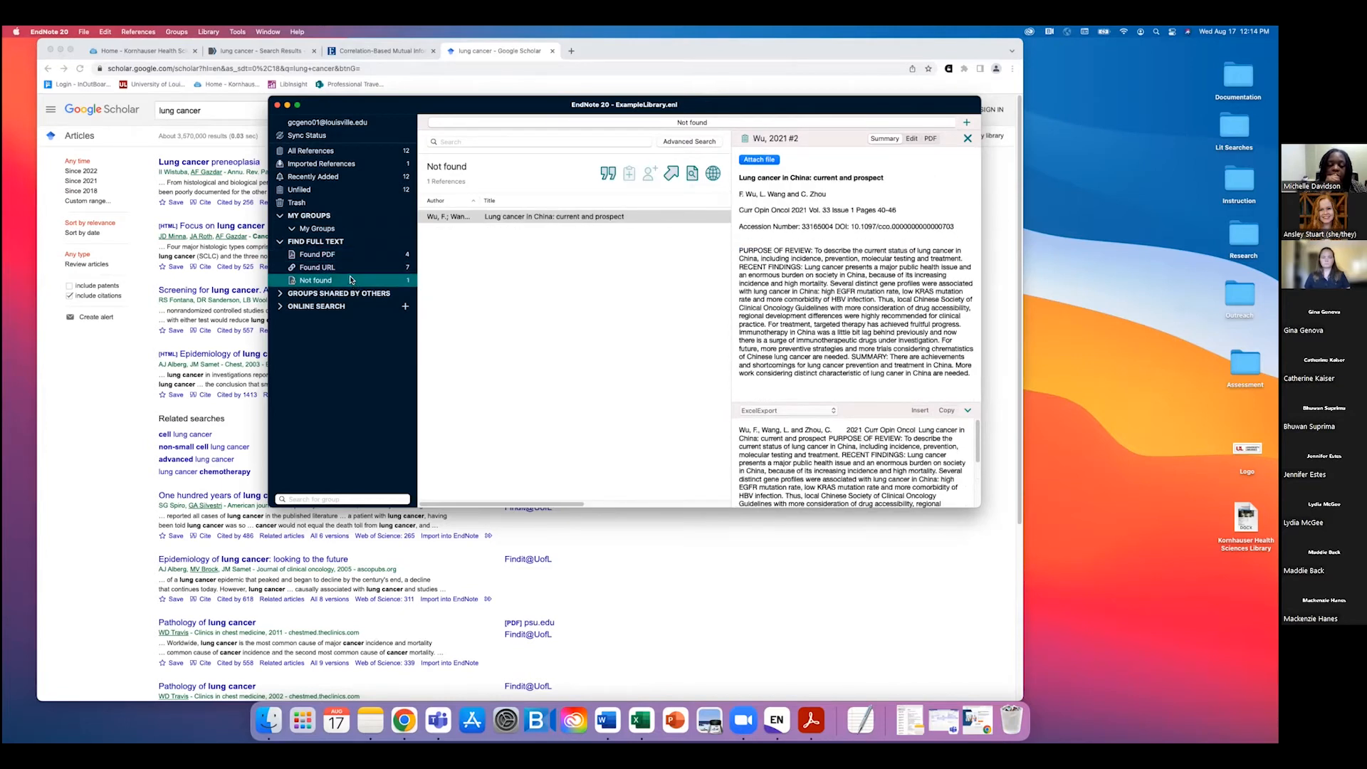
{"action": "left_click", "coordinate": [318, 255]}
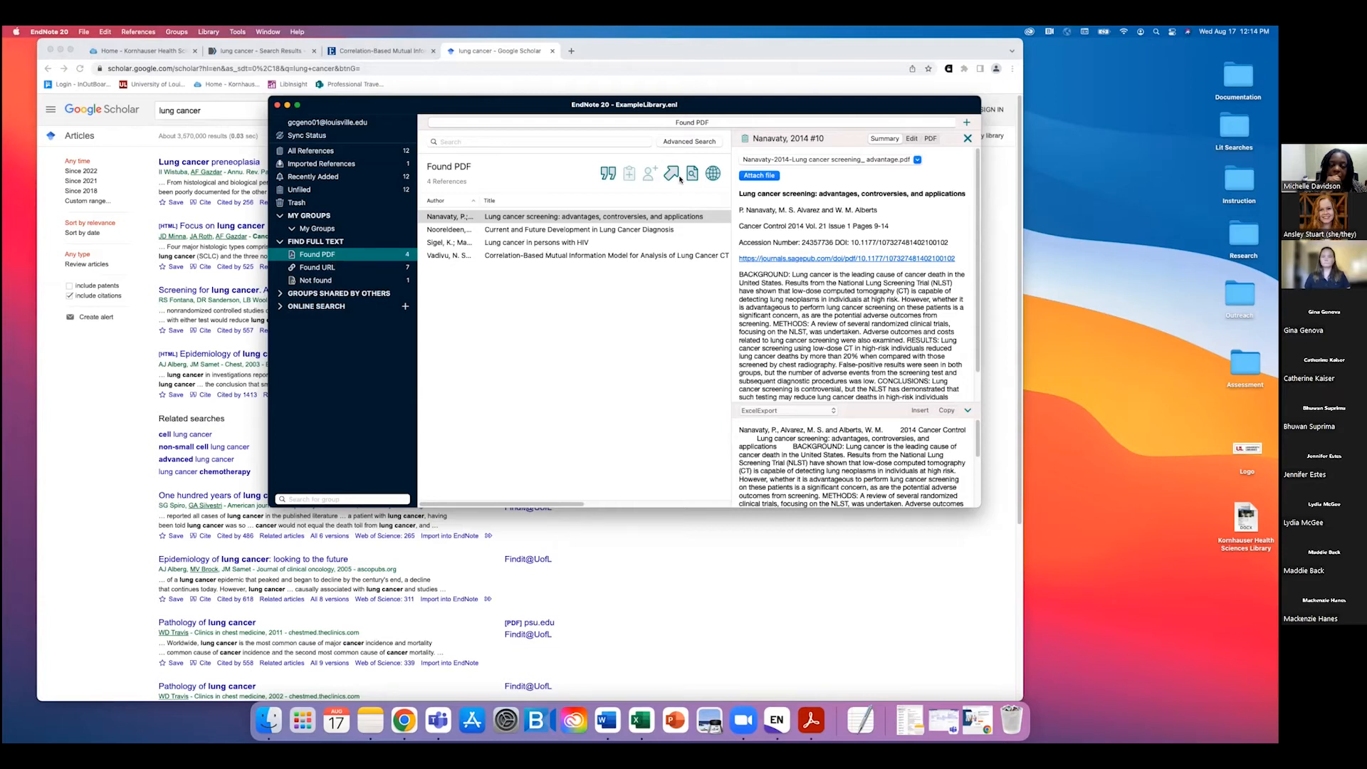
Step: Minimize the browser window and review EndNote's Find Full Text preferences, including the authentication URL field
{"action": "left_click", "coordinate": [60, 50]}
{"action": "left_click", "coordinate": [63, 31]}
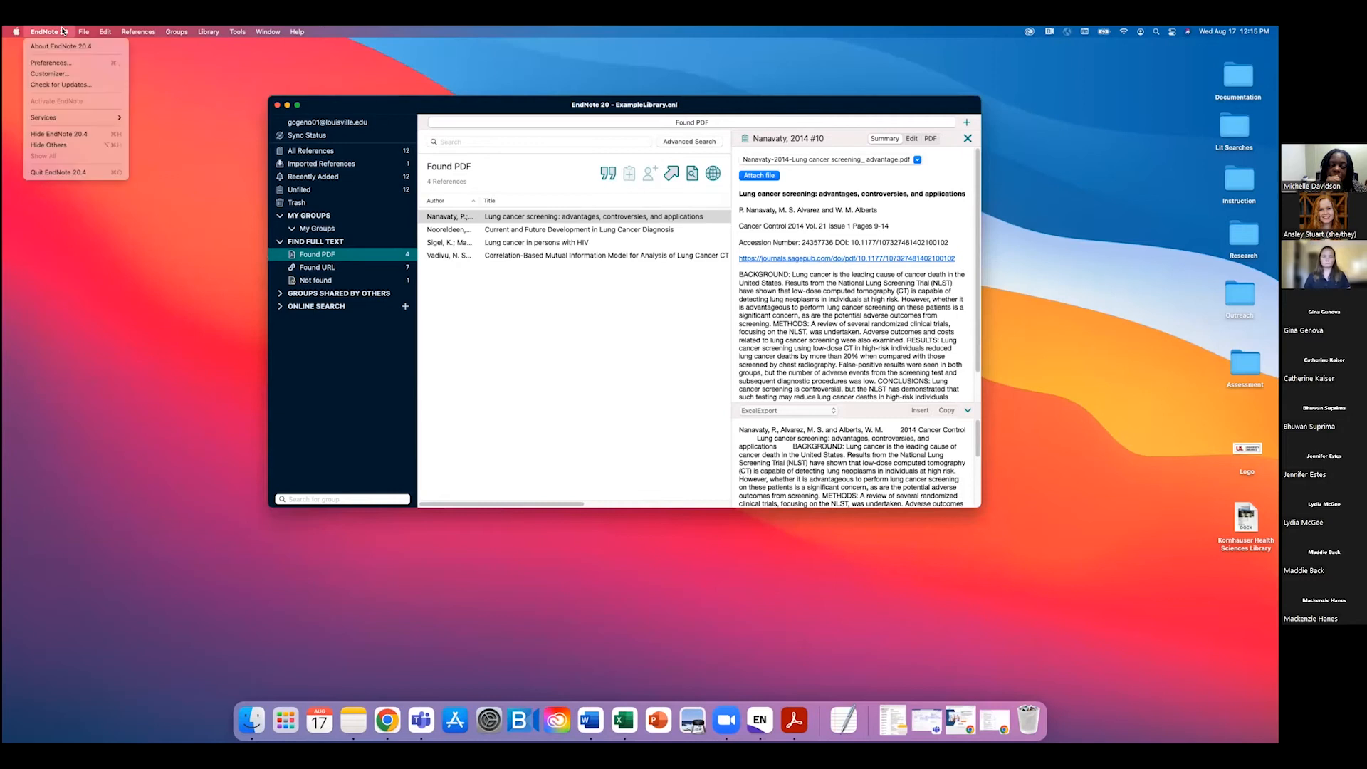
{"action": "left_click", "coordinate": [71, 62]}
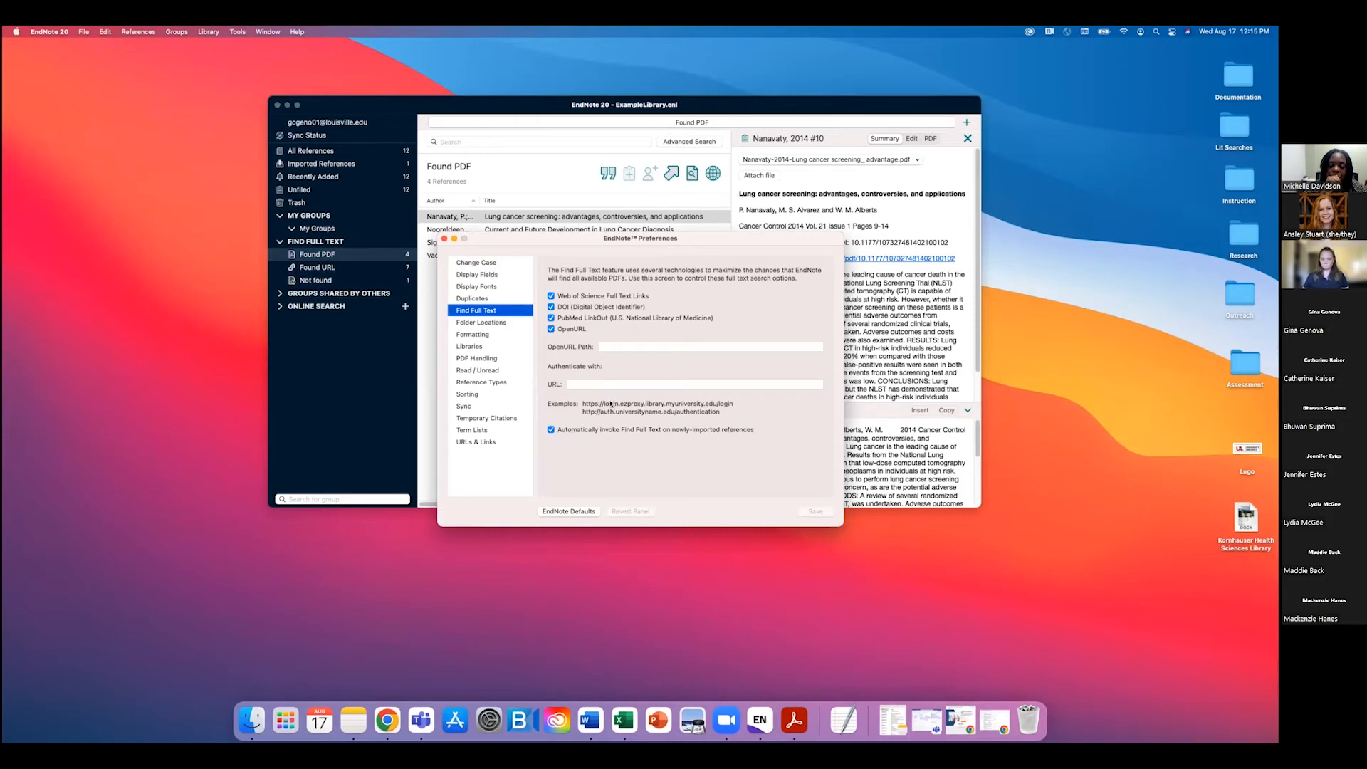
{"action": "left_click", "coordinate": [632, 386]}
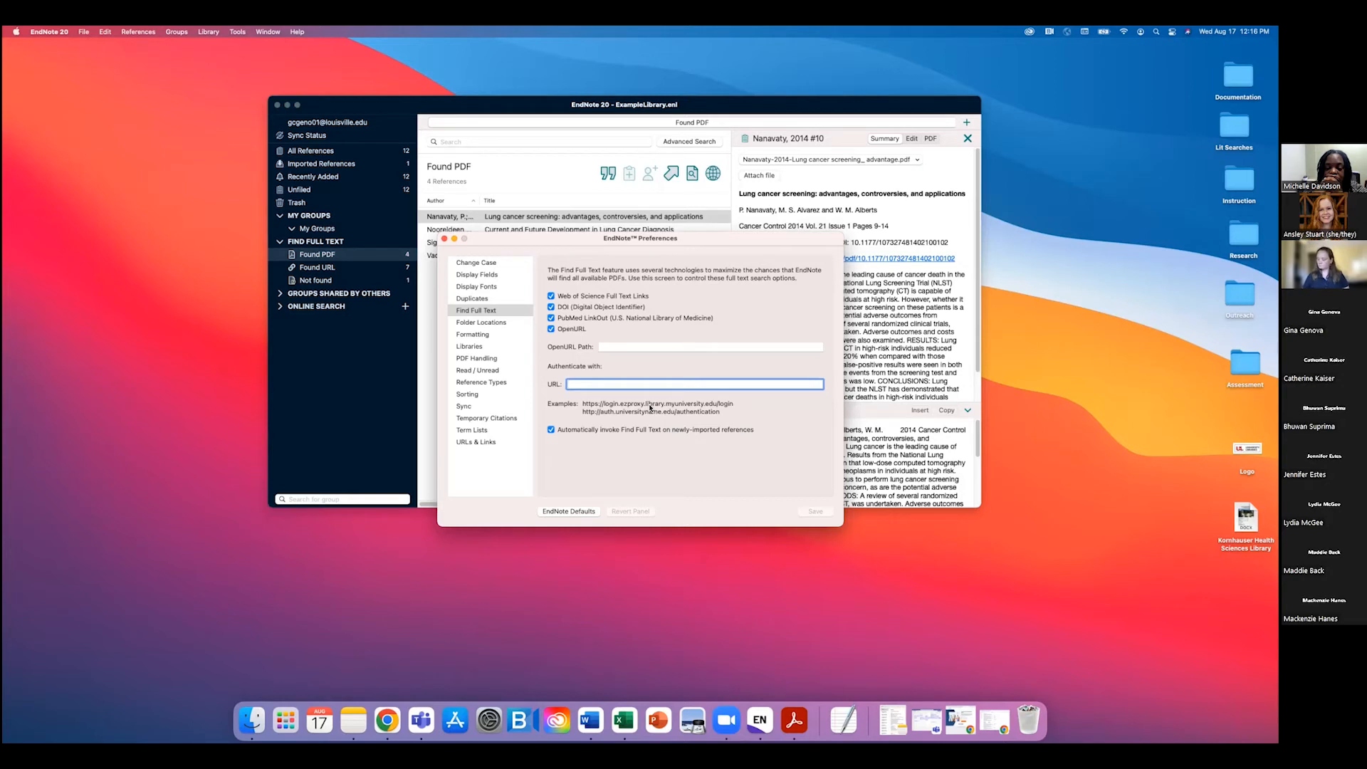
{"action": "left_click", "coordinate": [444, 239]}
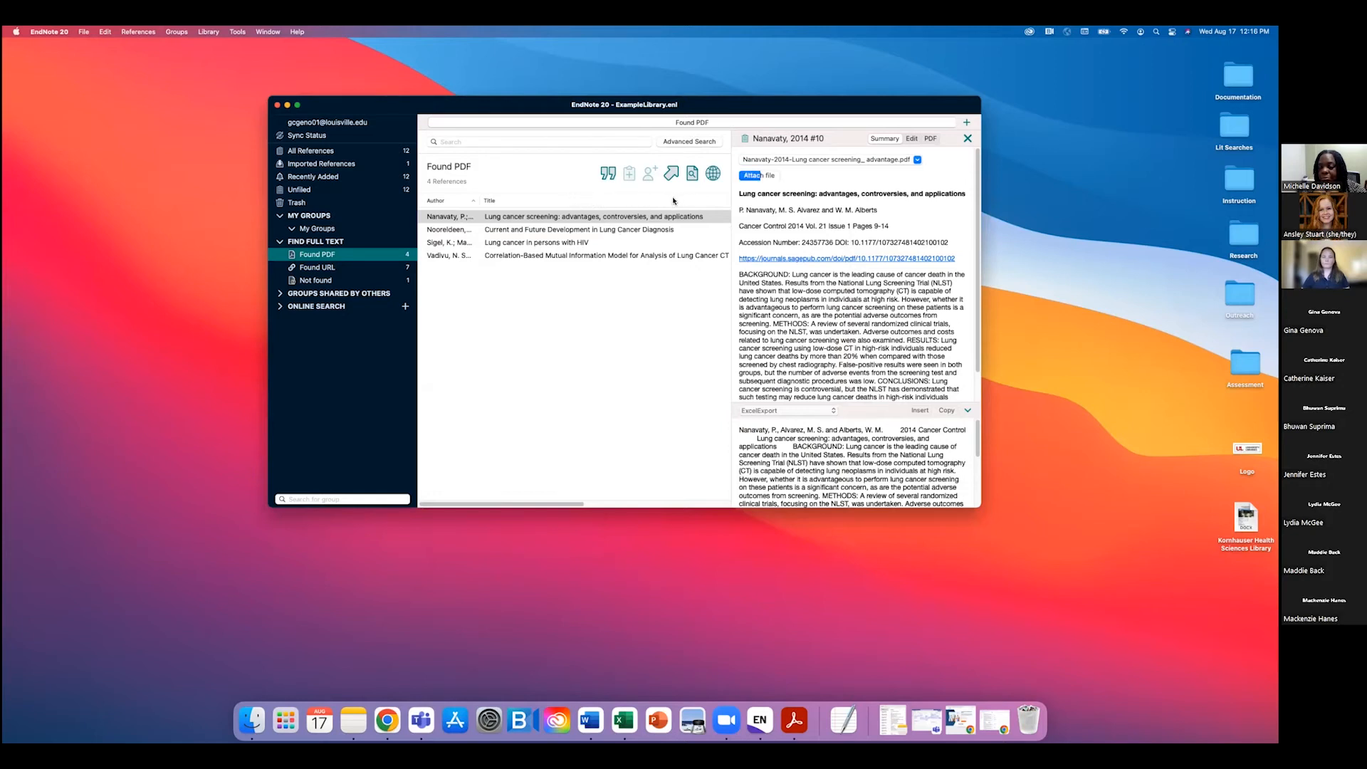
{"action": "left_click", "coordinate": [512, 322]}
{"action": "left_click", "coordinate": [49, 31]}
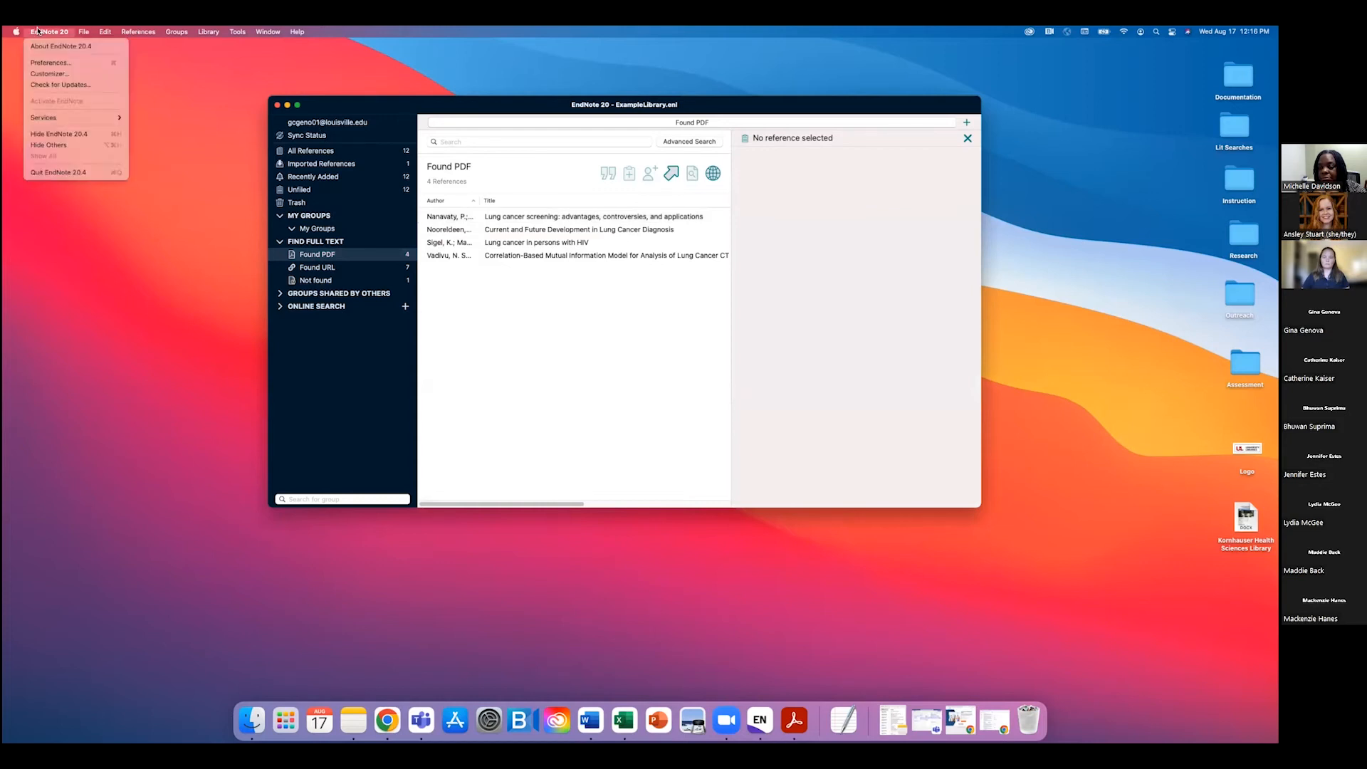
{"action": "left_click", "coordinate": [59, 61]}
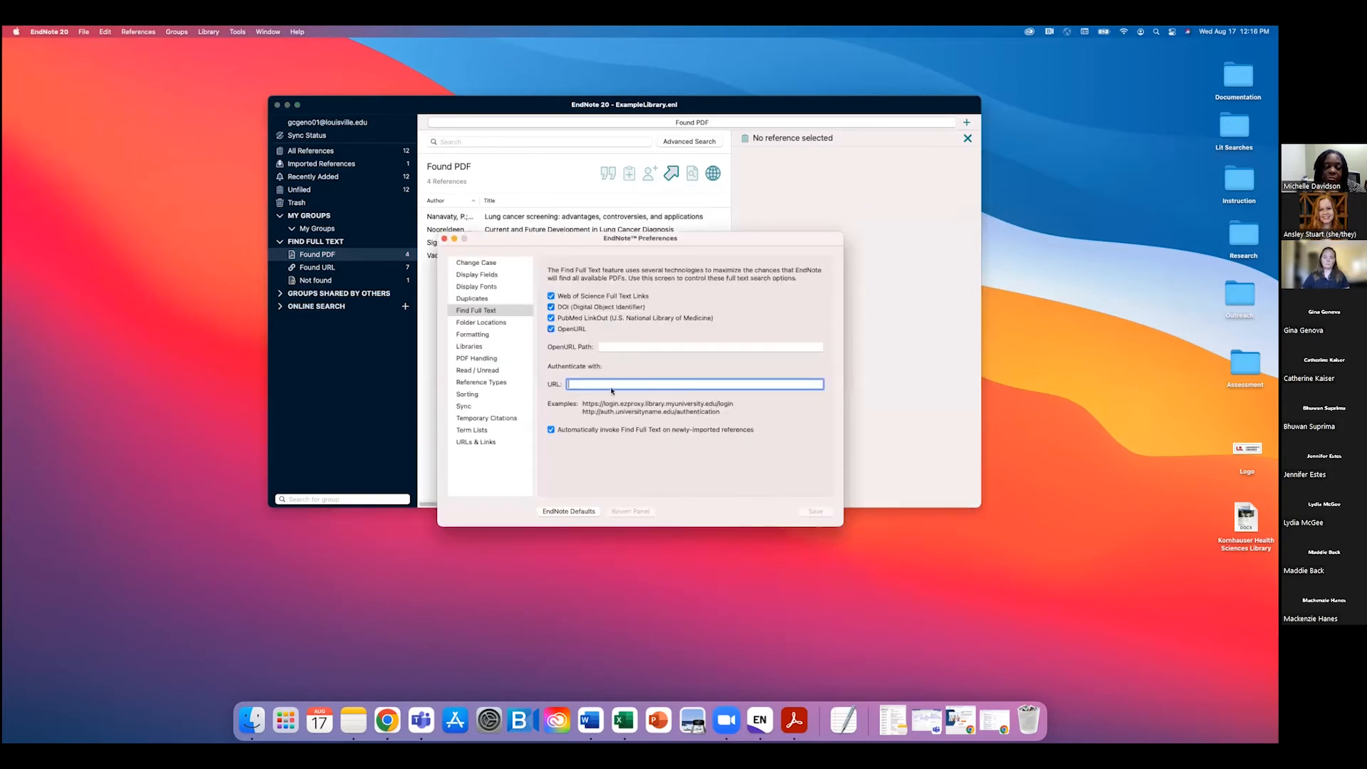
{"action": "type", "text": "https://library.louisville.edu/kornhauser/home"}
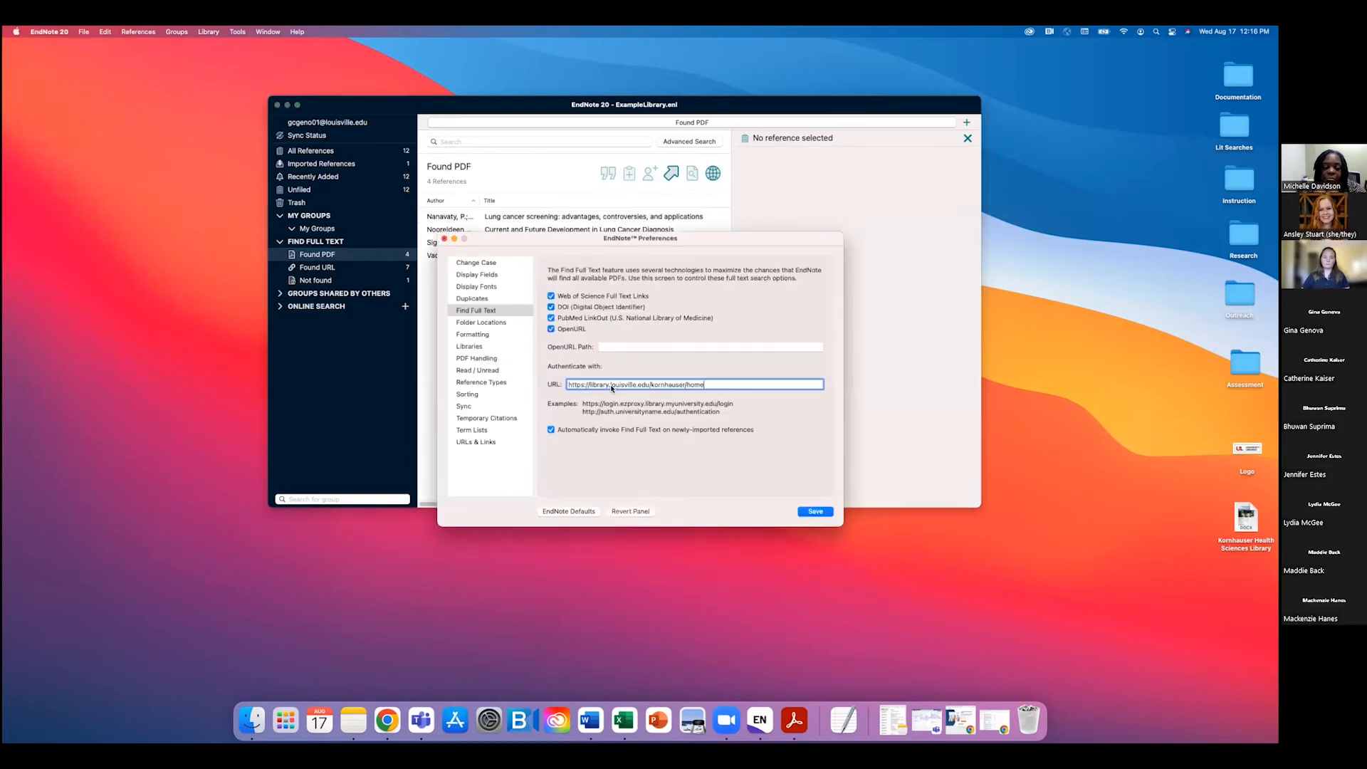
{"action": "left_click", "coordinate": [811, 510]}
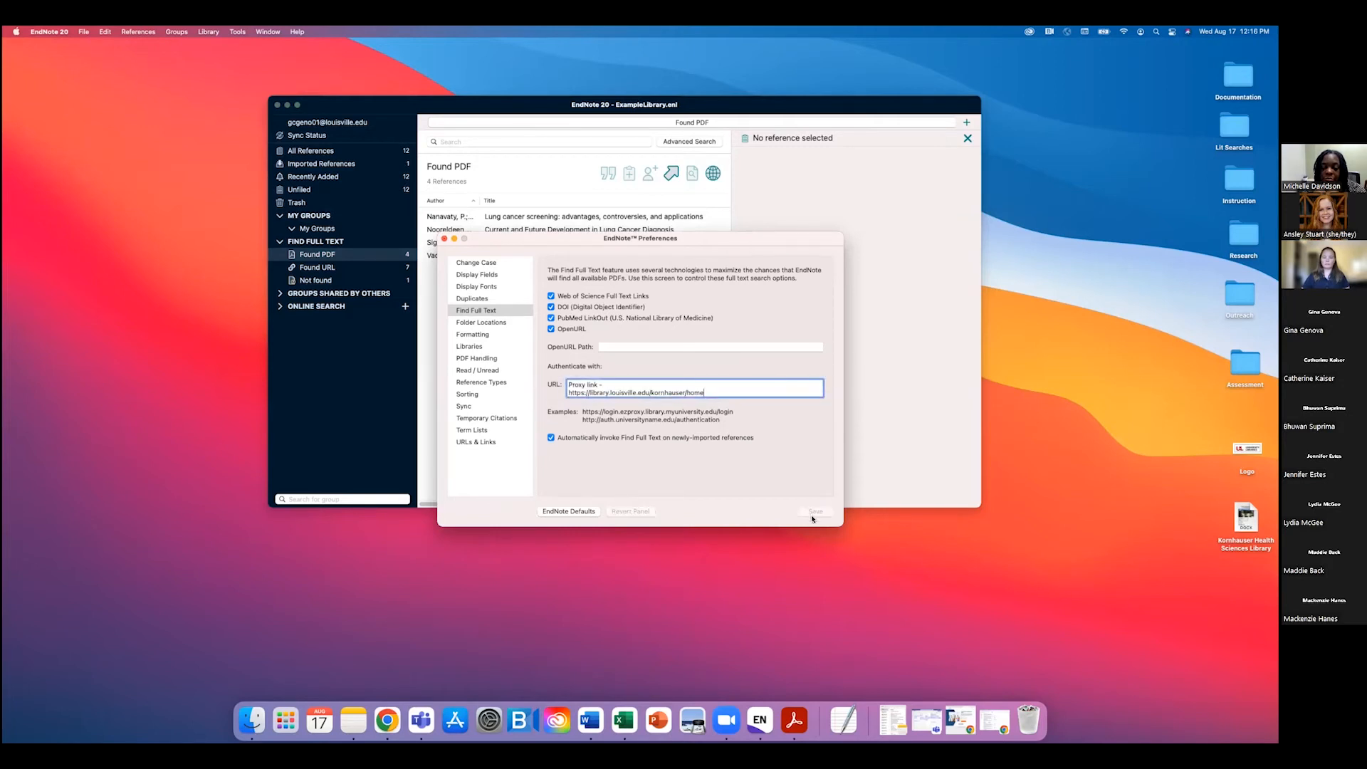
{"action": "left_click_drag", "start_coordinate": [613, 383], "coordinate": [567, 384]}
{"action": "key", "text": "BackSpace"}
{"action": "left_click", "coordinate": [819, 513]}
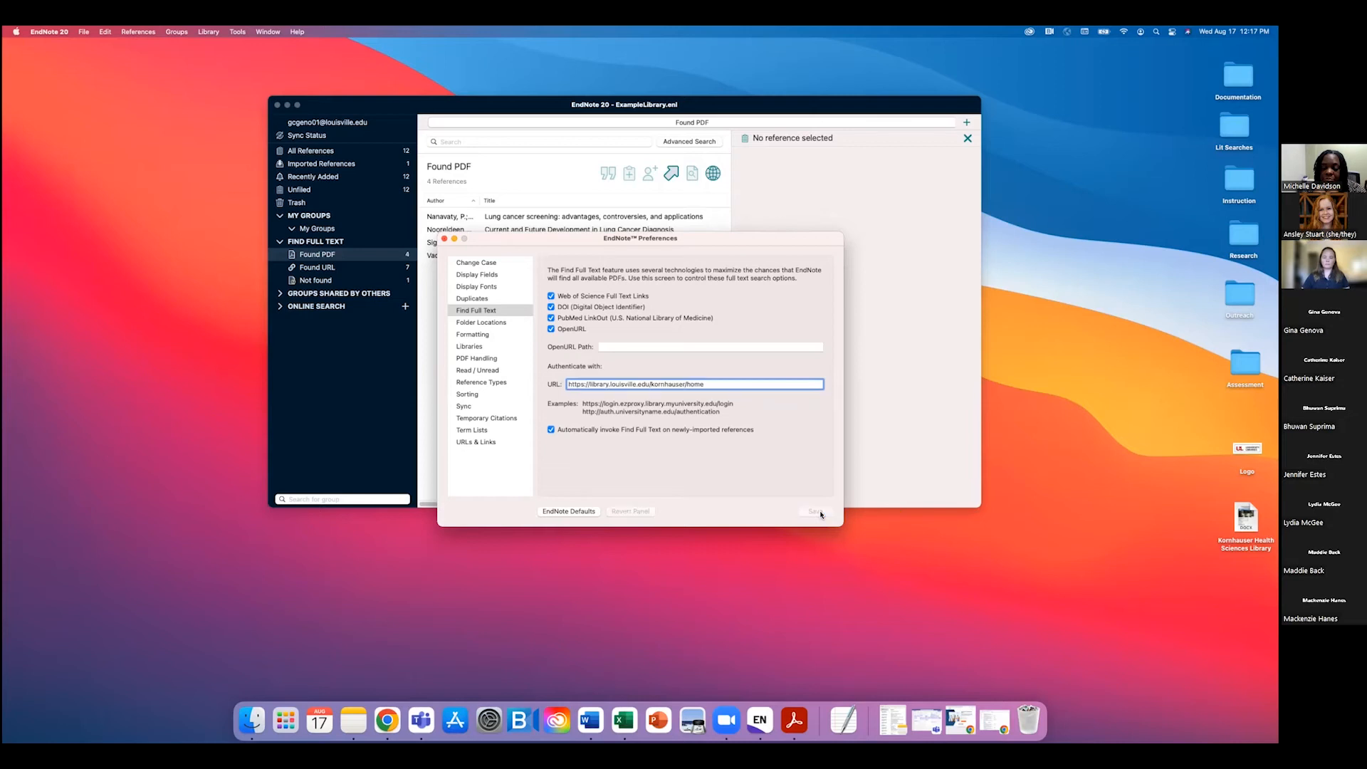
{"action": "left_click", "coordinate": [444, 238]}
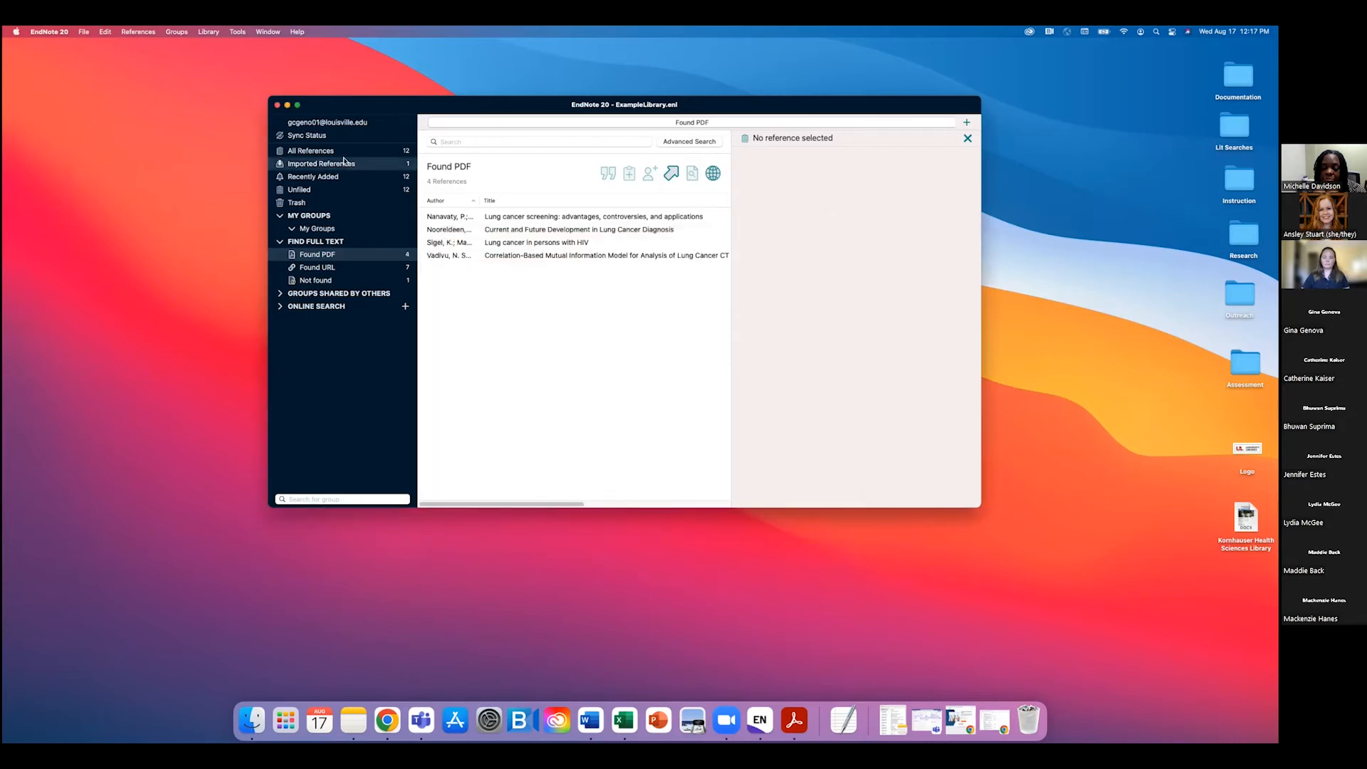
Step: Show all references and view the file chooser for attaching a file to "Lung Cancer 2020: Epidemiology, Etiology, and Prevention", then cancel it
{"action": "left_click", "coordinate": [334, 151]}
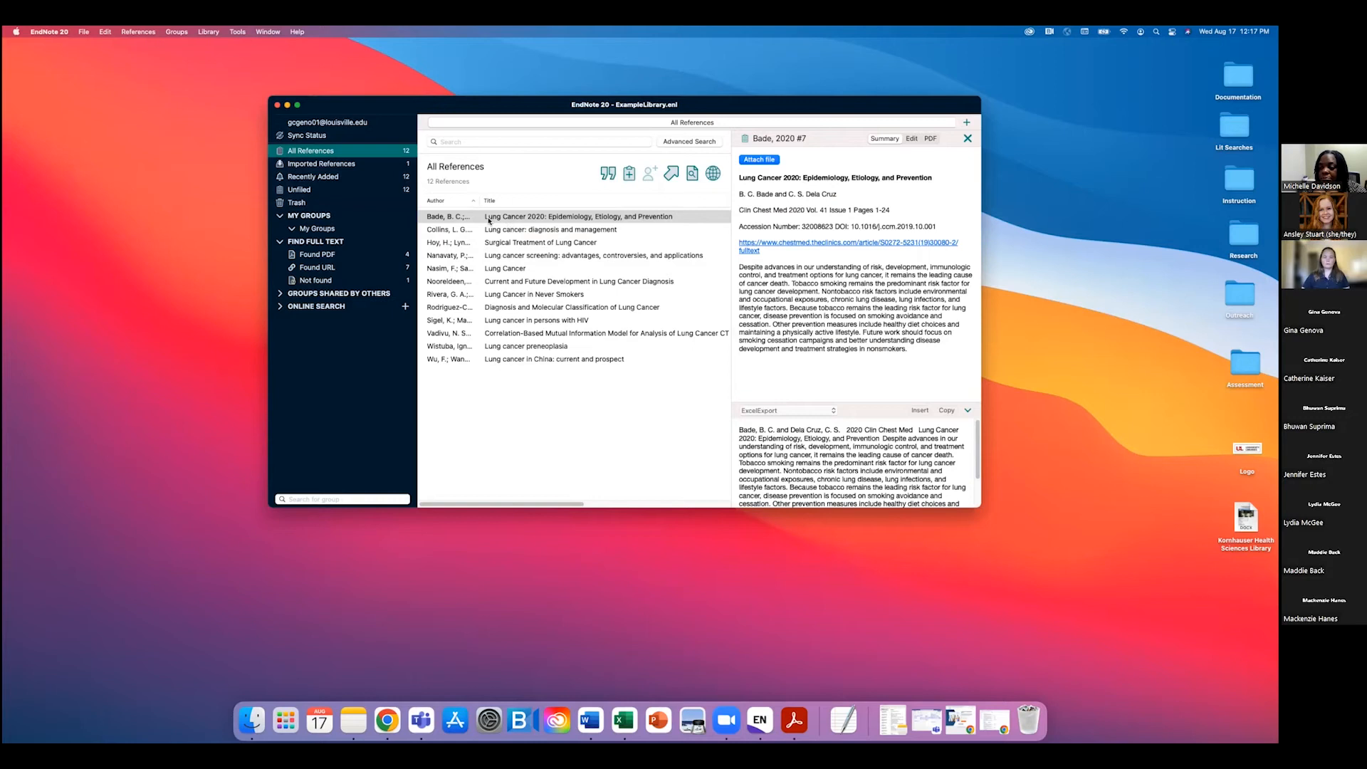
{"action": "left_click", "coordinate": [500, 370]}
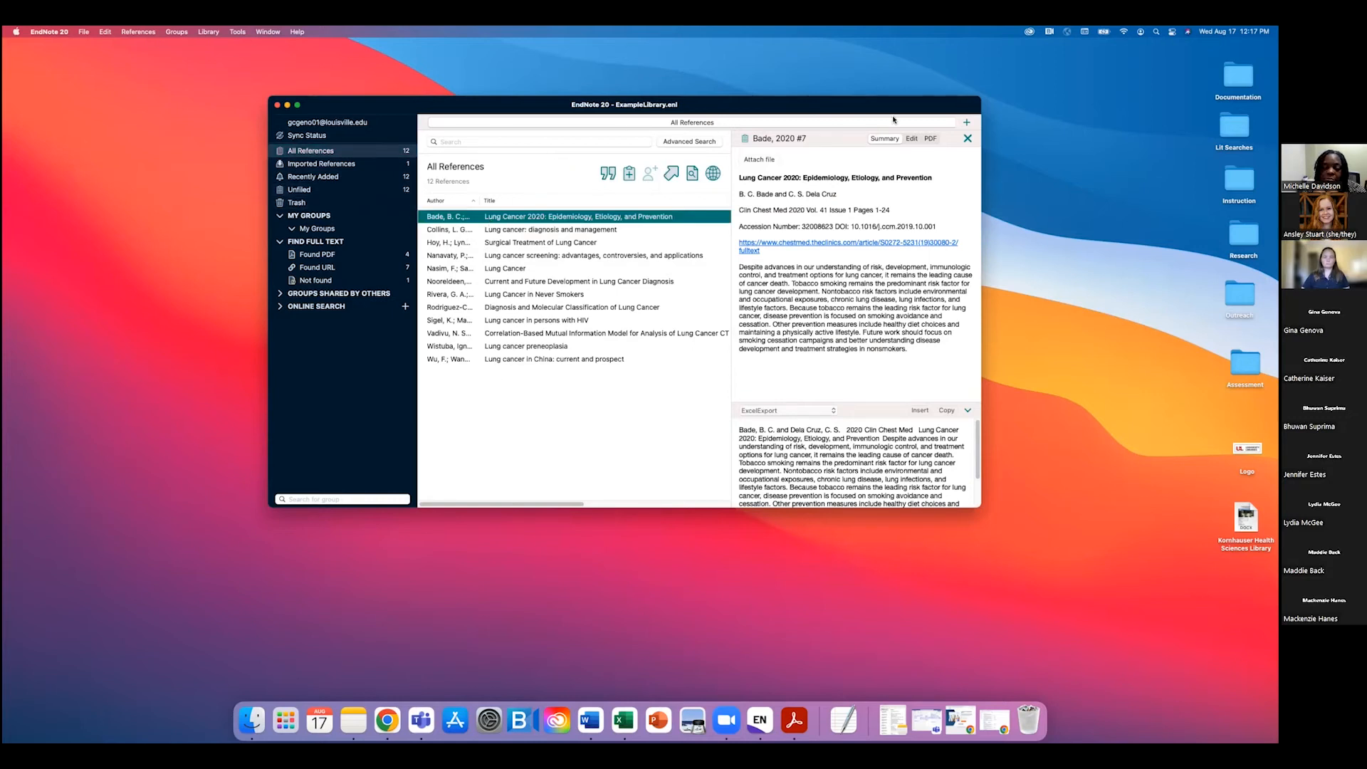
{"action": "left_click", "coordinate": [865, 201]}
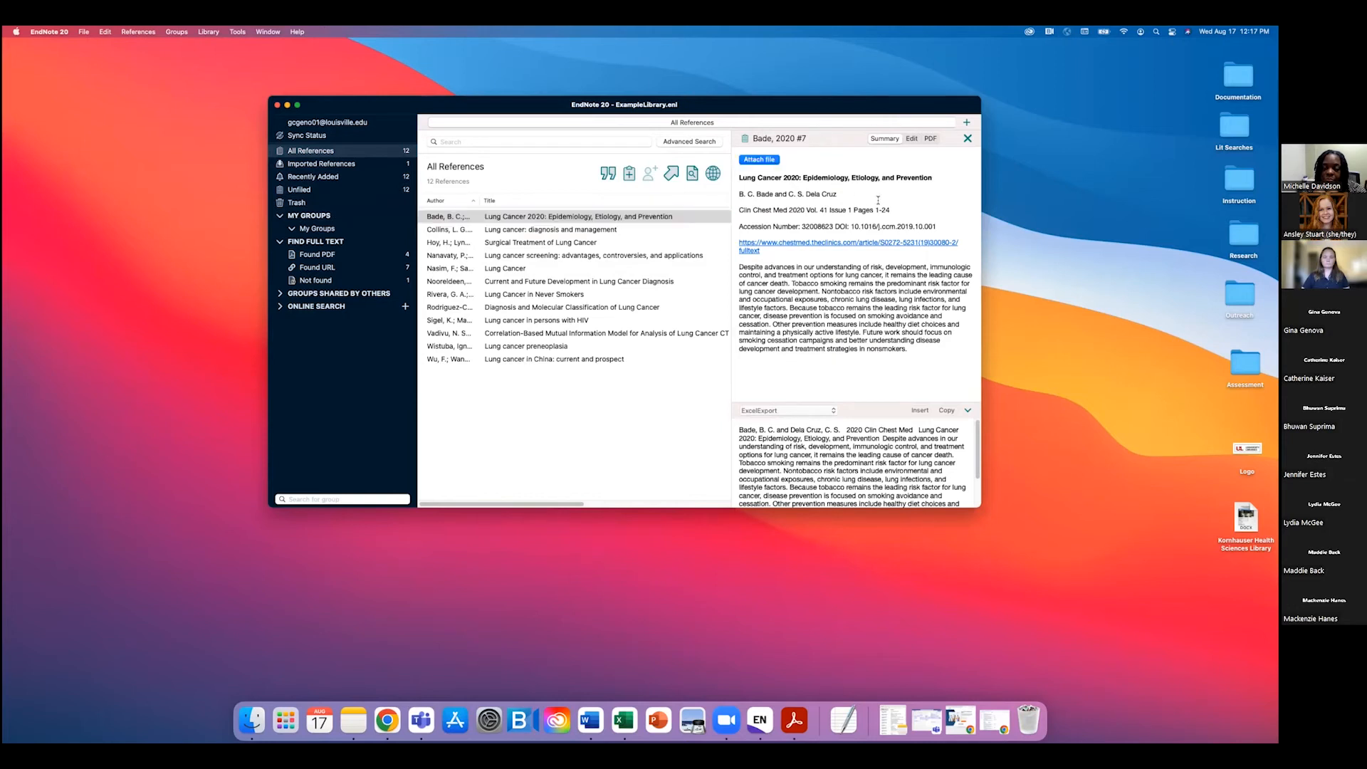
{"action": "left_click", "coordinate": [754, 161]}
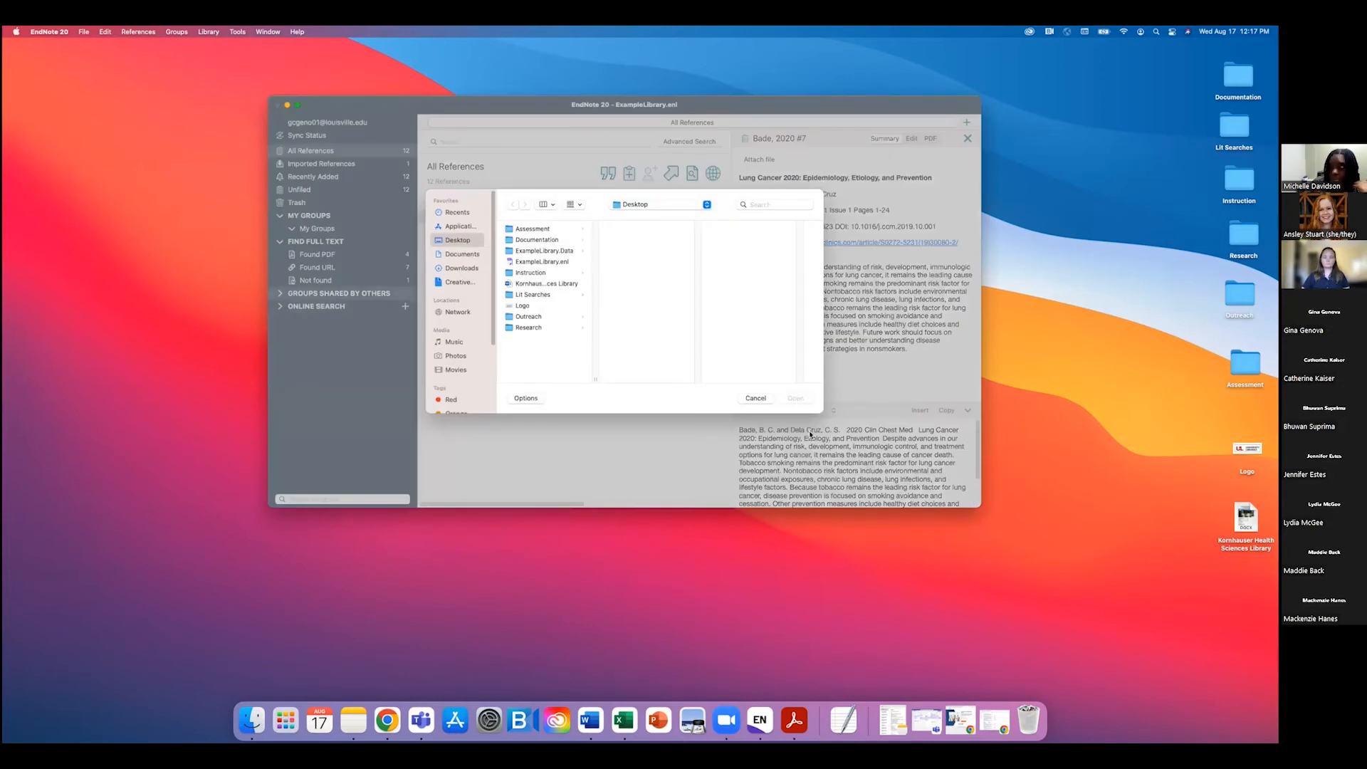
{"action": "left_click", "coordinate": [762, 398]}
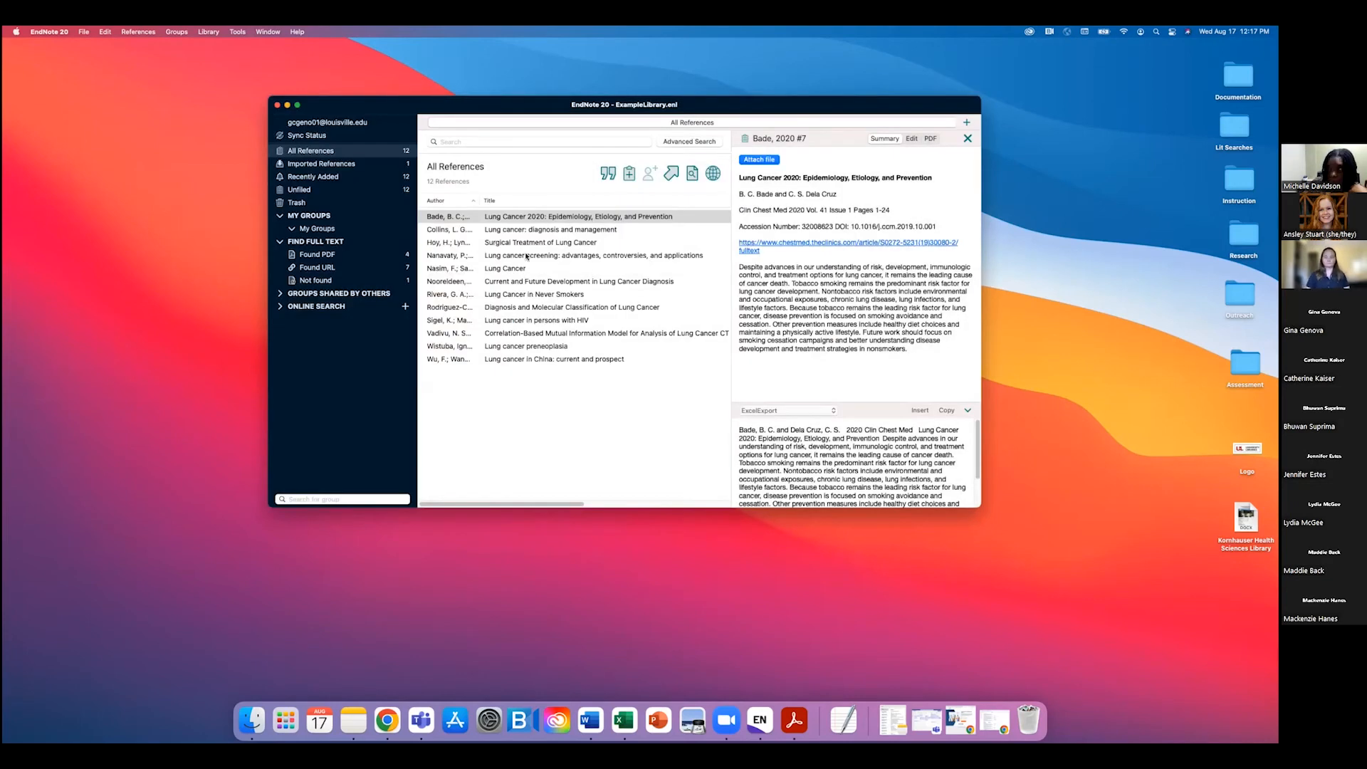
Step: Open the Found PDF group and compare the summary and PDF views of "Current and Future Development in Lung Cancer Diagnosis"
{"action": "left_click", "coordinate": [316, 255]}
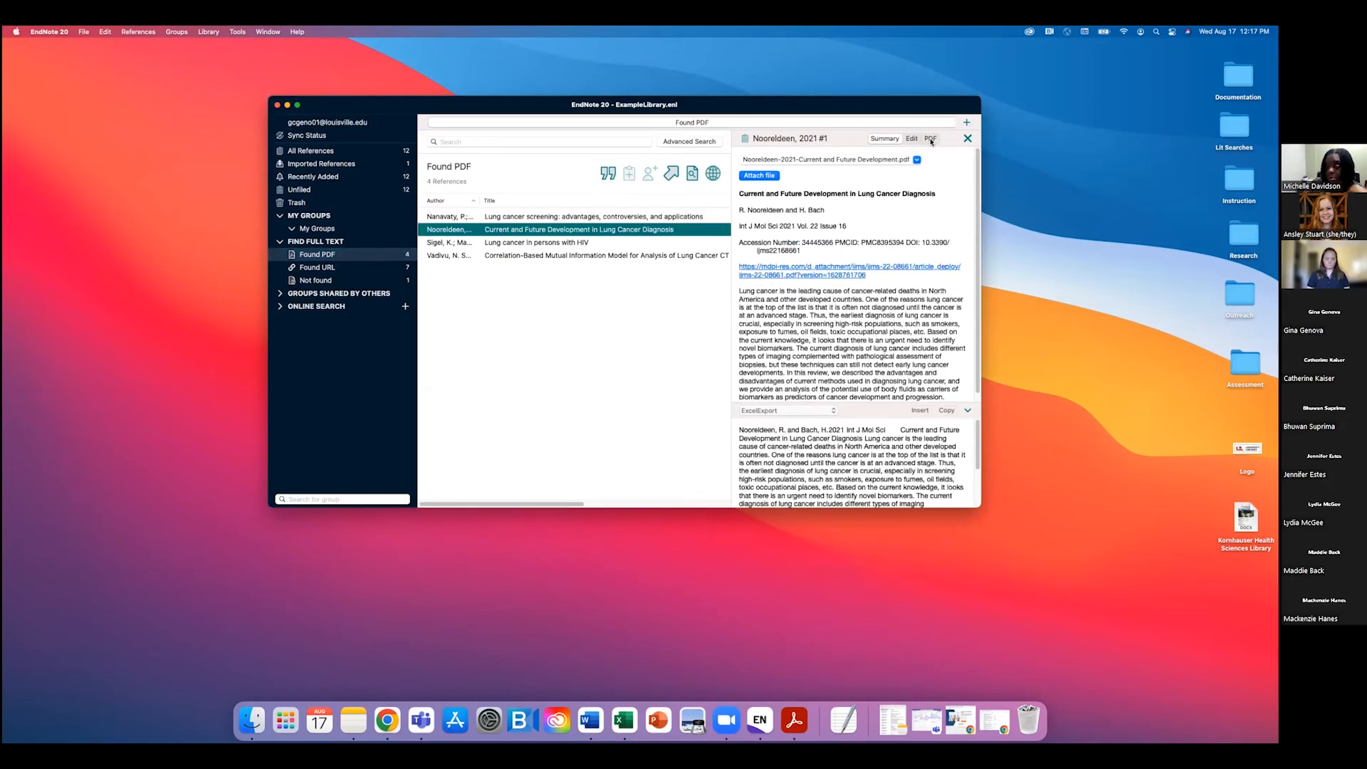
{"action": "left_click", "coordinate": [931, 139]}
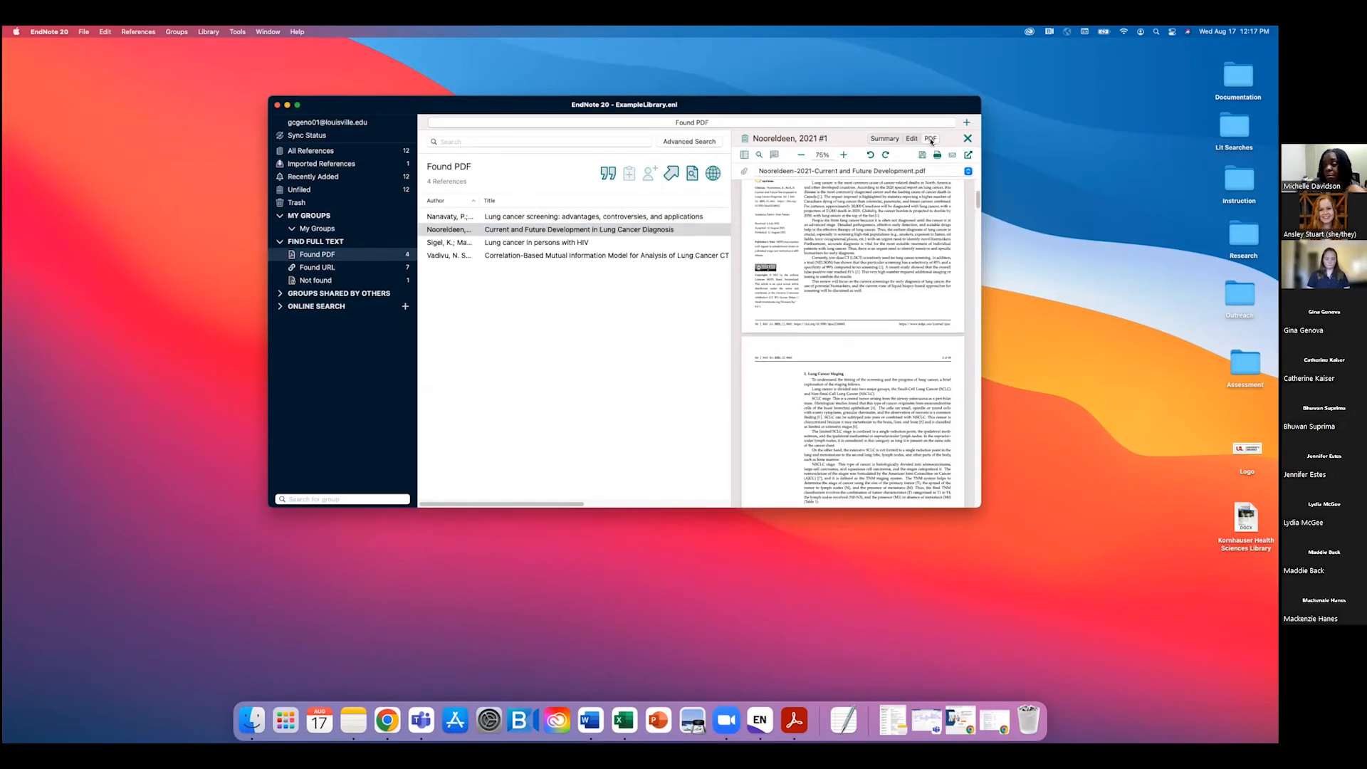
{"action": "left_click", "coordinate": [884, 139]}
{"action": "left_click", "coordinate": [931, 139]}
{"action": "left_click", "coordinate": [894, 141]}
Step: Examine the editable fields of "Current and Future Development in Lung Cancer Diagnosis", particularly the Journal field
{"action": "left_click", "coordinate": [911, 140]}
{"action": "scroll", "coordinate": [904, 246], "scroll_direction": "down", "scroll_amount": 10}
{"action": "scroll", "coordinate": [904, 307], "scroll_direction": "down", "scroll_amount": 15}
{"action": "scroll", "coordinate": [897, 282], "scroll_direction": "up", "scroll_amount": 15}
{"action": "scroll", "coordinate": [897, 284], "scroll_direction": "up", "scroll_amount": 5}
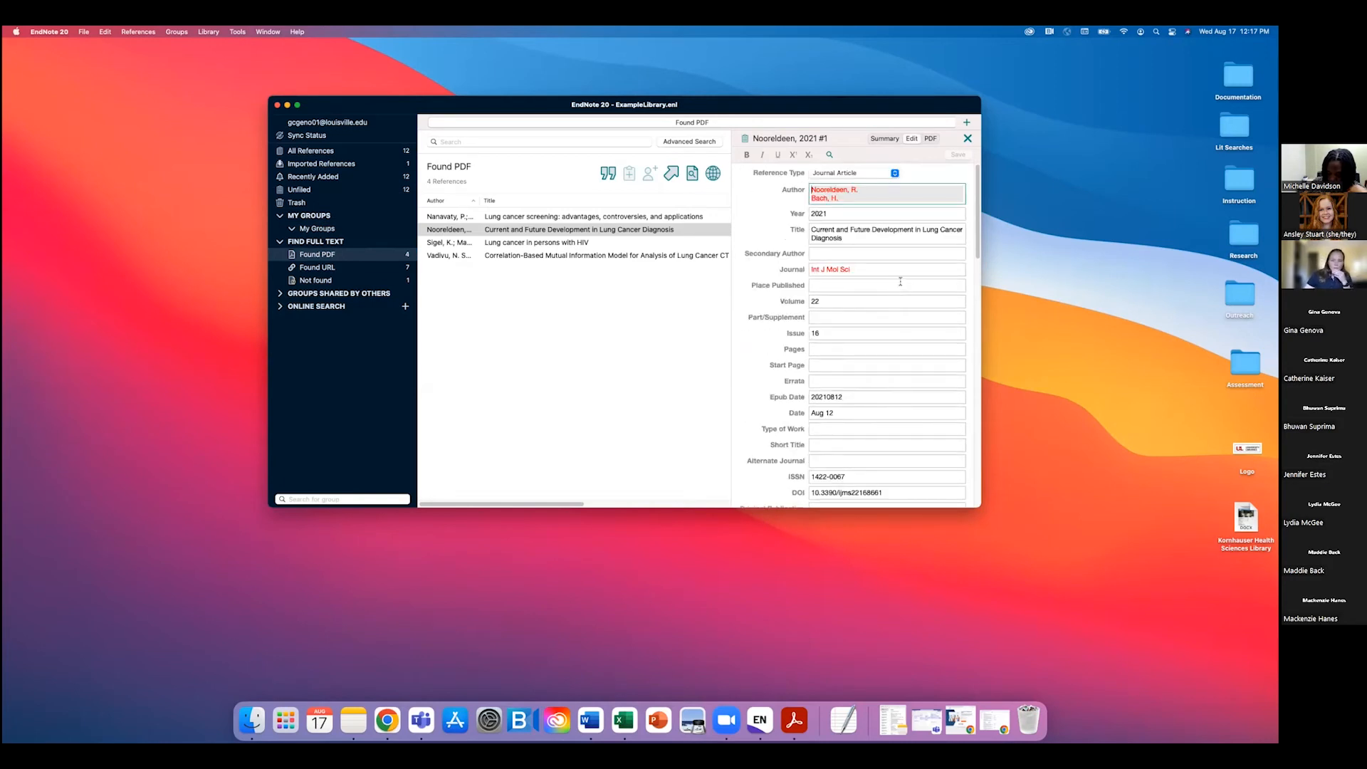
{"action": "left_click_drag", "start_coordinate": [855, 269], "coordinate": [811, 270]}
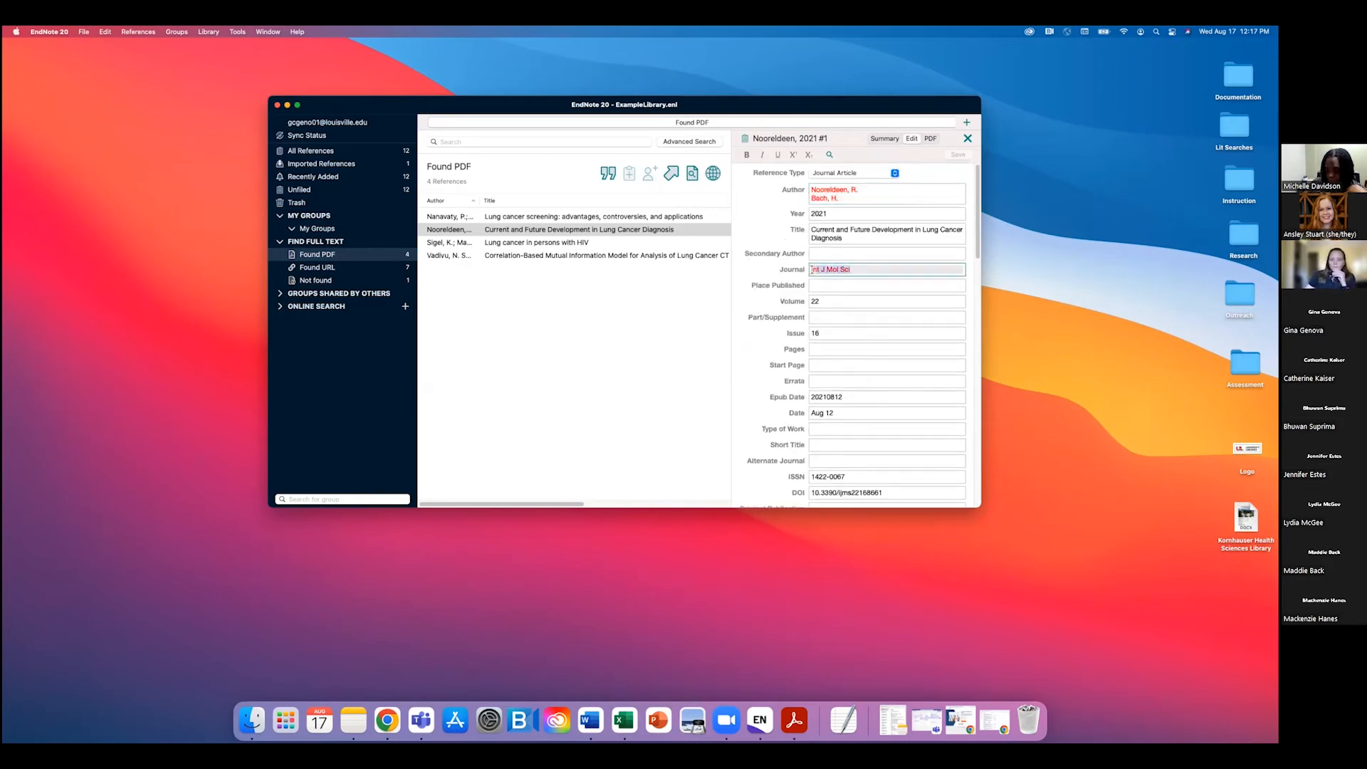
{"action": "left_click", "coordinate": [857, 285]}
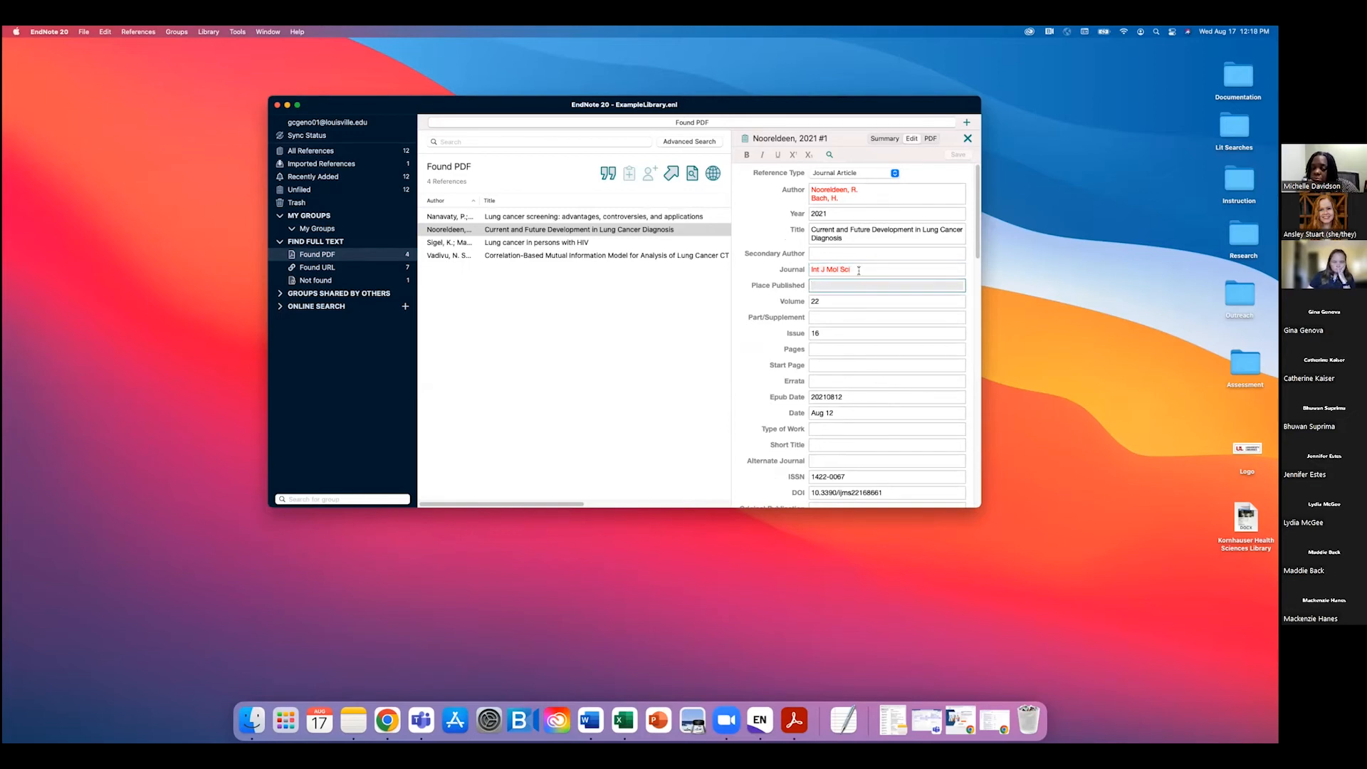
{"action": "left_click", "coordinate": [858, 270]}
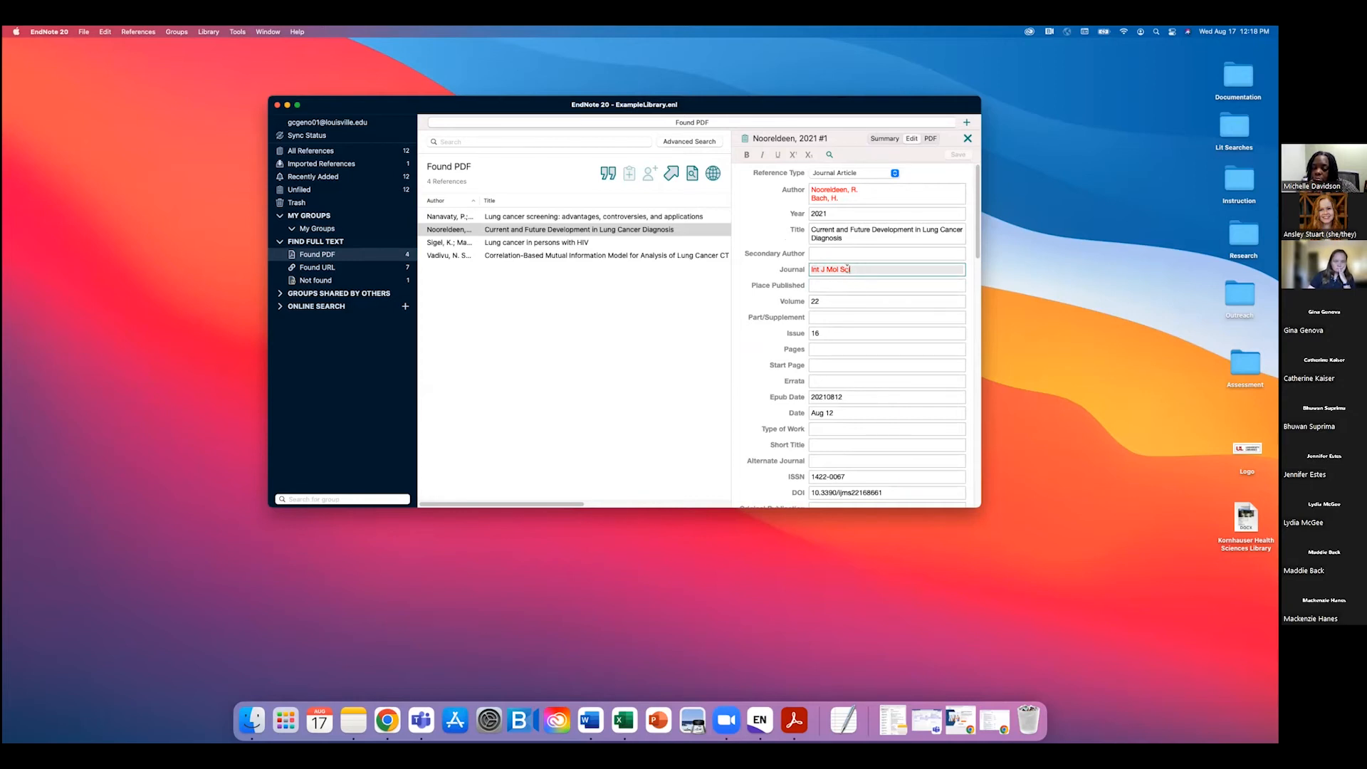
{"action": "left_click", "coordinate": [898, 139]}
{"action": "left_click", "coordinate": [911, 139]}
Step: Show the reference's PDF with its annotation tools and highlight a sentence in the Introduction in yellow
{"action": "left_click", "coordinate": [930, 139]}
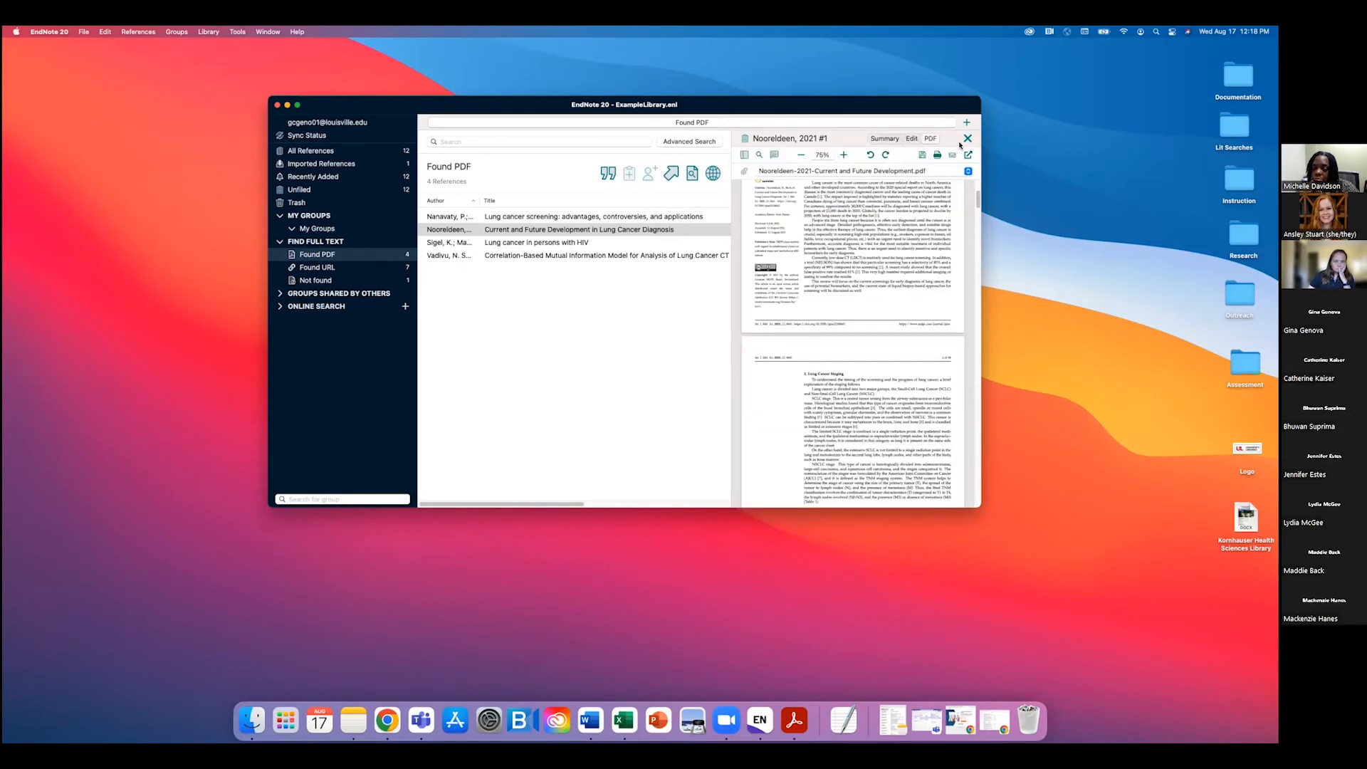
{"action": "scroll", "coordinate": [848, 229], "scroll_direction": "up", "scroll_amount": 2}
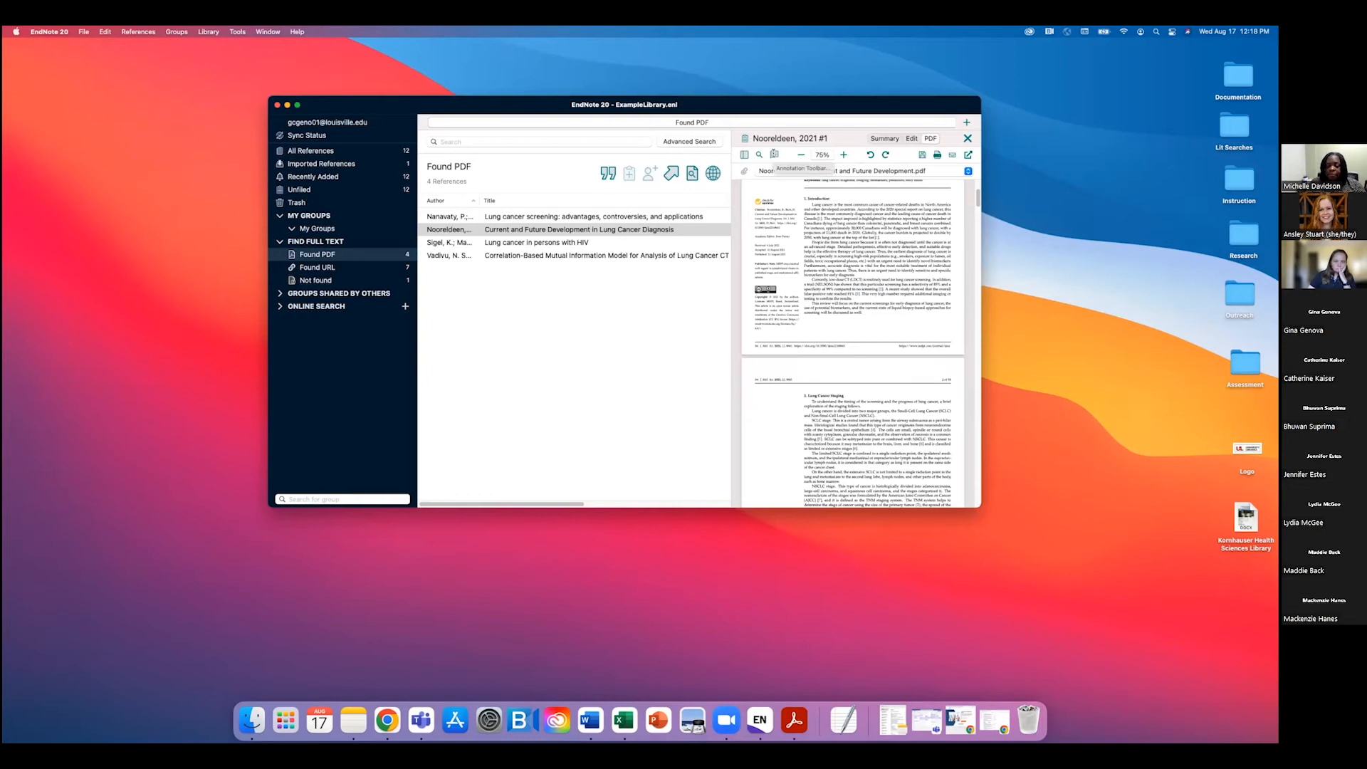
{"action": "left_click", "coordinate": [775, 154]}
{"action": "left_click", "coordinate": [775, 154]}
{"action": "left_click", "coordinate": [776, 155]}
{"action": "left_click", "coordinate": [759, 172]}
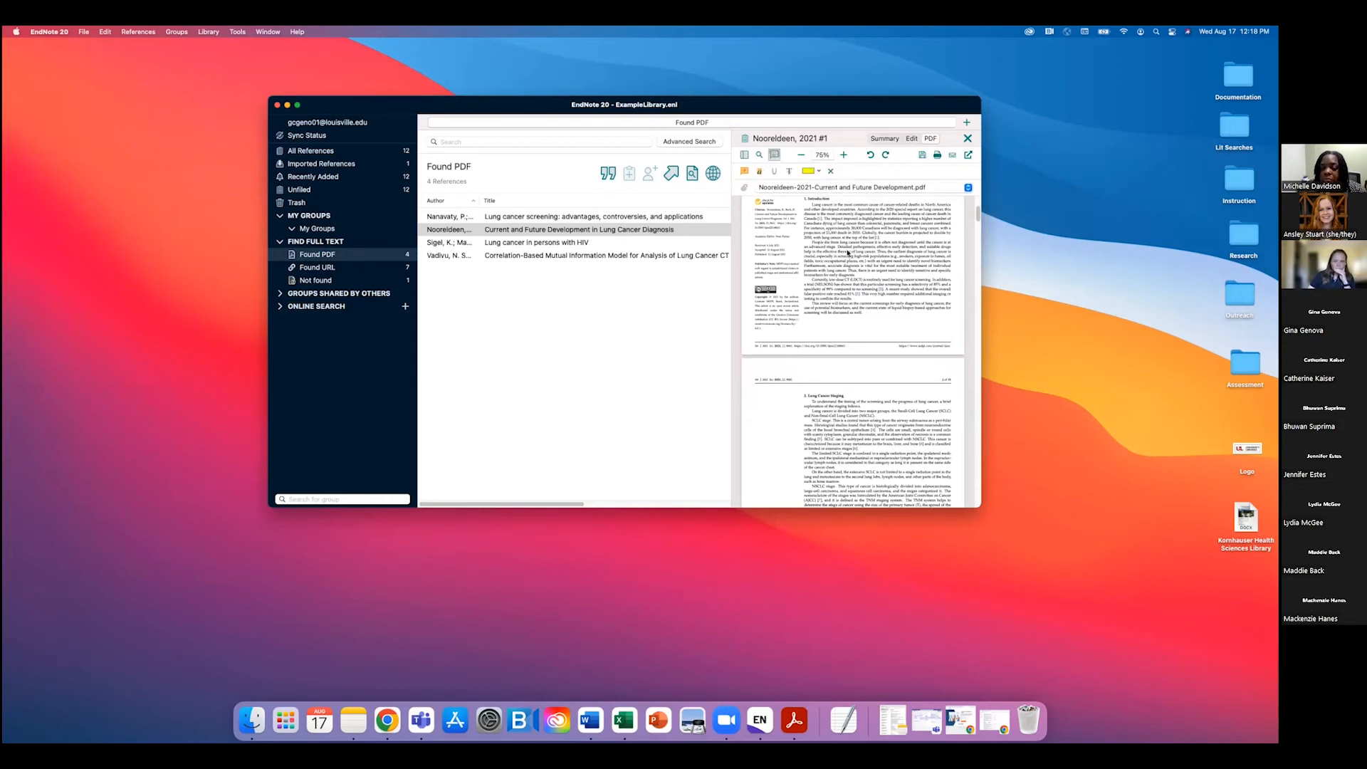
{"action": "left_click_drag", "start_coordinate": [811, 245], "coordinate": [836, 249]}
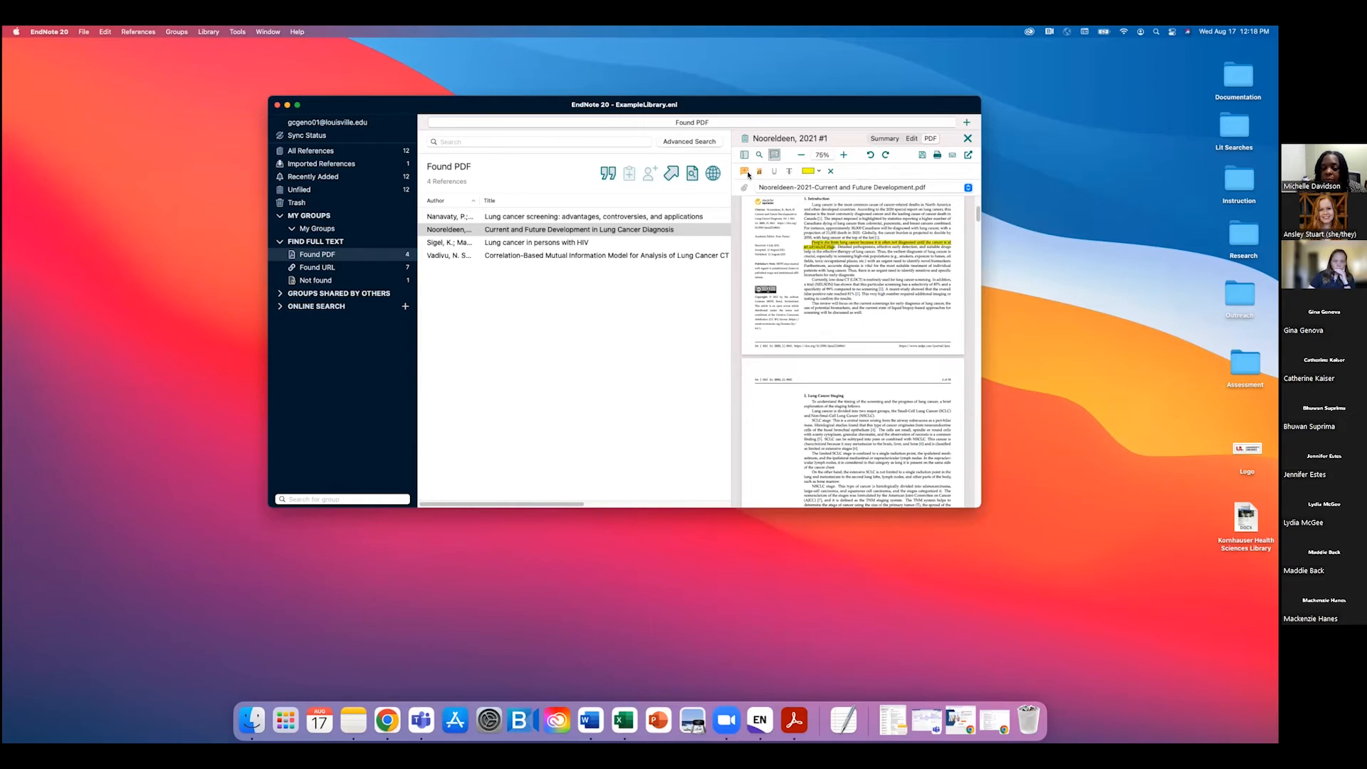
Step: Add a sticky note reading "note" to the last lines of the Introduction and save the changes to the PDF
{"action": "left_click", "coordinate": [917, 288]}
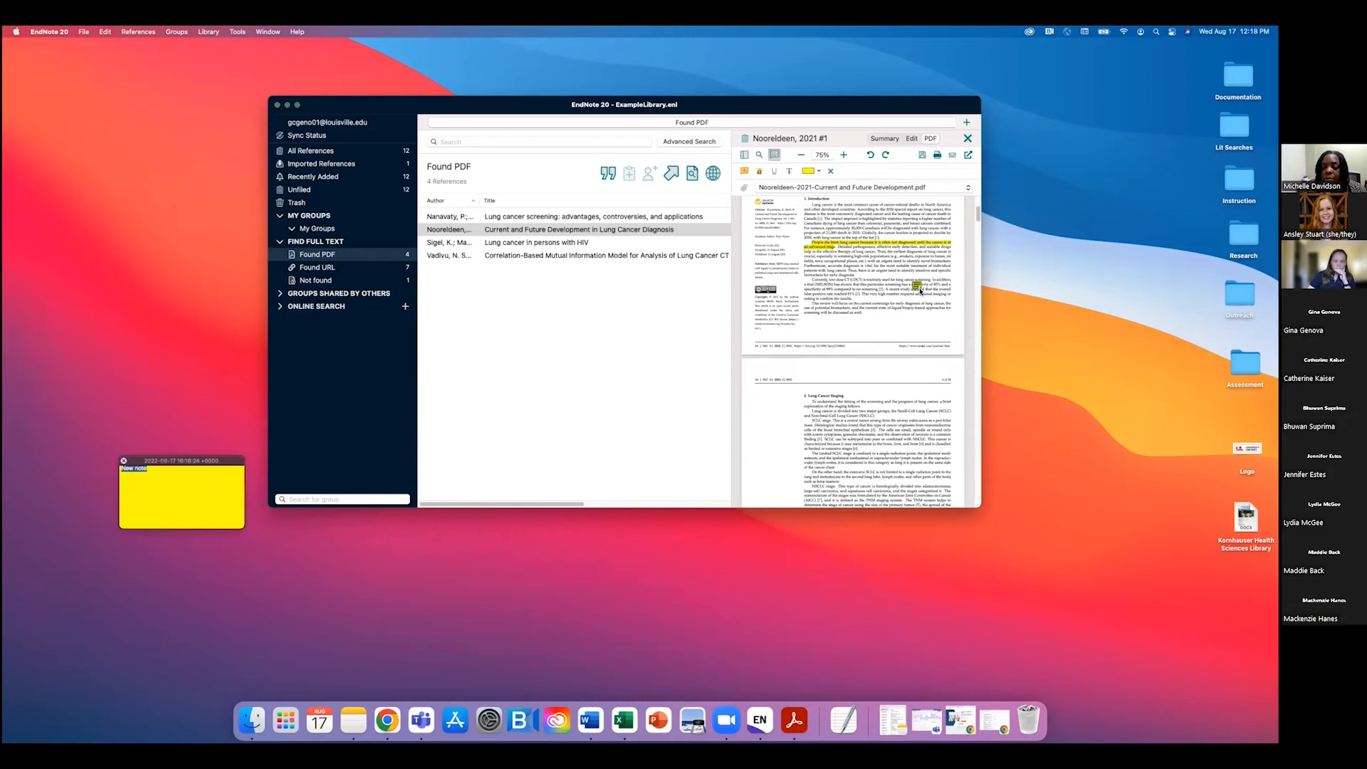
{"action": "type", "text": "note"}
{"action": "key", "text": "super+w"}
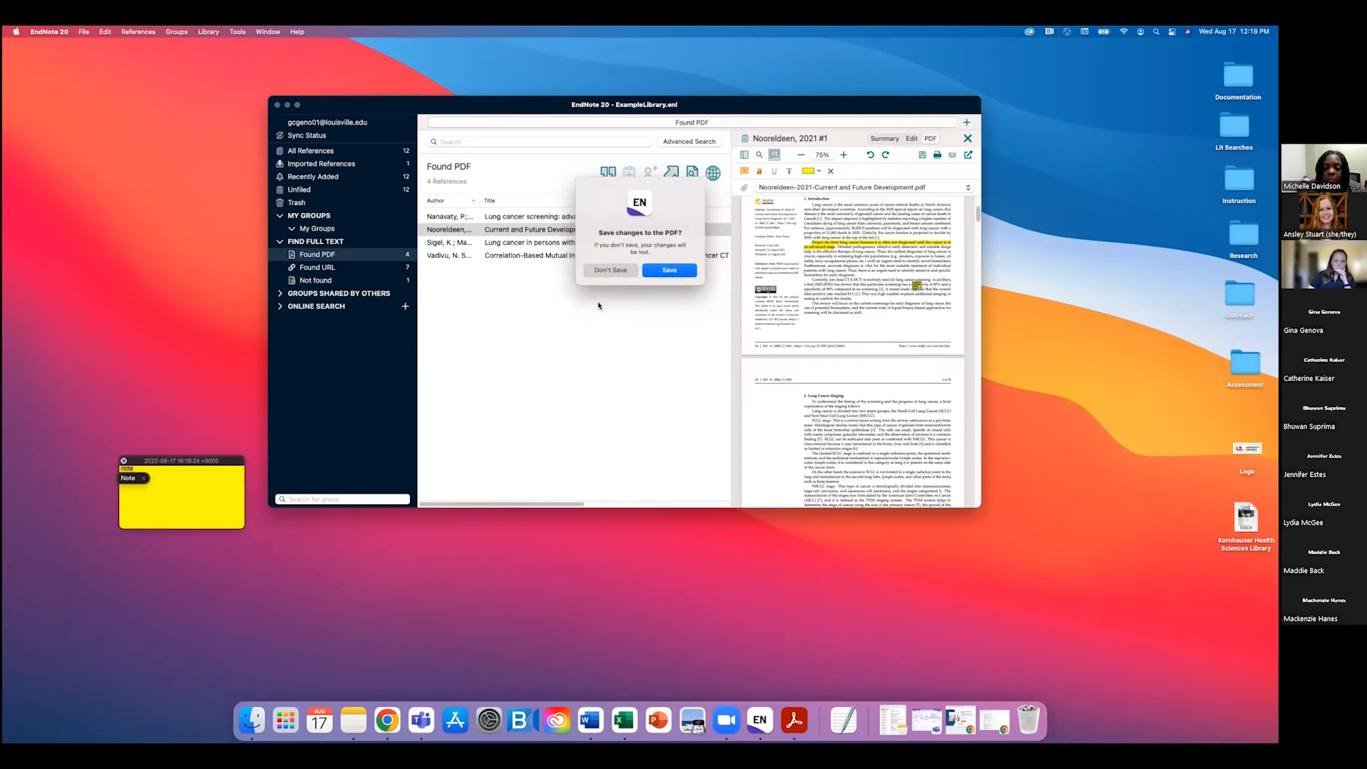
{"action": "left_click", "coordinate": [672, 276]}
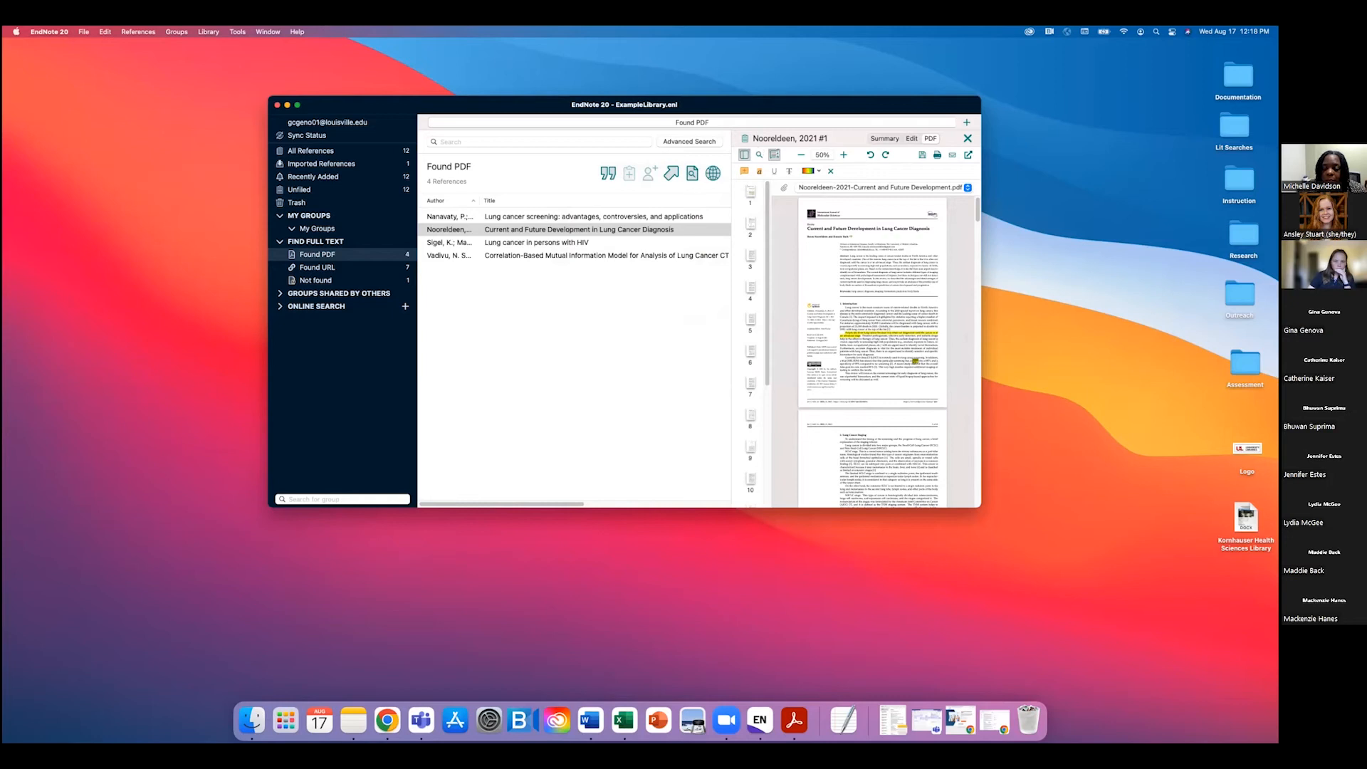
Step: Show all references and view the summary of "Lung Cancer 2020: Epidemiology, Etiology, and Prevention"
{"action": "left_click", "coordinate": [969, 138]}
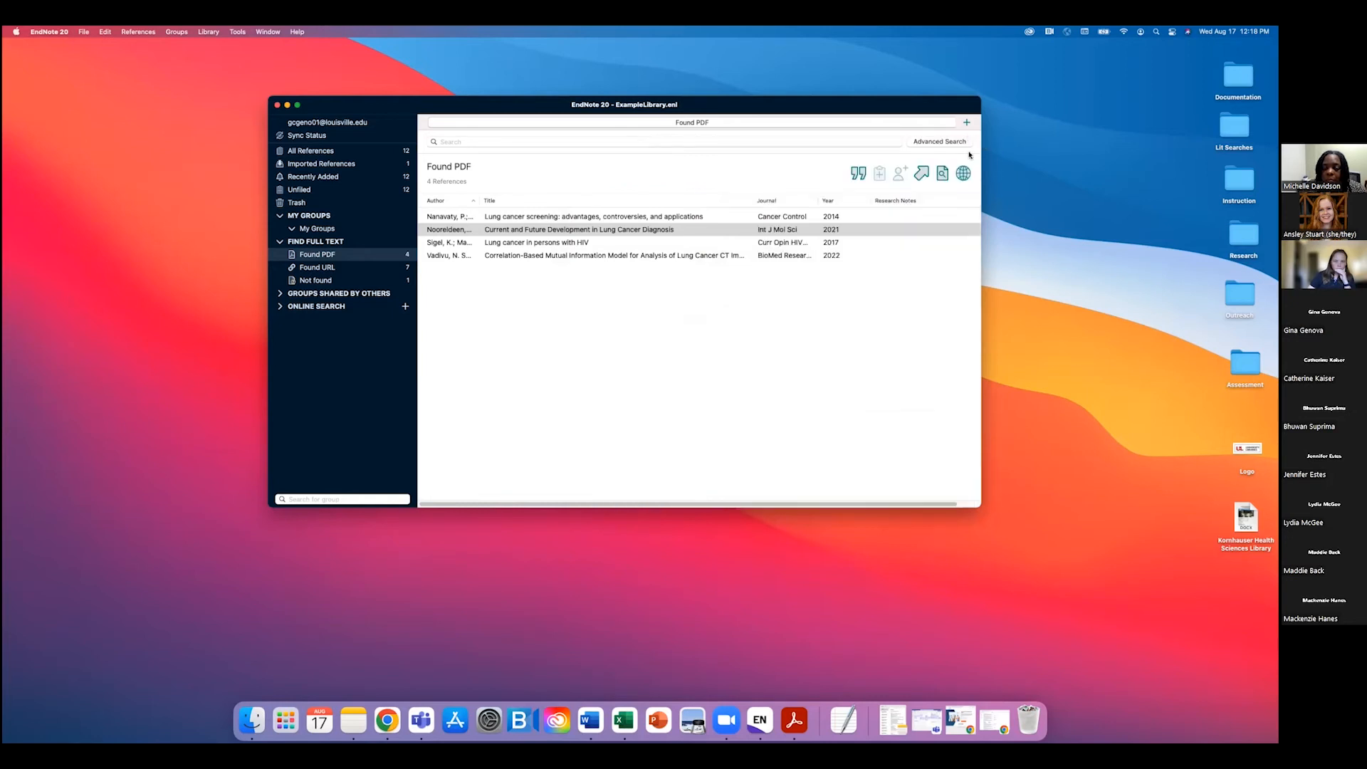
{"action": "left_click", "coordinate": [578, 217]}
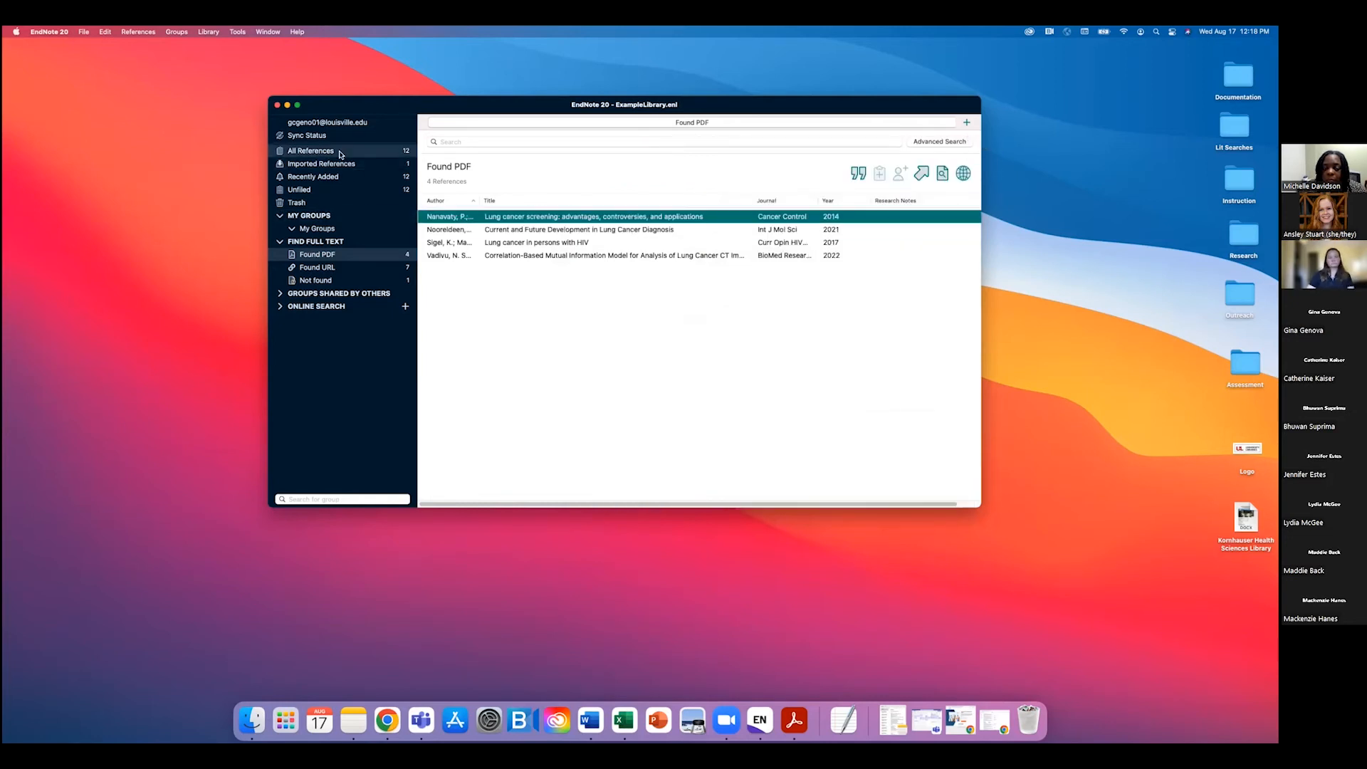
{"action": "left_click", "coordinate": [311, 151]}
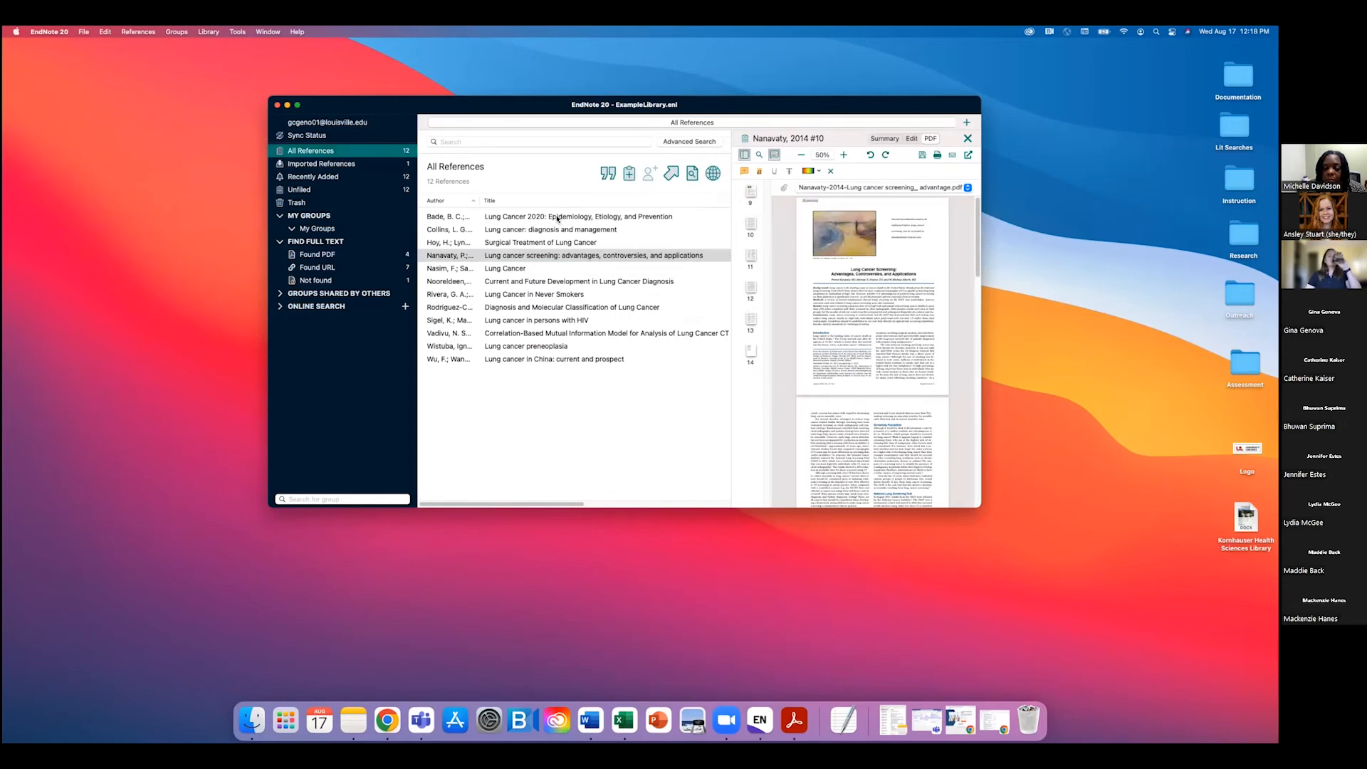
{"action": "left_click", "coordinate": [883, 139]}
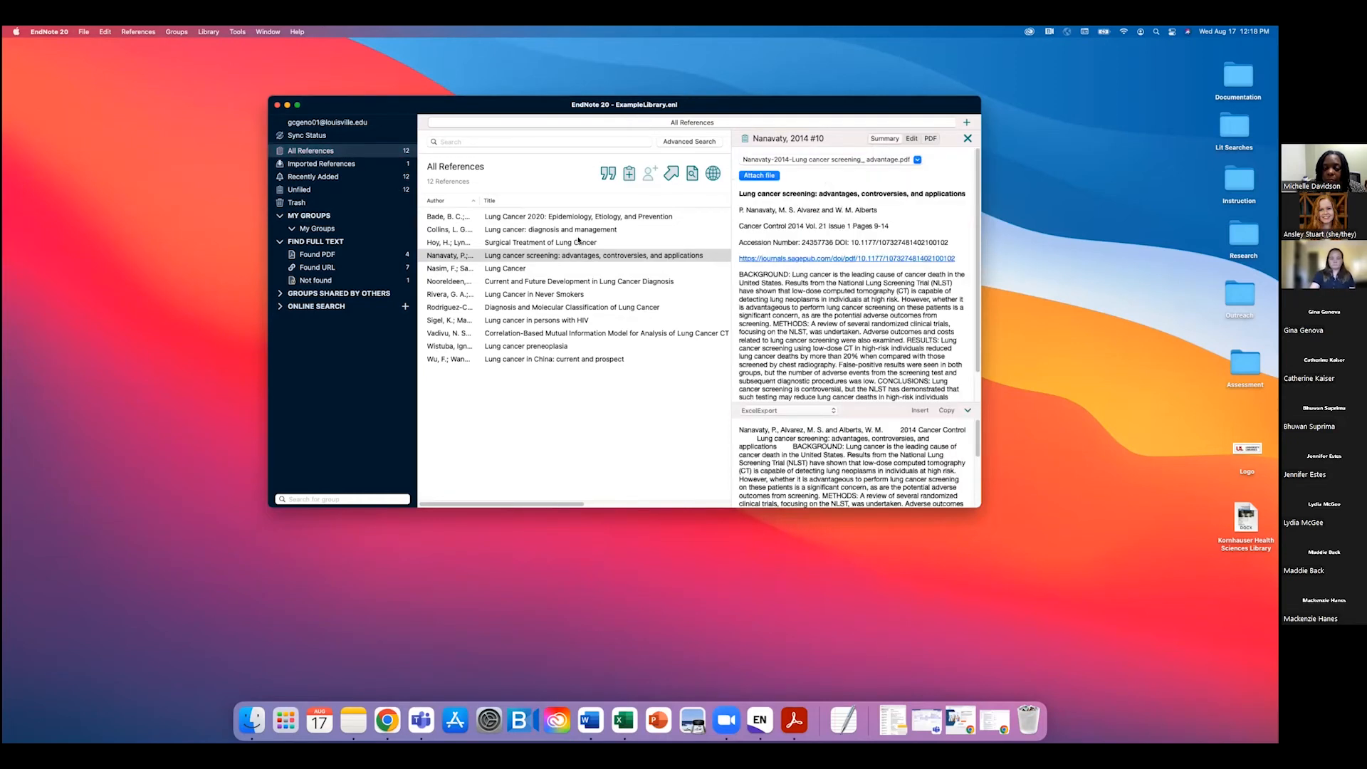
{"action": "left_click", "coordinate": [516, 217]}
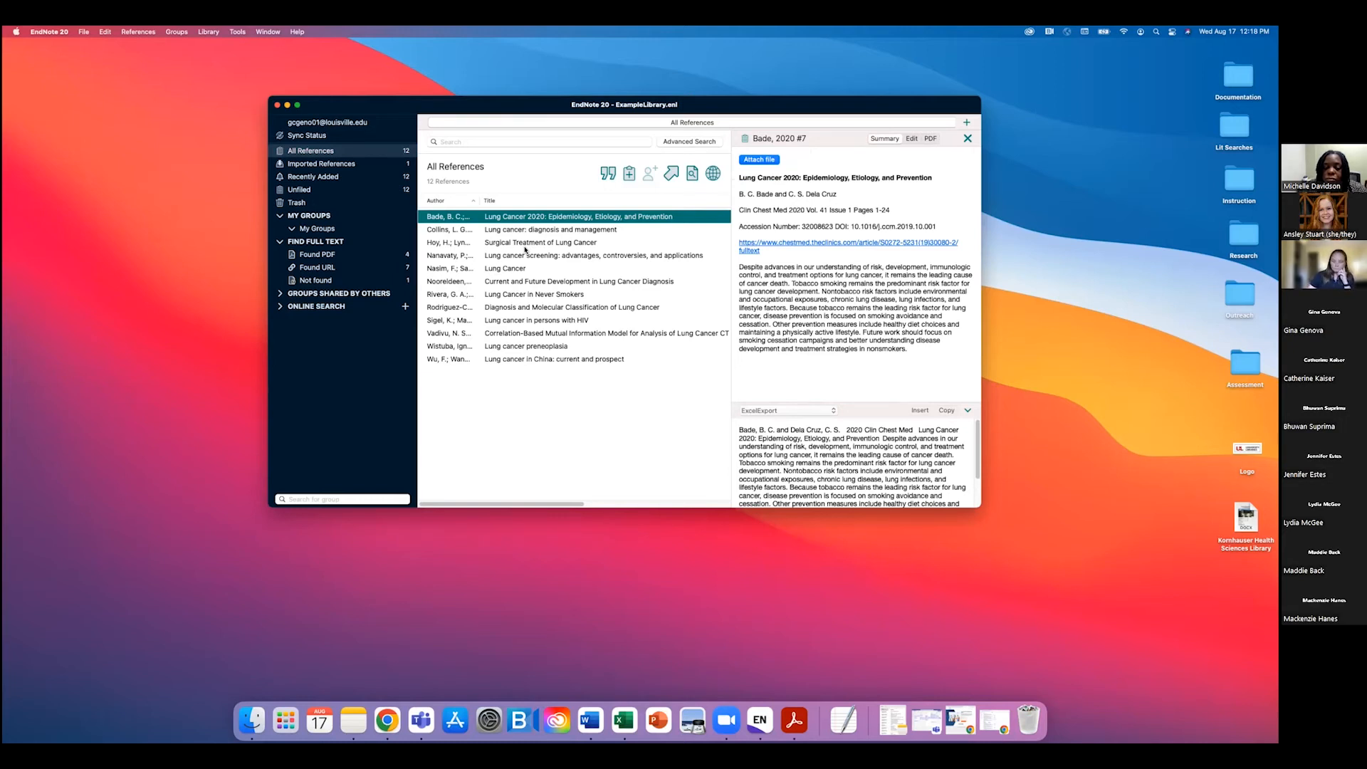
Step: Start a new reference in the library and set its reference type to Book
{"action": "left_click", "coordinate": [629, 174]}
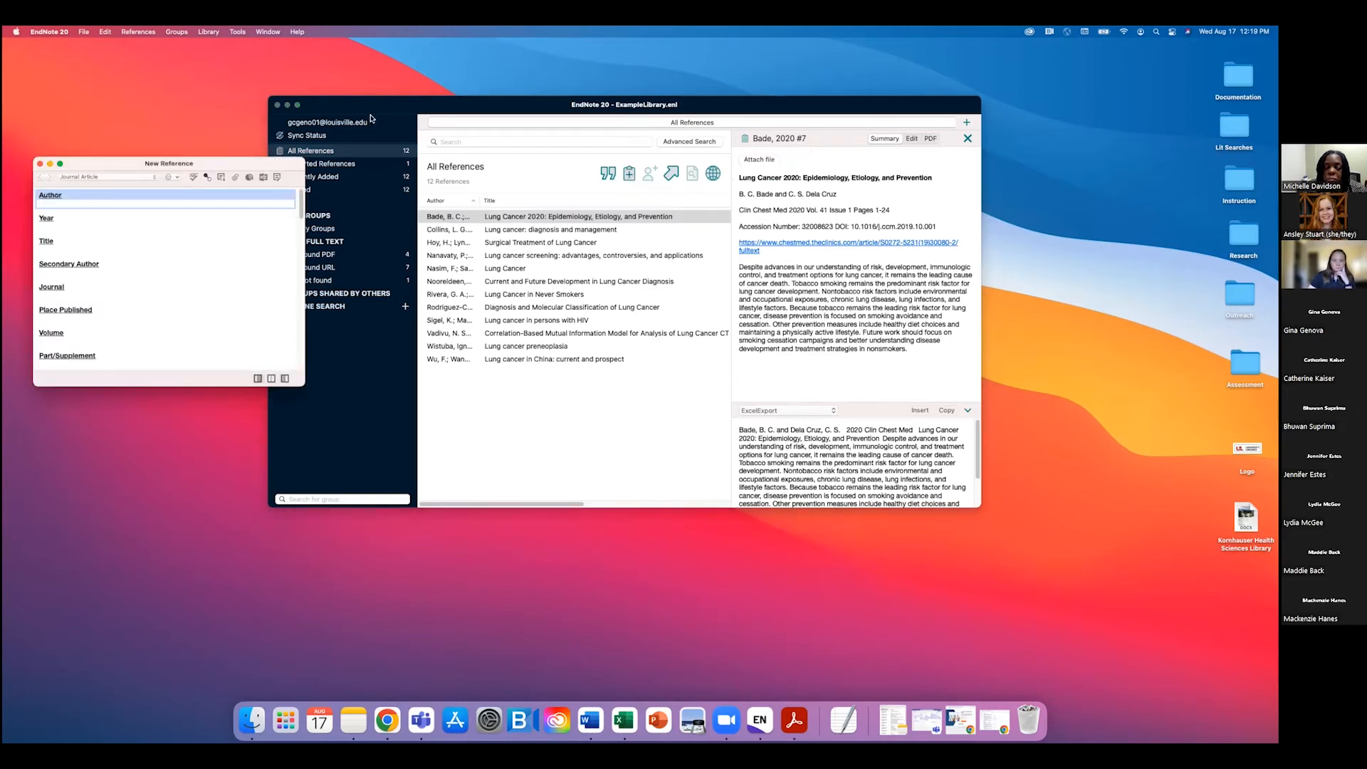
{"action": "left_click", "coordinate": [132, 180]}
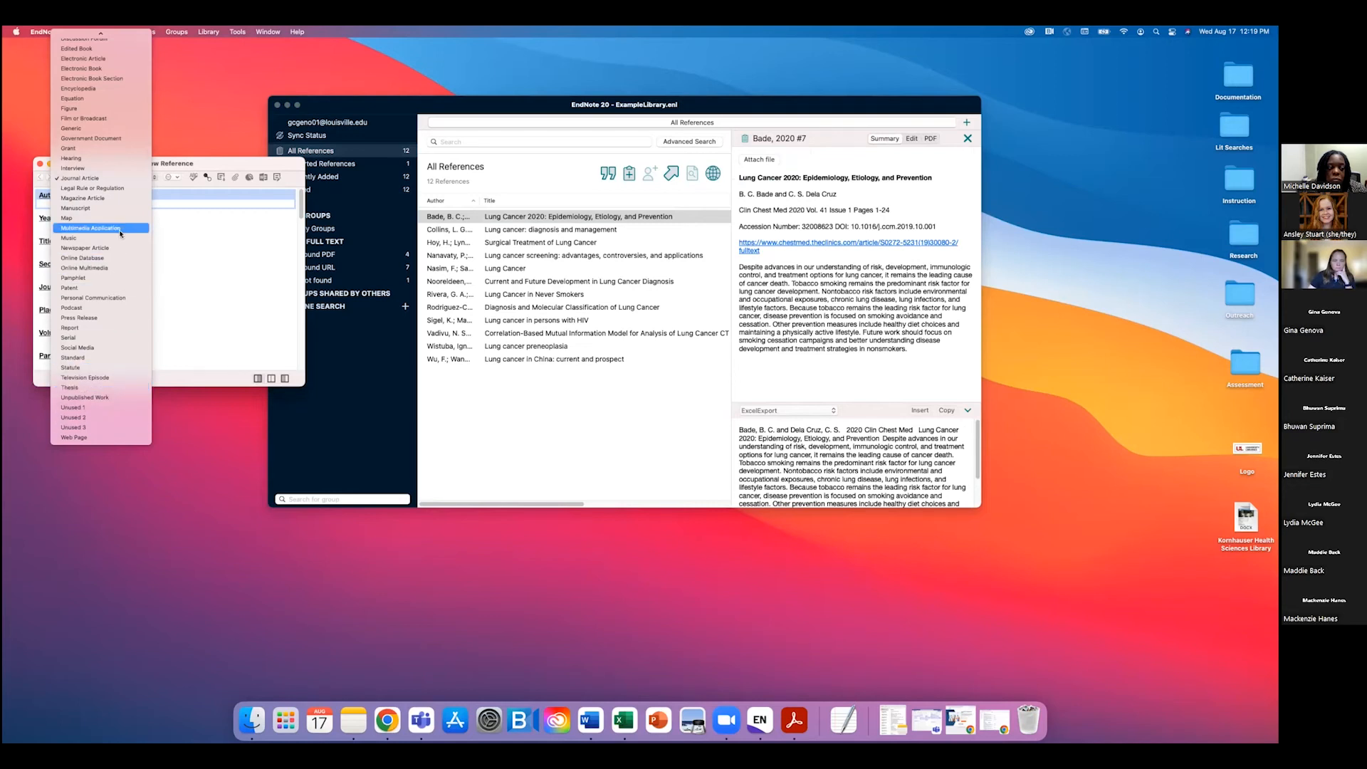
{"action": "scroll", "coordinate": [100, 128], "scroll_direction": "up", "scroll_amount": 8}
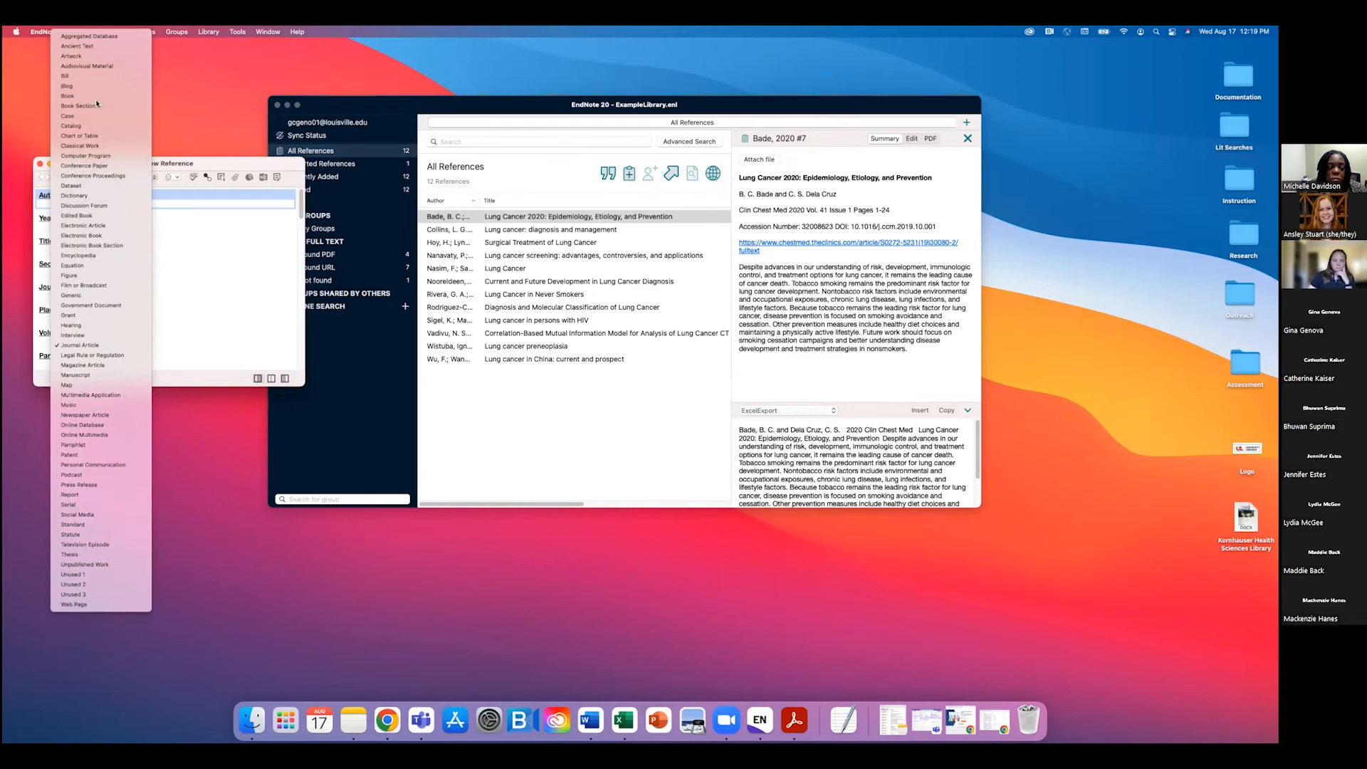
{"action": "left_click", "coordinate": [96, 100]}
Step: Enter the author's name, year 2010 and title "A Book" in the new reference, then save and close it
{"action": "type", "text": "Smith, John"}
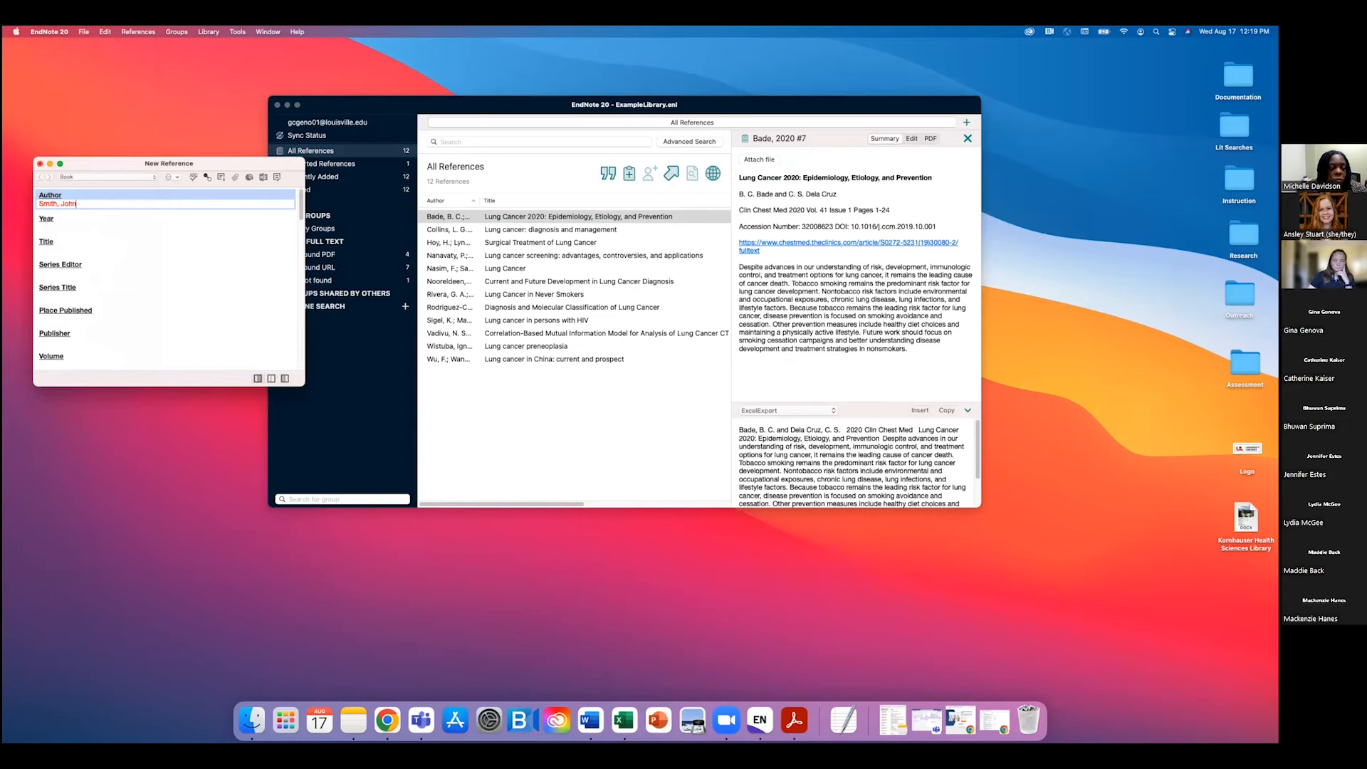
{"action": "key", "text": "Tab"}
{"action": "type", "text": "2010"}
{"action": "key", "text": "Tab"}
{"action": "type", "text": "A Book"}
{"action": "key", "text": "super+s"}
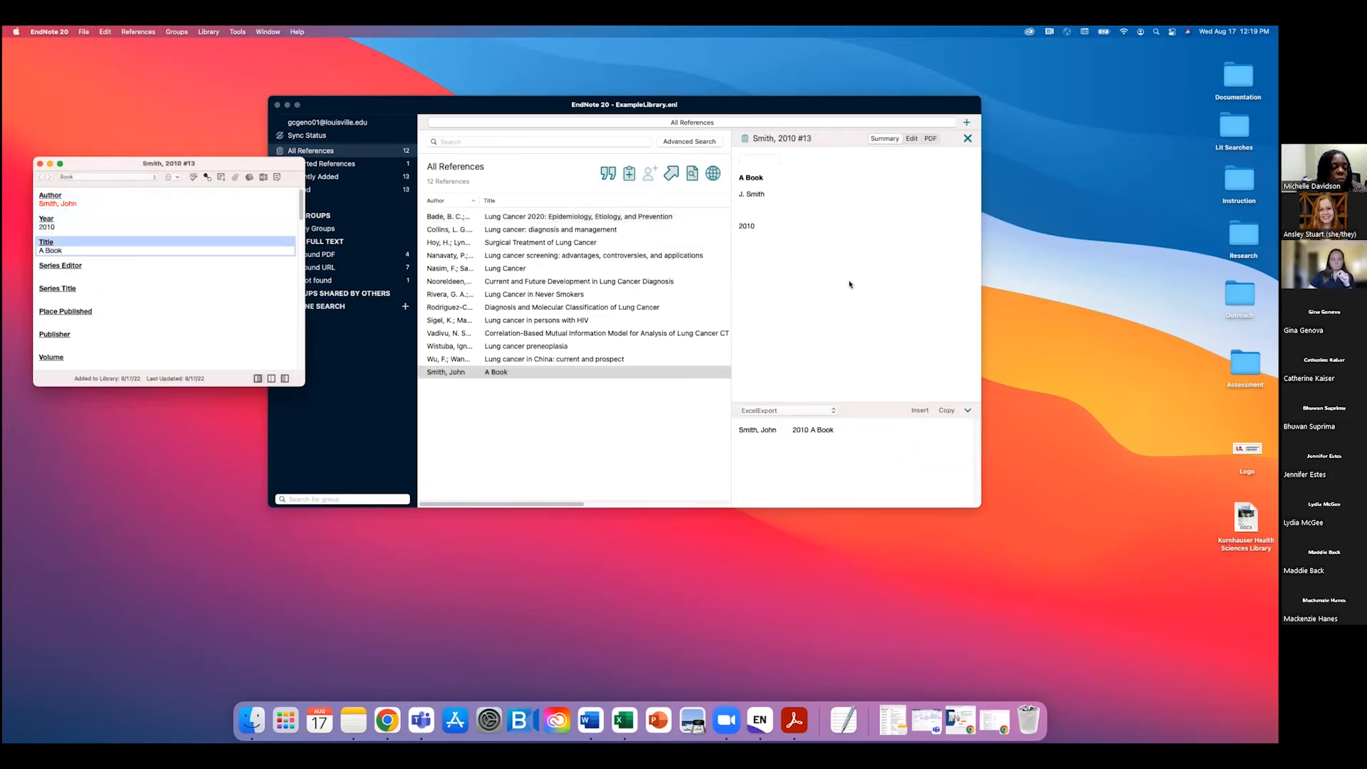
{"action": "left_click", "coordinate": [40, 164]}
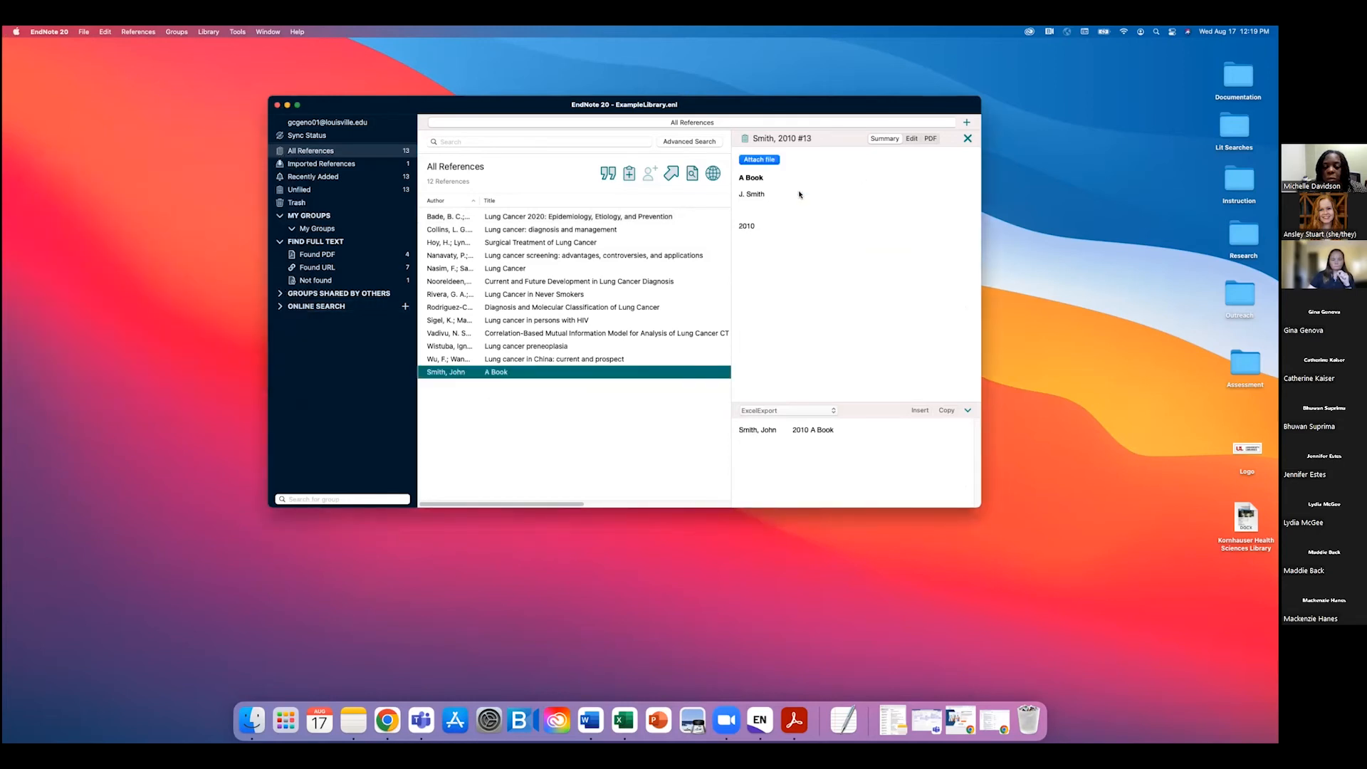
Step: Review the file attachment option and editable fields of "A Book", then reselect "Lung Cancer 2020: Epidemiology, Etiology, and Prevention"
{"action": "left_click", "coordinate": [759, 161]}
{"action": "key", "text": "Escape"}
{"action": "left_click", "coordinate": [911, 138]}
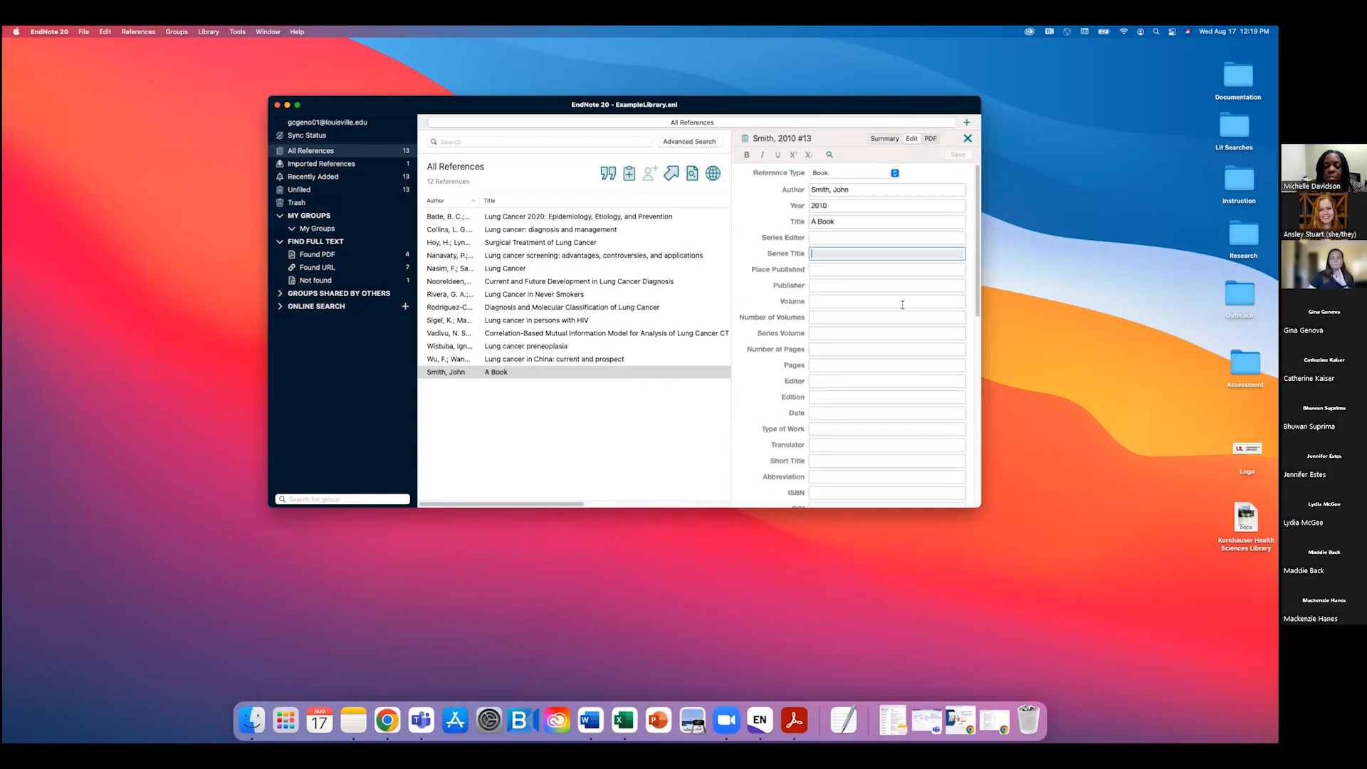
{"action": "scroll", "coordinate": [874, 203], "scroll_direction": "down", "scroll_amount": 5}
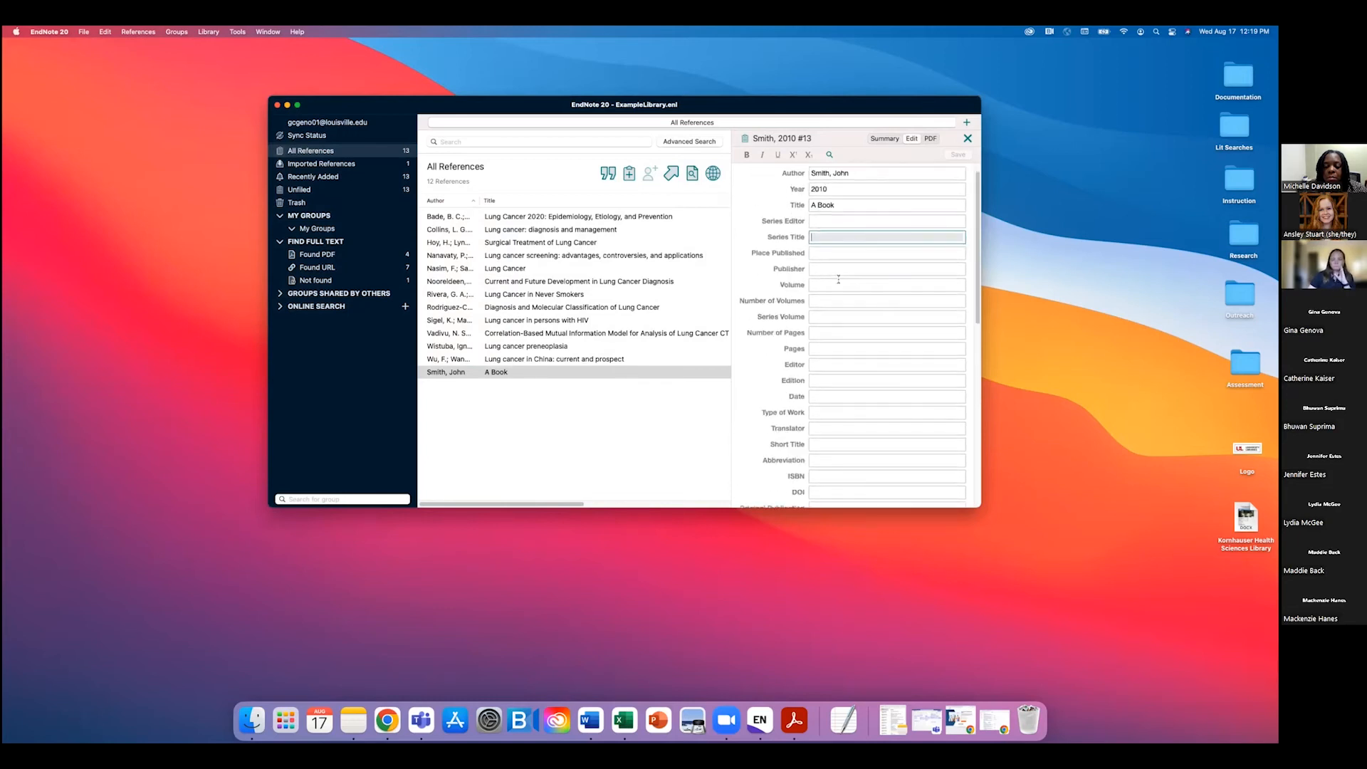
{"action": "left_click", "coordinate": [884, 138]}
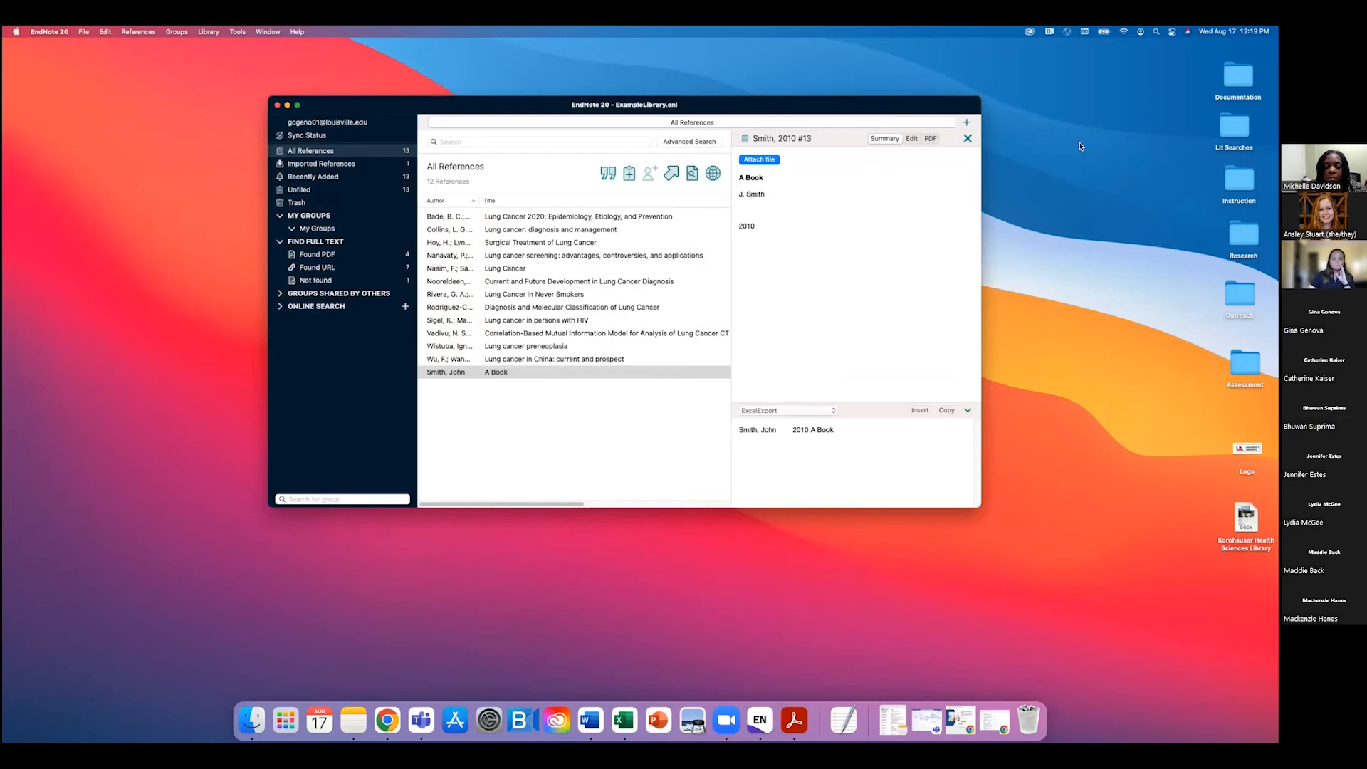
{"action": "left_click", "coordinate": [547, 219]}
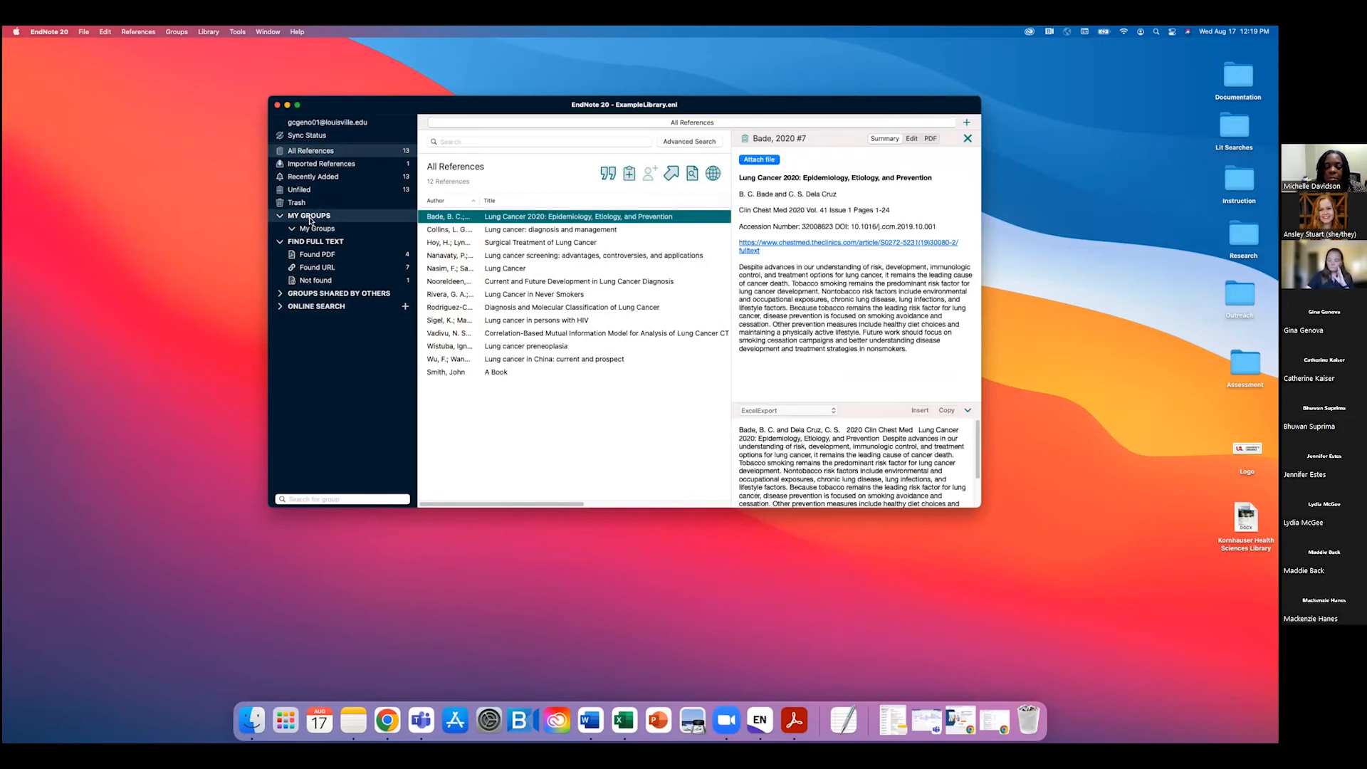
{"action": "left_click", "coordinate": [310, 217]}
{"action": "right_click", "coordinate": [314, 217]}
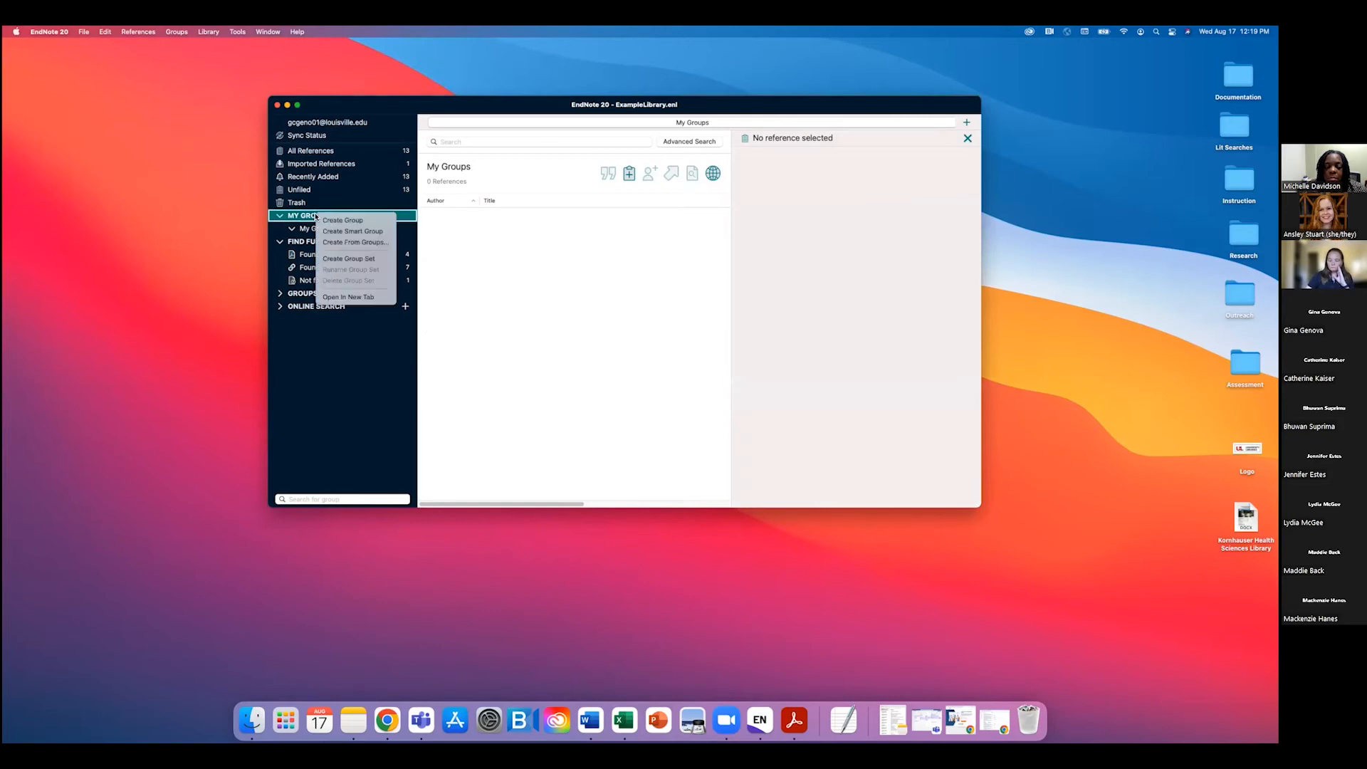
{"action": "left_click", "coordinate": [311, 217]}
{"action": "right_click", "coordinate": [309, 218]}
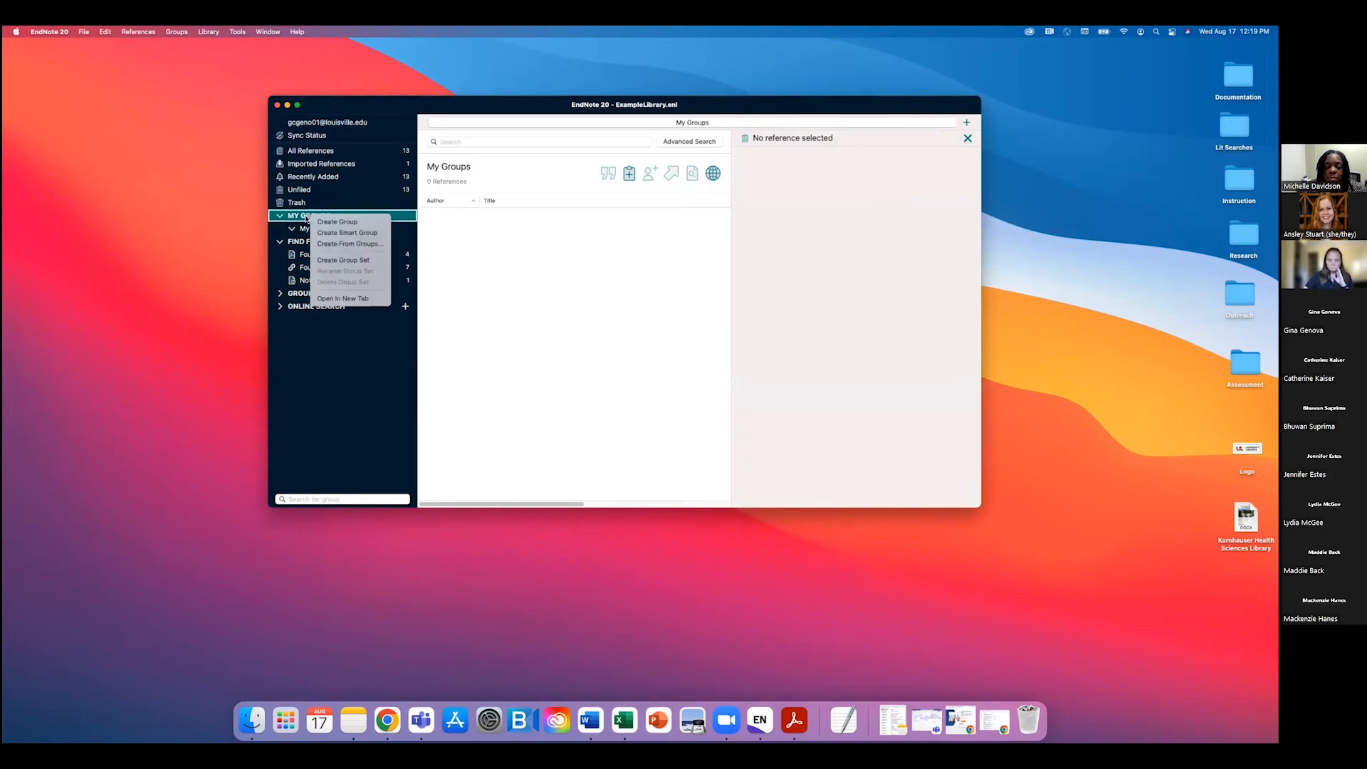
{"action": "left_click", "coordinate": [305, 218]}
{"action": "left_click", "coordinate": [177, 31]}
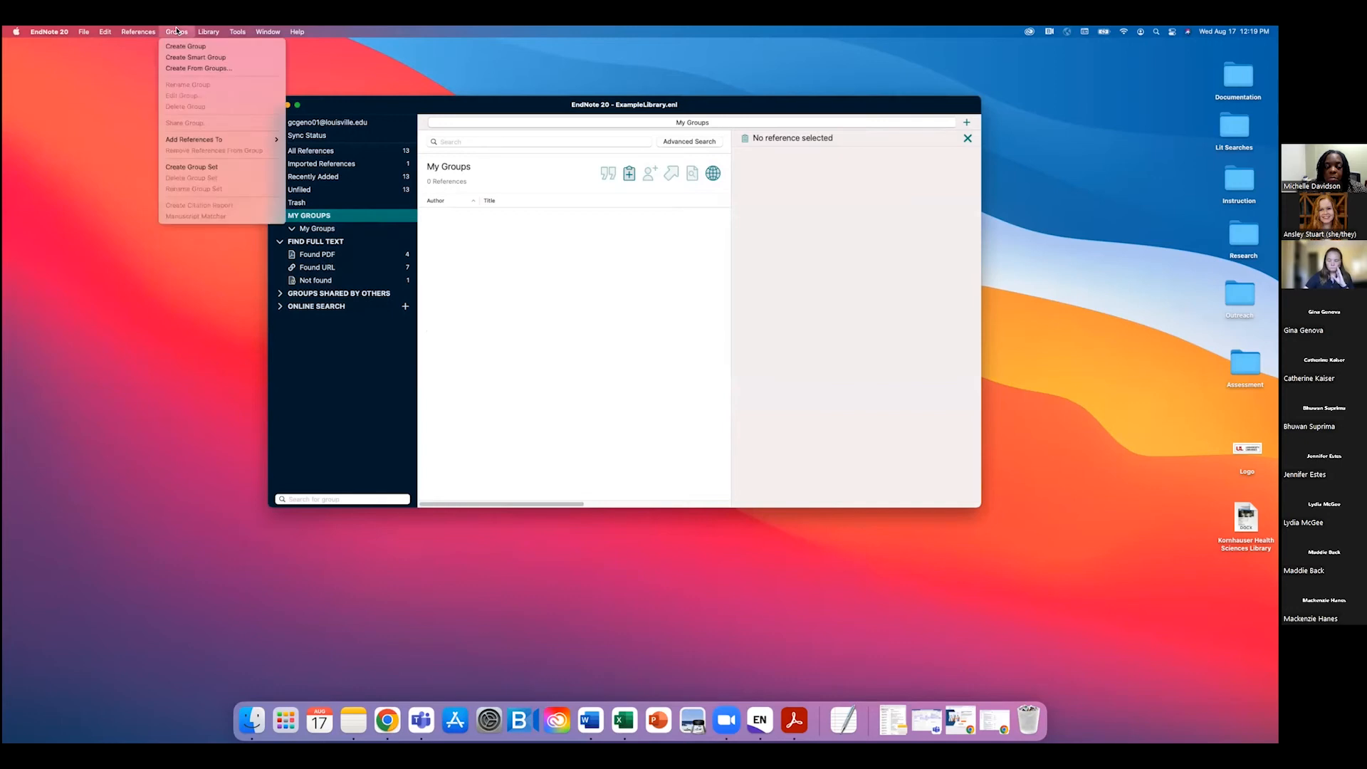
{"action": "left_click", "coordinate": [177, 31]}
Step: Create two groups named "Group 1" and "Group 2" under My Groups and show all references
{"action": "right_click", "coordinate": [318, 216]}
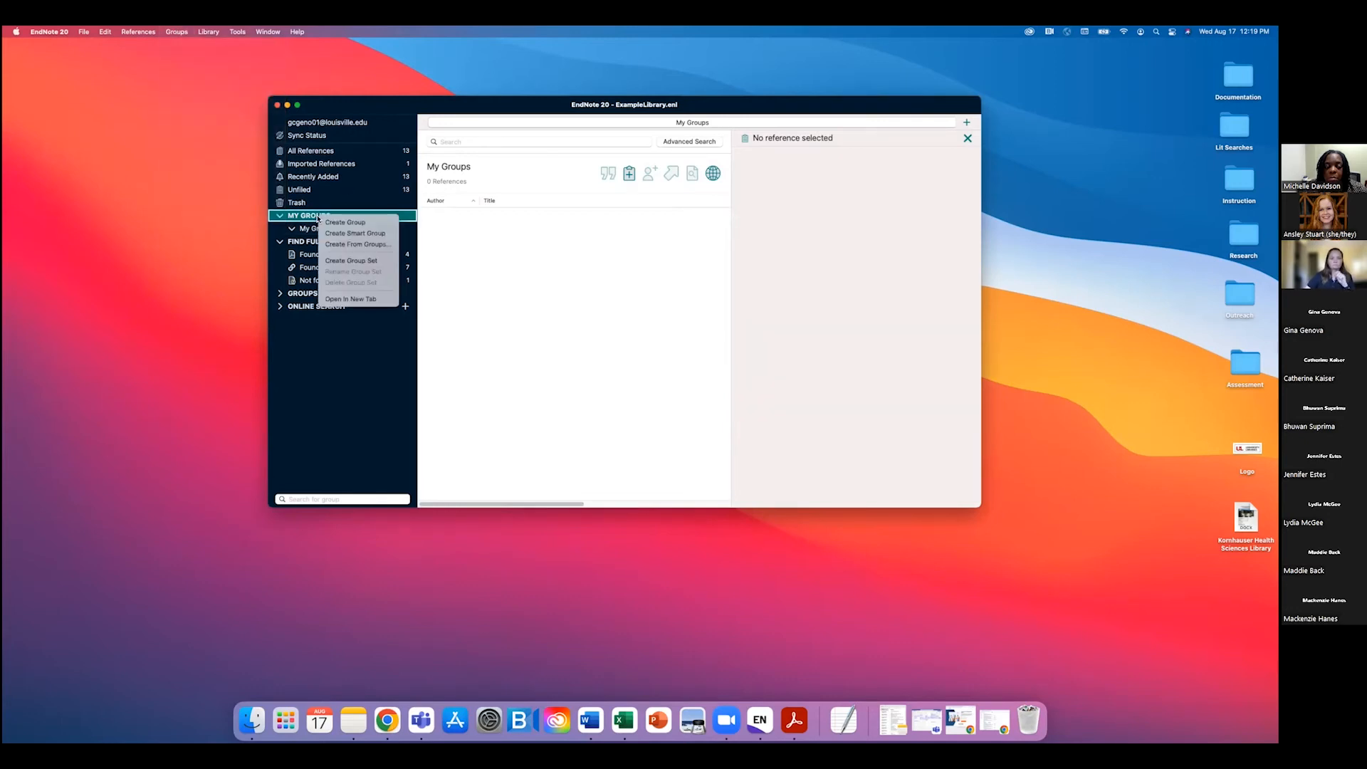
{"action": "left_click", "coordinate": [340, 228]}
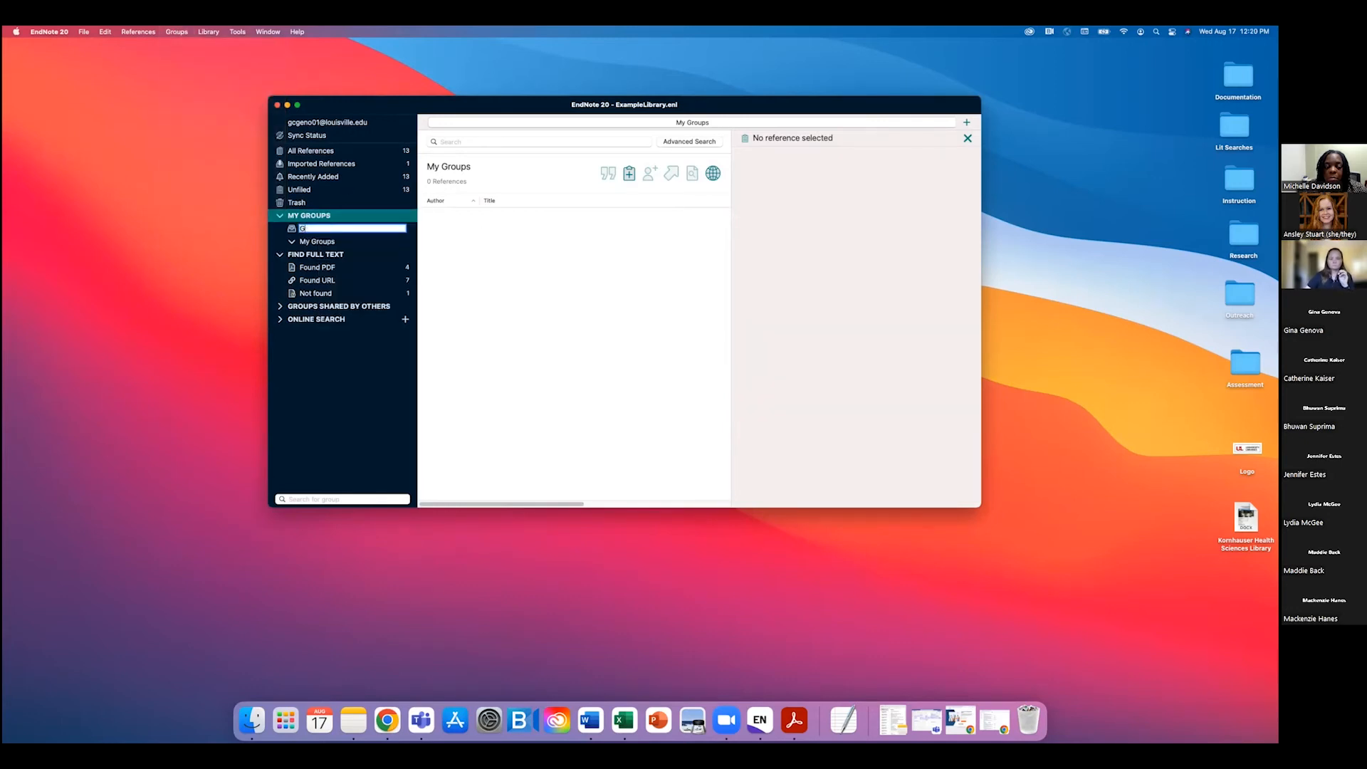
{"action": "right_click", "coordinate": [336, 217]}
{"action": "left_click", "coordinate": [360, 222]}
{"action": "type", "text": "Gr"}
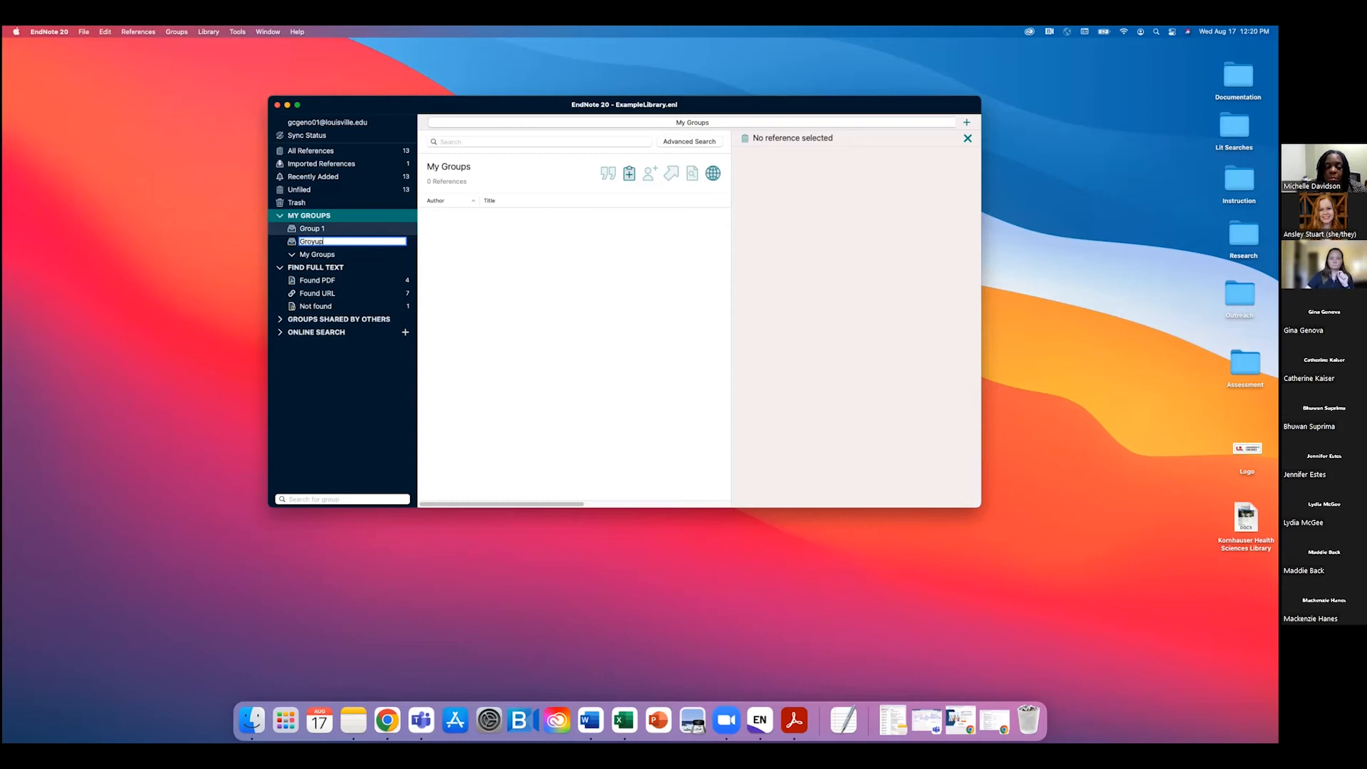
{"action": "type", "text": "oup 2"}
{"action": "left_click", "coordinate": [331, 153]}
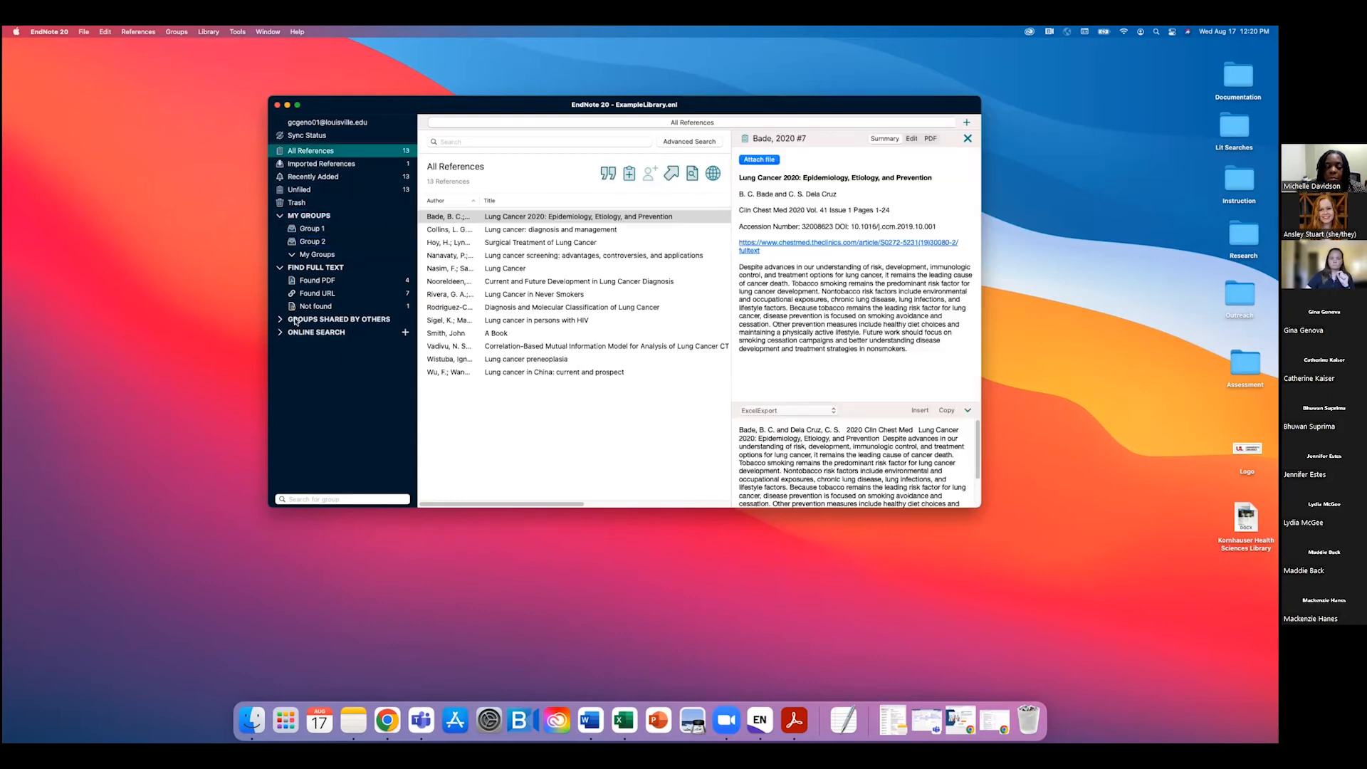
Step: Add "Lung Cancer 2020: Epidemiology, Etiology, and Prevention" to Group 1 and "Lung cancer: diagnosis and management" to Group 2
{"action": "left_click", "coordinate": [532, 217]}
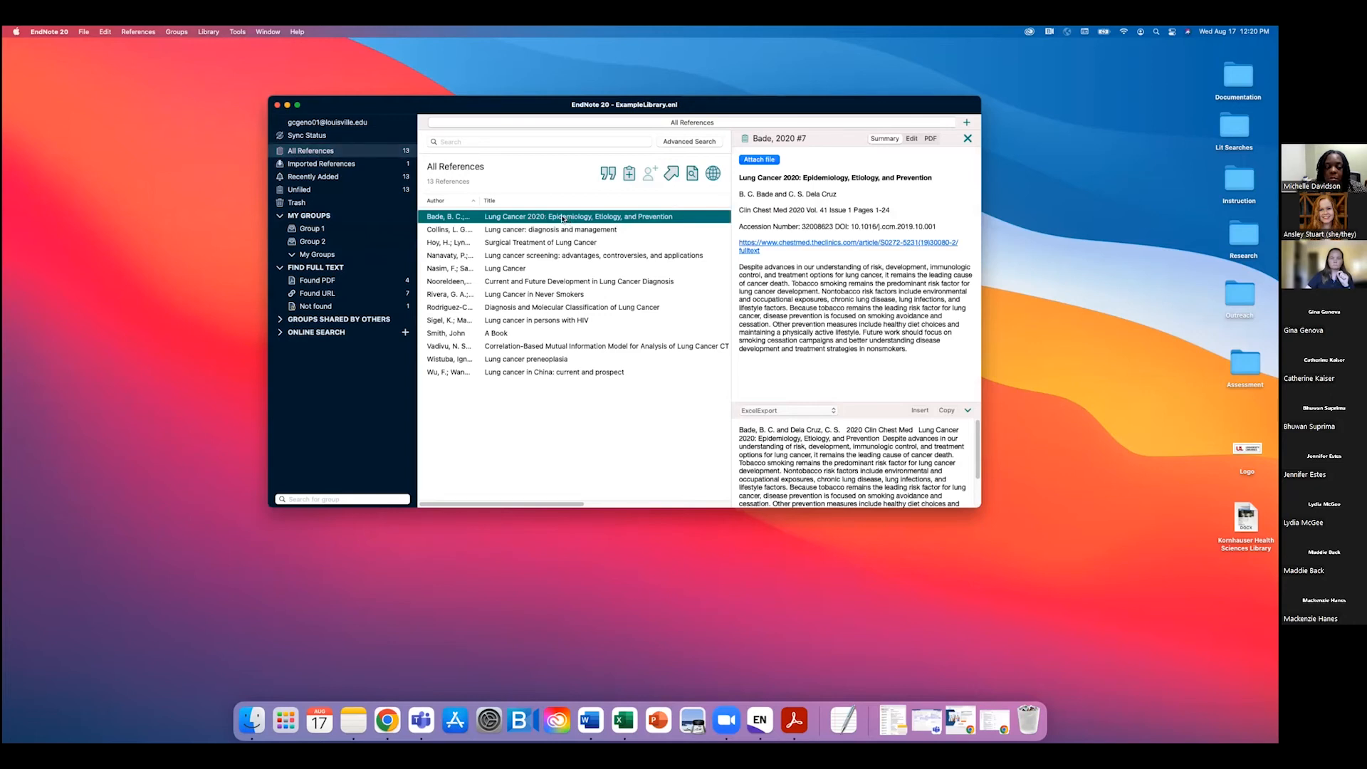
{"action": "left_click_drag", "start_coordinate": [563, 219], "coordinate": [333, 231]}
{"action": "left_click", "coordinate": [515, 230]}
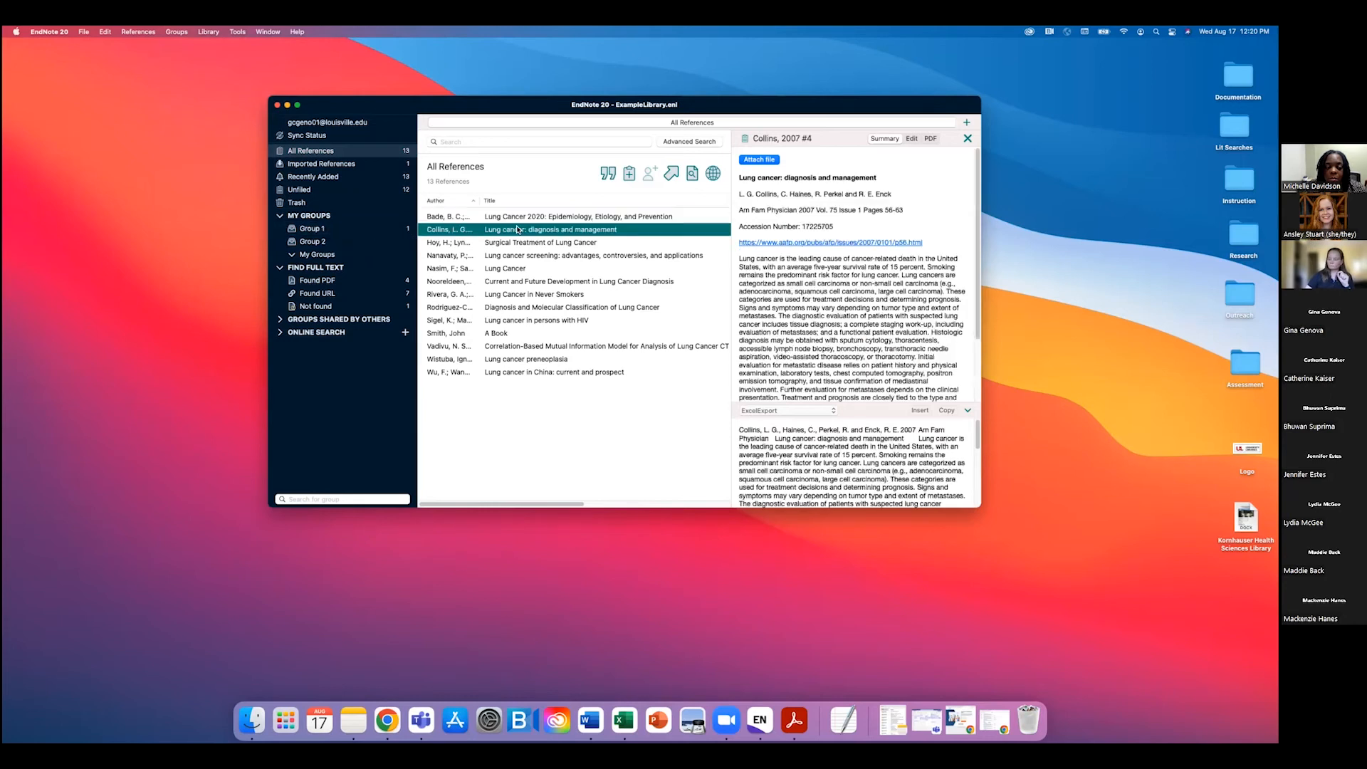
{"action": "right_click", "coordinate": [543, 231]}
{"action": "mouse_move", "coordinate": [619, 305]}
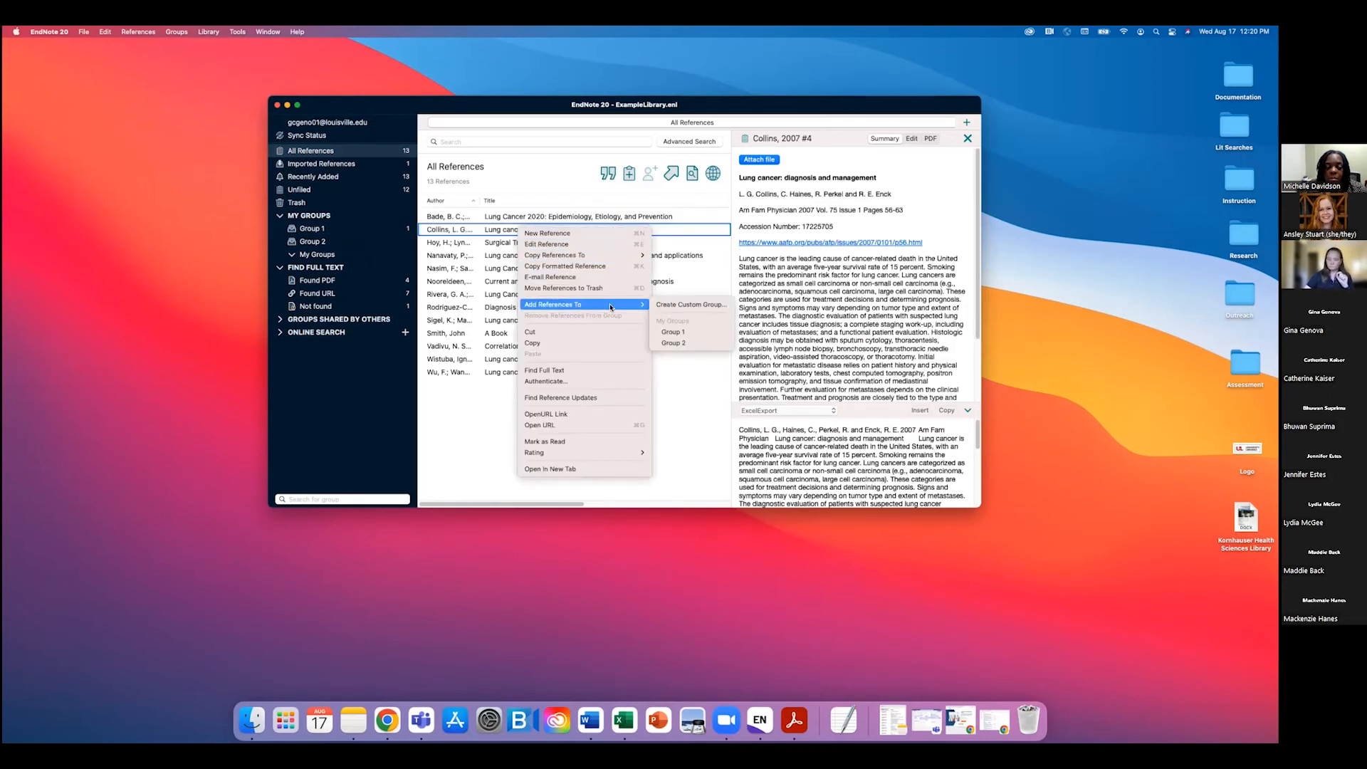
{"action": "left_click", "coordinate": [686, 345]}
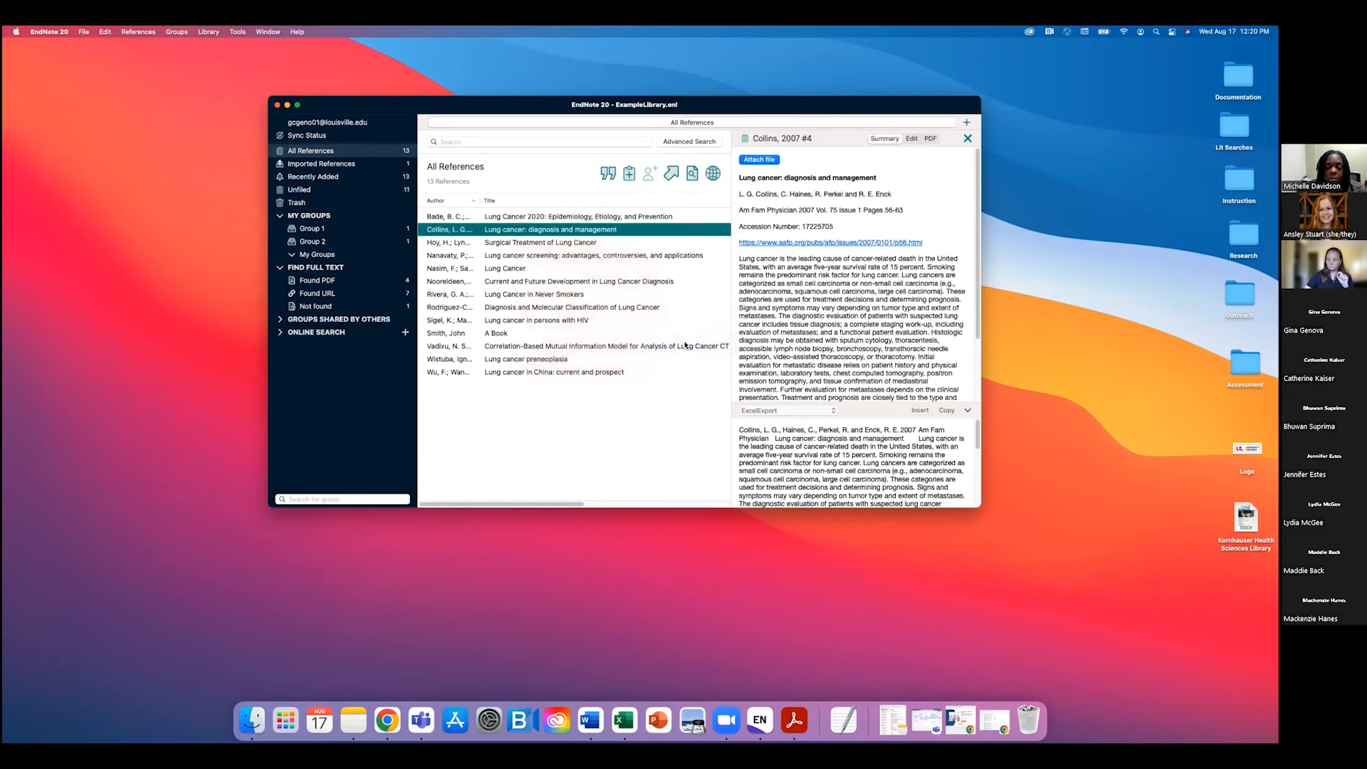
Step: Create a group set named "Important" under My Groups
{"action": "right_click", "coordinate": [306, 216]}
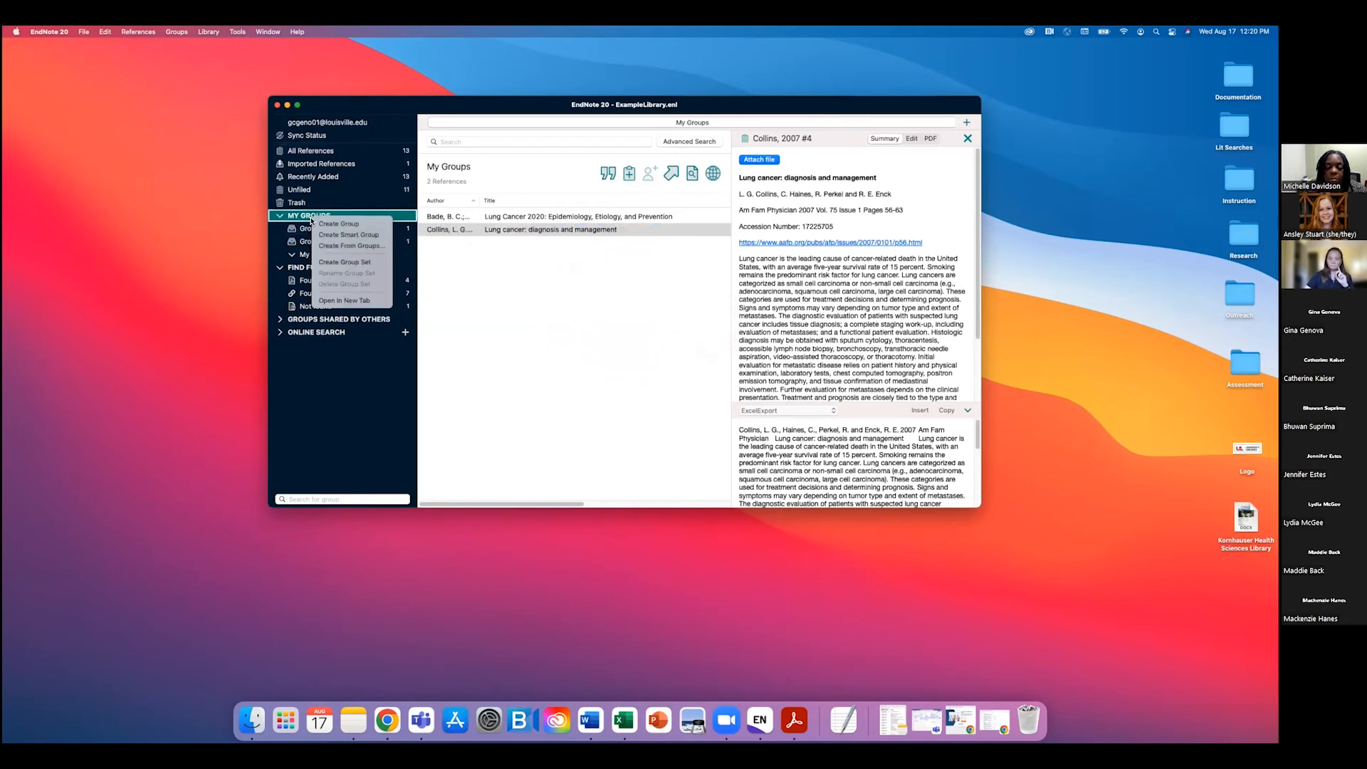
{"action": "left_click", "coordinate": [343, 267]}
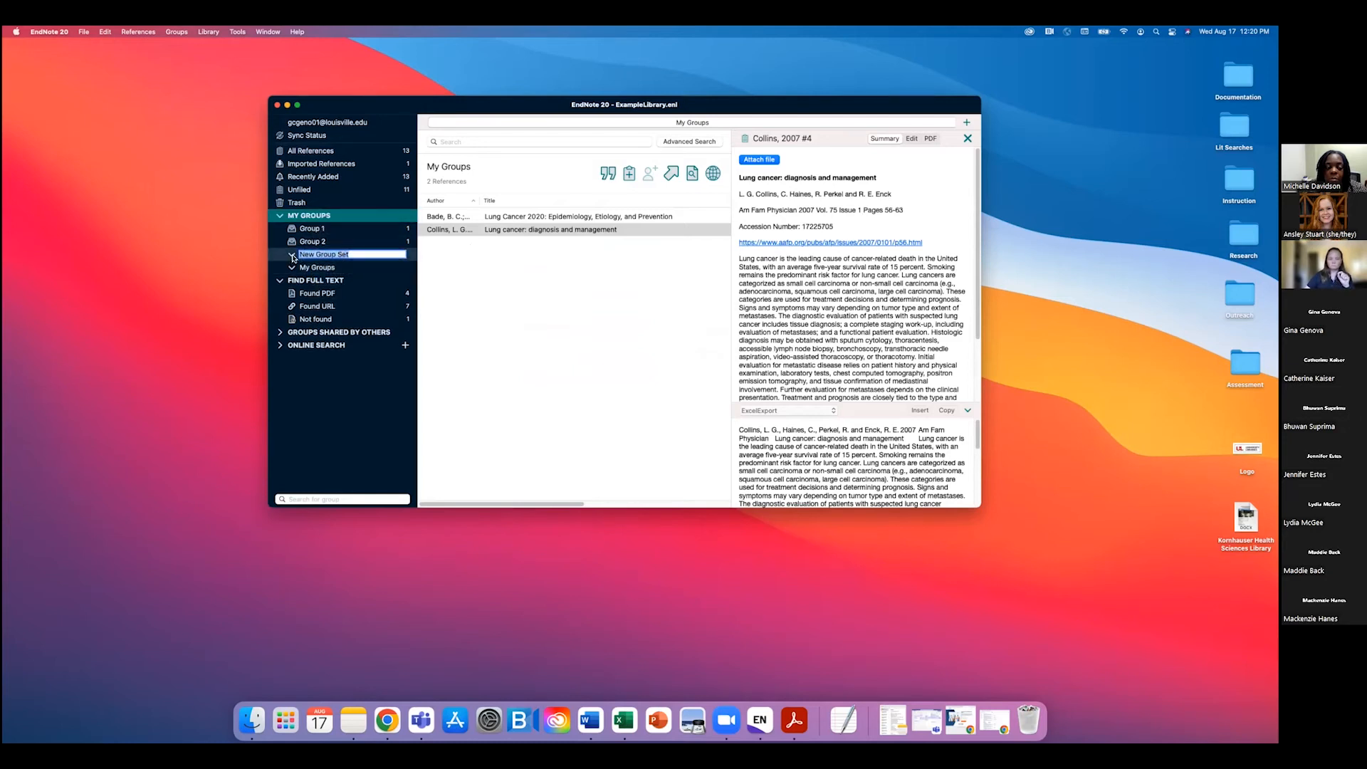
{"action": "type", "text": "m"}
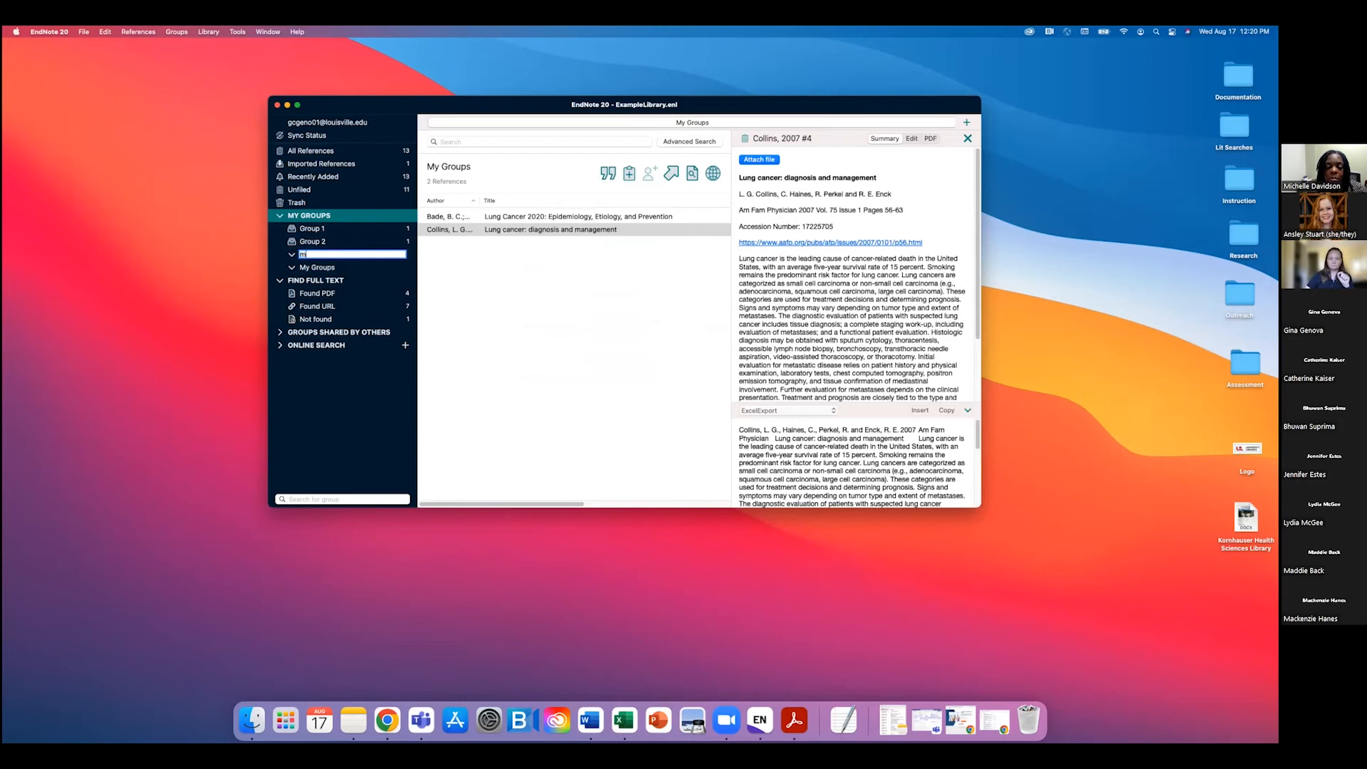
{"action": "type", "text": "portant"}
{"action": "key", "text": "Return"}
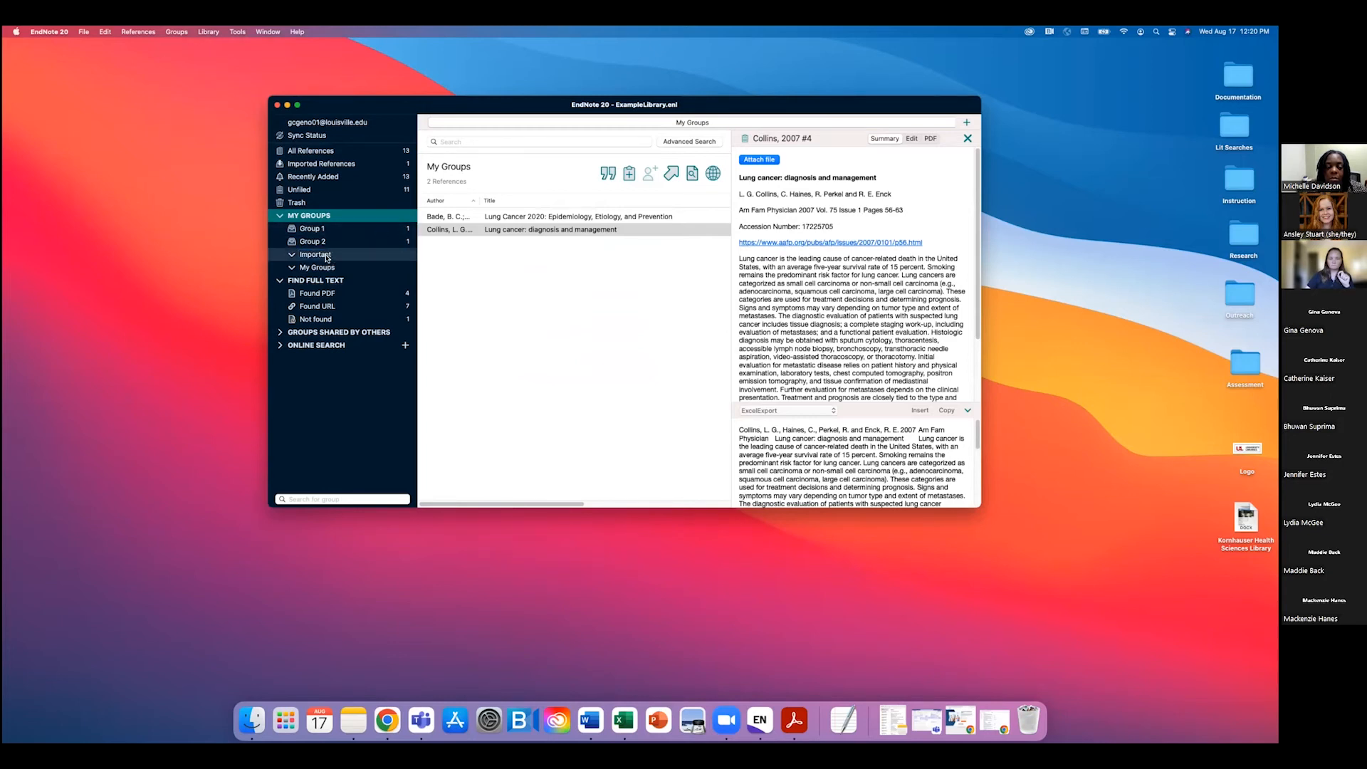
Step: Create a group named "Group 3" inside the Important group set
{"action": "right_click", "coordinate": [327, 258]}
{"action": "left_click", "coordinate": [344, 263]}
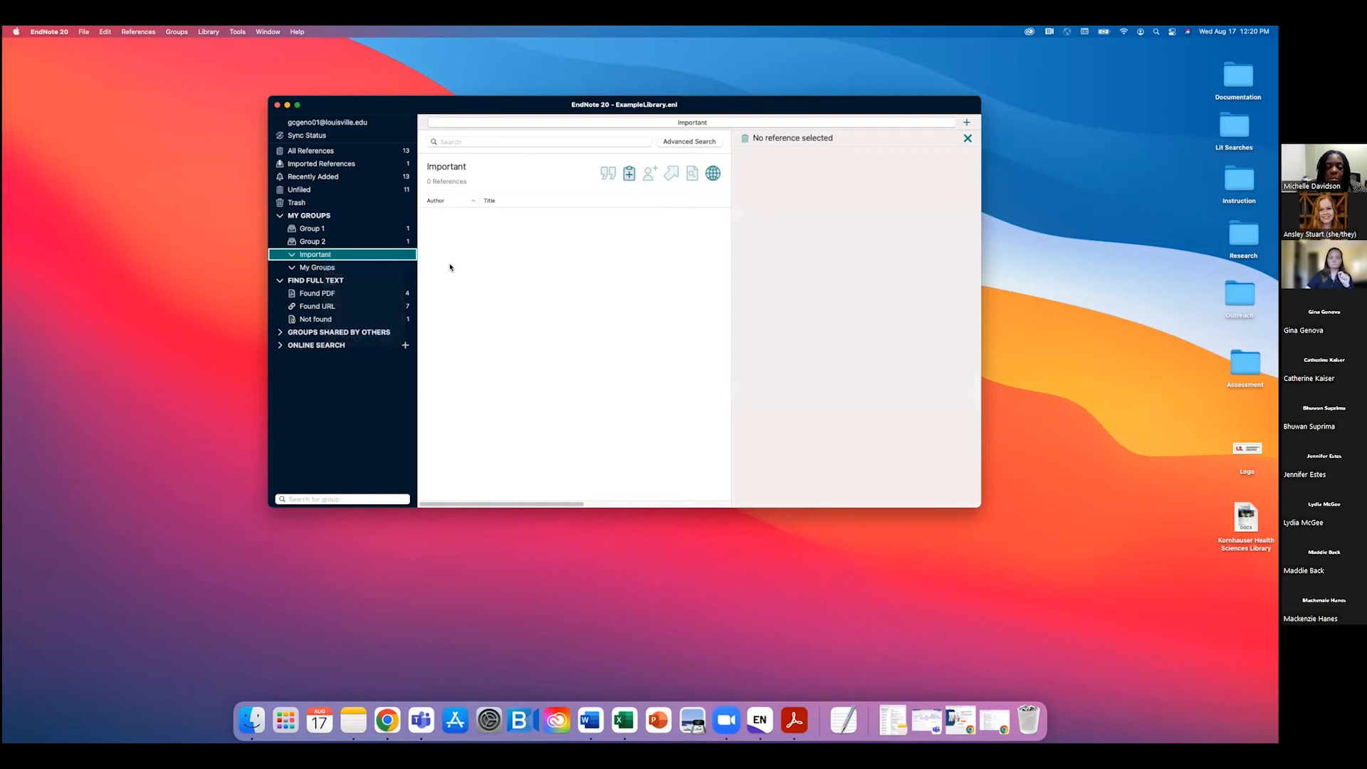
{"action": "type", "text": "Gropu"}
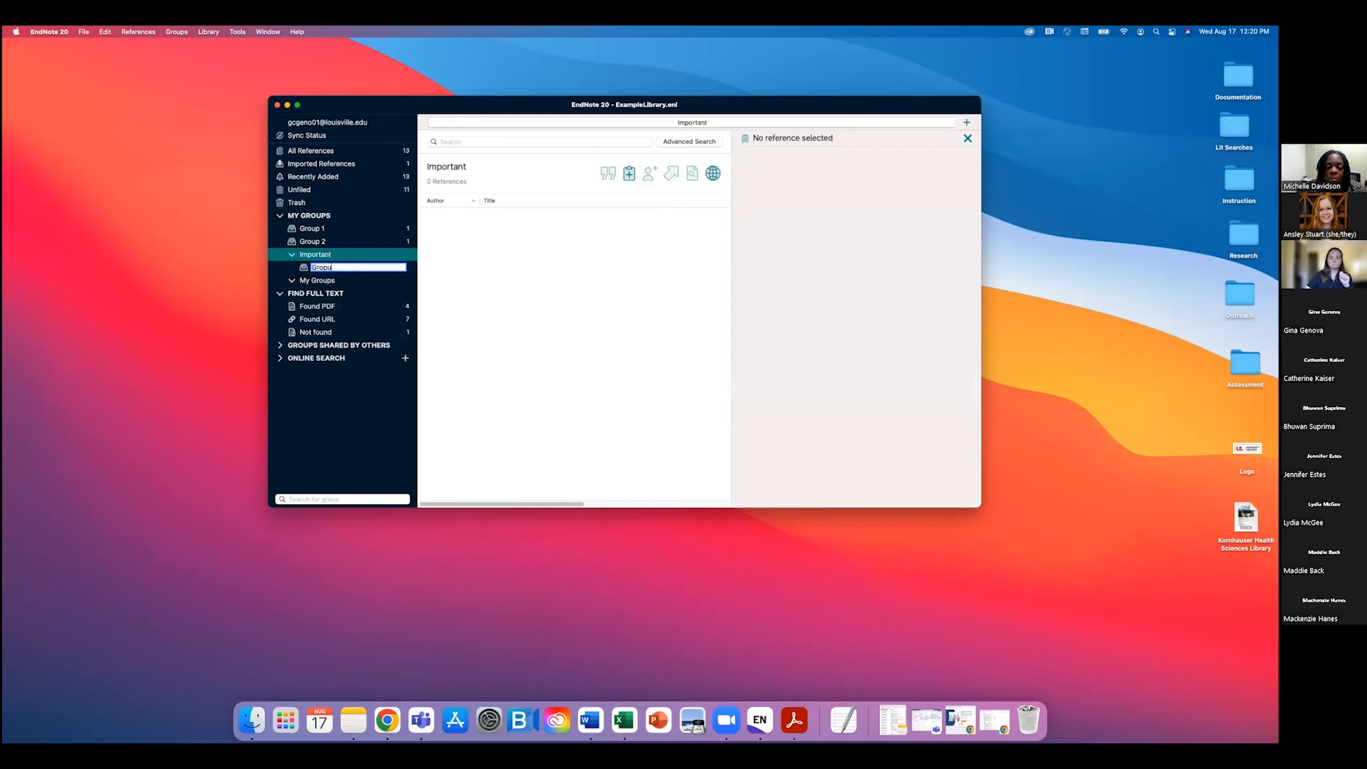
{"action": "type", "text": "p 3"}
{"action": "key", "text": "Return"}
Step: Move Group 2 and Group 1 into the Important group set
{"action": "left_click", "coordinate": [303, 242]}
{"action": "left_click_drag", "start_coordinate": [303, 242], "coordinate": [313, 254]}
{"action": "left_click", "coordinate": [311, 229]}
{"action": "right_click", "coordinate": [311, 228]}
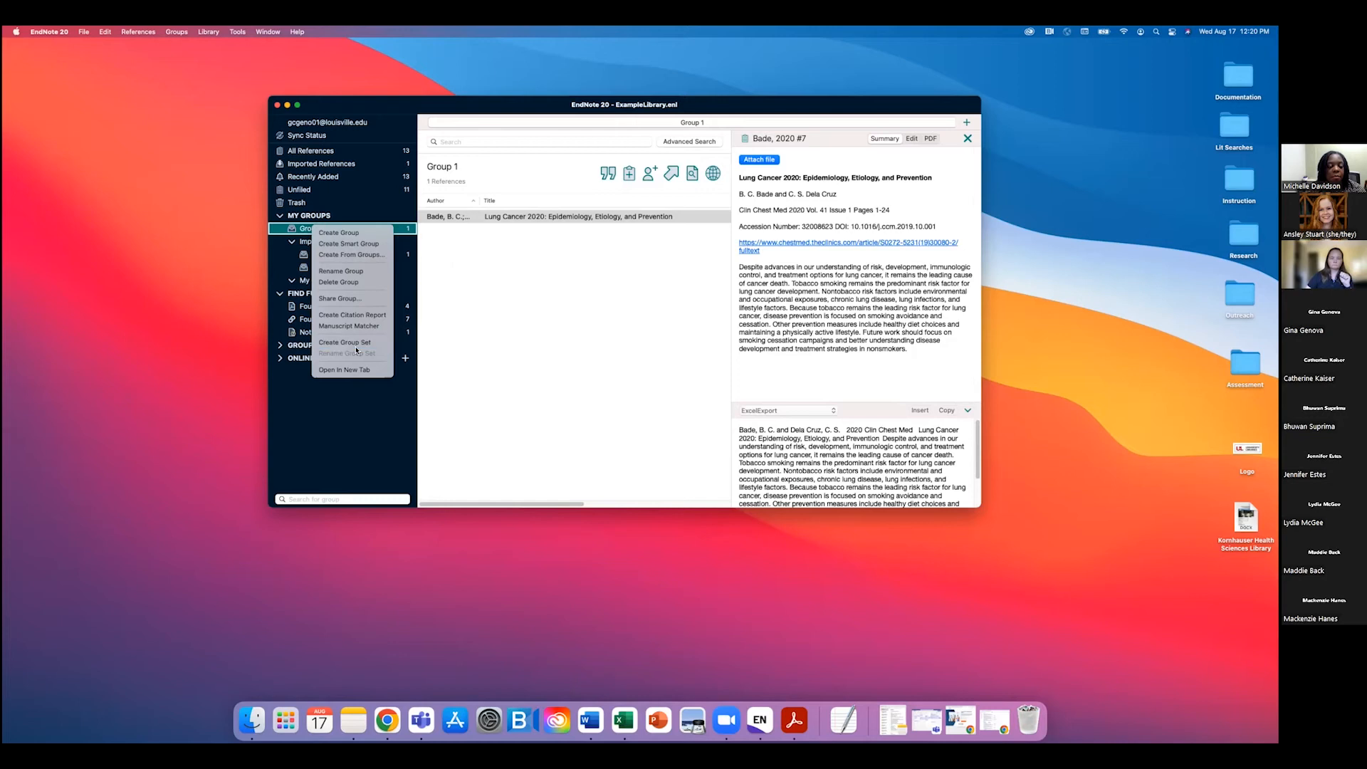
{"action": "left_click_drag", "start_coordinate": [303, 231], "coordinate": [315, 242]}
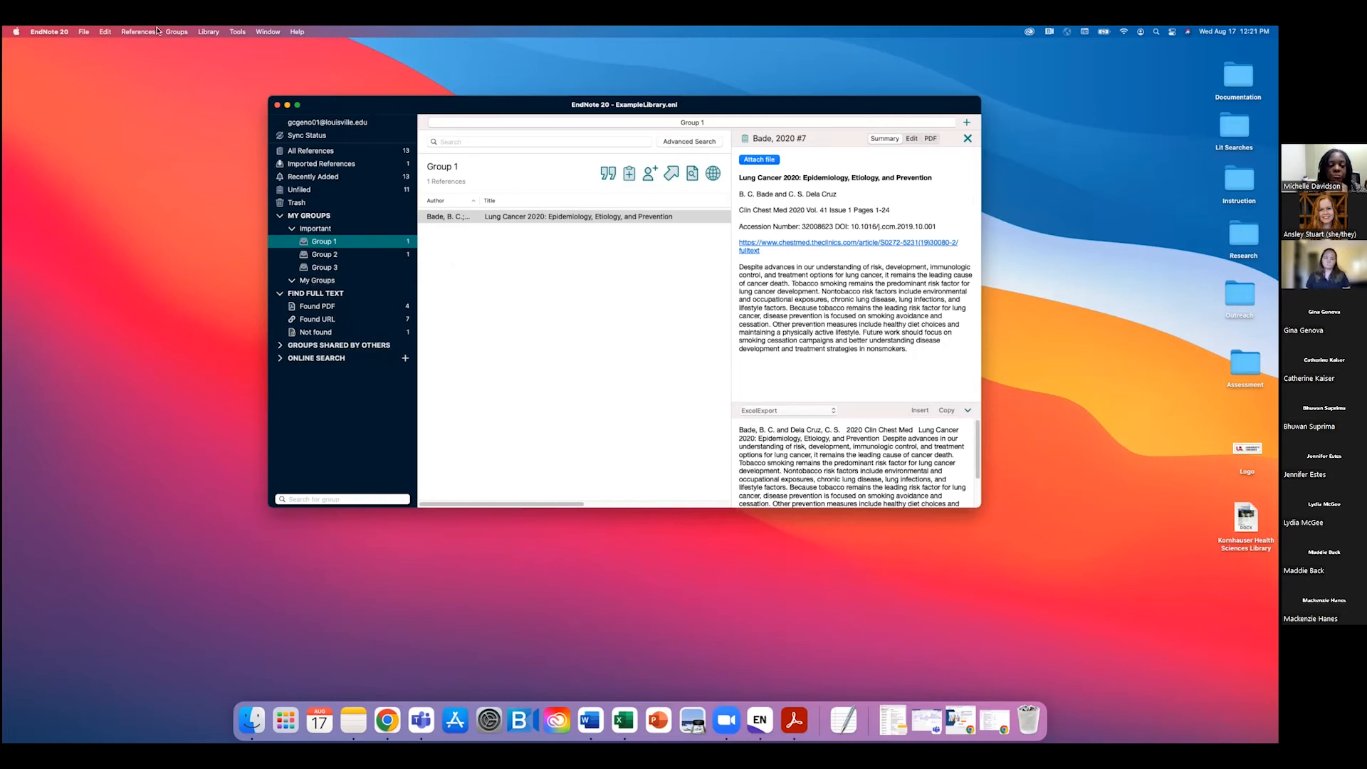
Step: Try to sync the library, declining to merge it with the previously synced library
{"action": "left_click", "coordinate": [207, 31]}
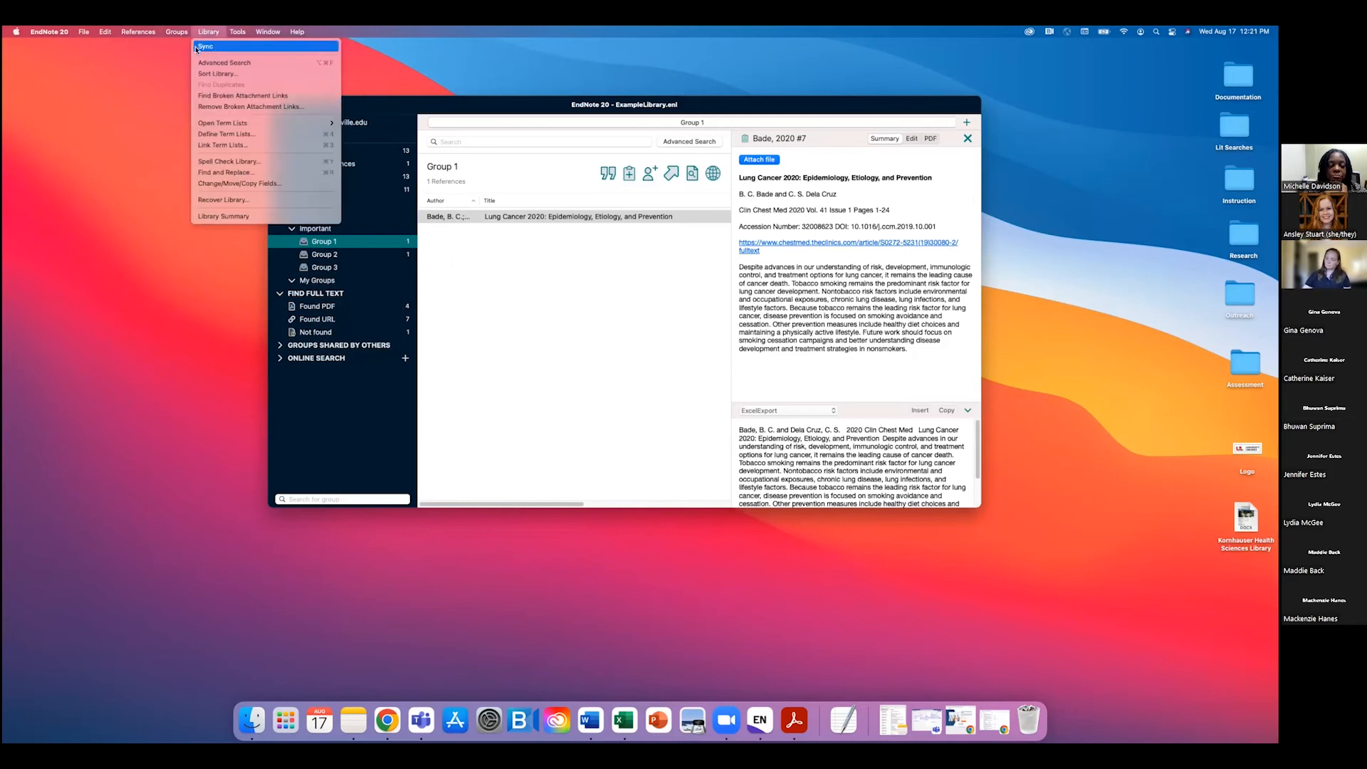
{"action": "left_click", "coordinate": [304, 48]}
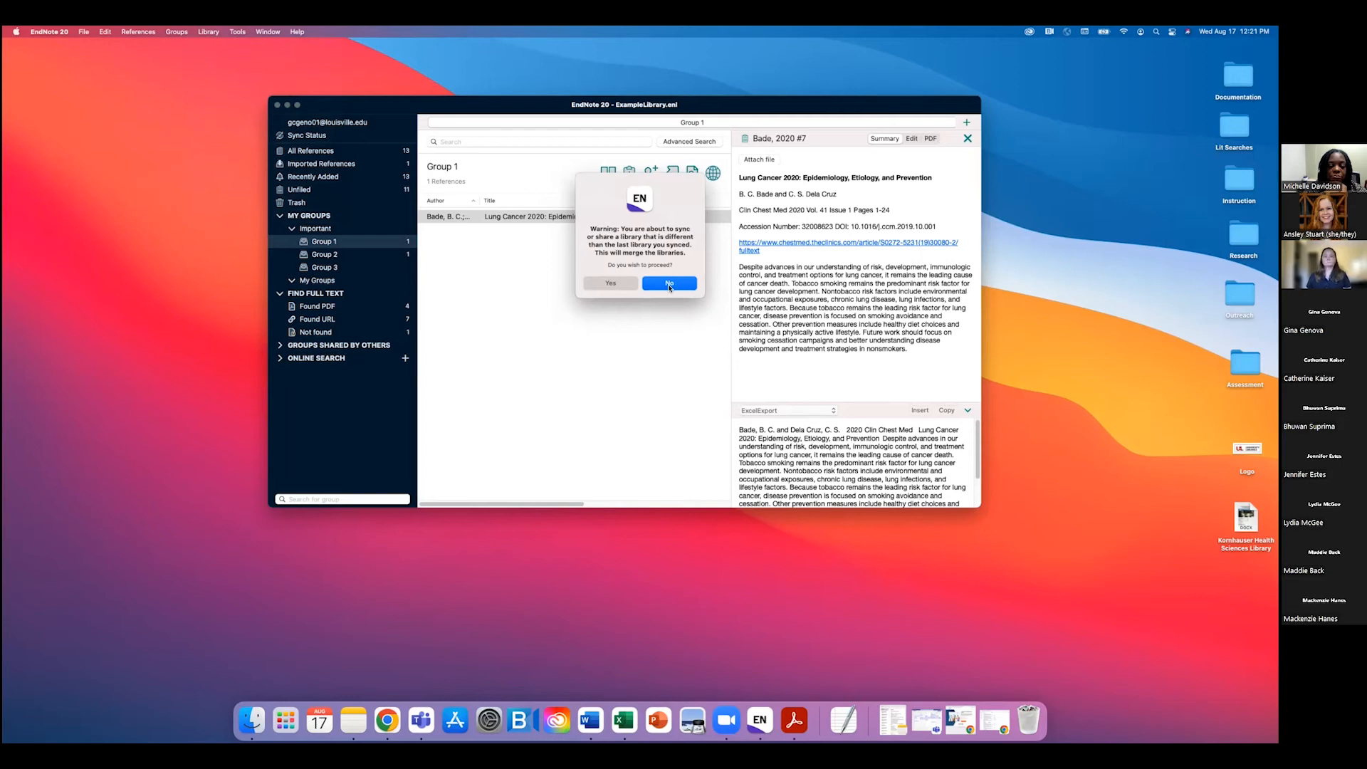
{"action": "left_click", "coordinate": [669, 284]}
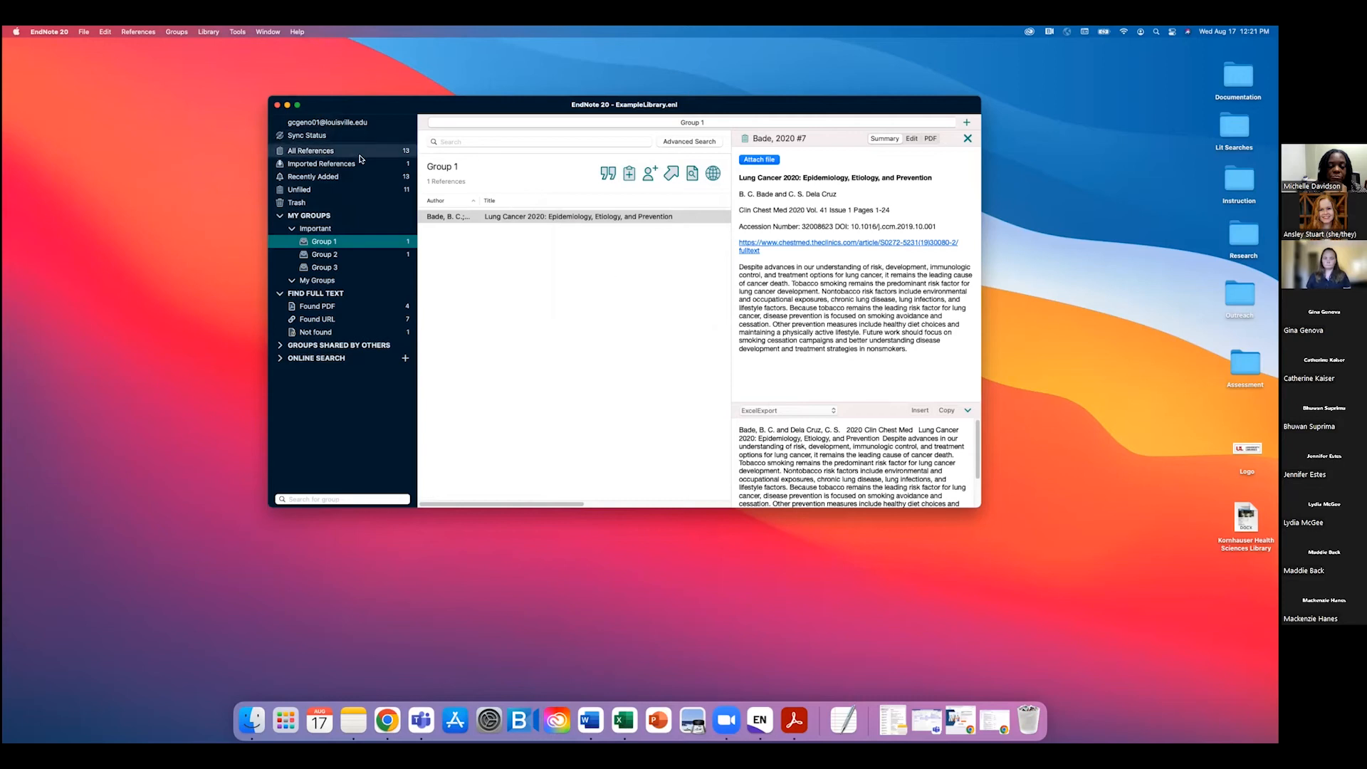
Step: Show all references and check the library for duplicate references
{"action": "left_click", "coordinate": [311, 150]}
{"action": "left_click", "coordinate": [581, 295]}
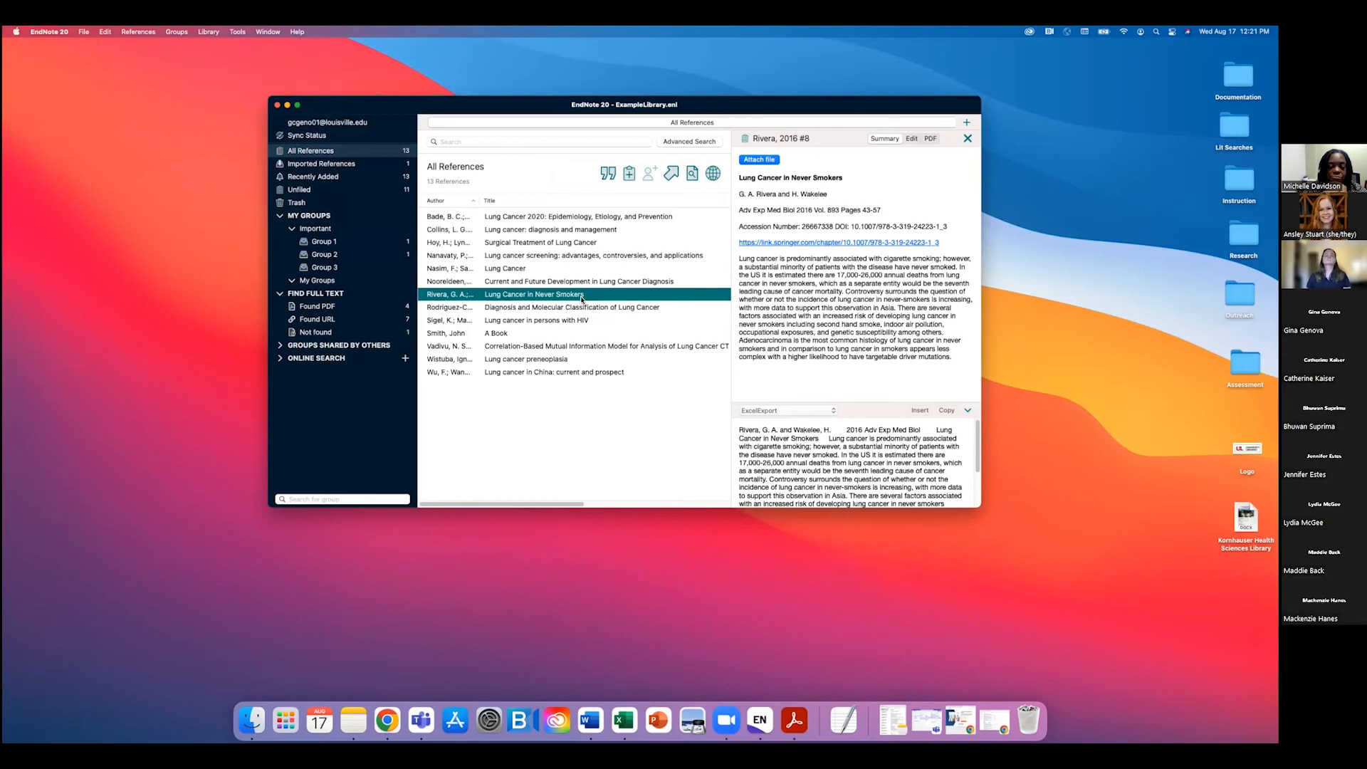
{"action": "left_click", "coordinate": [562, 283]}
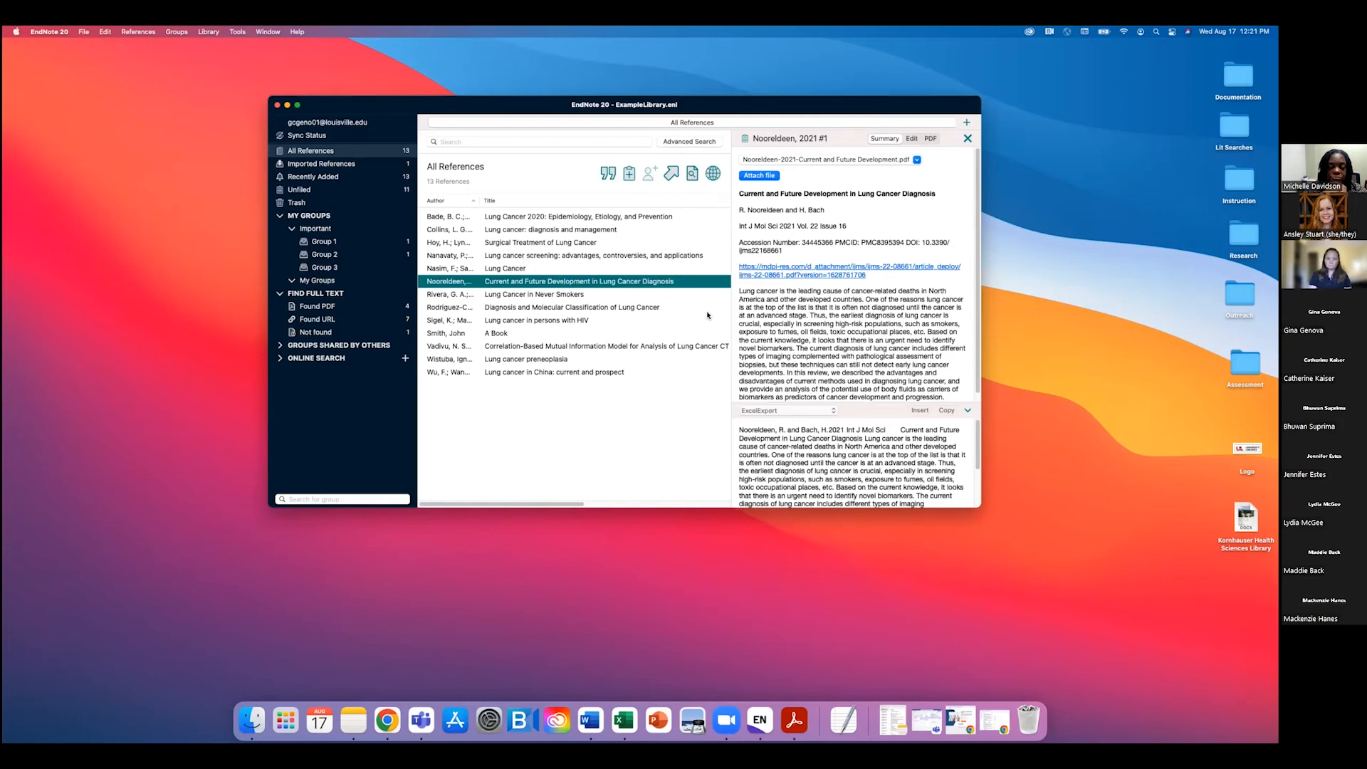
{"action": "left_click", "coordinate": [207, 32]}
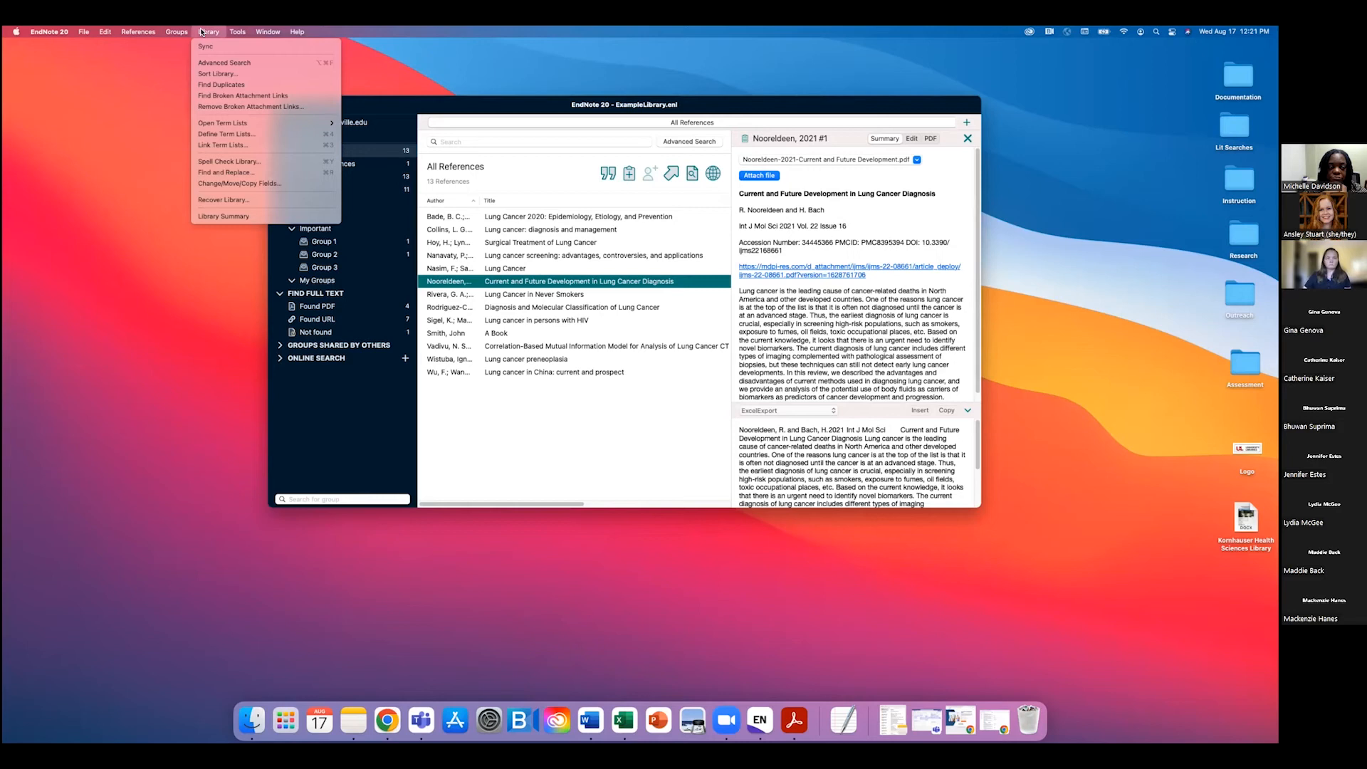
{"action": "left_click", "coordinate": [217, 86]}
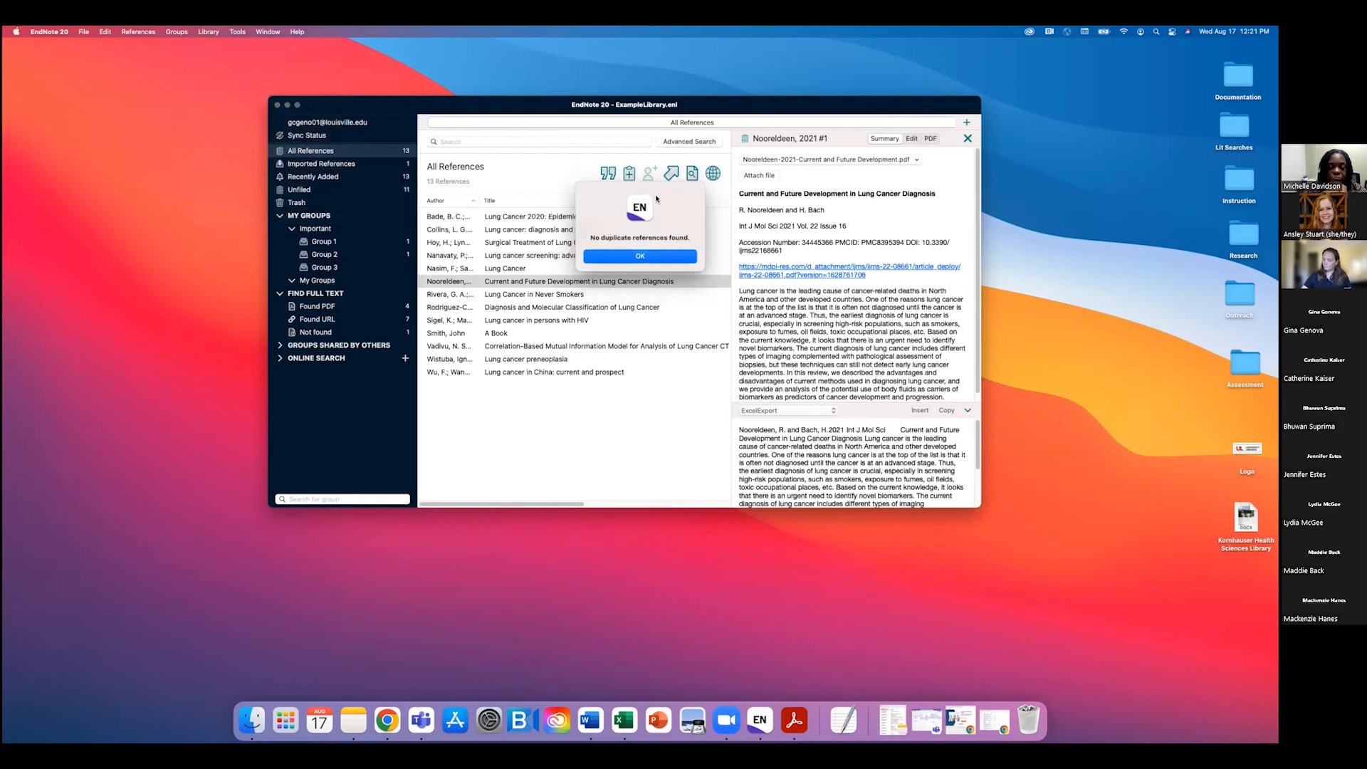
{"action": "left_click", "coordinate": [641, 258]}
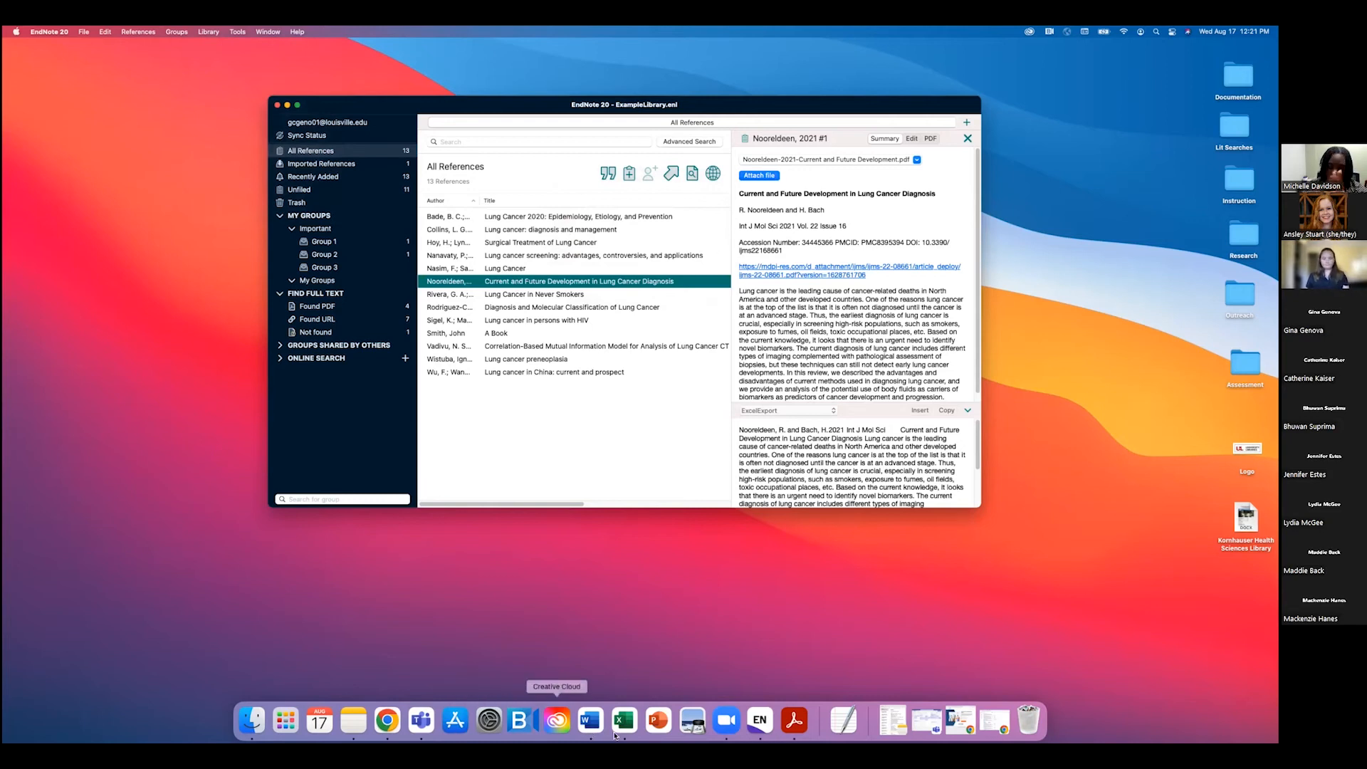
Step: Switch to Microsoft Word, create a blank document and reposition its window
{"action": "left_click", "coordinate": [589, 720]}
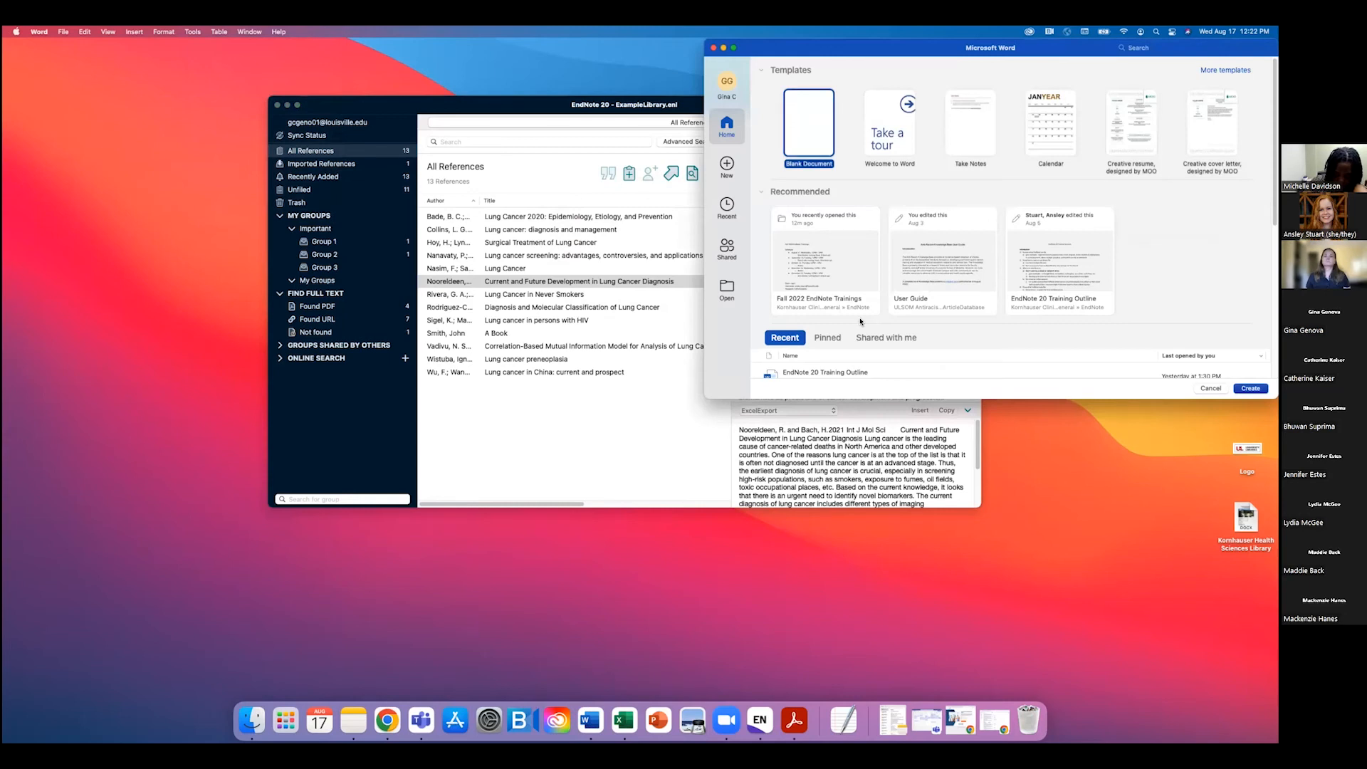
{"action": "double_click", "coordinate": [820, 118]}
{"action": "left_click_drag", "start_coordinate": [718, 48], "coordinate": [313, 48]}
{"action": "left_click_drag", "start_coordinate": [650, 317], "coordinate": [783, 322]}
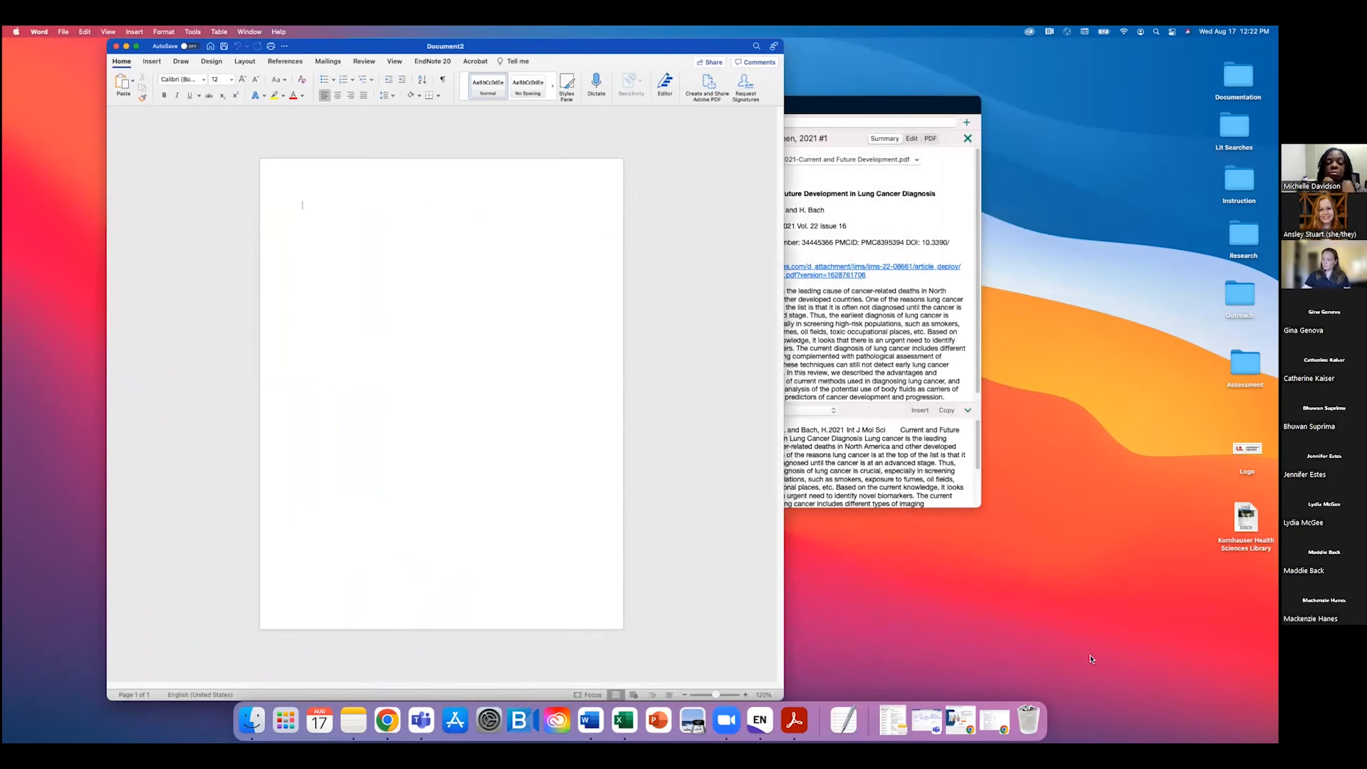
Step: Show the EndNote 20 tools in the document and review the short list of citation styles, keeping JAMA
{"action": "left_click", "coordinate": [431, 61]}
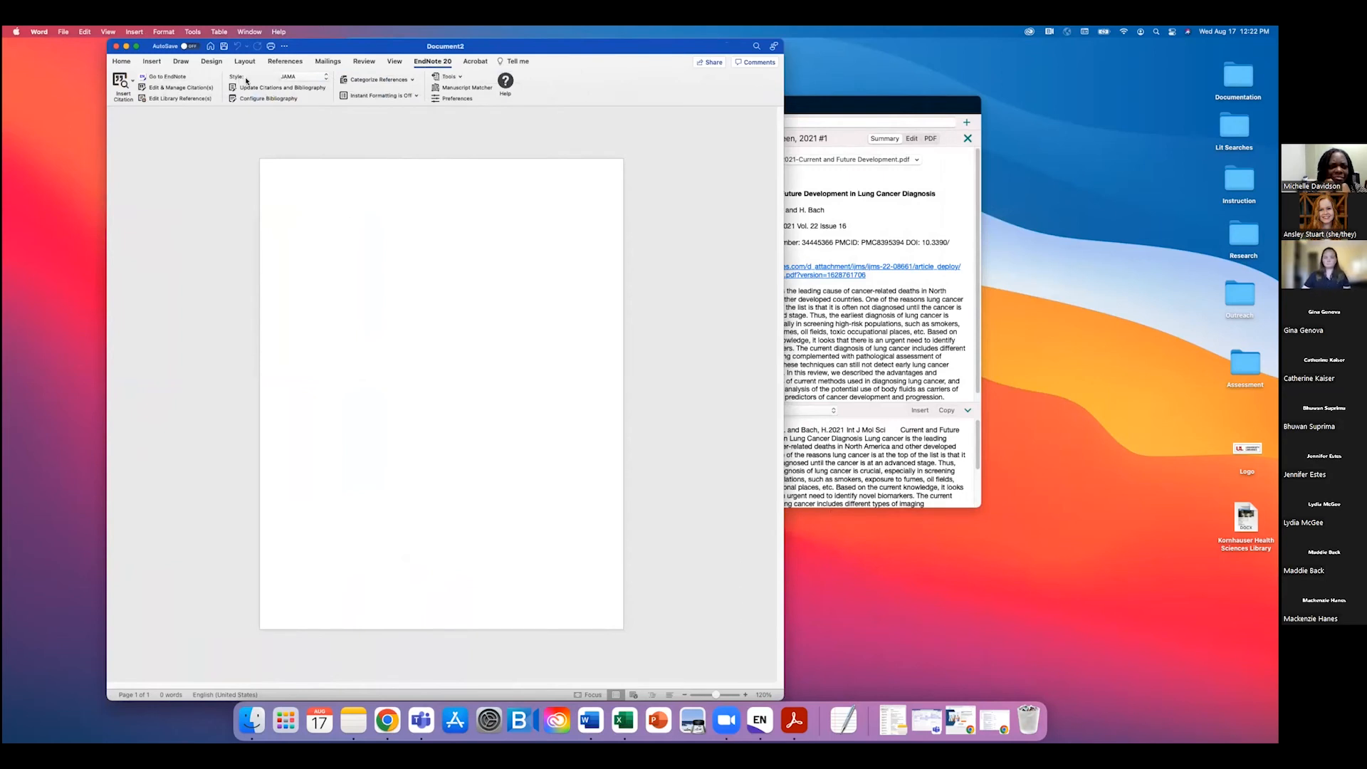
{"action": "left_click", "coordinate": [287, 78]}
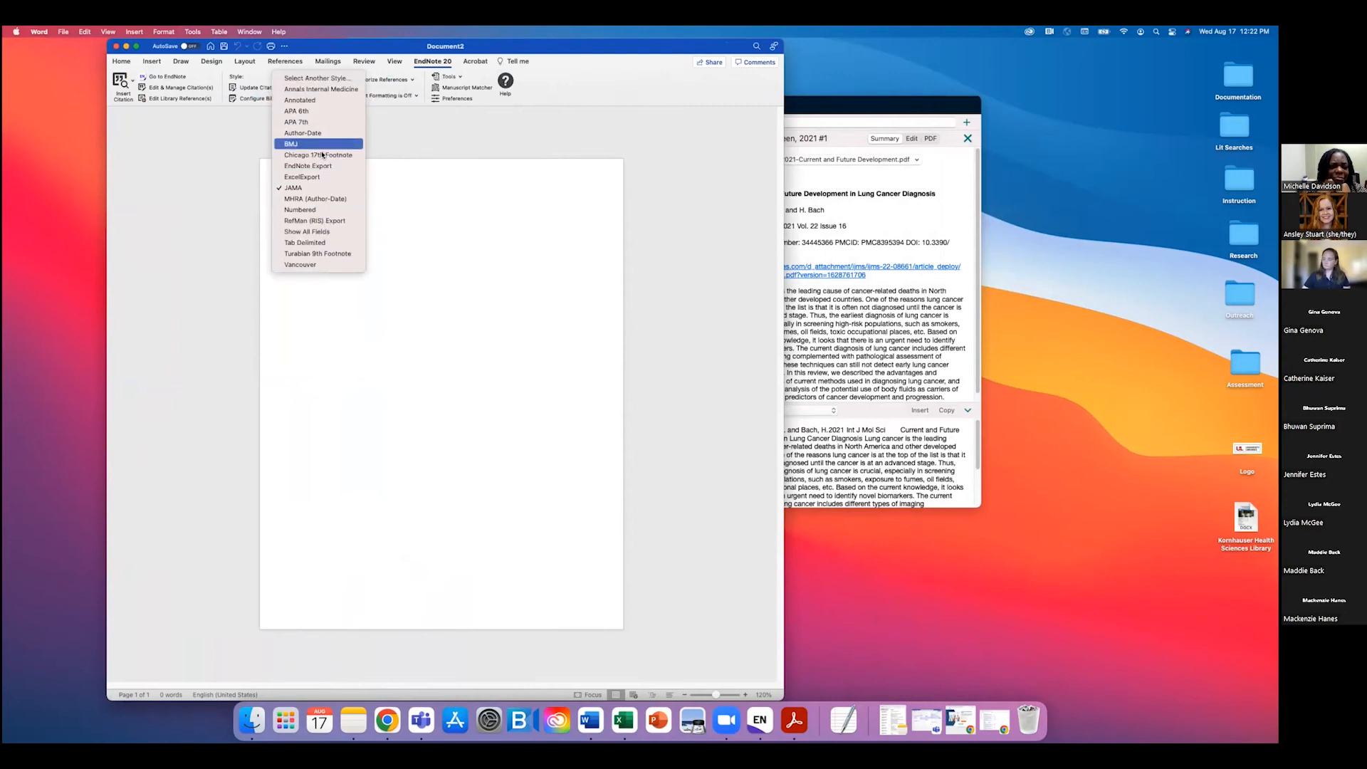
{"action": "left_click", "coordinate": [307, 78]}
{"action": "left_click", "coordinate": [306, 78]}
{"action": "left_click", "coordinate": [307, 194]}
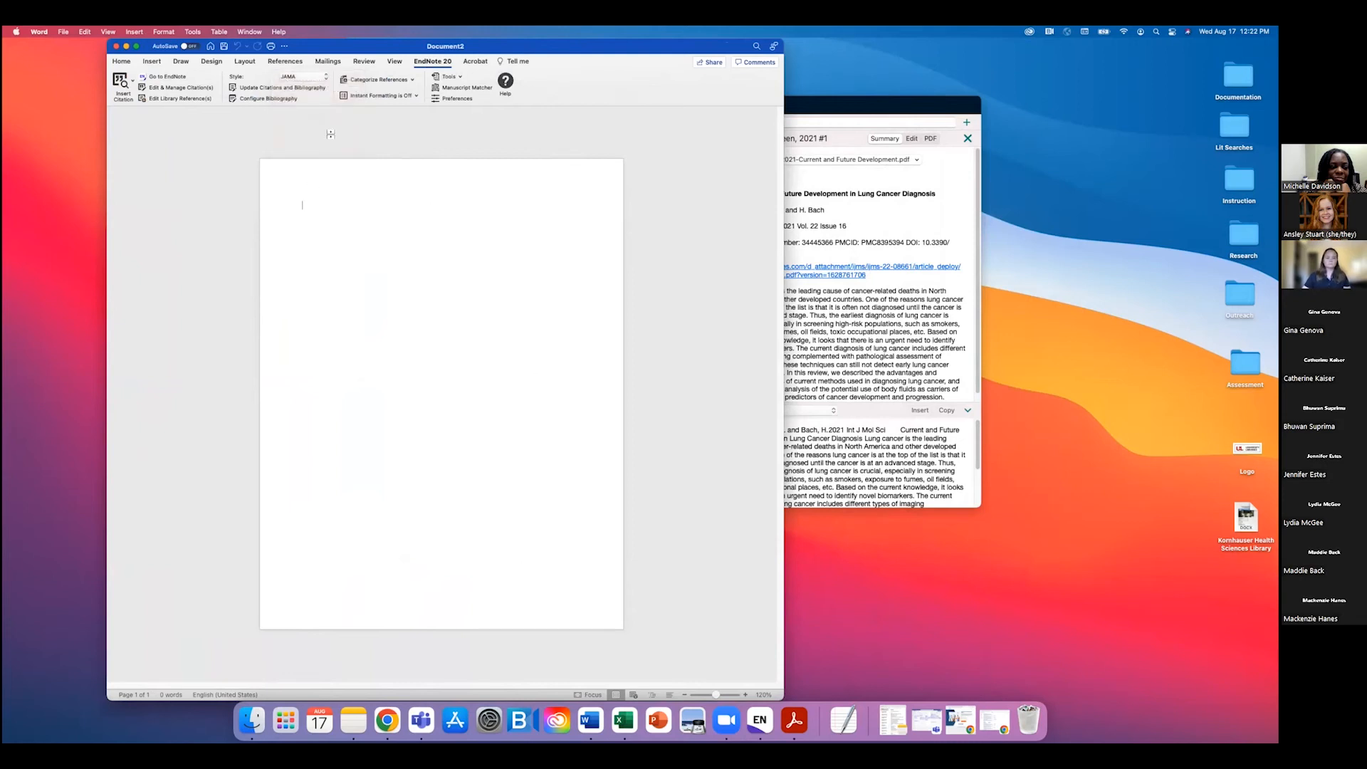
Step: Browse the complete list of EndNote 20 styles and close it without choosing another style
{"action": "left_click", "coordinate": [310, 80]}
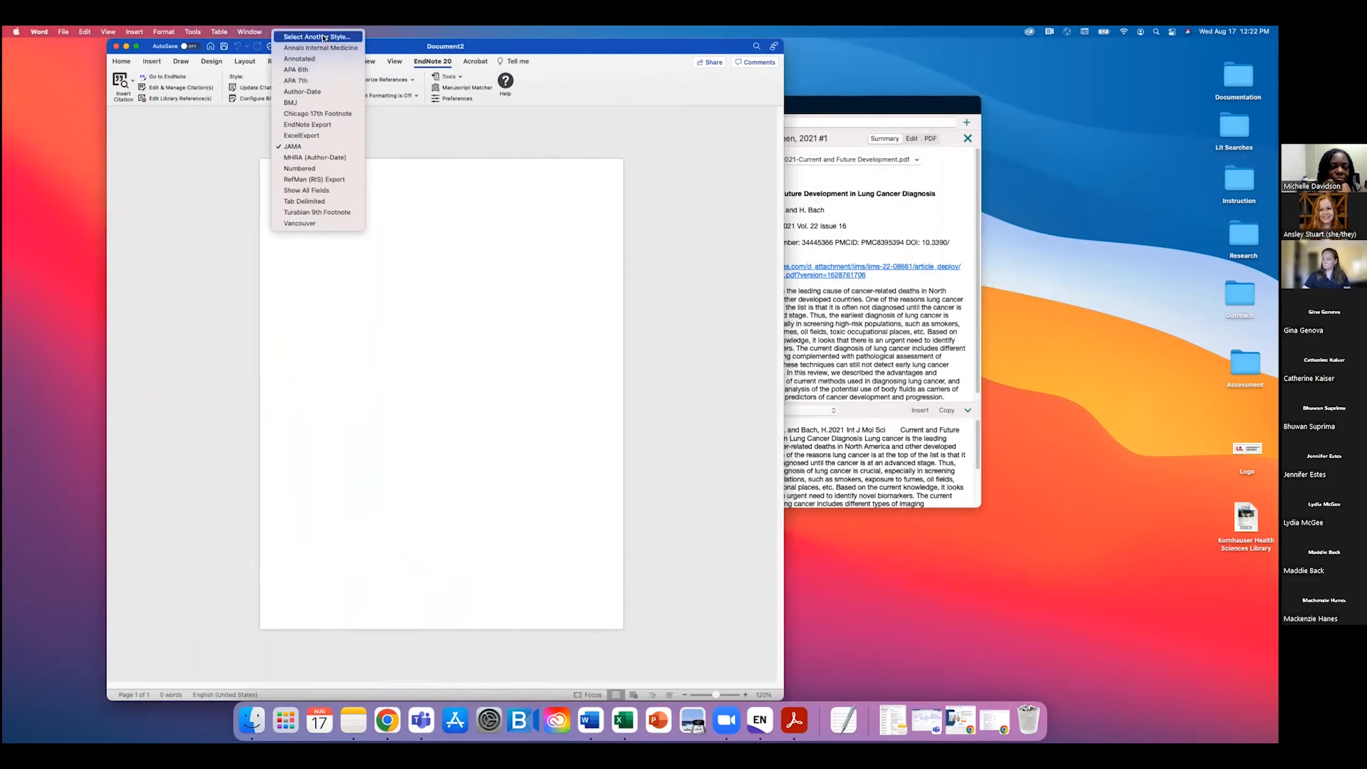
{"action": "left_click", "coordinate": [313, 37]}
{"action": "scroll", "coordinate": [663, 277], "scroll_direction": "down", "scroll_amount": 10}
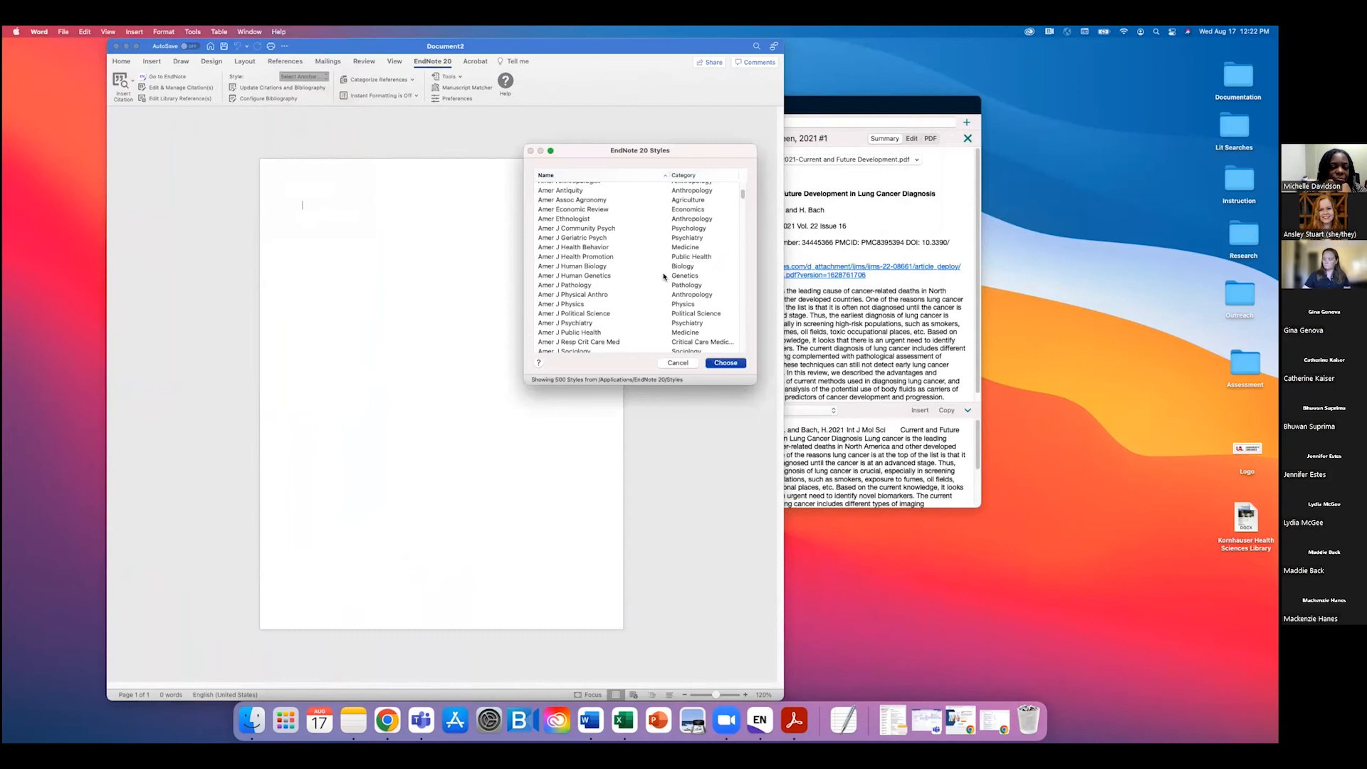
{"action": "scroll", "coordinate": [663, 277], "scroll_direction": "down", "scroll_amount": 15}
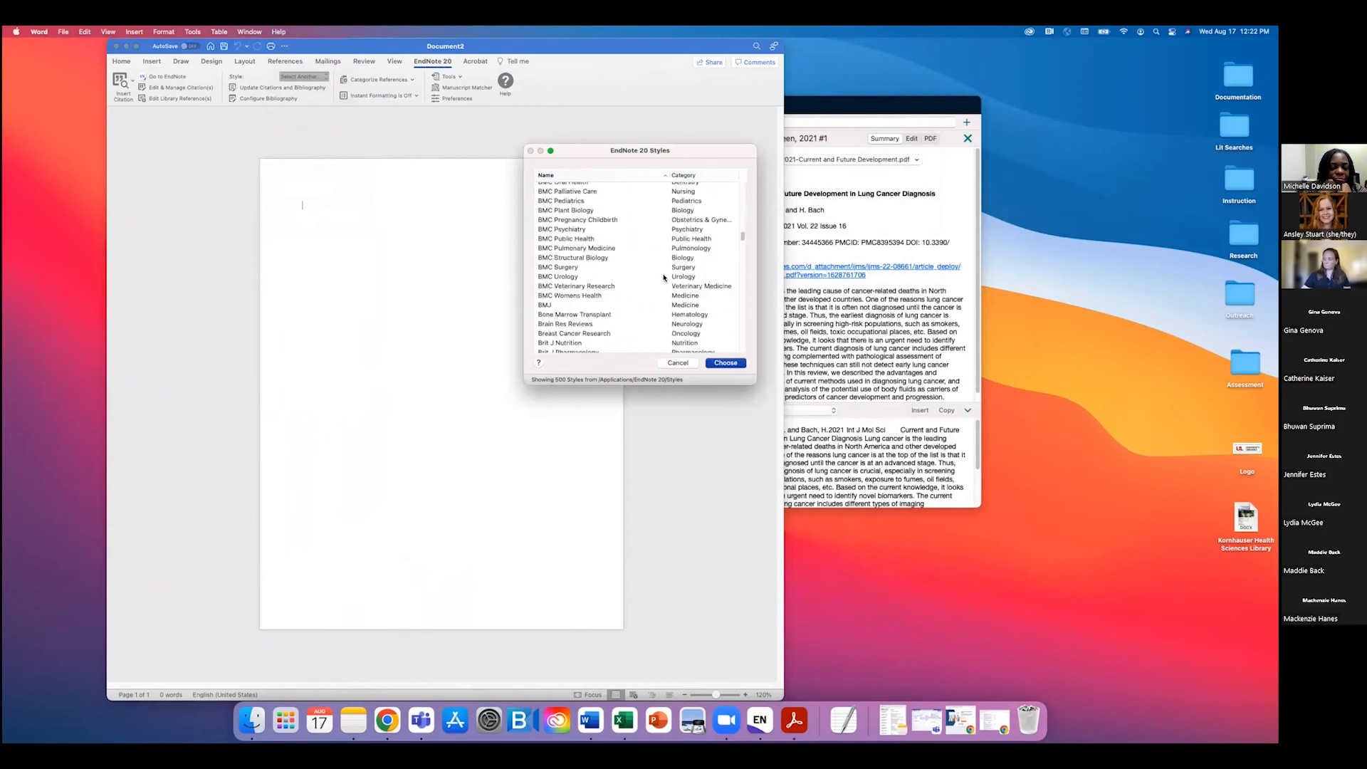
{"action": "scroll", "coordinate": [663, 280], "scroll_direction": "down", "scroll_amount": 20}
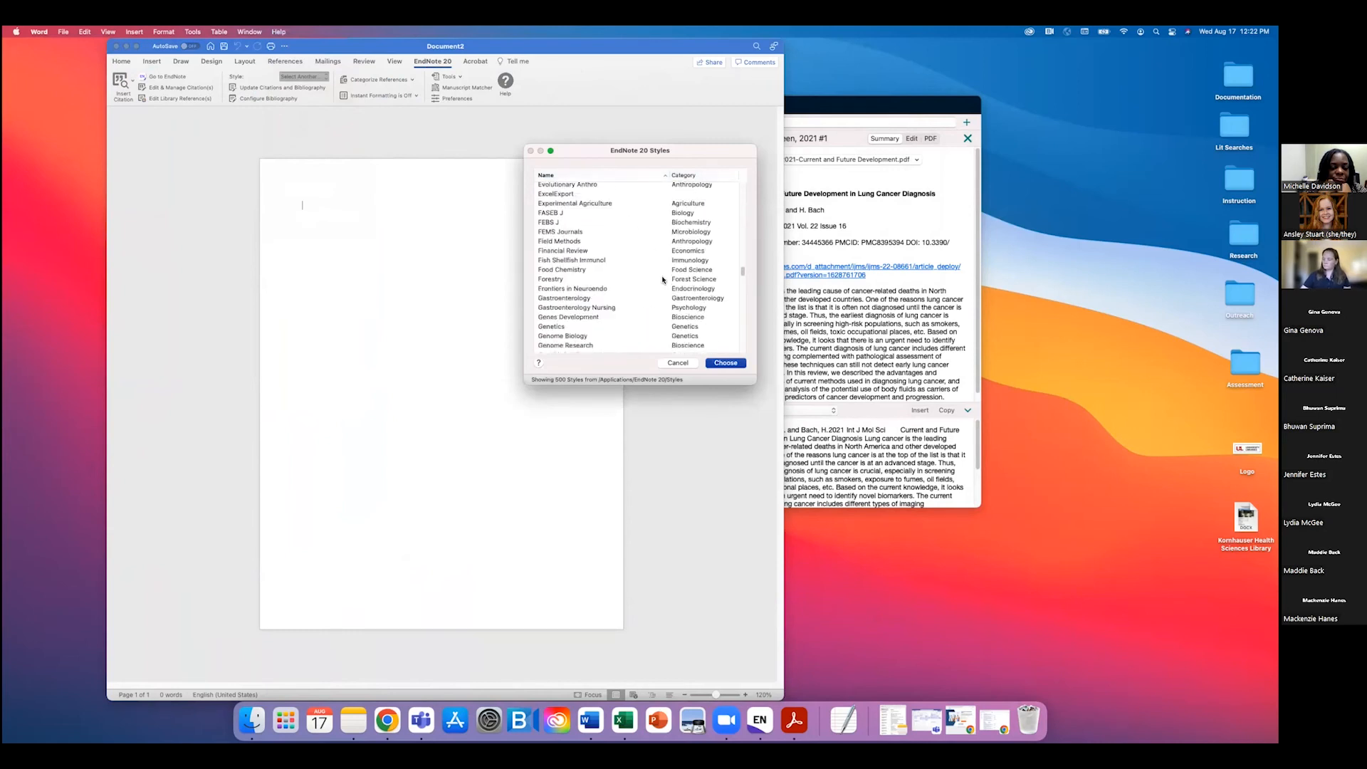
{"action": "left_click", "coordinate": [678, 363]}
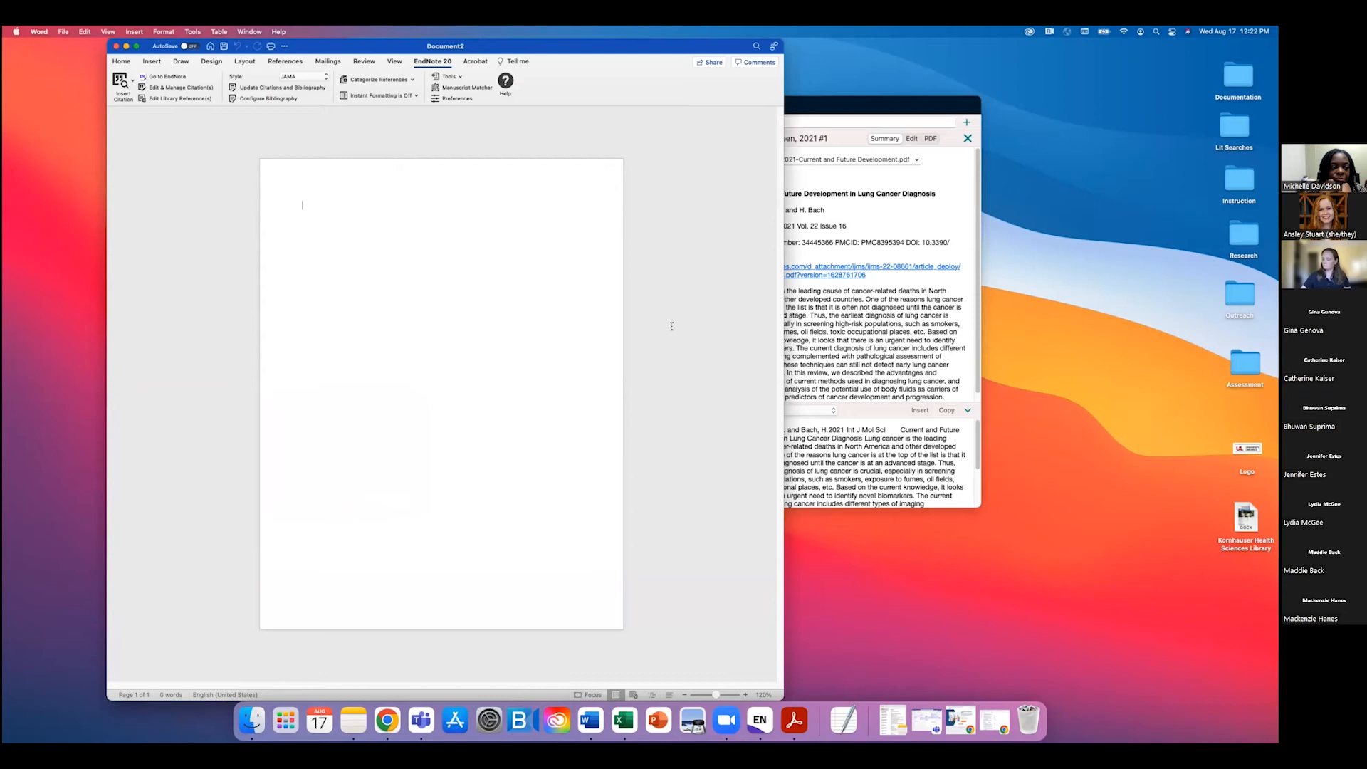
Step: Write "A sentence." in the Word document and arrange the Word and EndNote windows so both are in view
{"action": "left_click", "coordinate": [727, 721]}
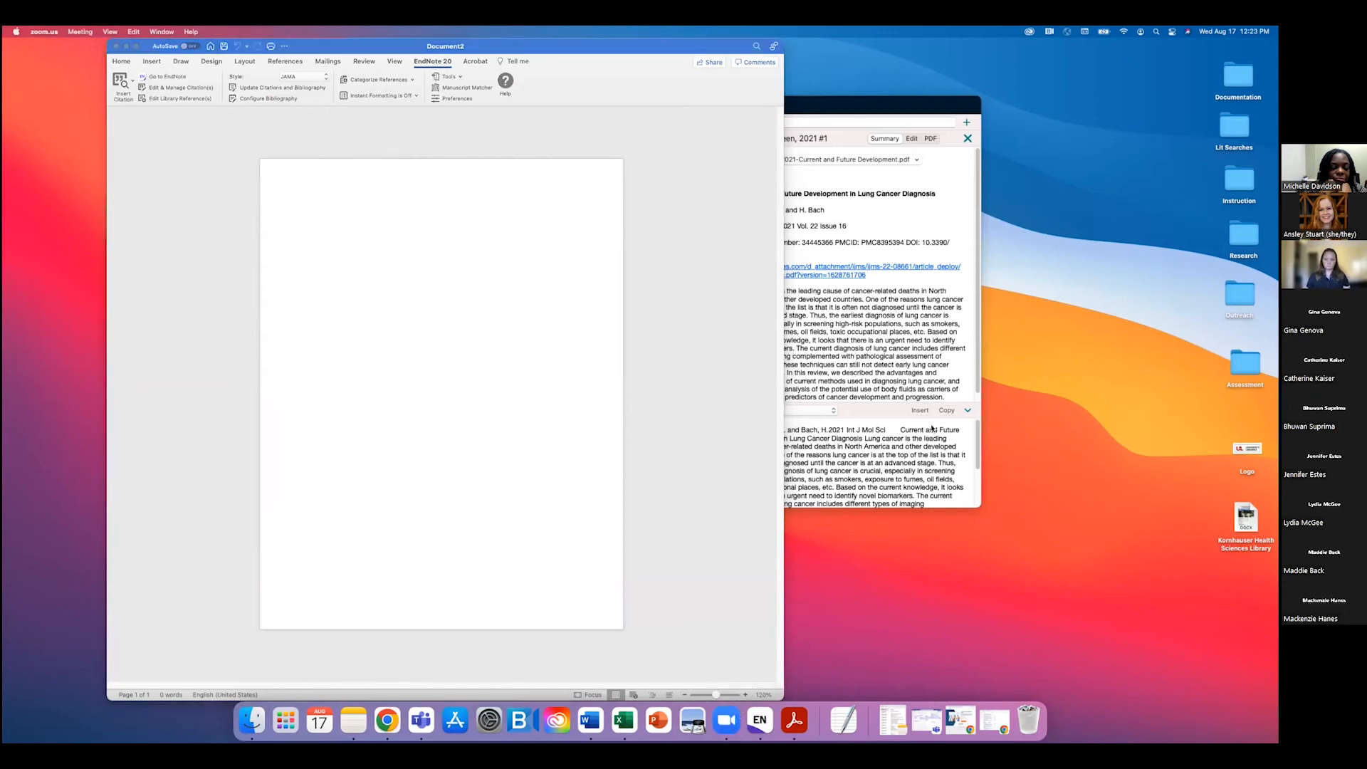
{"action": "left_click", "coordinate": [662, 373]}
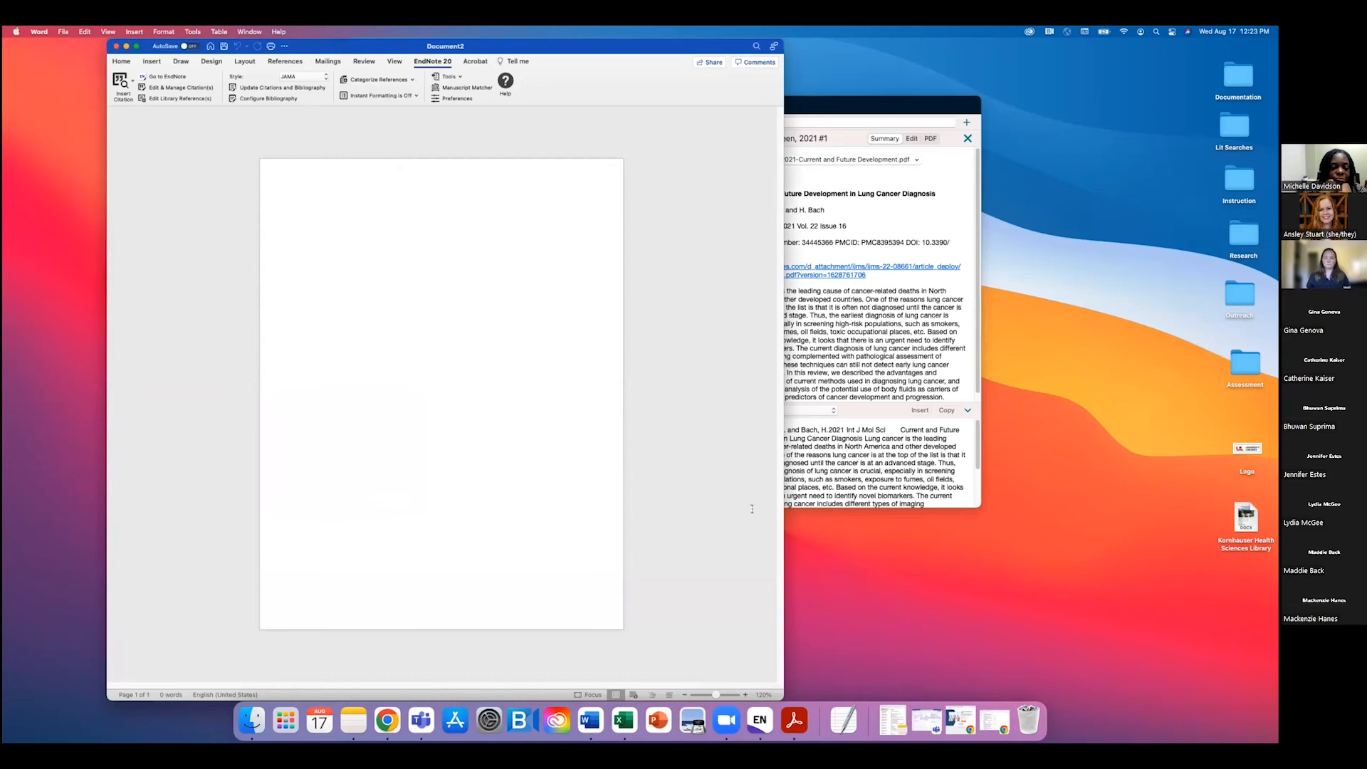
{"action": "type", "text": "A sentecece"}
{"action": "left_click_drag", "start_coordinate": [554, 45], "coordinate": [858, 45]}
{"action": "left_click_drag", "start_coordinate": [355, 109], "coordinate": [99, 89]}
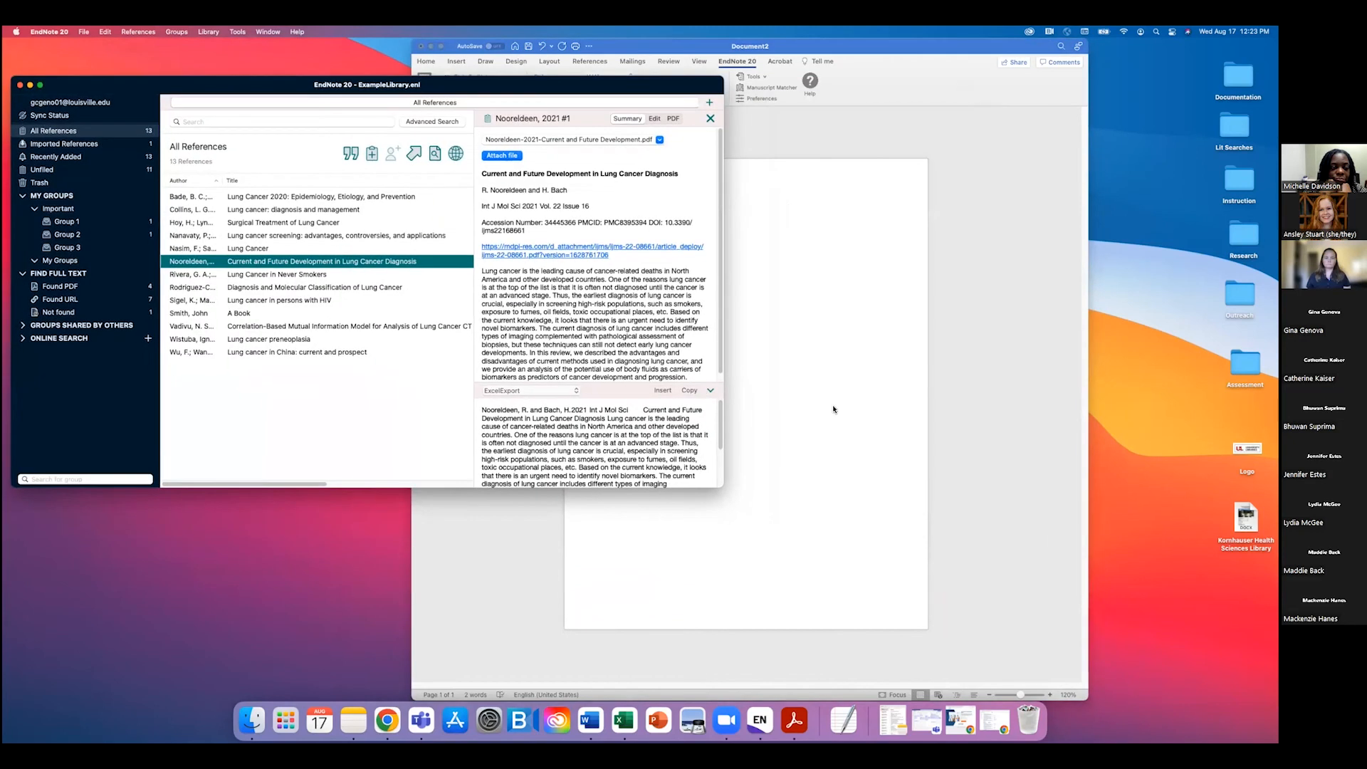
Step: Insert the 2019 "Lung Cancer" reference from the EndNote library as a citation after "A sentence." in the Word document
{"action": "left_click", "coordinate": [834, 409]}
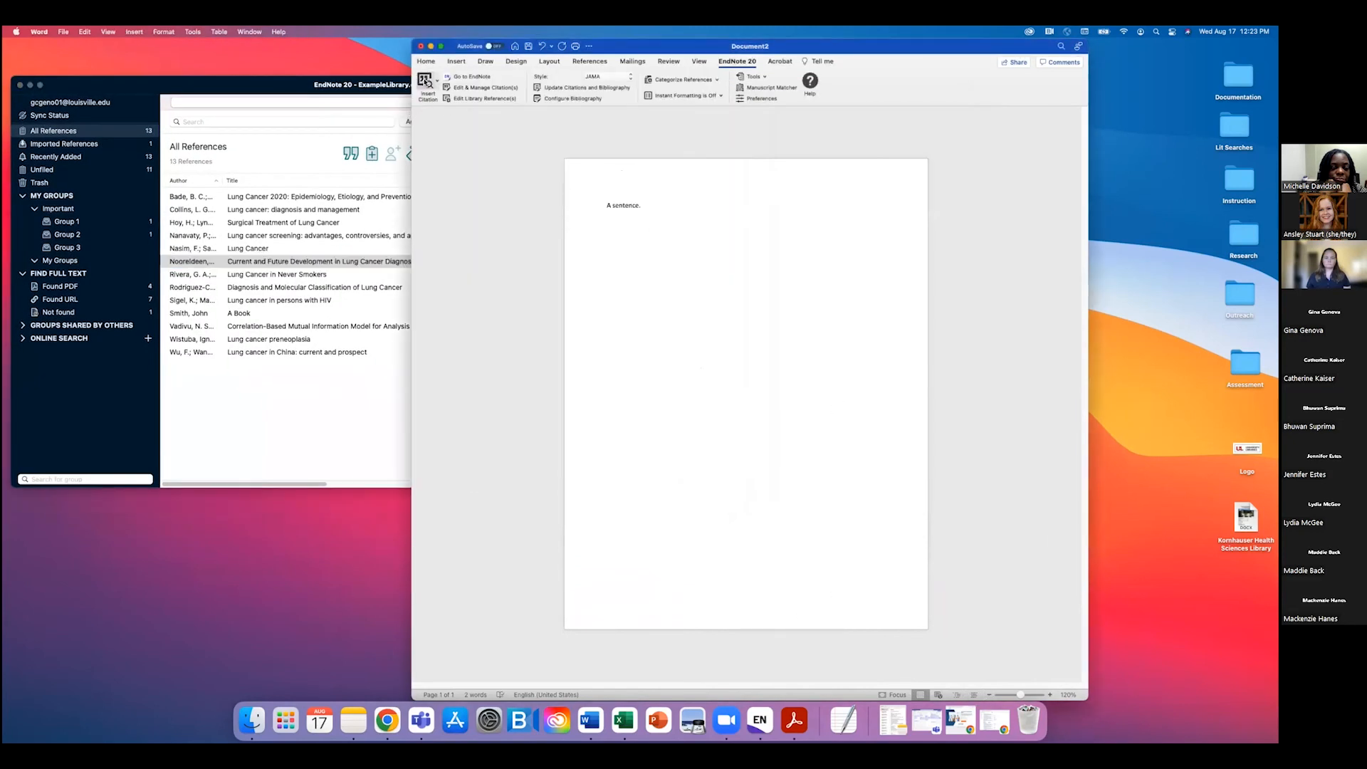
{"action": "left_click", "coordinate": [426, 84]}
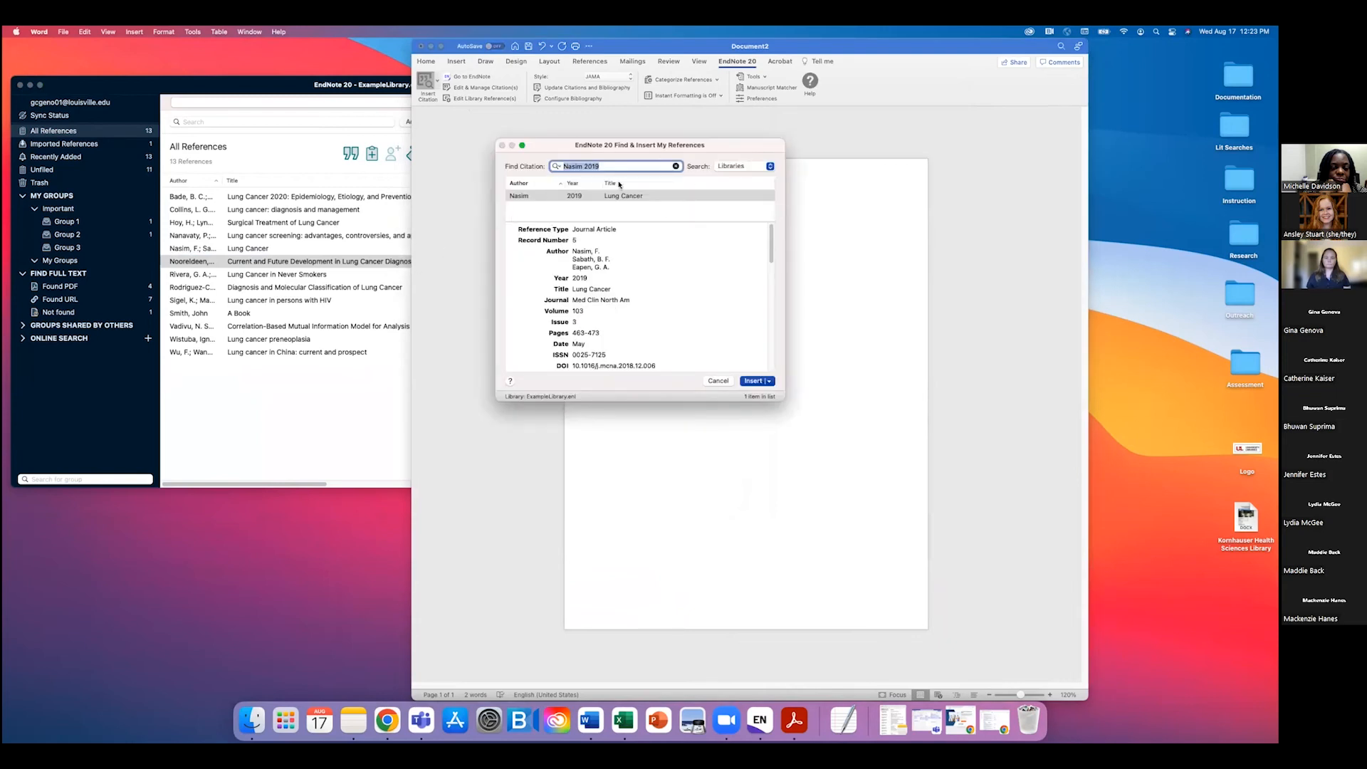
{"action": "left_click", "coordinate": [592, 166]}
{"action": "double_click", "coordinate": [560, 166]}
{"action": "left_click_drag", "start_coordinate": [601, 167], "coordinate": [561, 167]}
{"action": "left_click", "coordinate": [630, 167]}
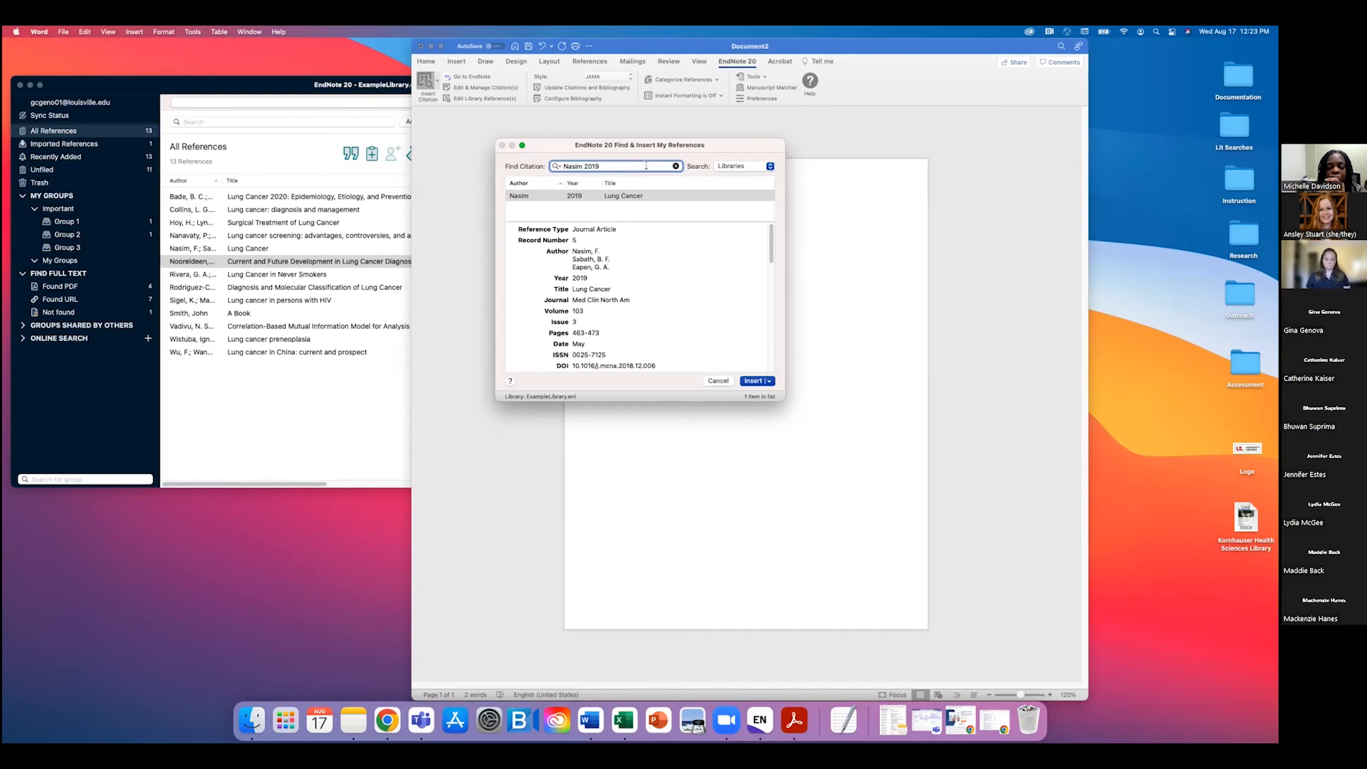
{"action": "left_click", "coordinate": [755, 383]}
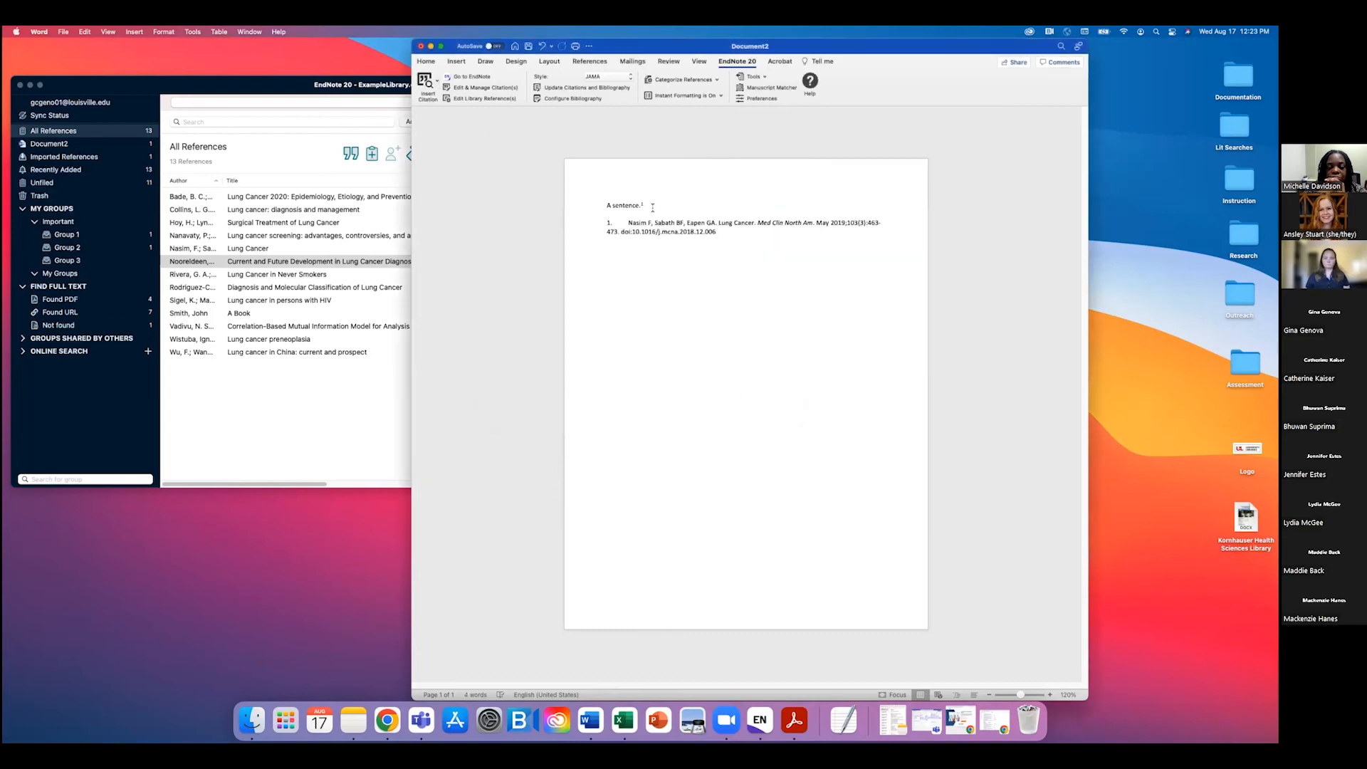
Step: Examine the in-text citation after the sentence and its bibliography entry
{"action": "left_click", "coordinate": [641, 205]}
{"action": "left_click_drag", "start_coordinate": [724, 233], "coordinate": [607, 221]}
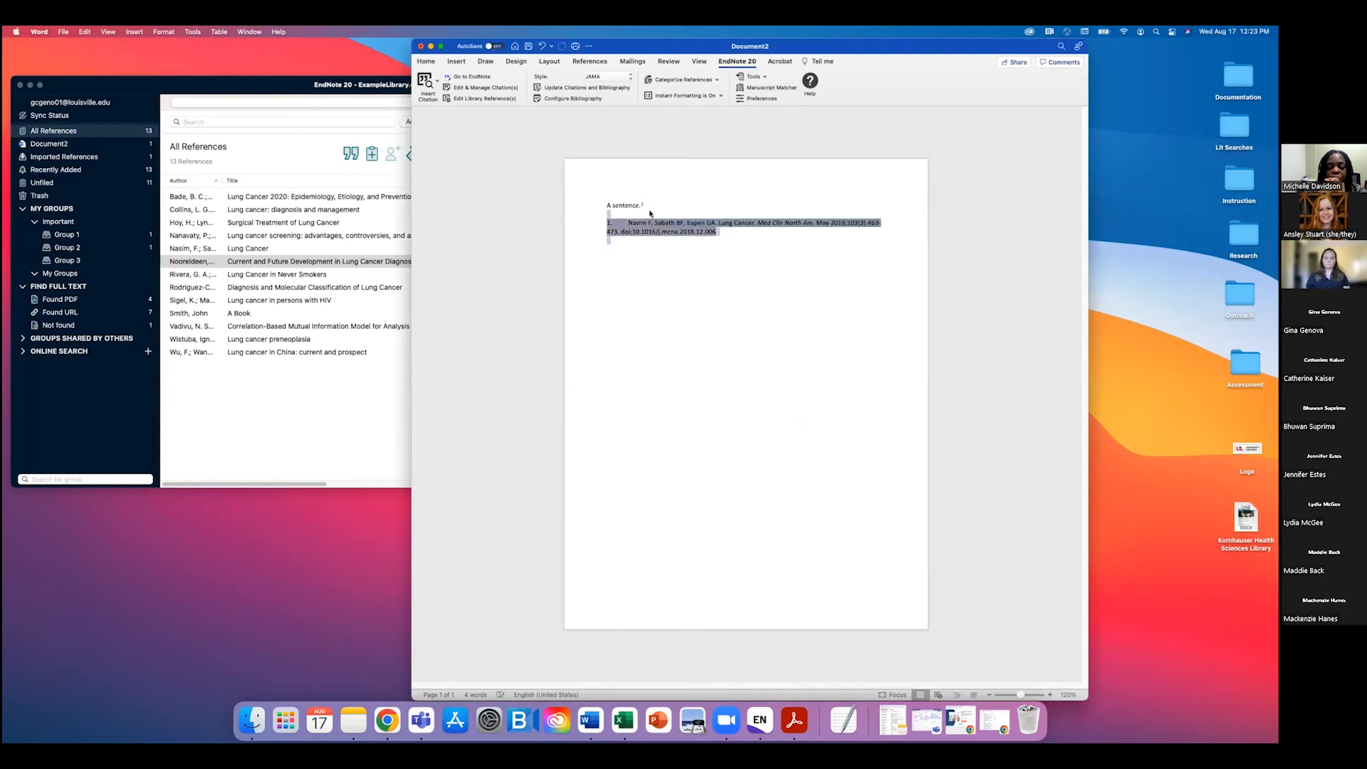
{"action": "left_click", "coordinate": [782, 194]}
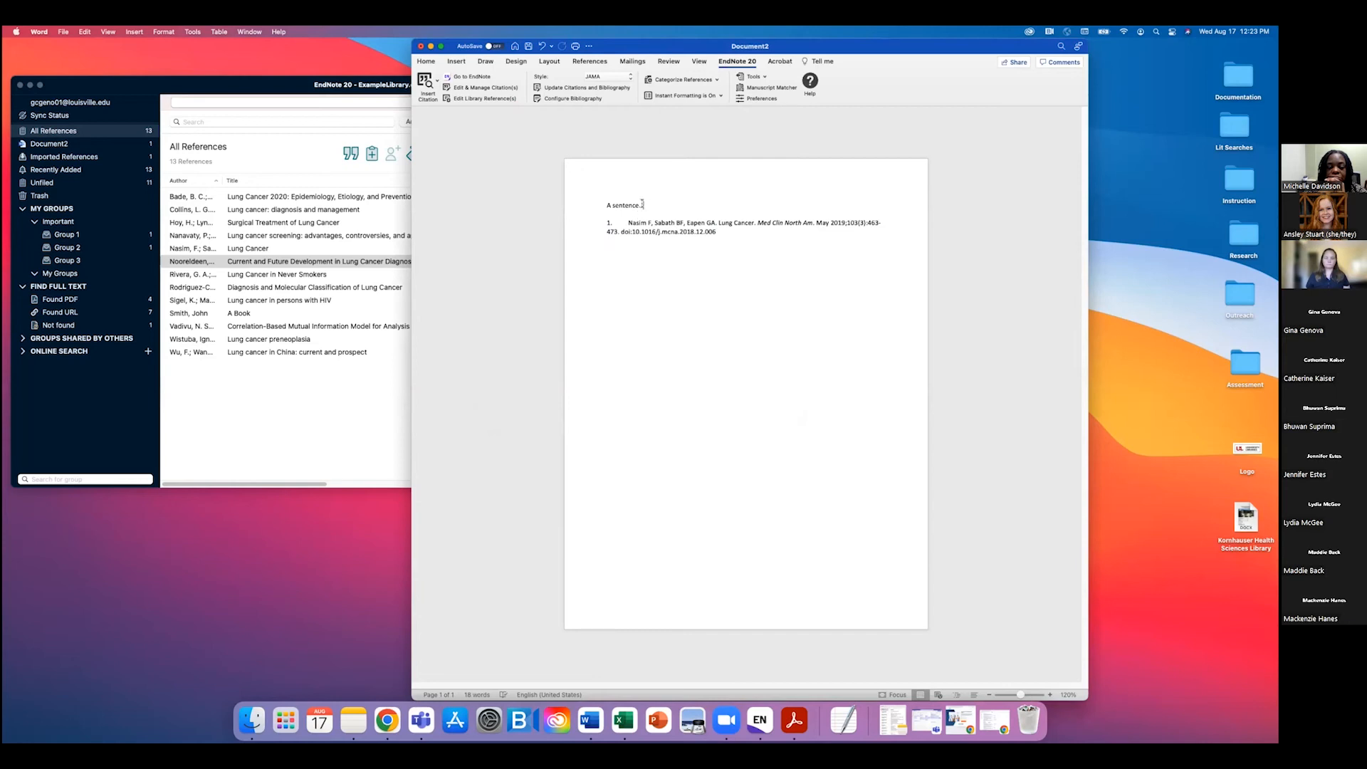
{"action": "left_click", "coordinate": [732, 232]}
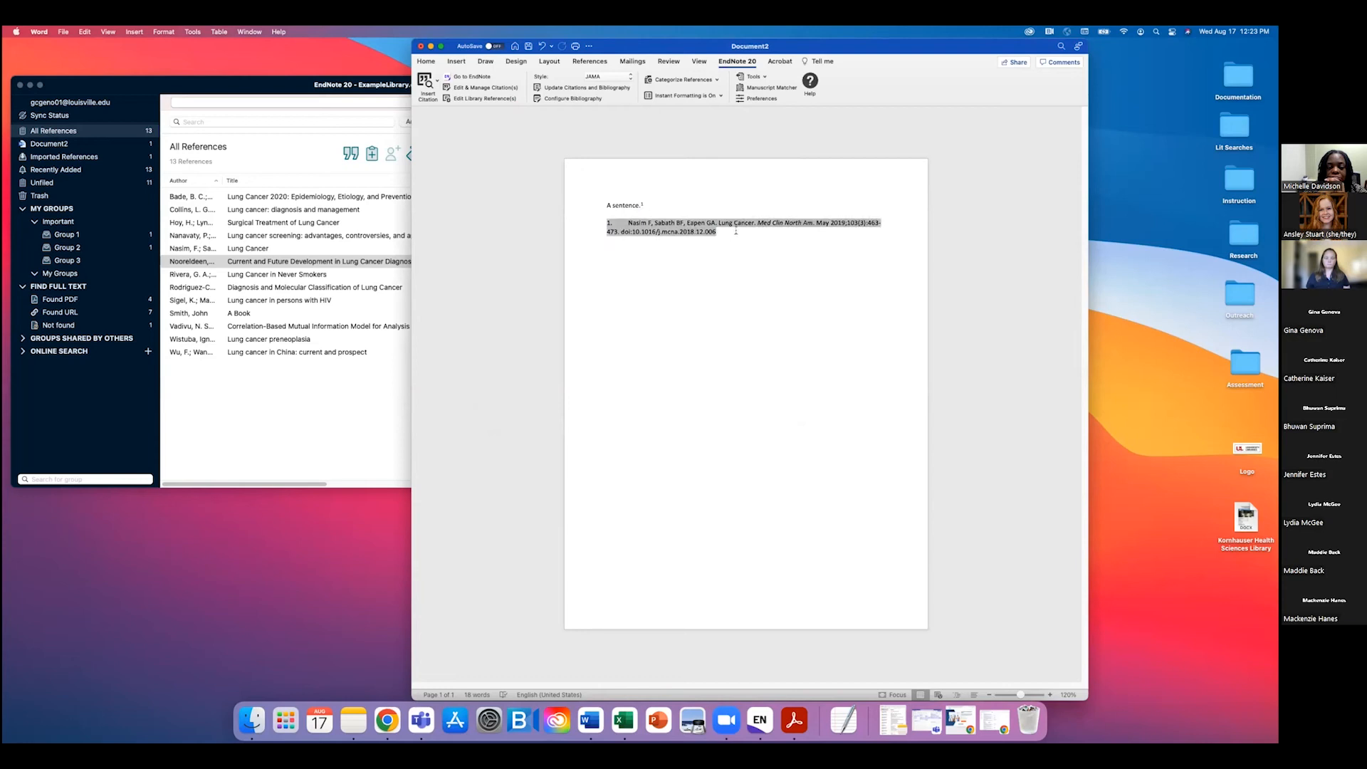
{"action": "left_click", "coordinate": [674, 204]}
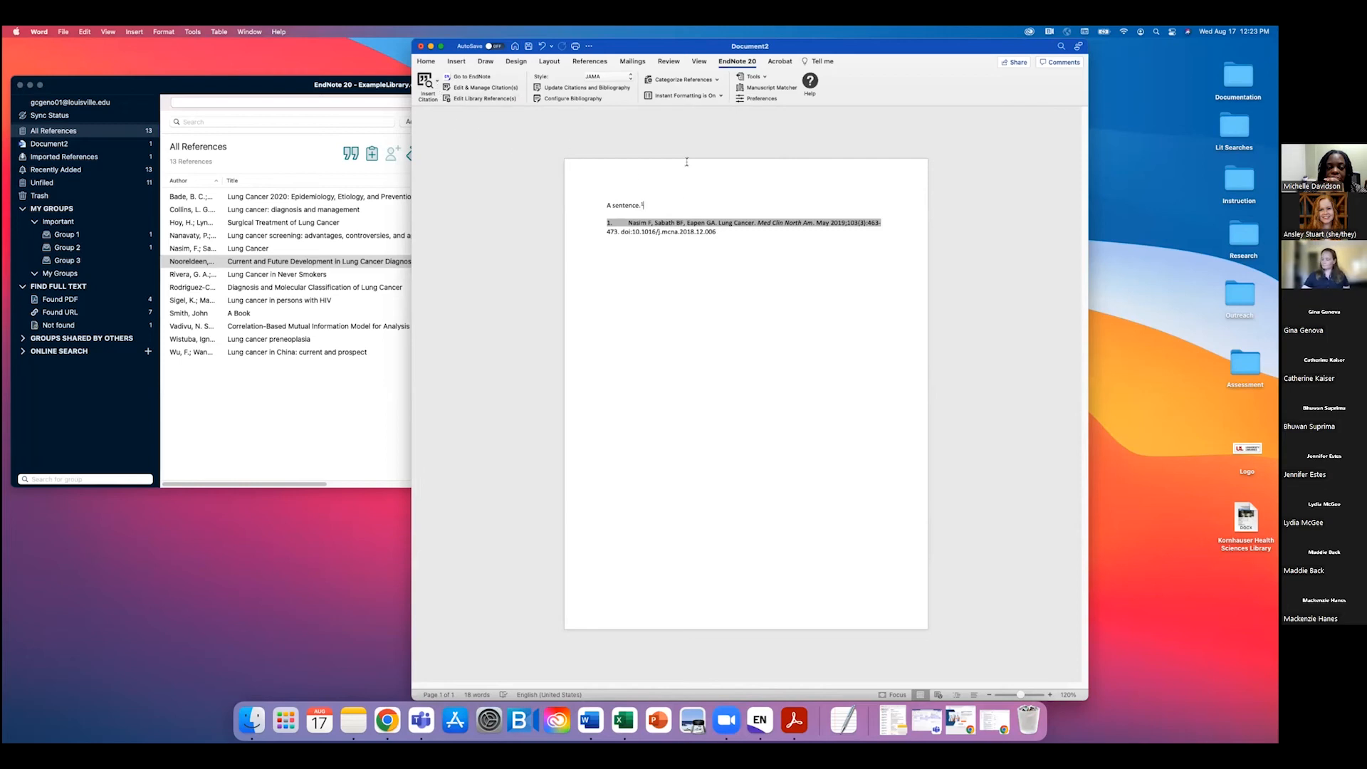
Step: Open the cited reference's library record for editing through Edit & Manage Citations and look over its author, issue and page fields
{"action": "left_click", "coordinate": [462, 88]}
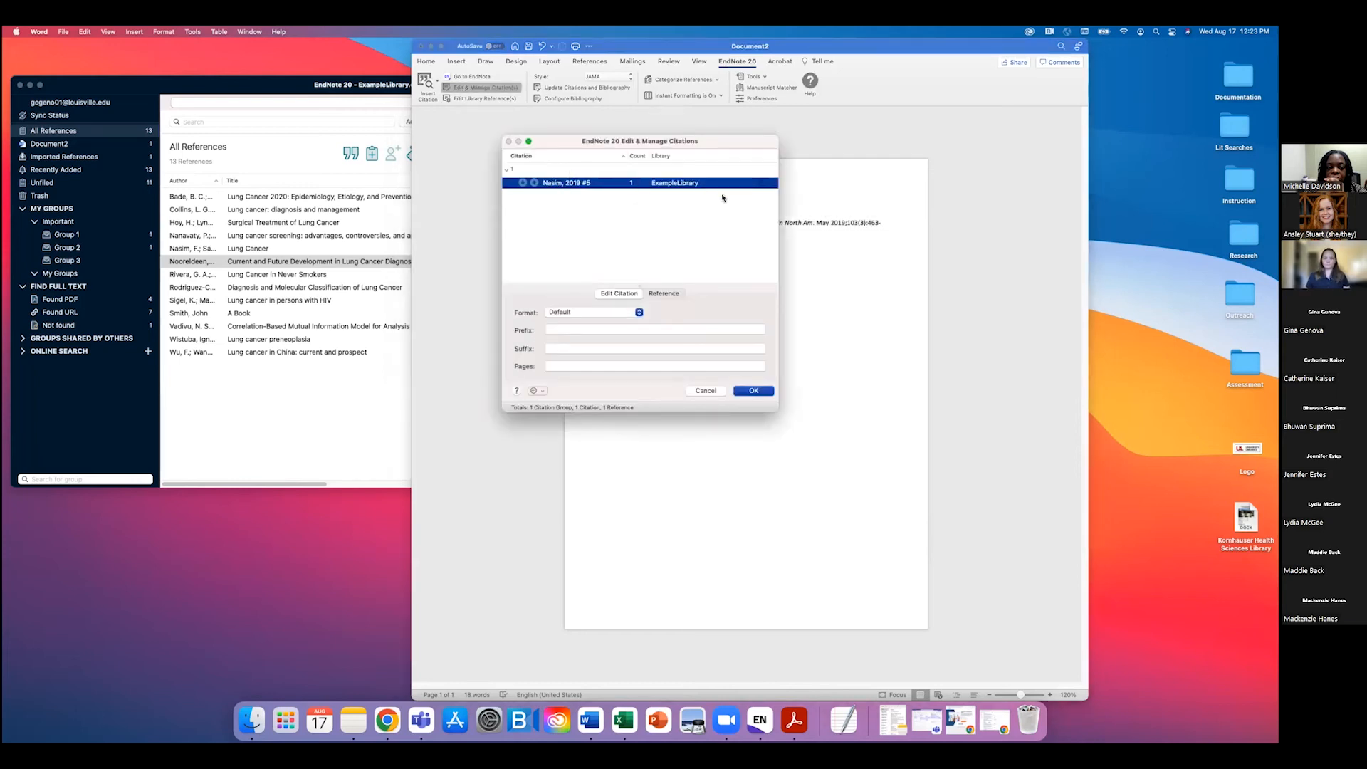
{"action": "left_click", "coordinate": [766, 183]}
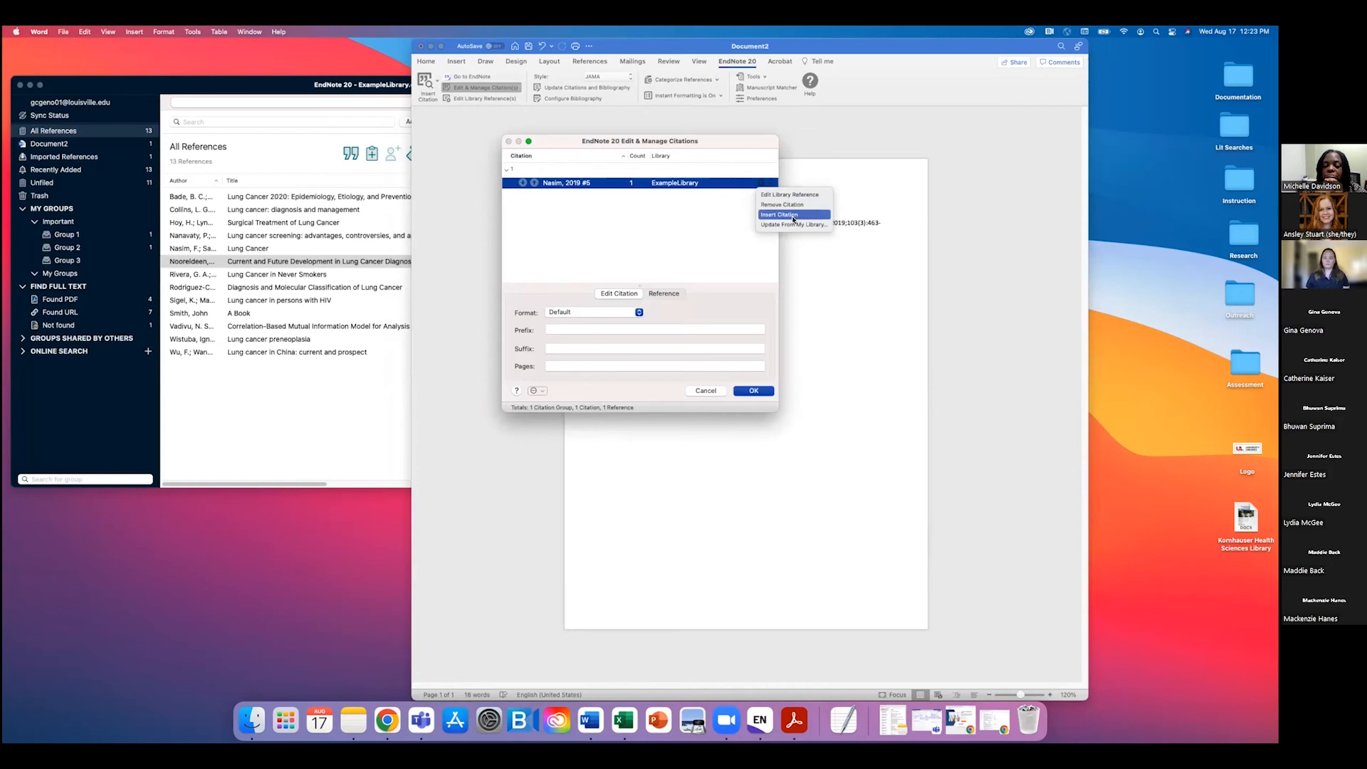
{"action": "left_click", "coordinate": [791, 196]}
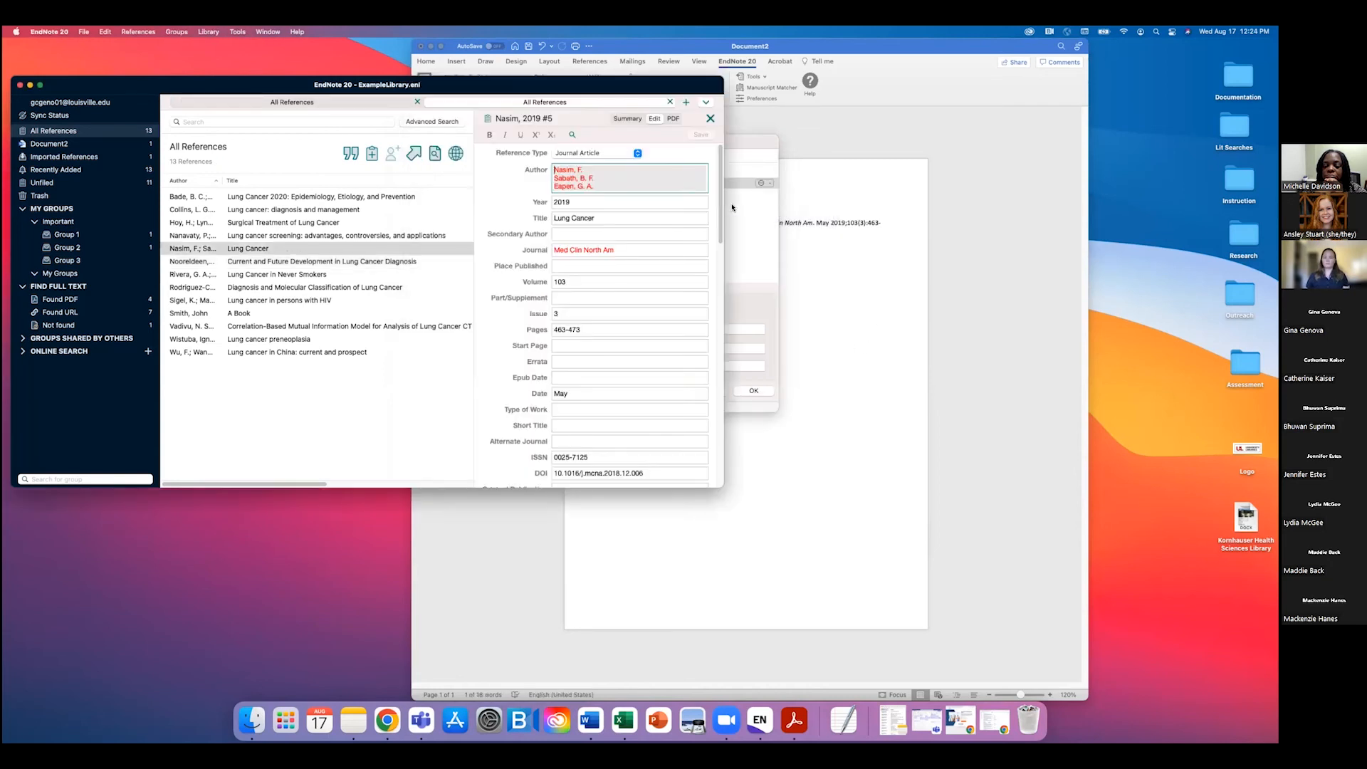
{"action": "scroll", "coordinate": [633, 281], "scroll_direction": "down", "scroll_amount": 3}
{"action": "scroll", "coordinate": [633, 282], "scroll_direction": "up", "scroll_amount": 3}
{"action": "left_click_drag", "start_coordinate": [553, 169], "coordinate": [572, 206]}
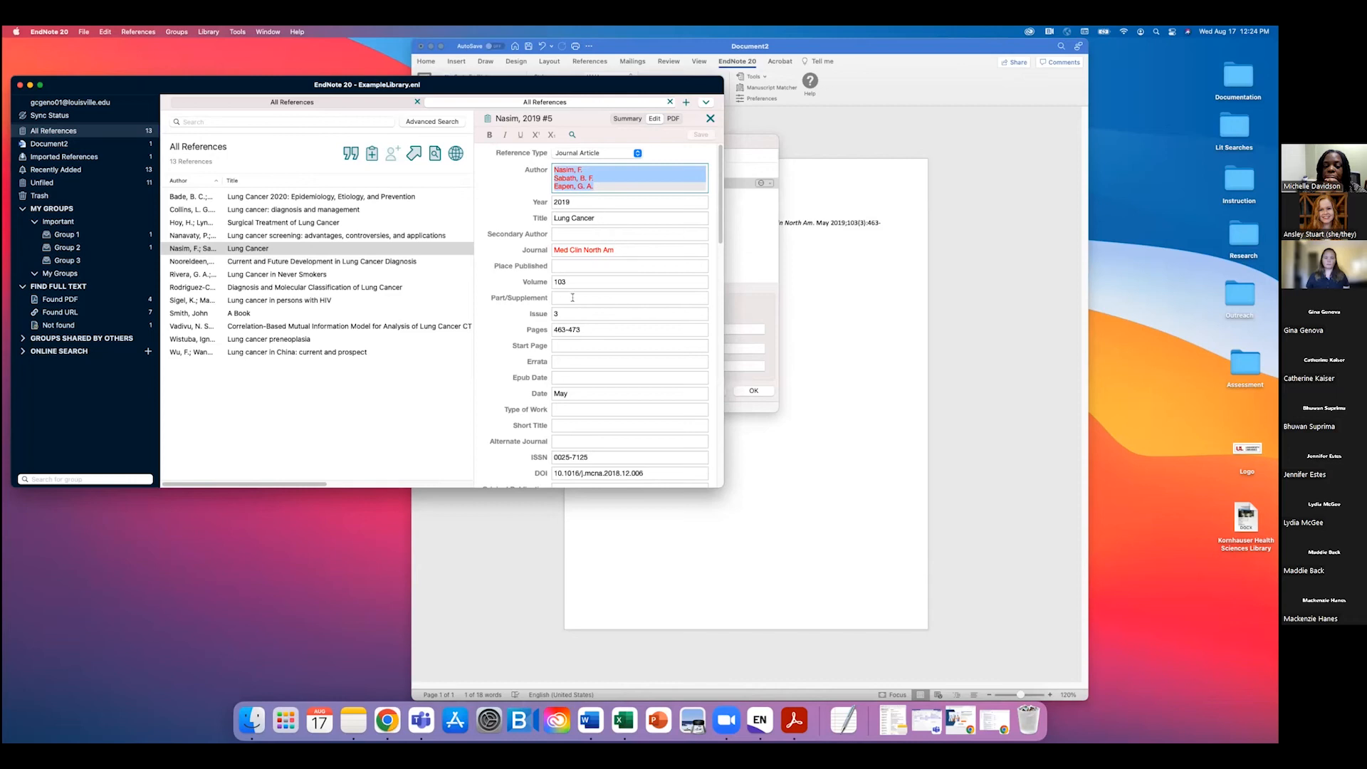
{"action": "left_click", "coordinate": [583, 333]}
{"action": "left_click", "coordinate": [600, 313]}
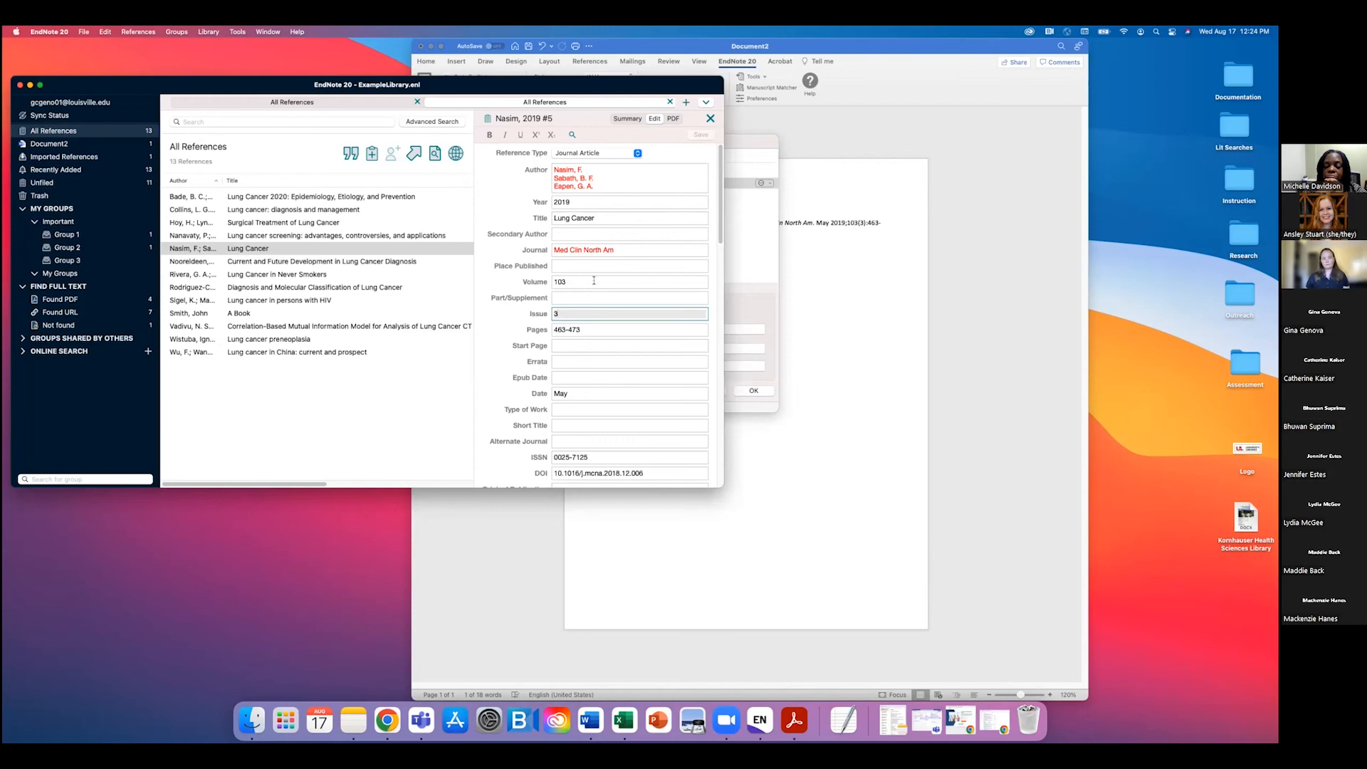
Step: Set the reference's pages to 463-474 and save the record
{"action": "left_click", "coordinate": [625, 328]}
{"action": "key", "text": "BackSpace"}
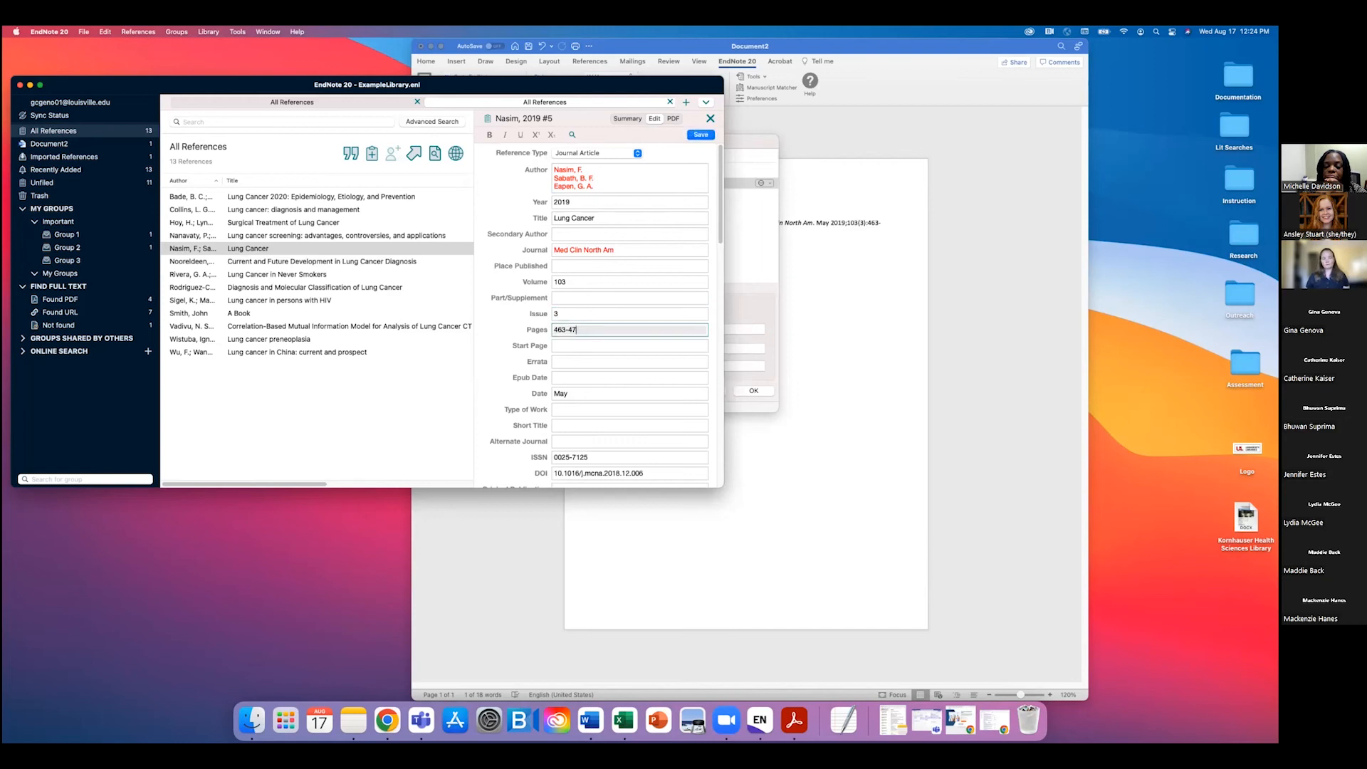
{"action": "left_click", "coordinate": [702, 136]}
Step: Accept the citation management dialog in Word and update the document's citations and bibliography
{"action": "left_click", "coordinate": [759, 248]}
{"action": "left_click", "coordinate": [759, 390]}
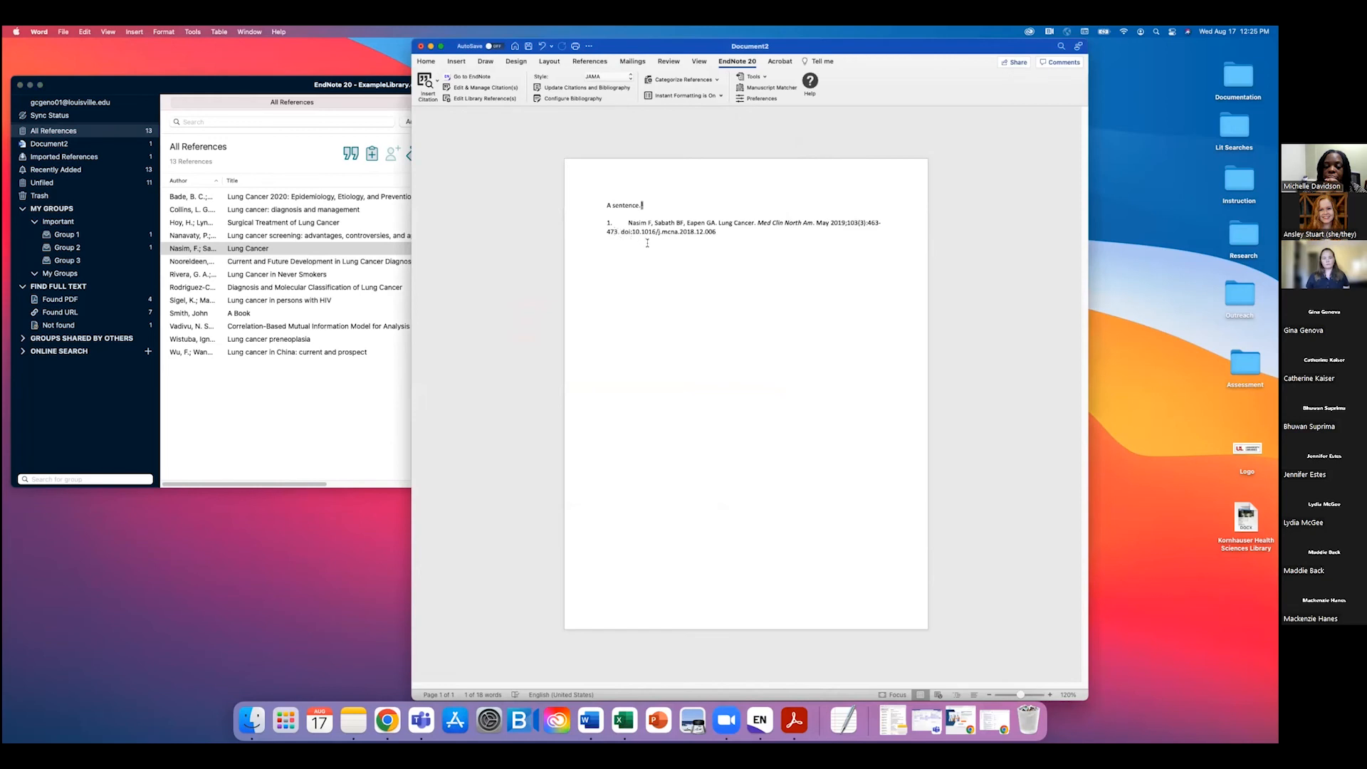
{"action": "left_click", "coordinate": [554, 89]}
{"action": "left_click", "coordinate": [736, 232]}
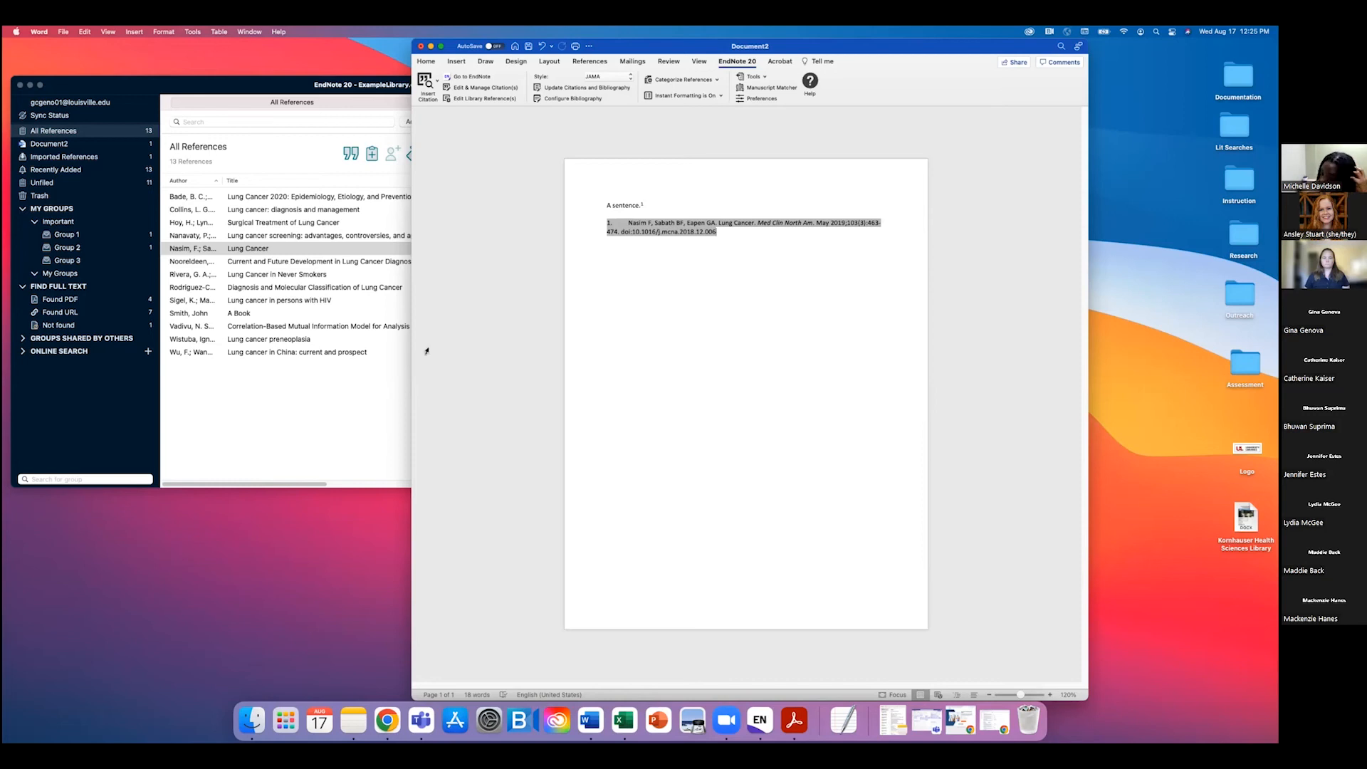
Step: Review the citation again in Edit & Manage Citations and close it without making changes
{"action": "left_click", "coordinate": [702, 203]}
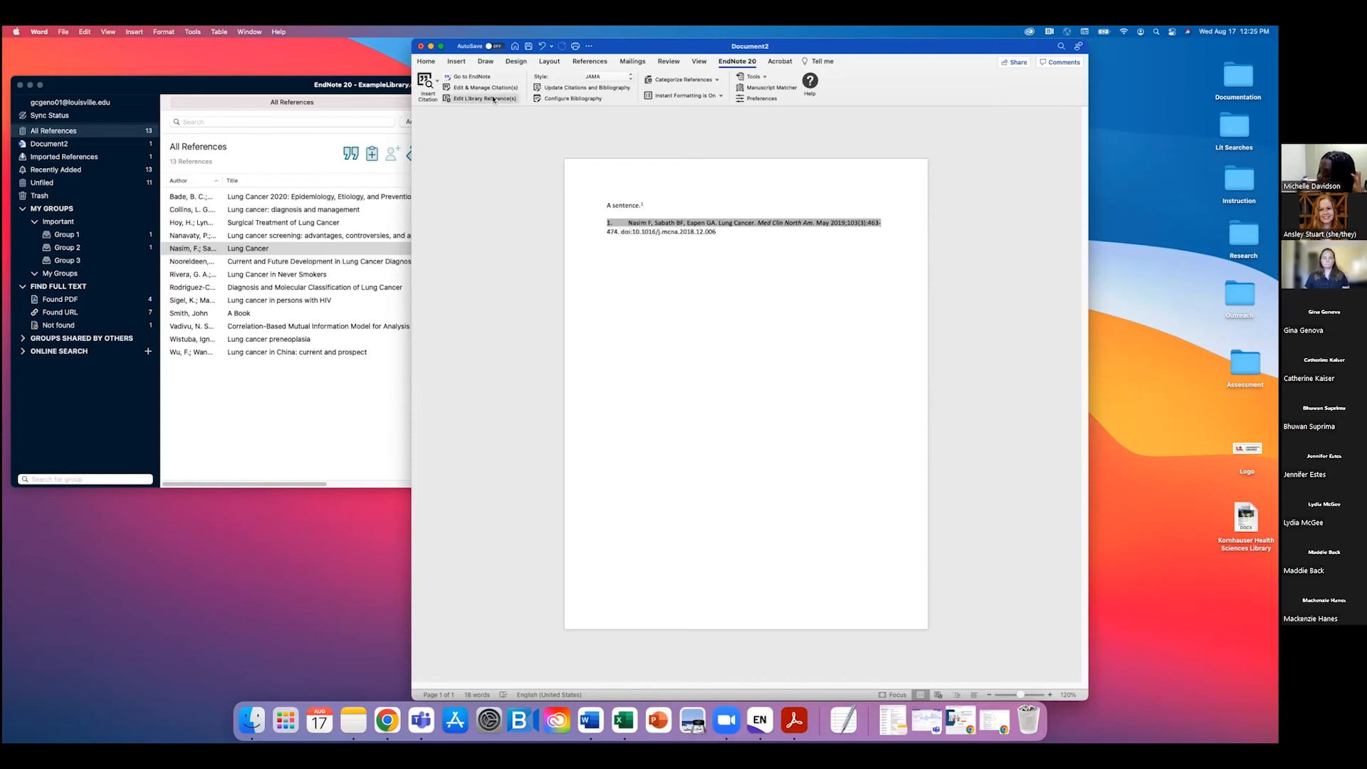
{"action": "left_click", "coordinate": [472, 89]}
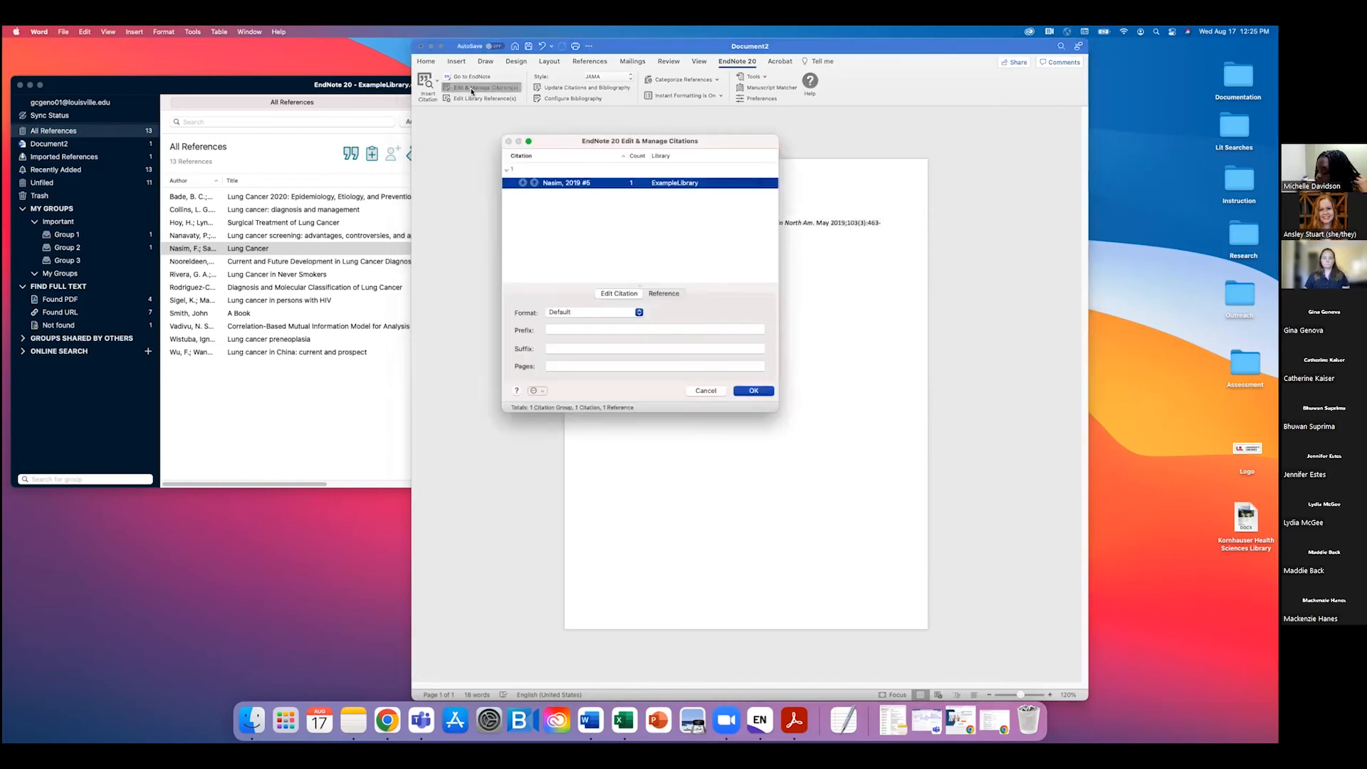
{"action": "left_click", "coordinate": [705, 391]}
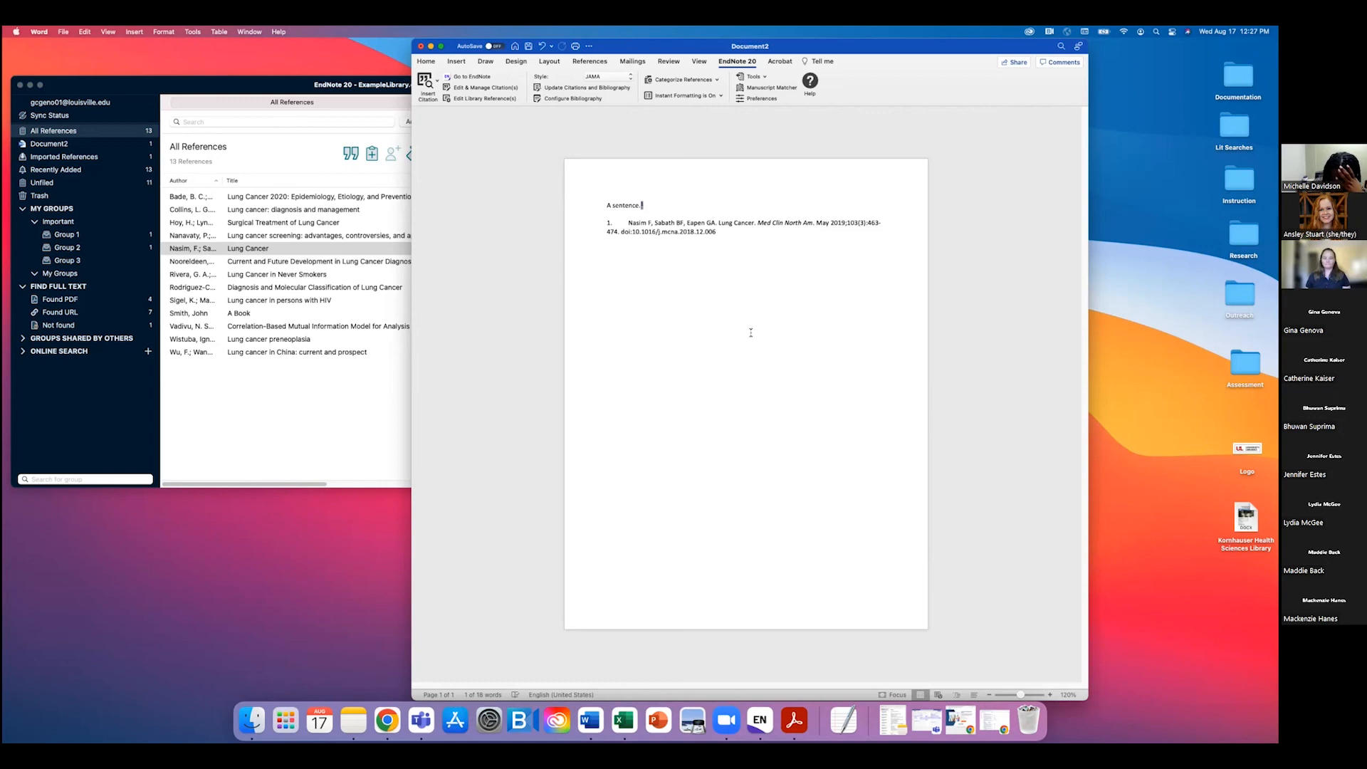
Step: Bring the EndNote library window in front of the Word document and reposition it
{"action": "left_click_drag", "start_coordinate": [289, 89], "coordinate": [380, 79]}
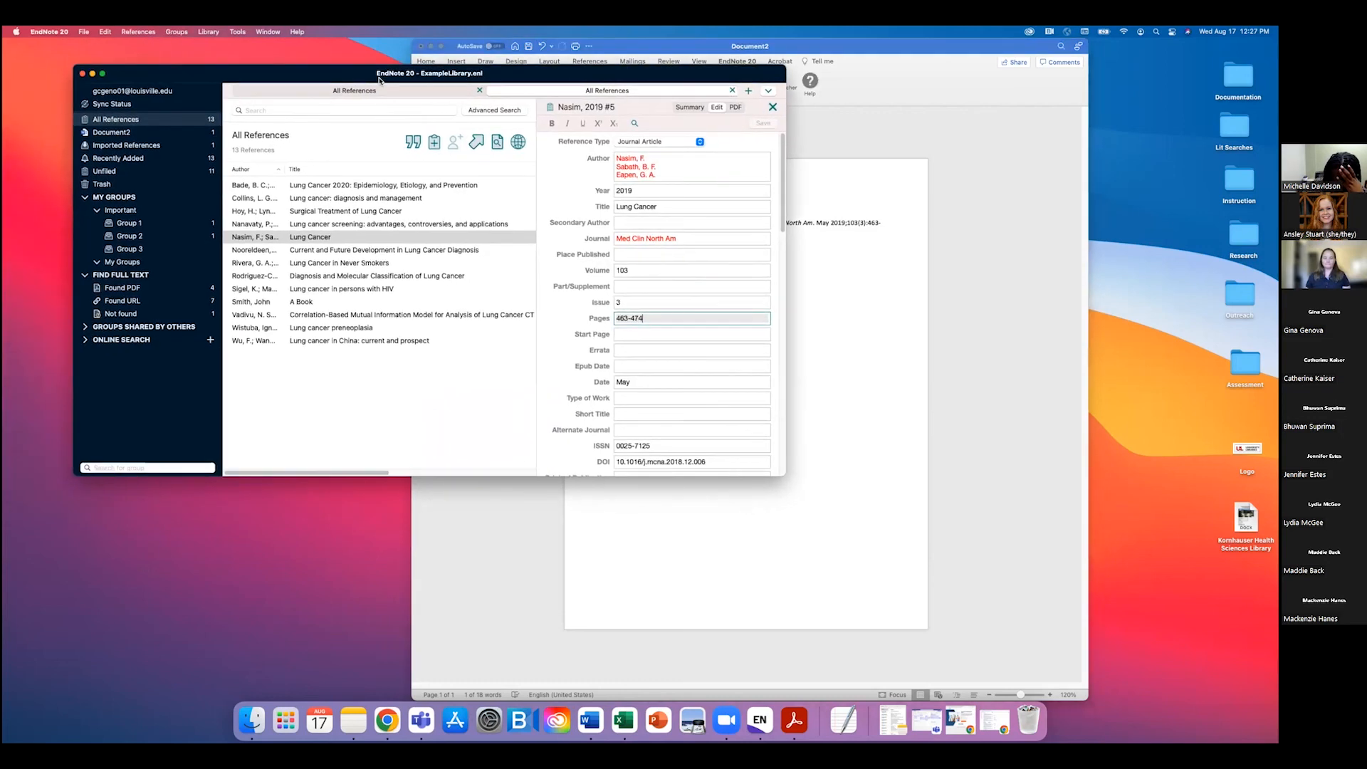
{"action": "left_click", "coordinate": [736, 62]}
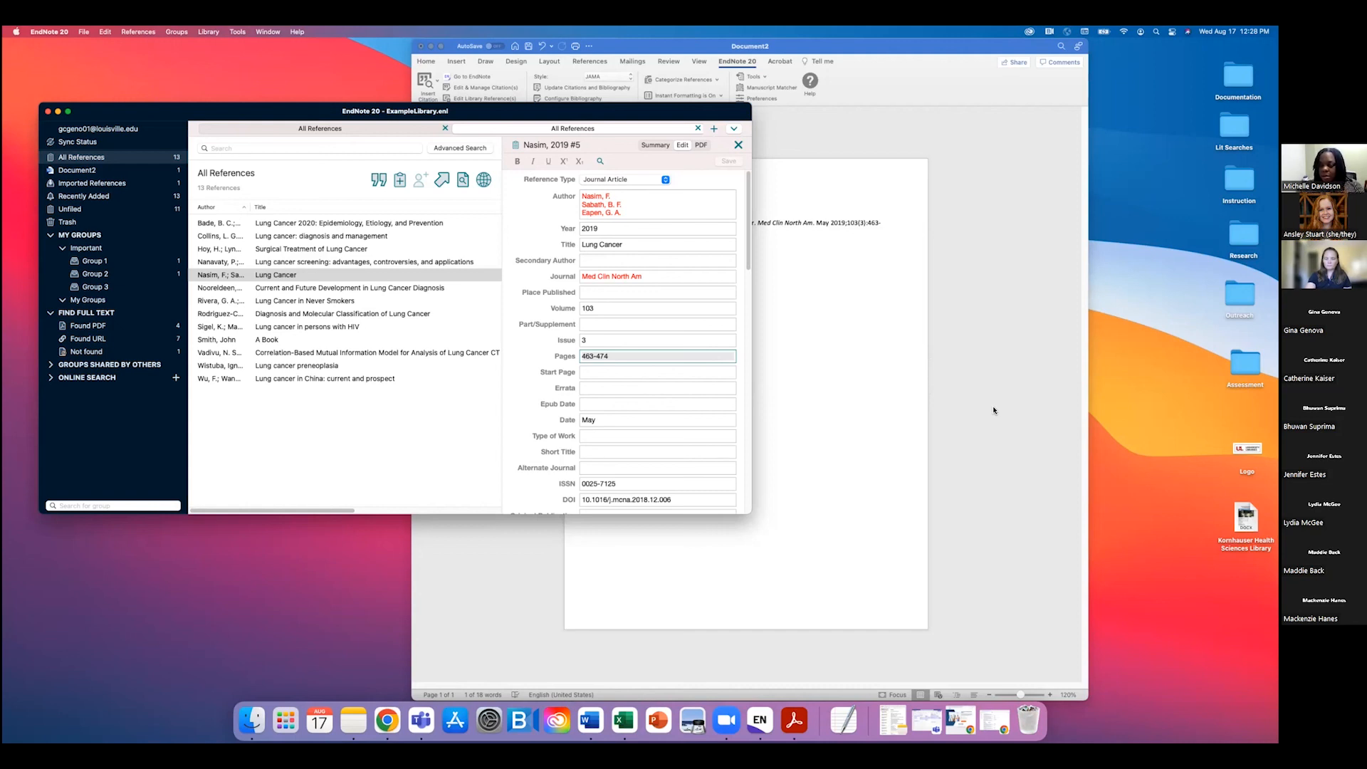
Step: Switch to Chrome and open the Download EndNote Desktop page from the Kornhauser Health Sciences Library website
{"action": "left_click", "coordinate": [995, 721]}
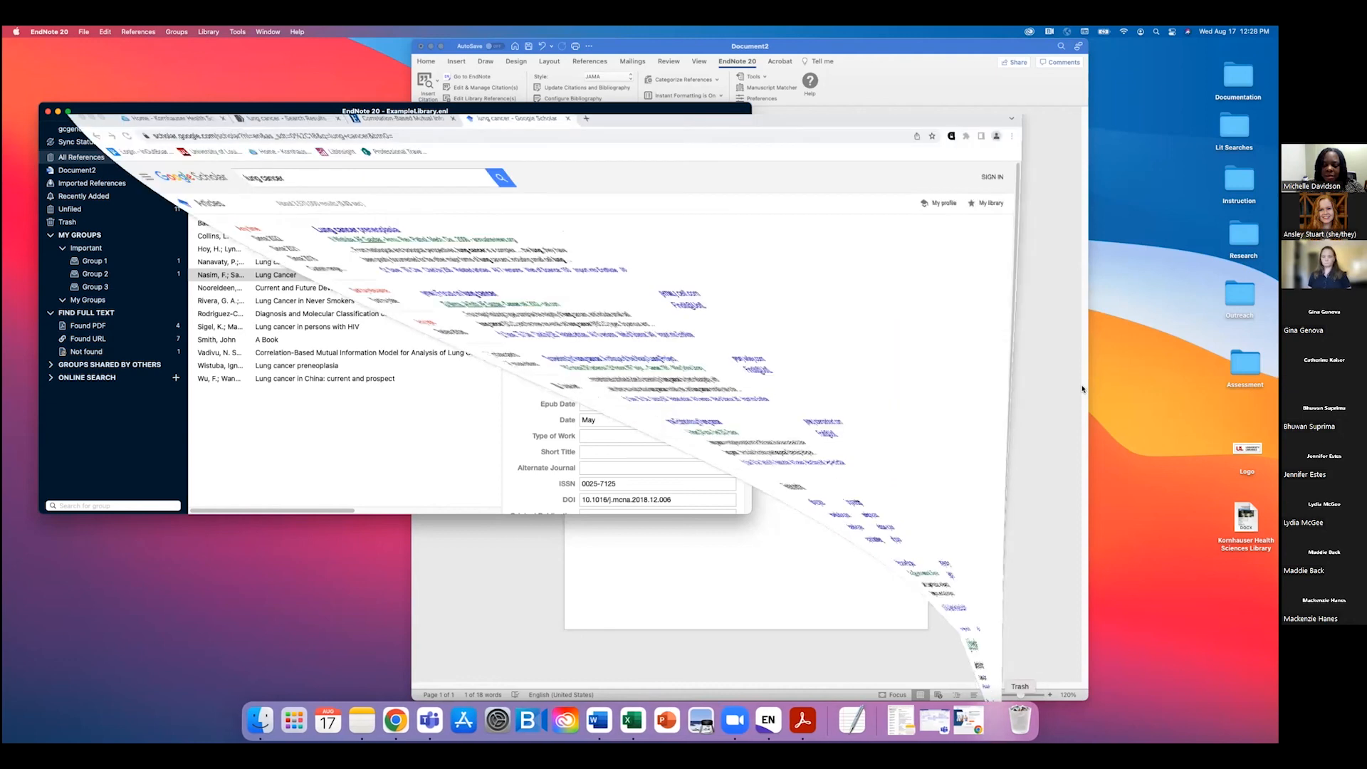
{"action": "left_click", "coordinate": [100, 51]}
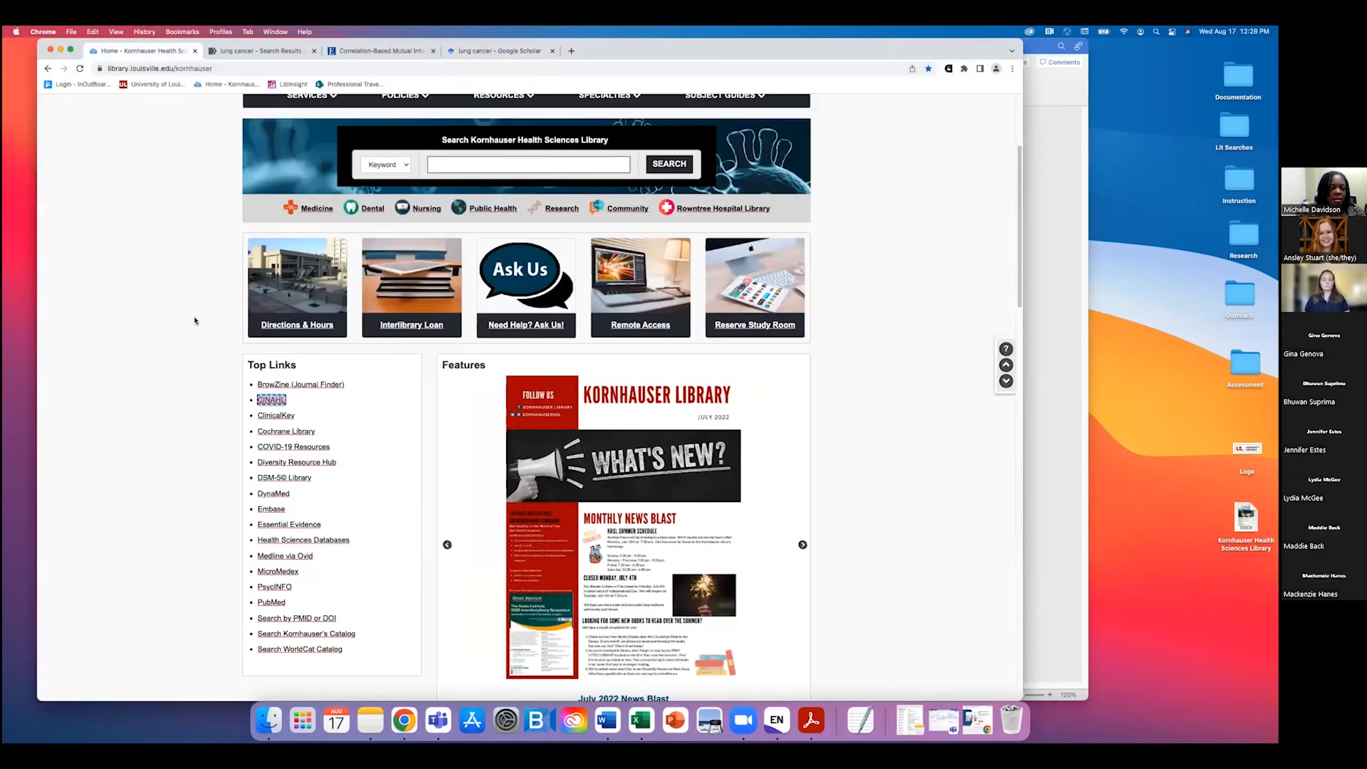
{"action": "scroll", "coordinate": [188, 327], "scroll_direction": "up", "scroll_amount": 5}
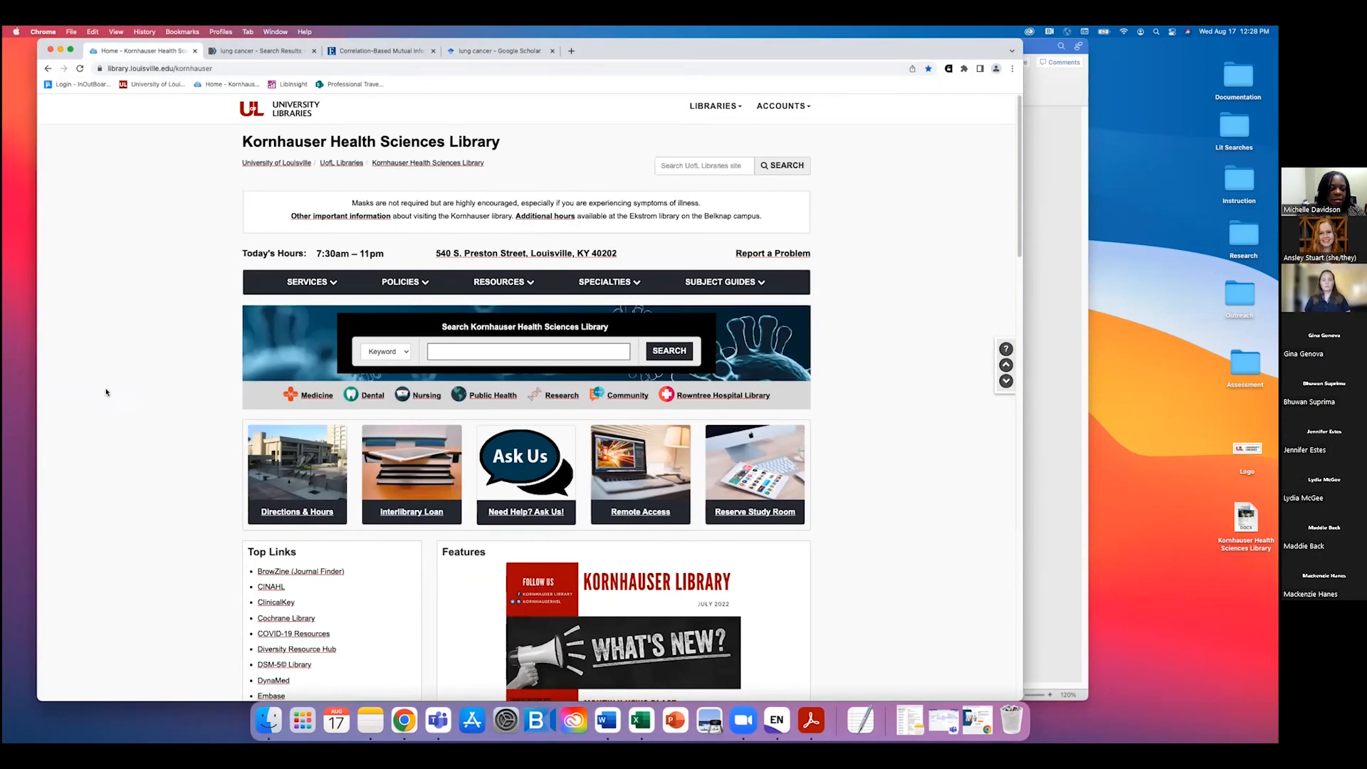
{"action": "scroll", "coordinate": [122, 373], "scroll_direction": "down", "scroll_amount": 4}
{"action": "scroll", "coordinate": [124, 373], "scroll_direction": "up", "scroll_amount": 4}
{"action": "left_click", "coordinate": [310, 281]}
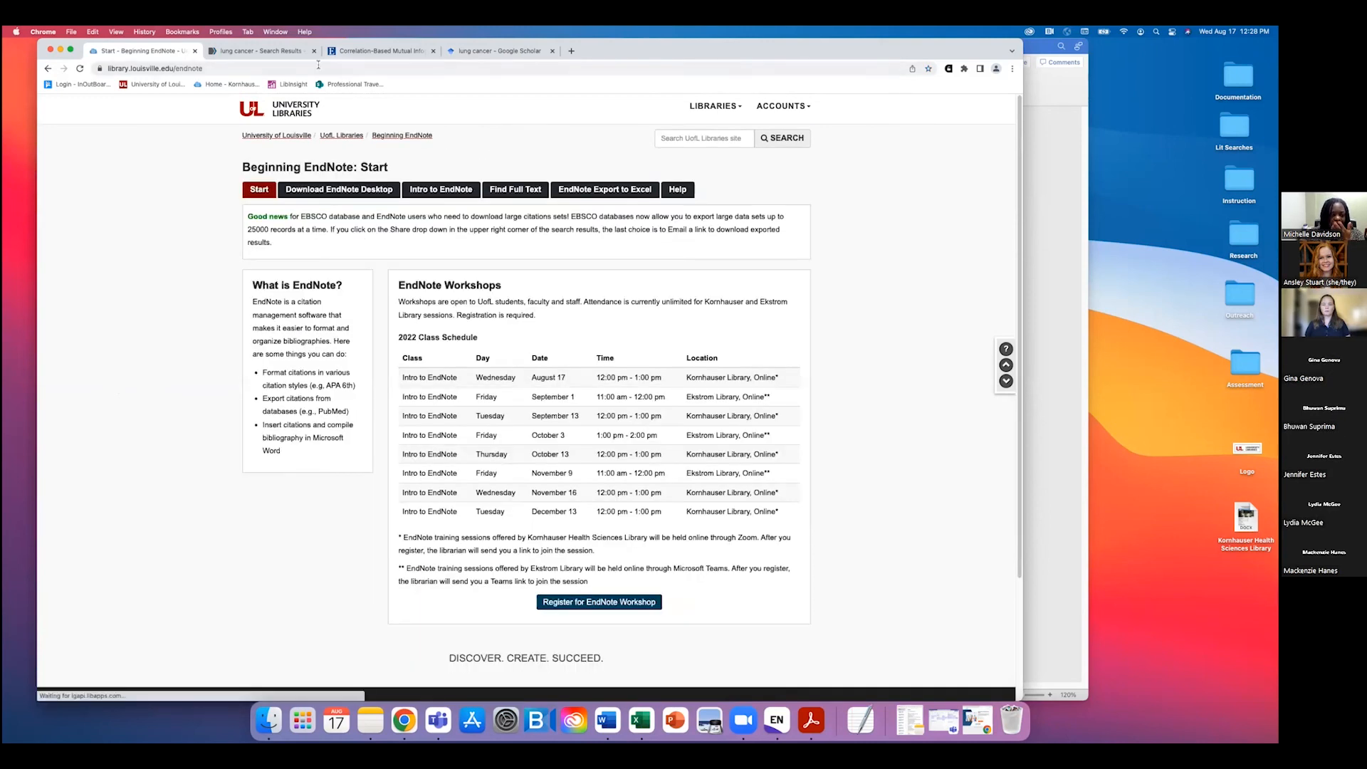
{"action": "left_click", "coordinate": [347, 193]}
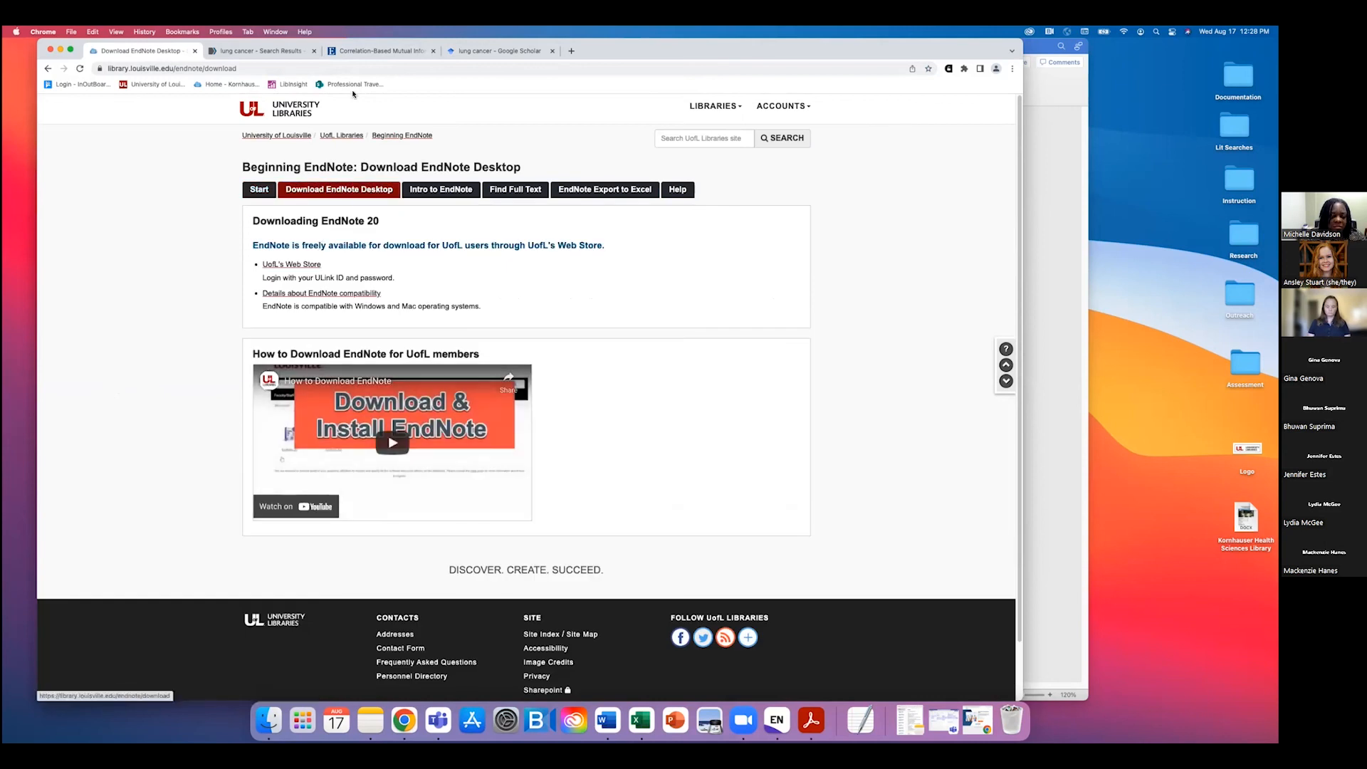
Step: Copy the web address of the Download EndNote Desktop page
{"action": "left_click", "coordinate": [323, 66]}
{"action": "right_click", "coordinate": [324, 67]}
{"action": "left_click", "coordinate": [348, 133]}
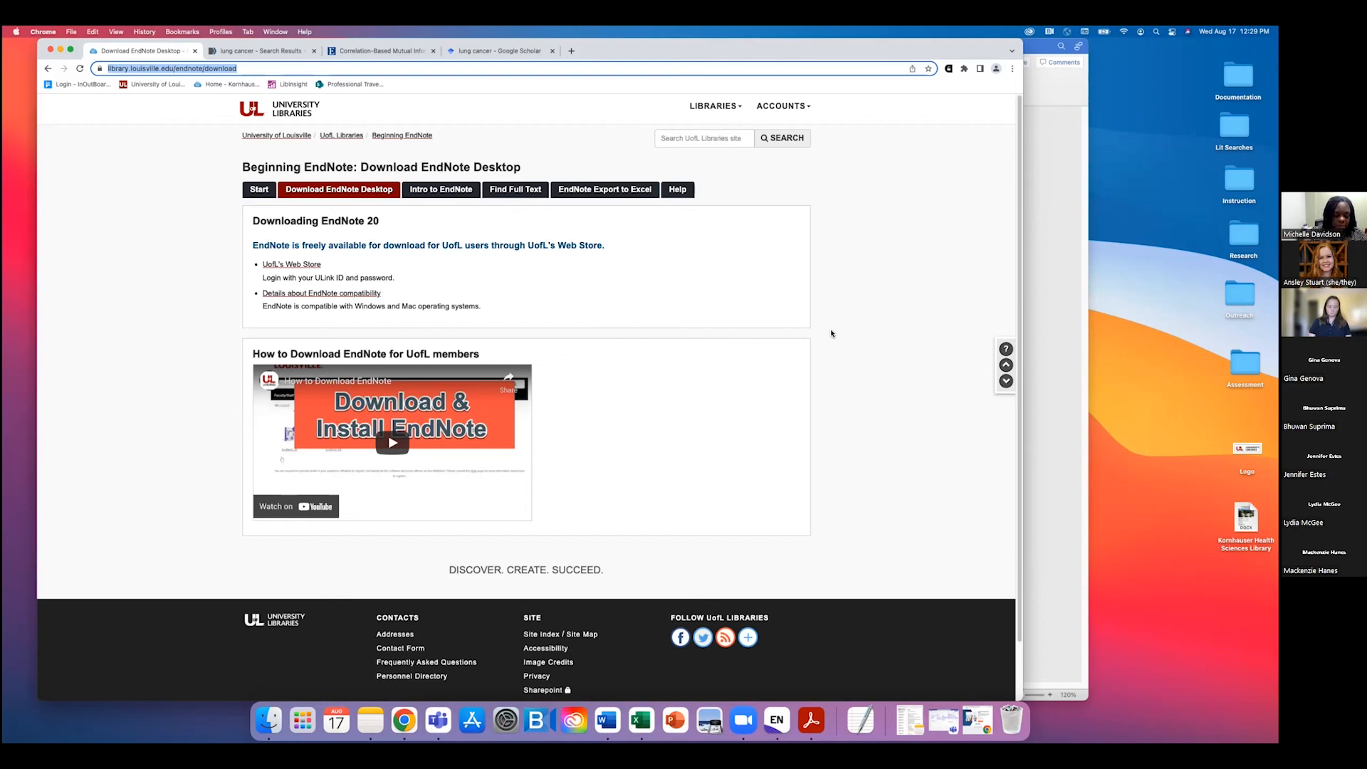
{"action": "left_click", "coordinate": [453, 303]}
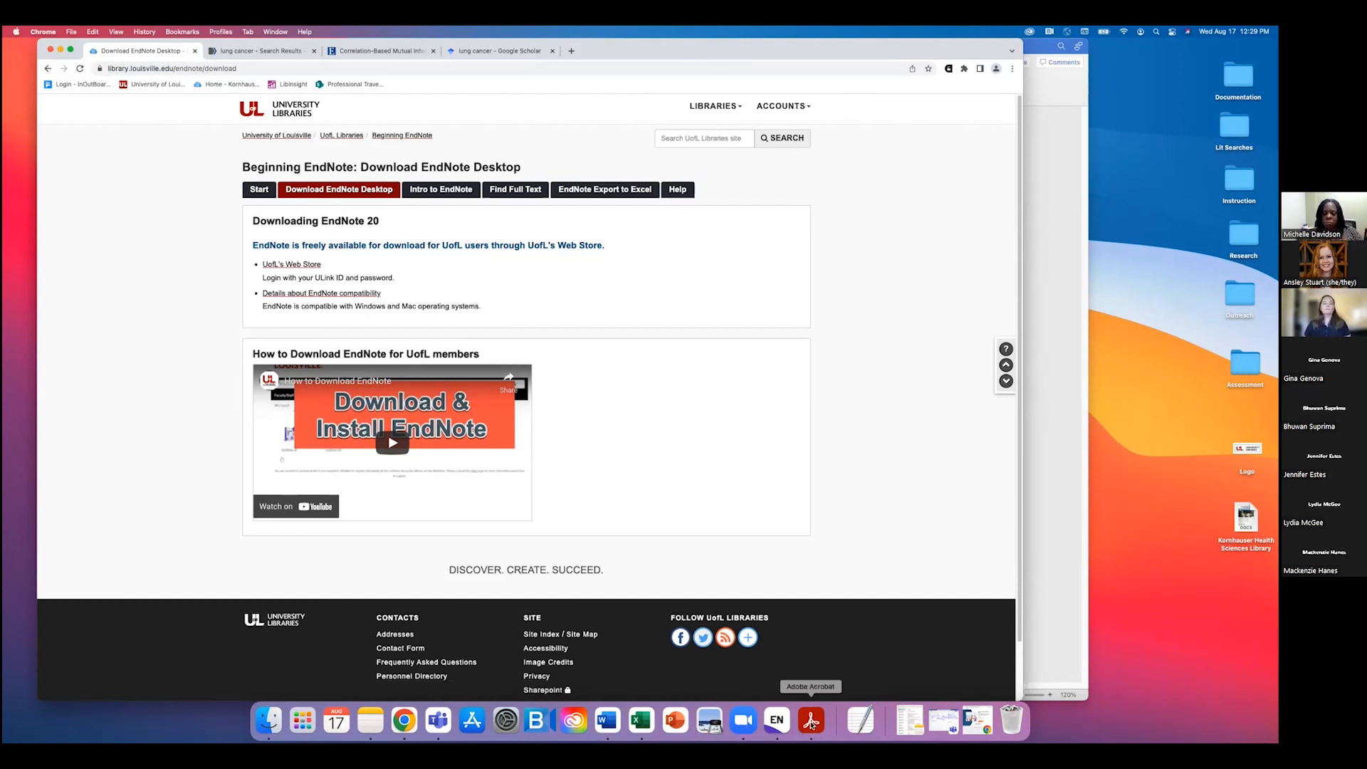
Step: Switch to Finder, locate the EndNote 20 application inside its folder under Applications, and close the window
{"action": "left_click", "coordinate": [251, 736]}
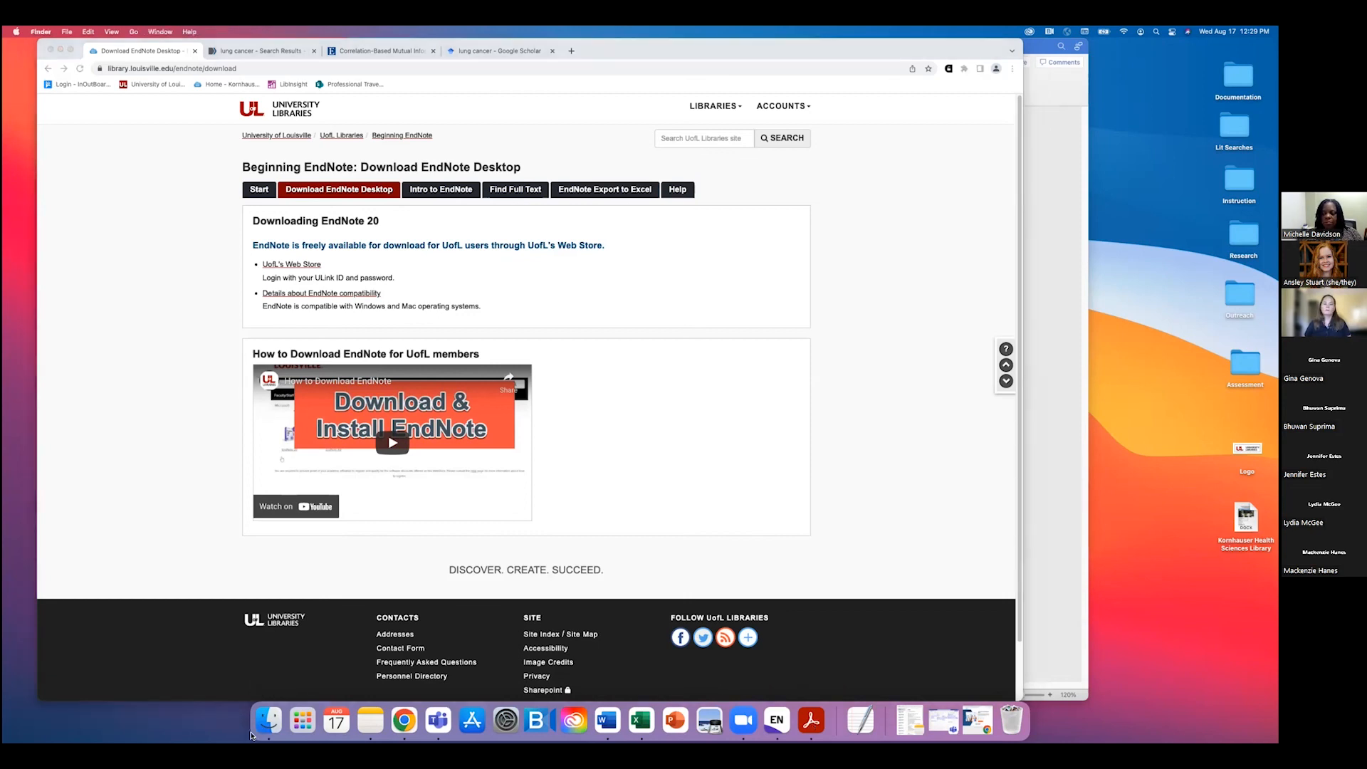
{"action": "left_click", "coordinate": [164, 422]}
{"action": "scroll", "coordinate": [257, 539], "scroll_direction": "down", "scroll_amount": 3}
{"action": "left_click", "coordinate": [257, 534]}
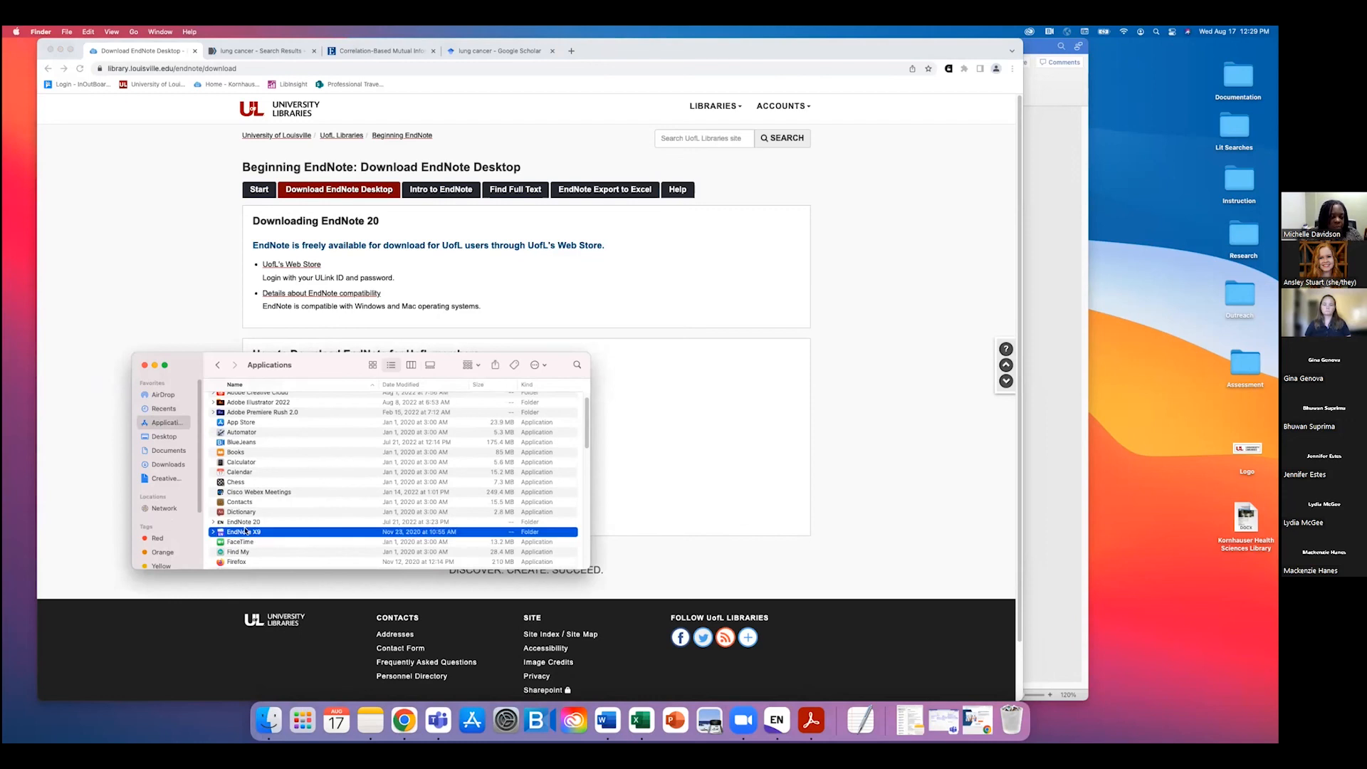
{"action": "double_click", "coordinate": [236, 523]}
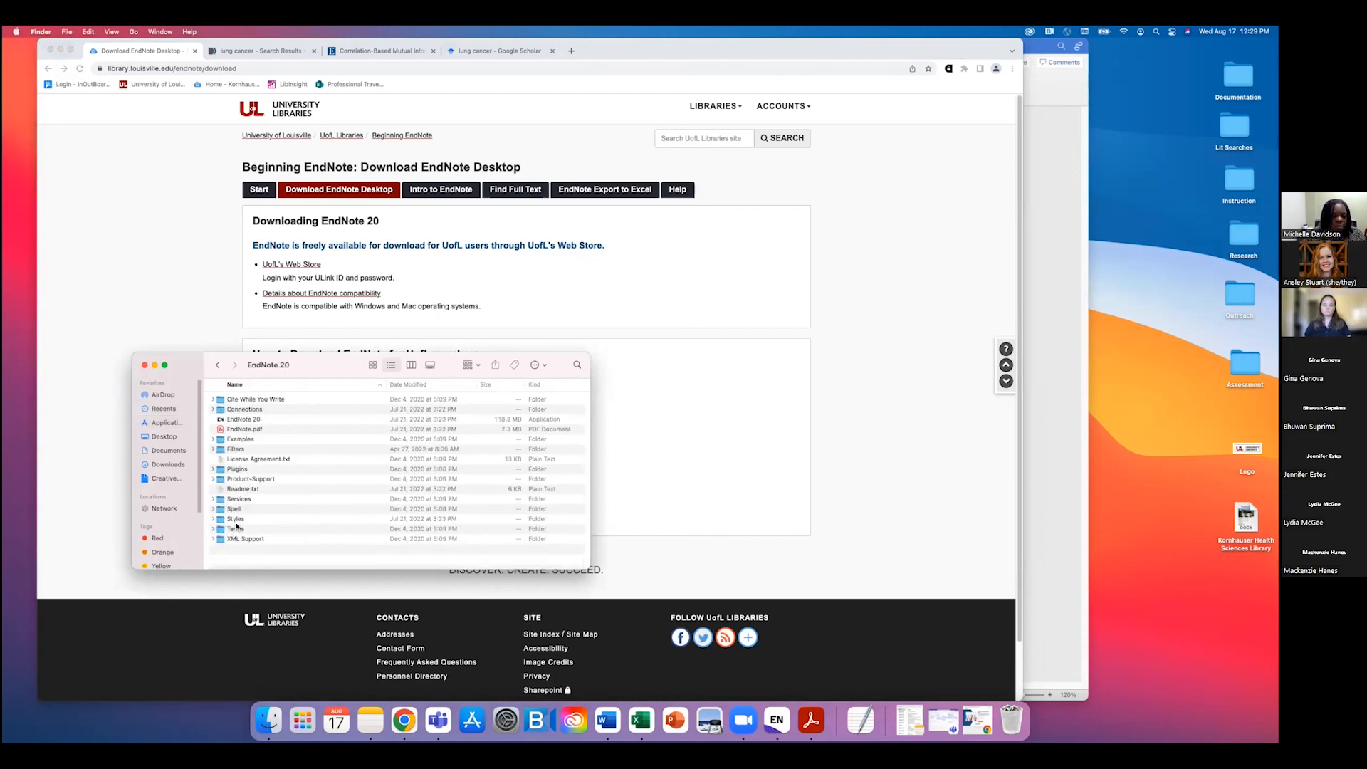
{"action": "left_click", "coordinate": [249, 420]}
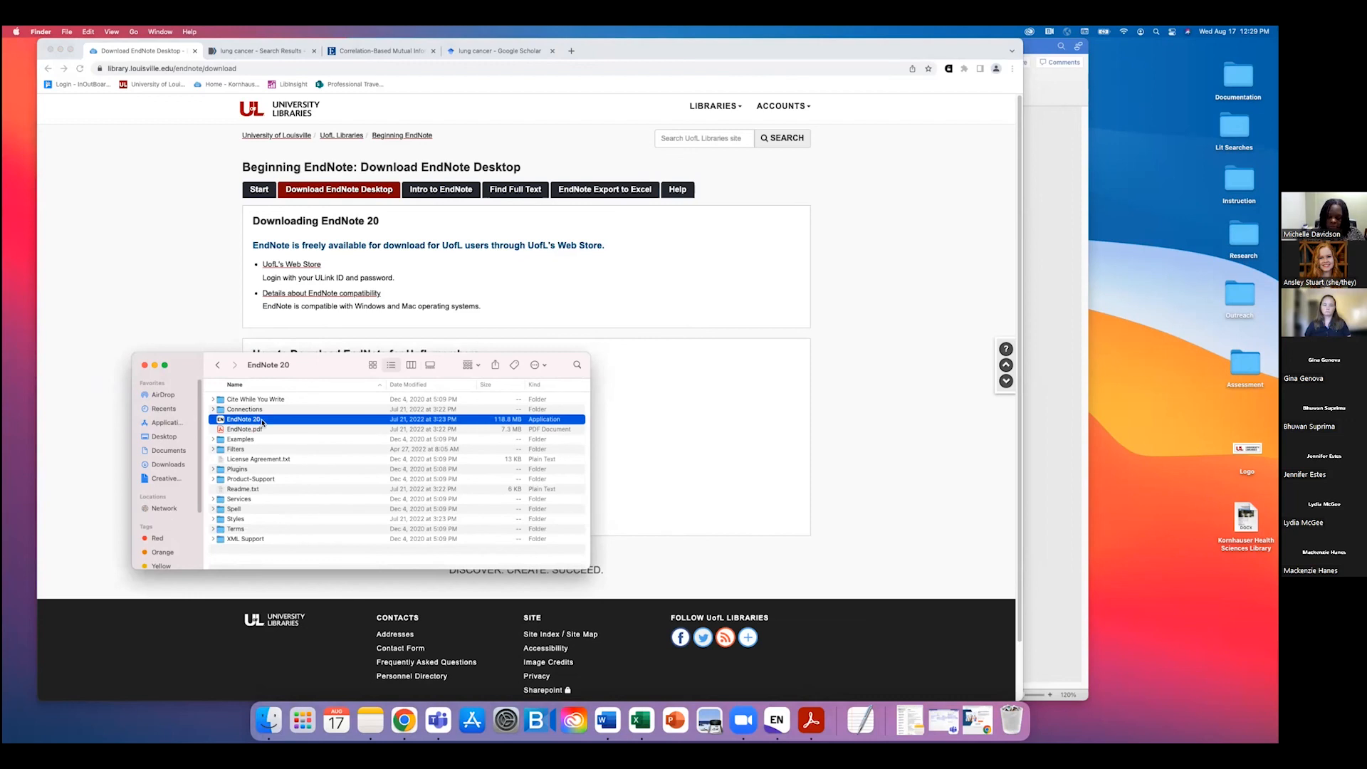
{"action": "left_click", "coordinate": [217, 364]}
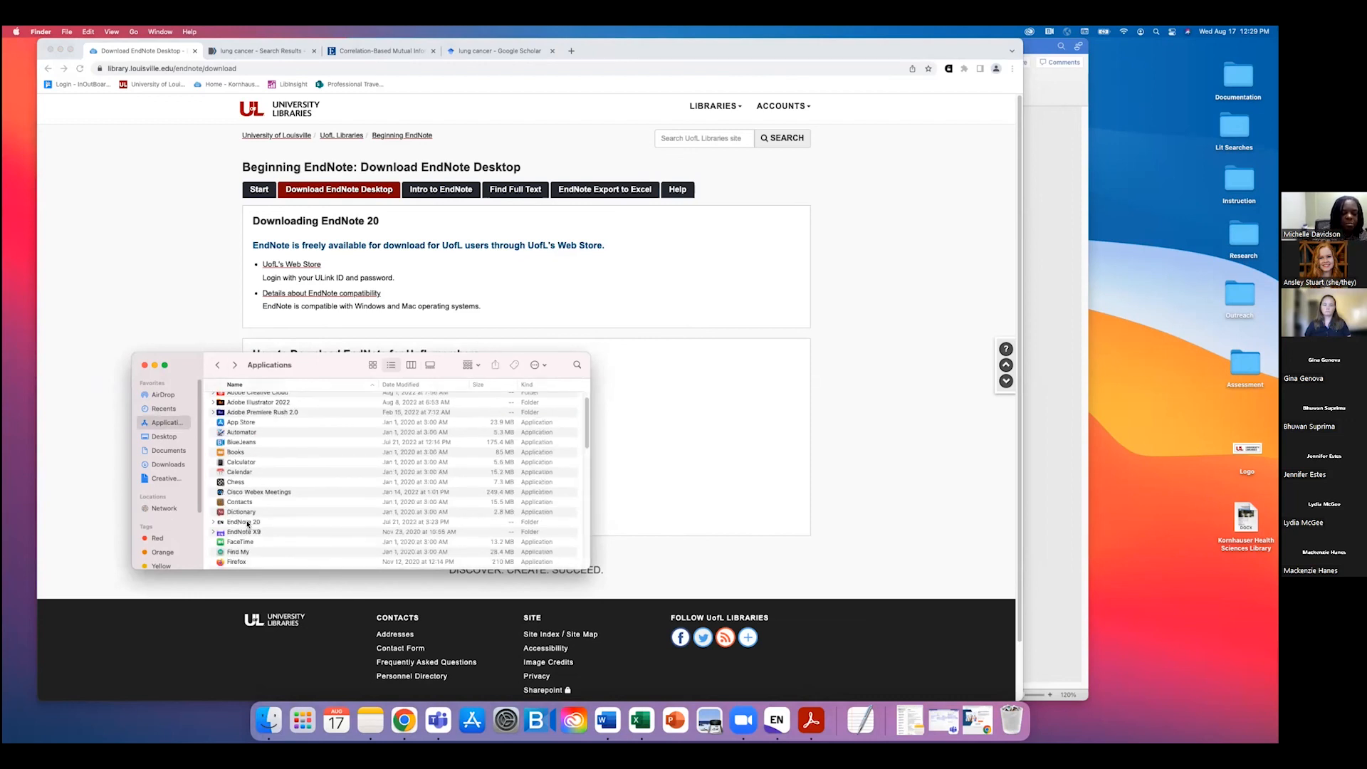
{"action": "double_click", "coordinate": [246, 523]}
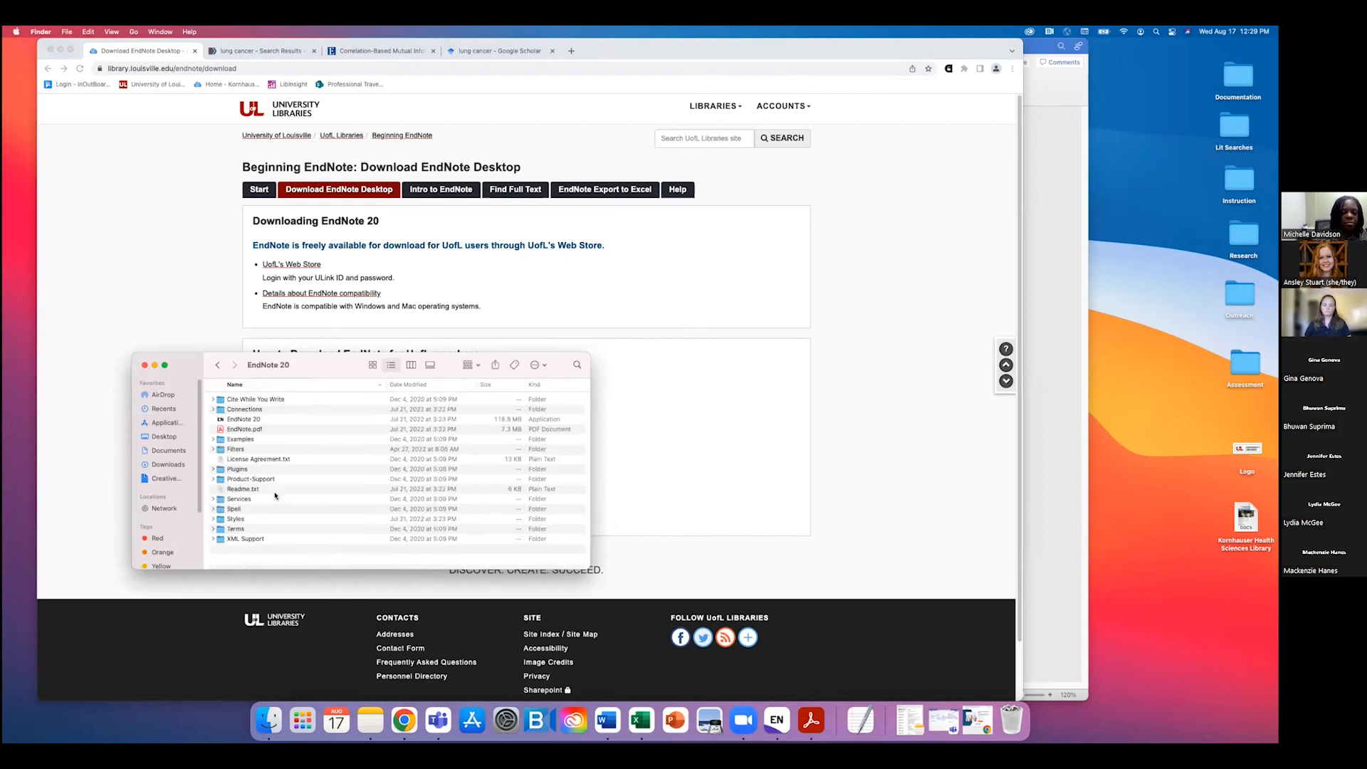
{"action": "left_click", "coordinate": [232, 420]}
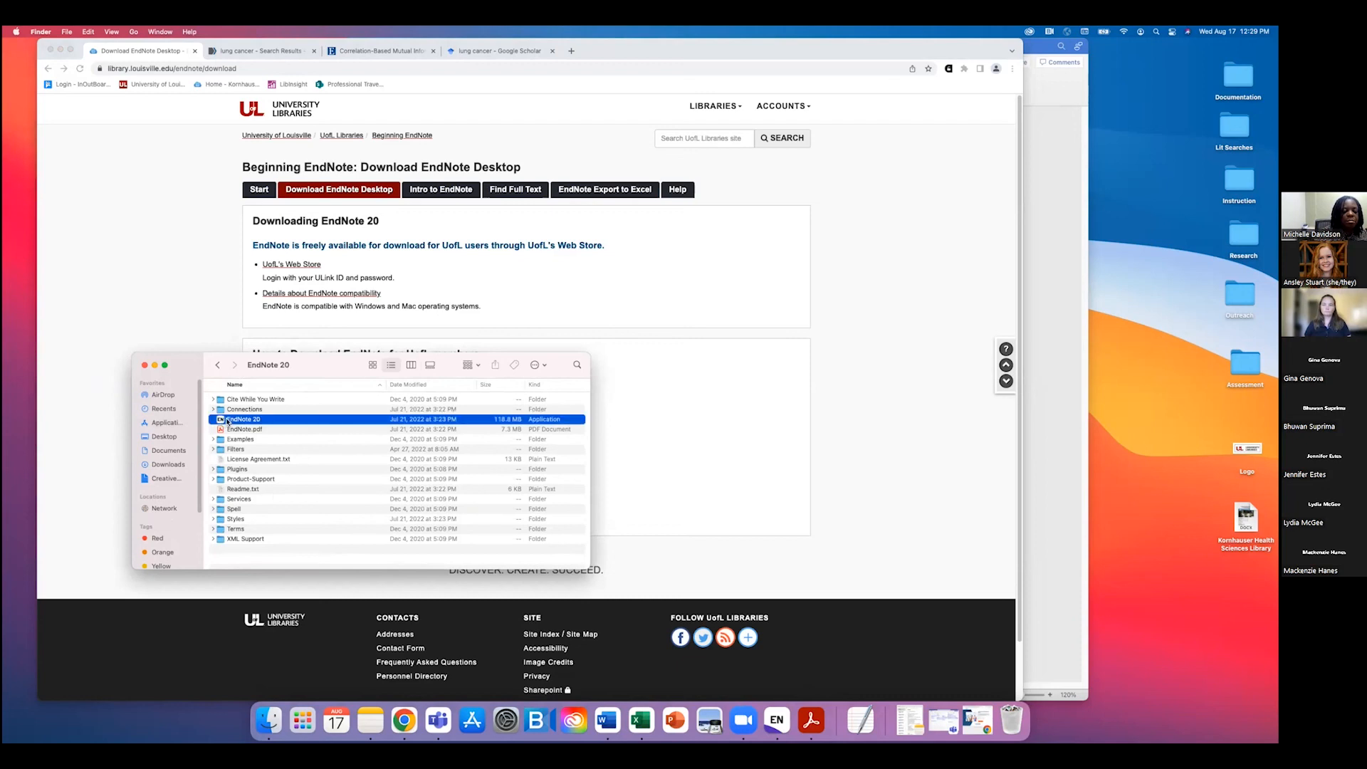
{"action": "left_click", "coordinate": [144, 366]}
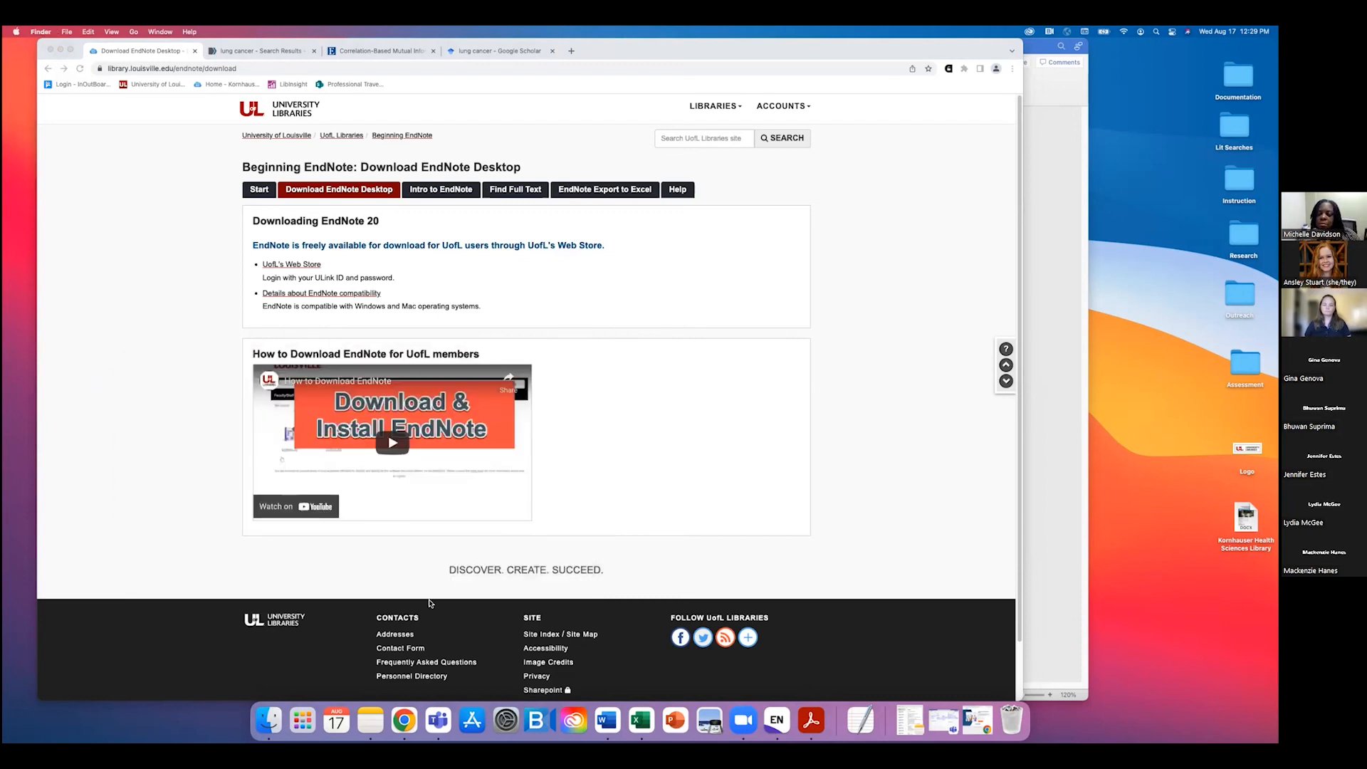
Step: Switch to EndNote to view its commands for creating and opening libraries, and leave them without choosing any
{"action": "left_click", "coordinate": [778, 730]}
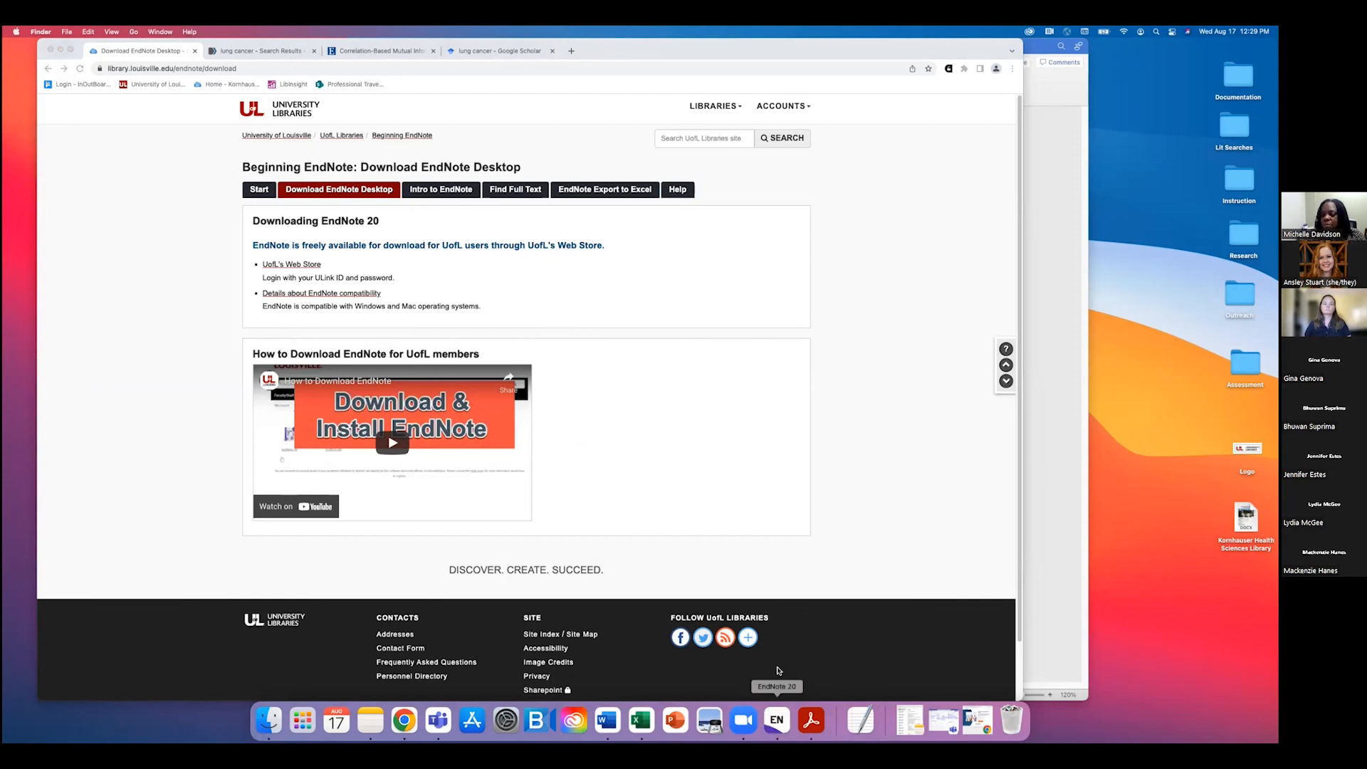
{"action": "left_click", "coordinate": [83, 31]}
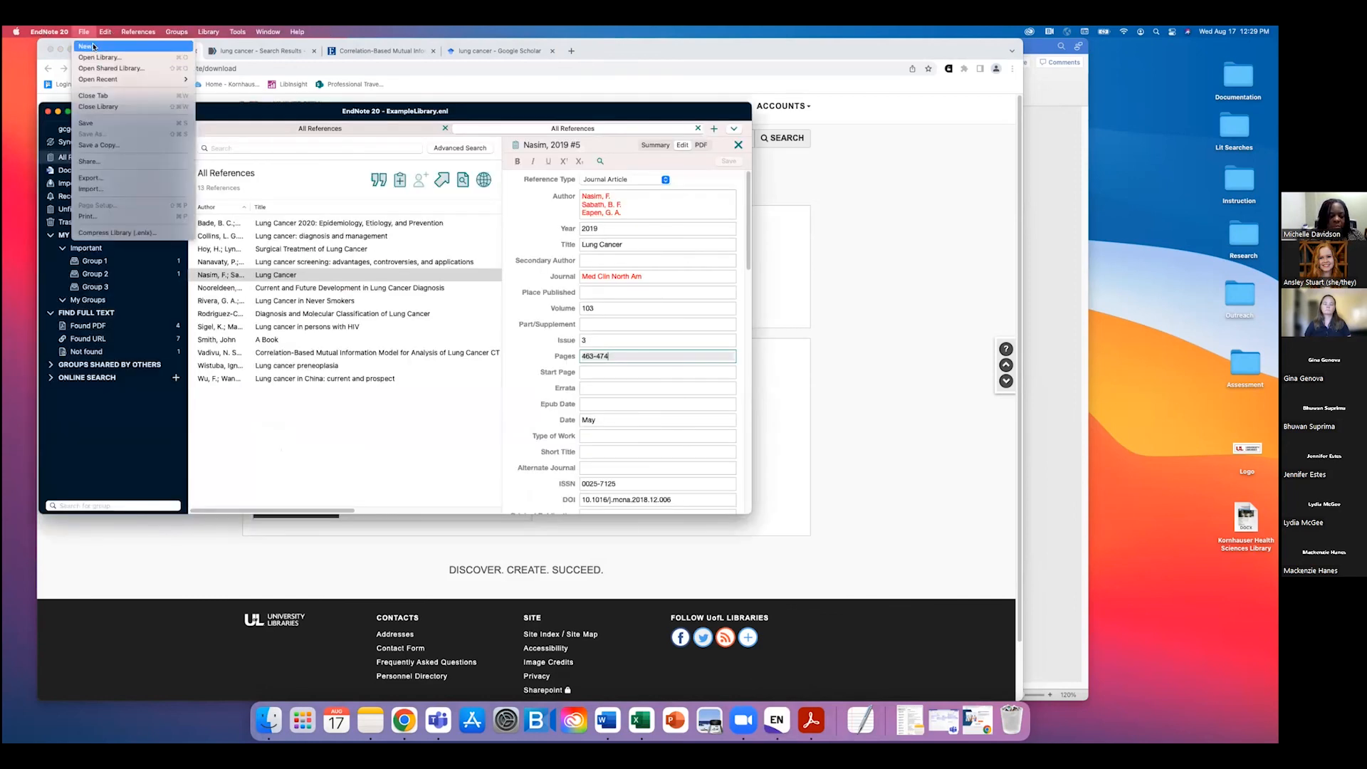
{"action": "left_click", "coordinate": [167, 550]}
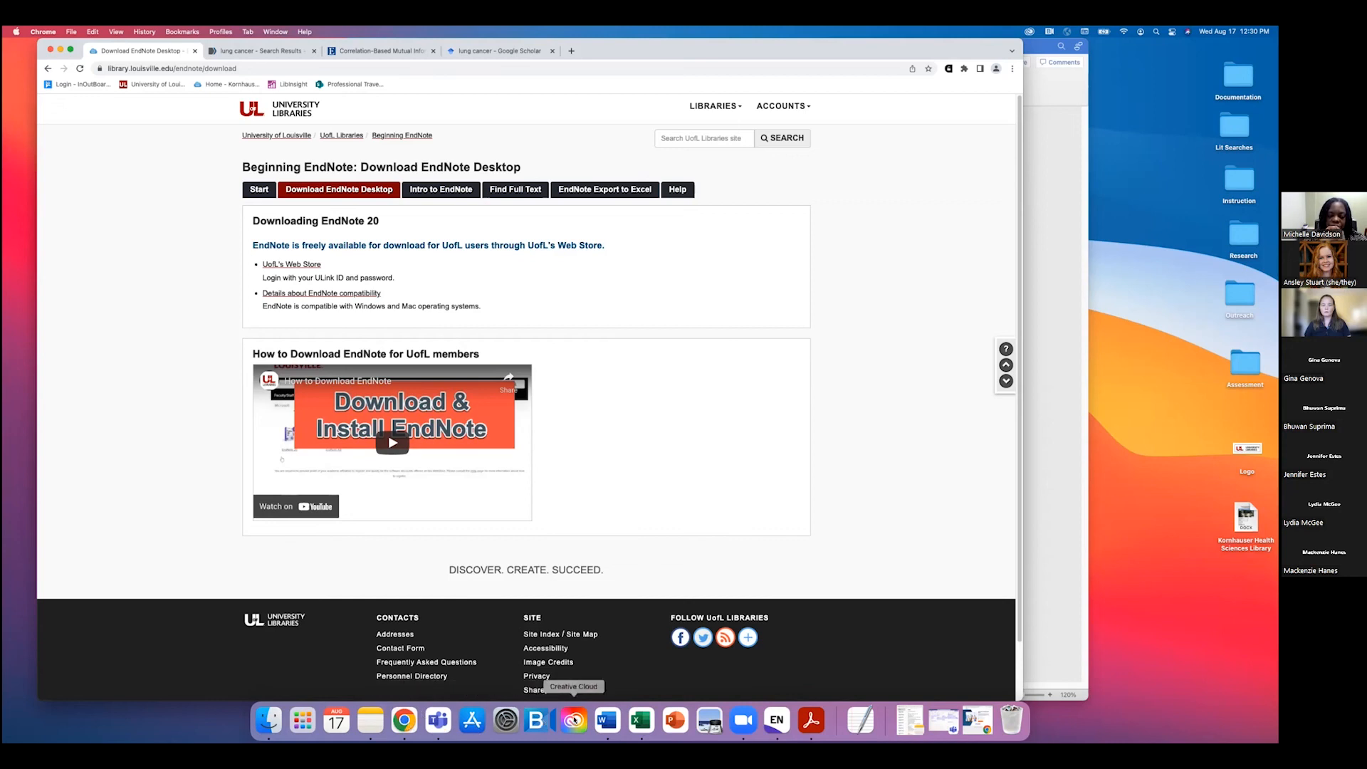
{"action": "left_click", "coordinate": [730, 723]}
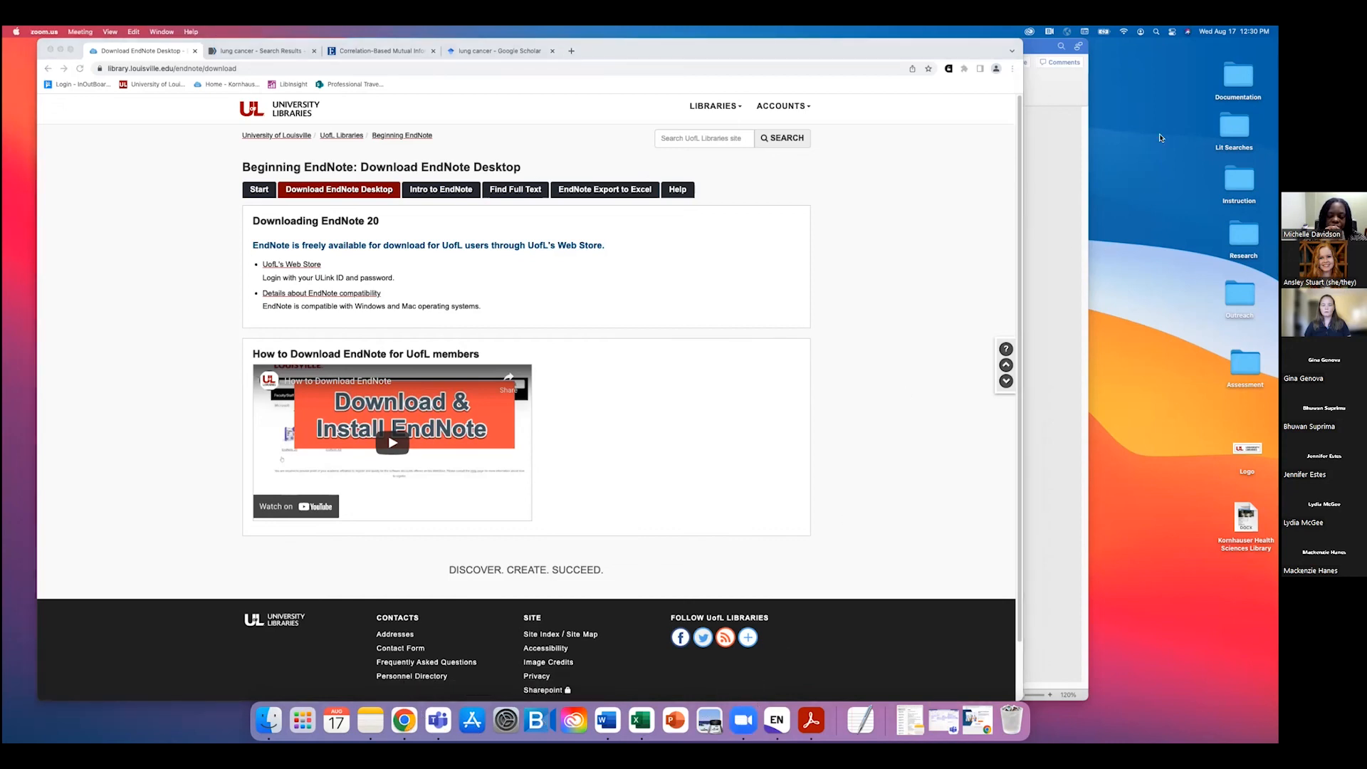